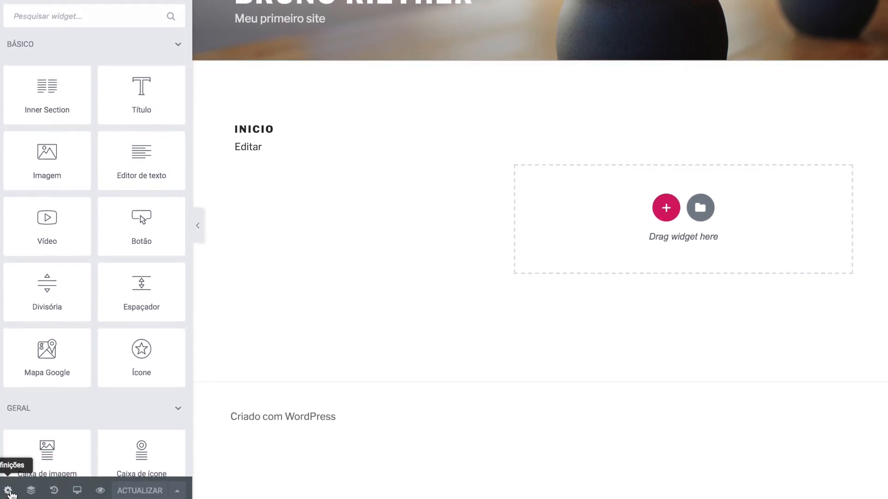
- In Page Settings, change the Início page layout to Elementor canvas
{"action": "left_click", "coordinate": [8, 496]}
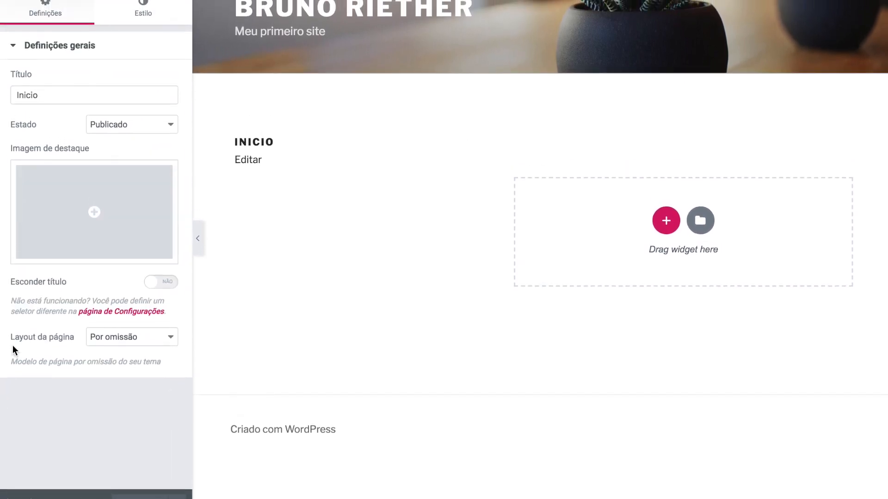
{"action": "left_click_drag", "start_coordinate": [66, 343], "coordinate": [81, 341]}
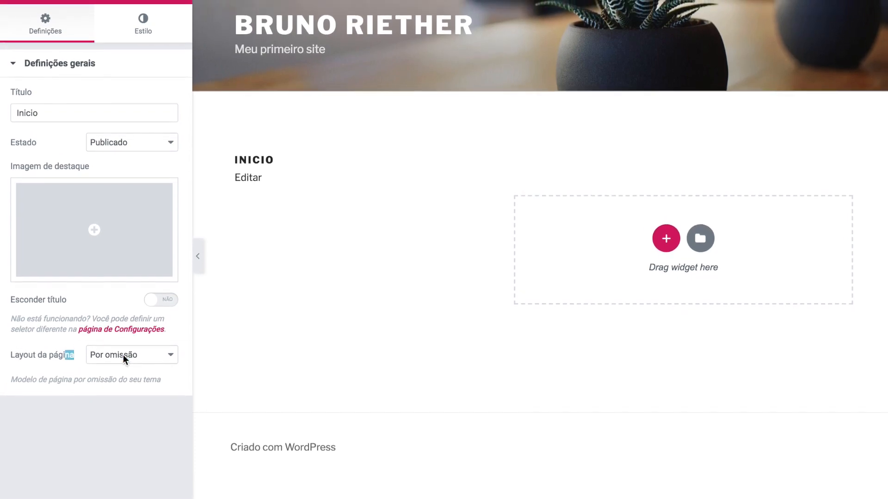
{"action": "left_click", "coordinate": [105, 342]}
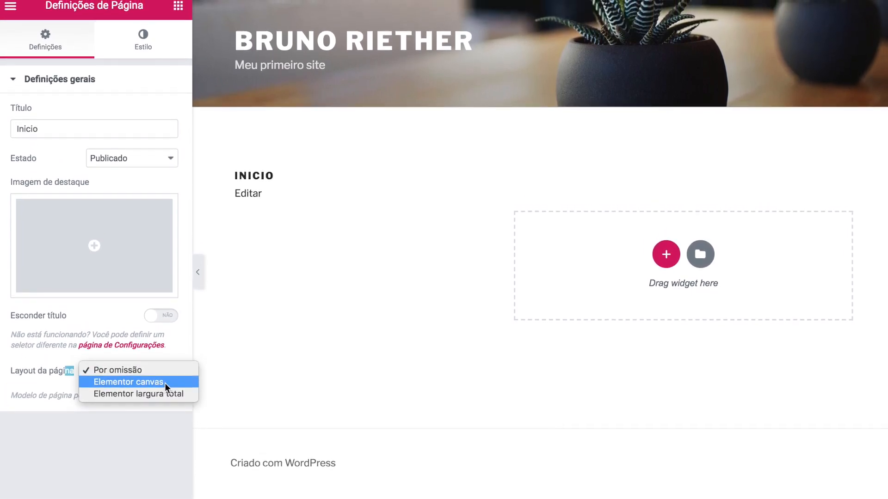
{"action": "left_click", "coordinate": [175, 389]}
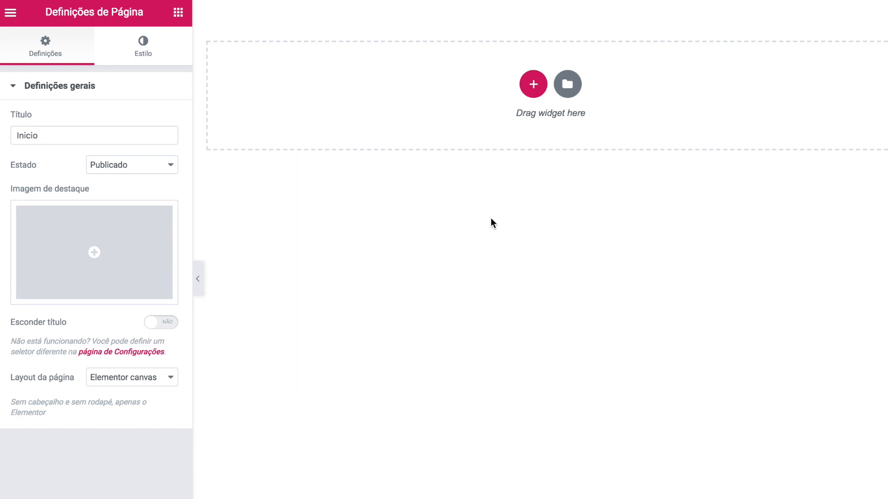
- Add a single-column section to the blank canvas
{"action": "left_click", "coordinate": [535, 88]}
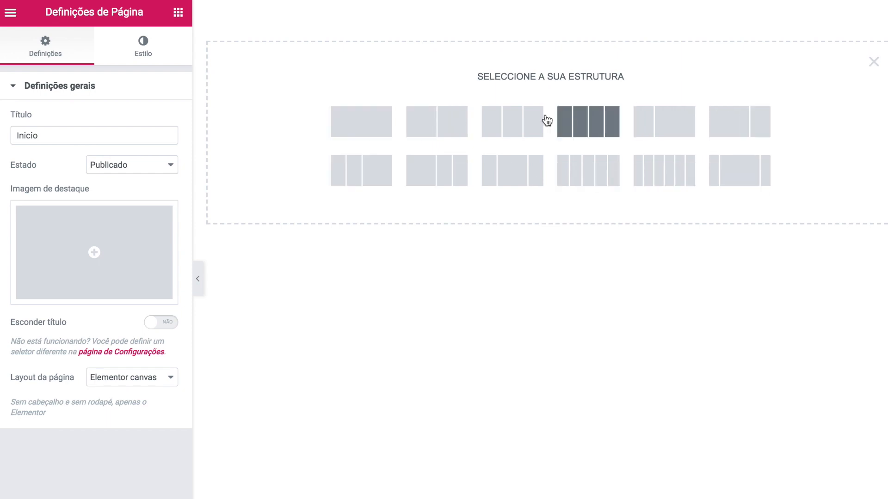
{"action": "left_click", "coordinate": [356, 131]}
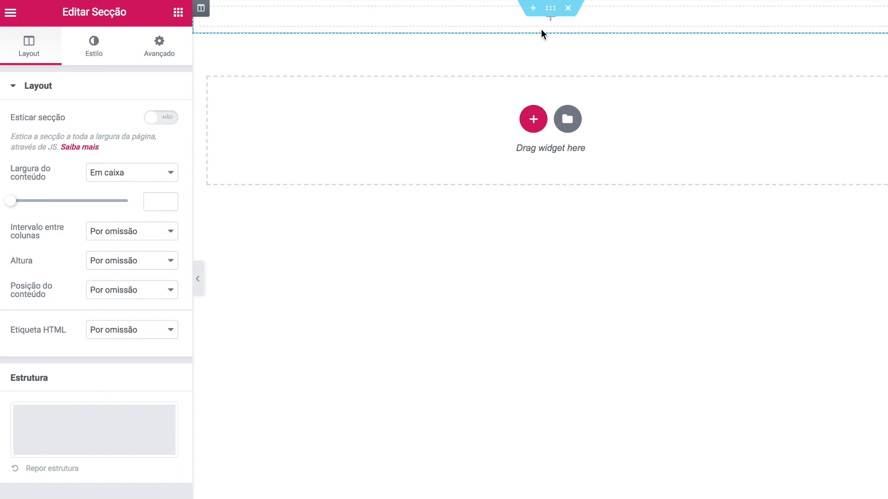
- Reopen the Elementos widget panel and browse its basic and general widgets
{"action": "left_click", "coordinate": [178, 12]}
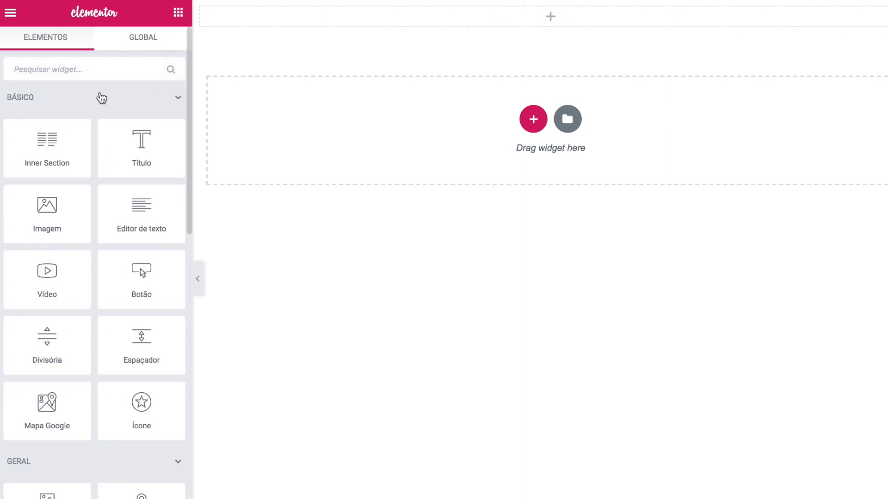
{"action": "scroll", "coordinate": [94, 231], "scroll_direction": "down", "scroll_amount": 5}
{"action": "scroll", "coordinate": [94, 230], "scroll_direction": "down", "scroll_amount": 12}
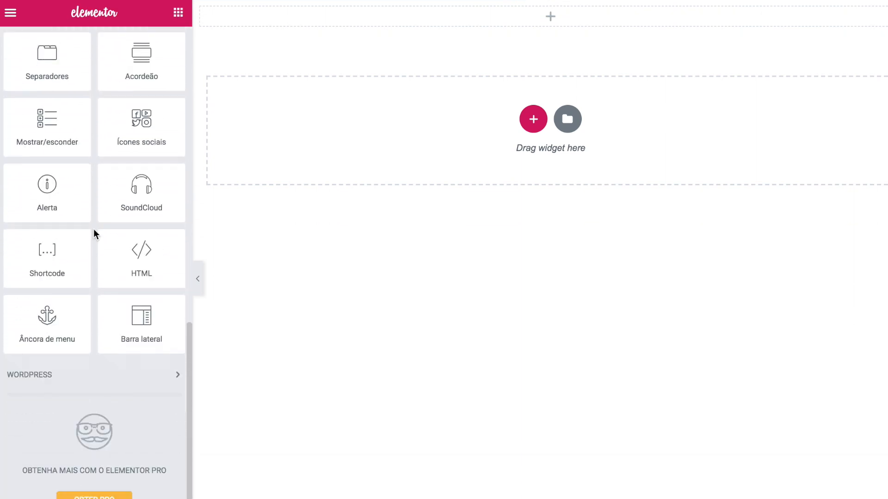
{"action": "scroll", "coordinate": [96, 231], "scroll_direction": "up", "scroll_amount": 15}
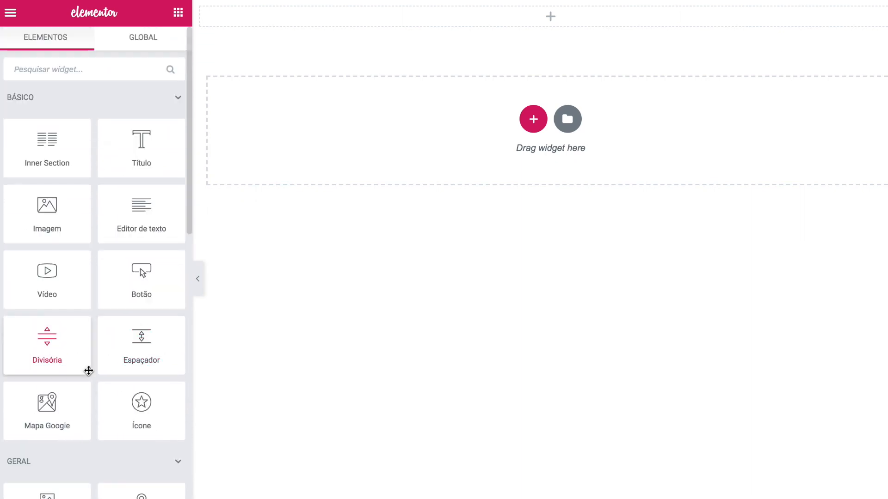
{"action": "scroll", "coordinate": [88, 371], "scroll_direction": "down", "scroll_amount": 9}
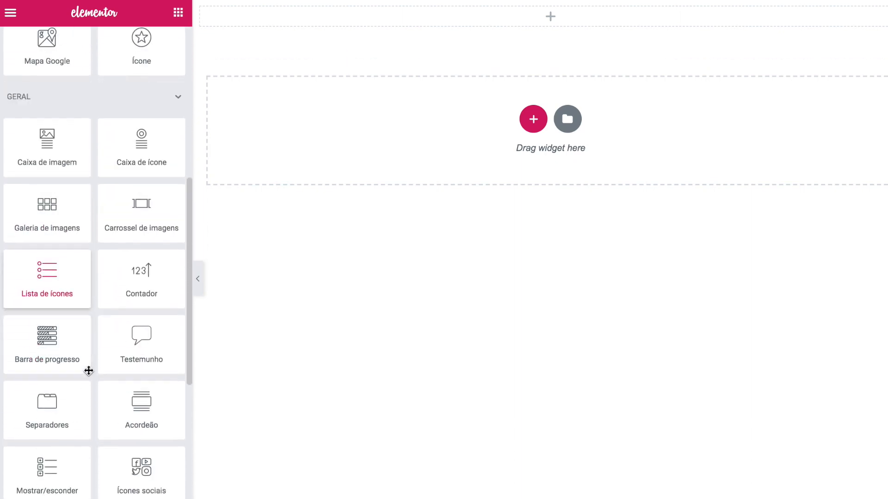
{"action": "scroll", "coordinate": [88, 371], "scroll_direction": "down", "scroll_amount": 1}
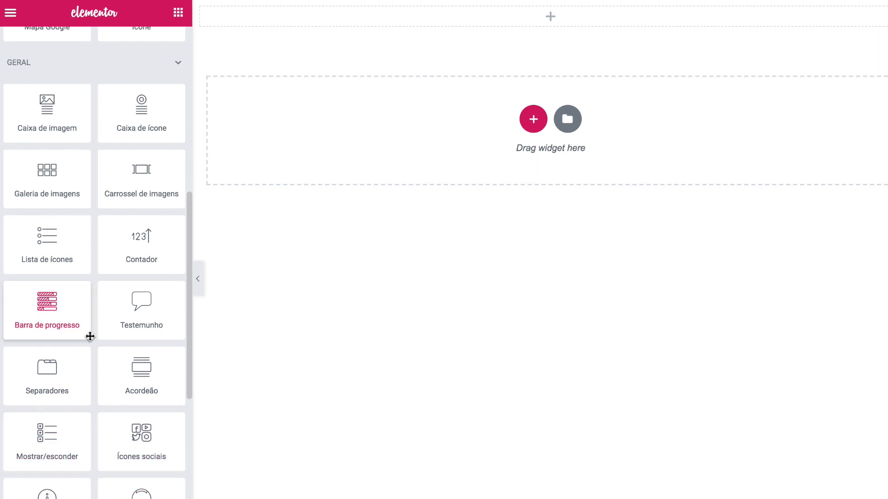
{"action": "scroll", "coordinate": [90, 336], "scroll_direction": "down", "scroll_amount": 6}
{"action": "scroll", "coordinate": [91, 323], "scroll_direction": "up", "scroll_amount": 16}
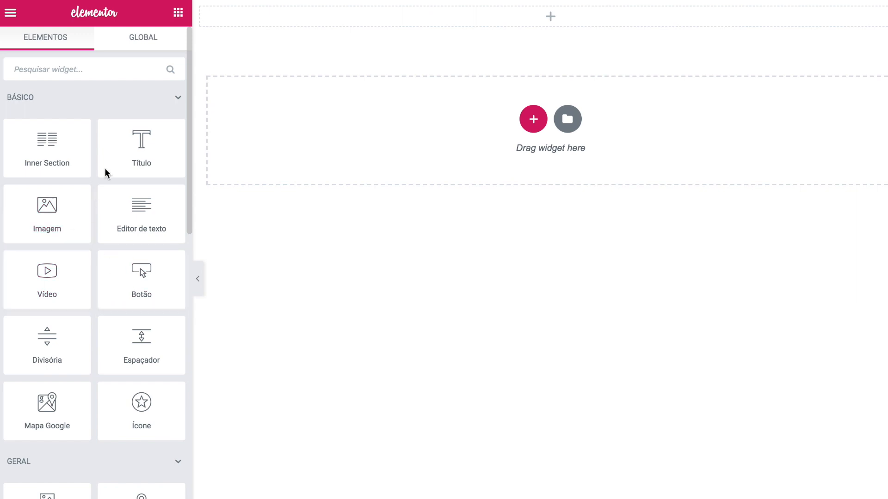
- Place a Título heading in the section showing the owner's name, centre-aligned
{"action": "left_click_drag", "start_coordinate": [149, 155], "coordinate": [498, 18]}
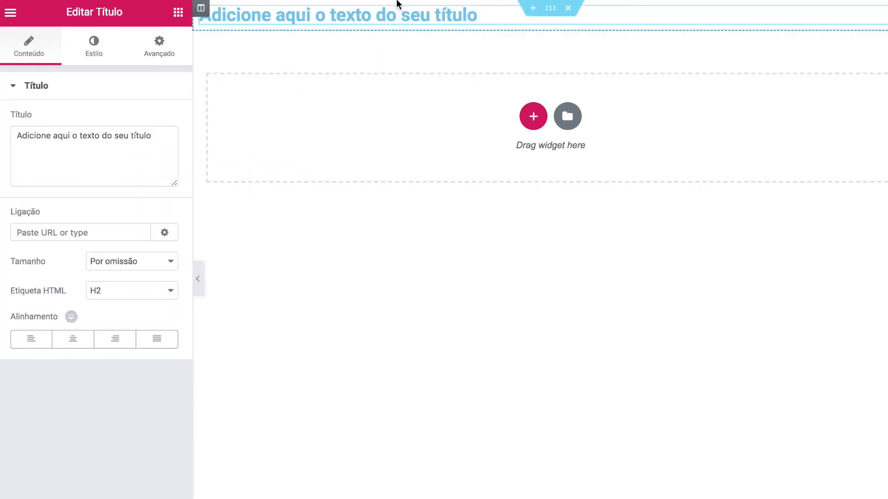
{"action": "triple_click", "coordinate": [112, 168]}
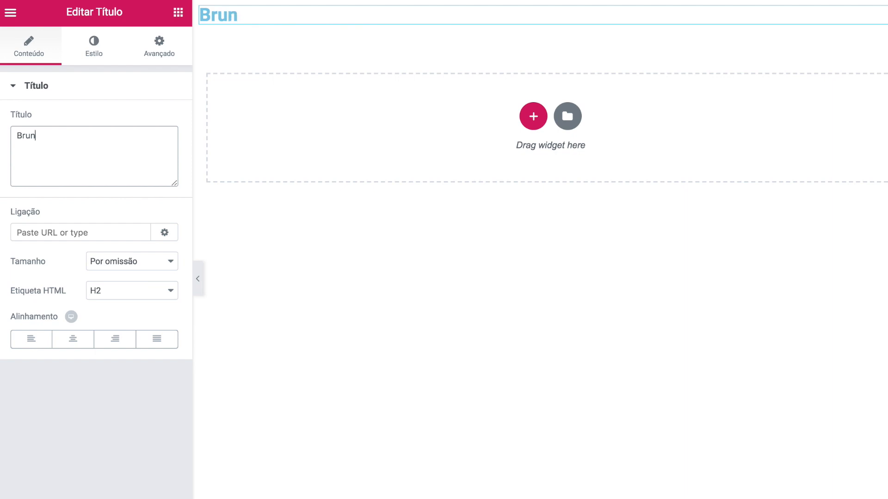
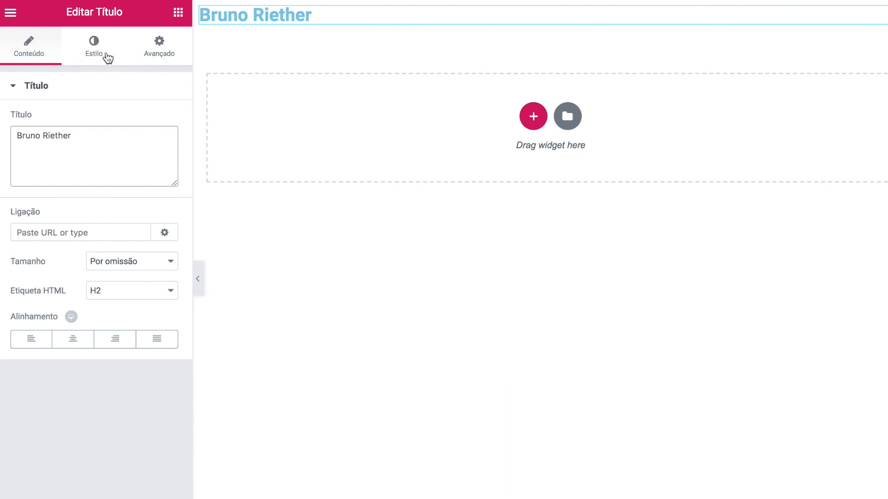
{"action": "left_click", "coordinate": [73, 339]}
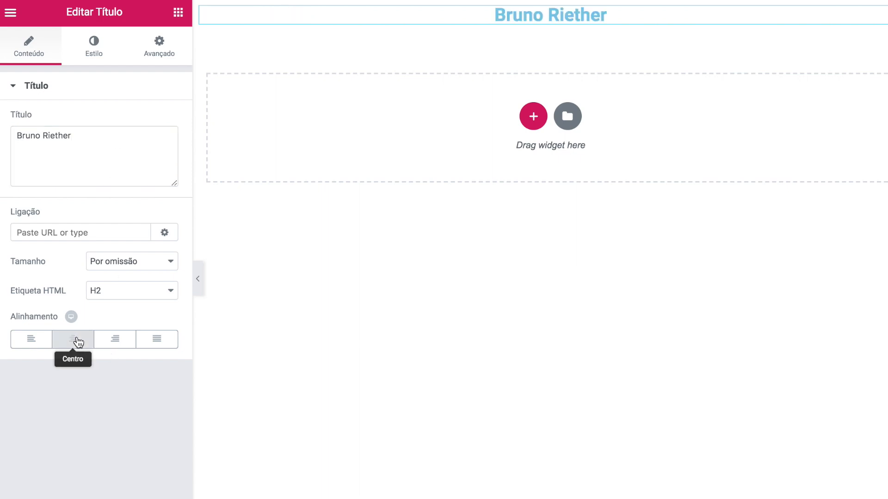
- Review the heading's Estilo and Avançado settings, ending on Estilo
{"action": "left_click", "coordinate": [95, 49]}
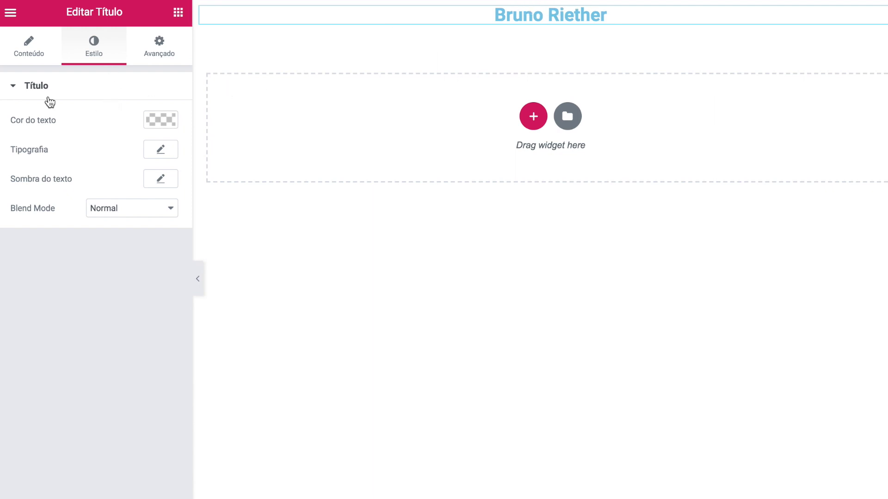
{"action": "left_click", "coordinate": [159, 51]}
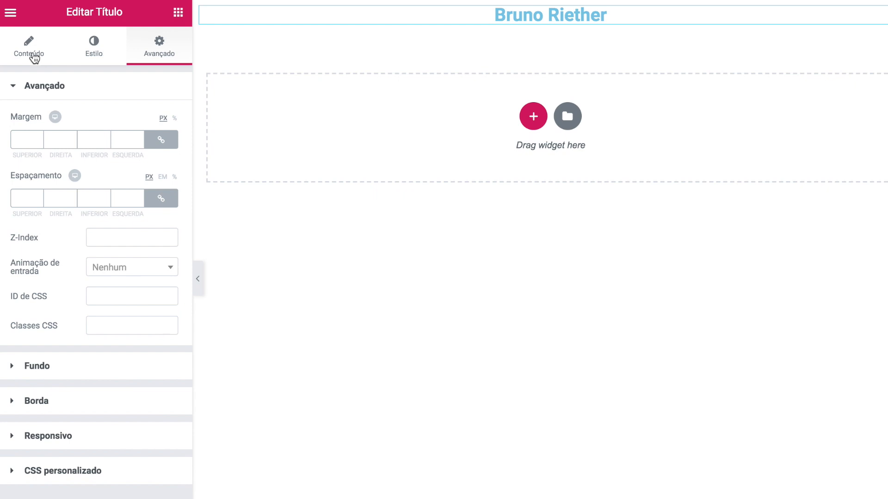
{"action": "left_click", "coordinate": [102, 54]}
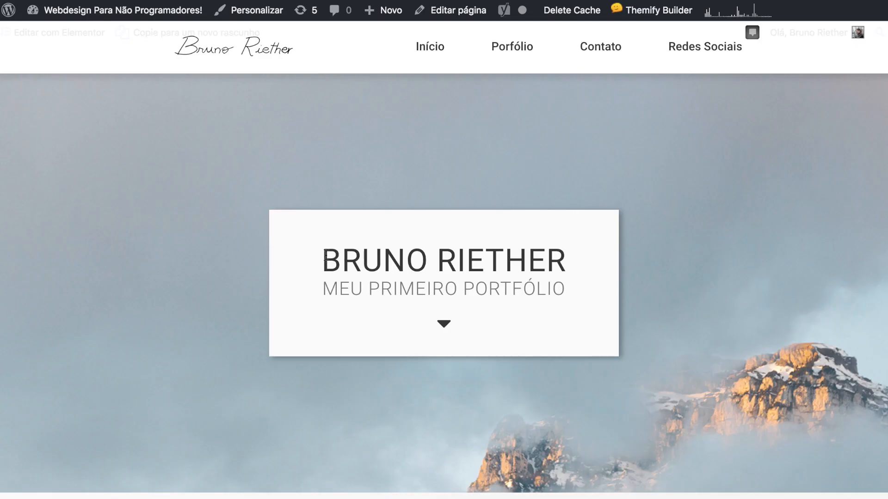
- Make the name heading dark grey #363636, after briefly trying green and purple
{"action": "left_click_drag", "start_coordinate": [324, 258], "coordinate": [560, 262]}
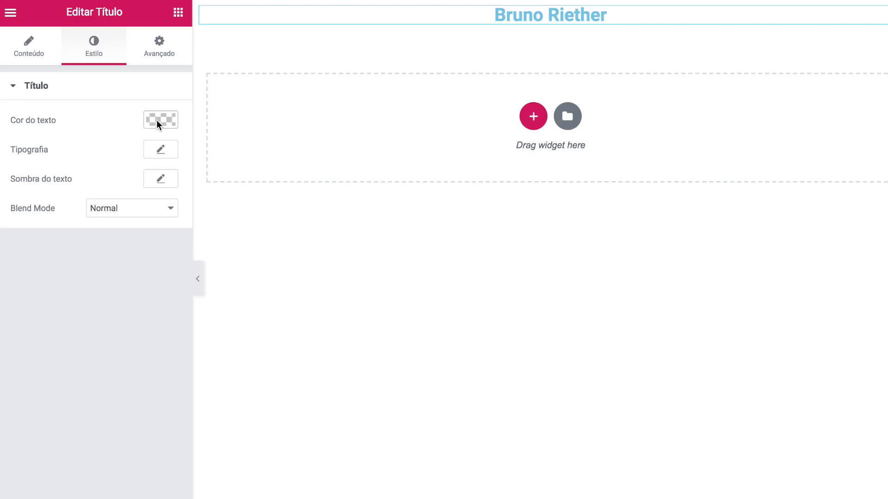
{"action": "left_click", "coordinate": [156, 121]}
{"action": "left_click", "coordinate": [58, 123]}
{"action": "type", "text": "#363636"}
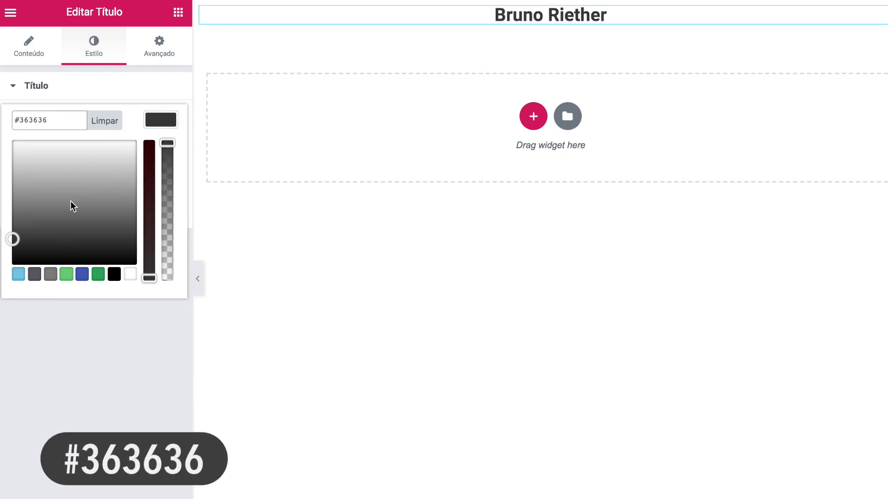
{"action": "left_click", "coordinate": [98, 274]}
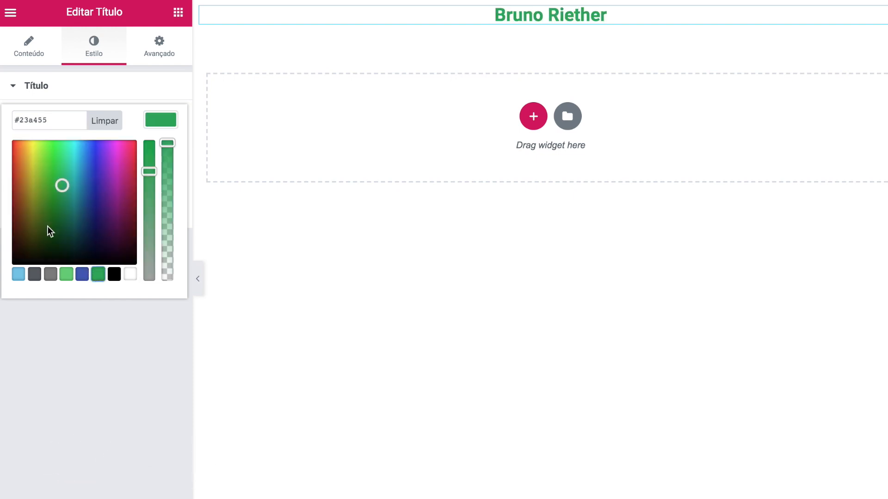
{"action": "left_click_drag", "start_coordinate": [41, 182], "coordinate": [100, 189]}
{"action": "mouse_move", "coordinate": [167, 144]}
{"action": "left_mouse_down"}
{"action": "mouse_move", "coordinate": [167, 223]}
{"action": "mouse_move", "coordinate": [170, 139]}
{"action": "left_mouse_up"}
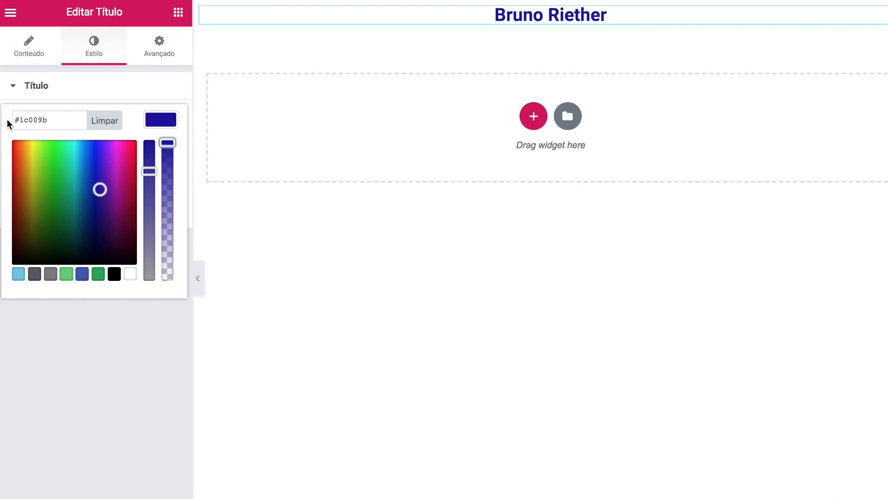
{"action": "left_click_drag", "start_coordinate": [15, 119], "coordinate": [52, 119]}
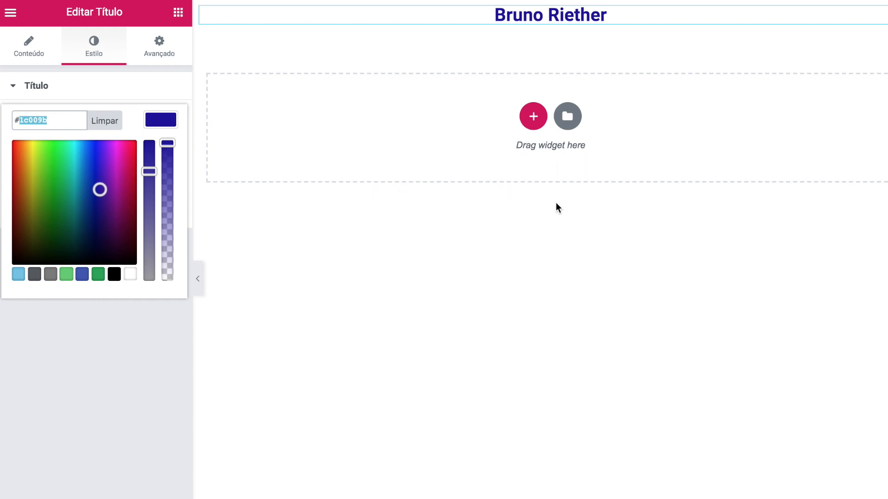
{"action": "type", "text": "363636"}
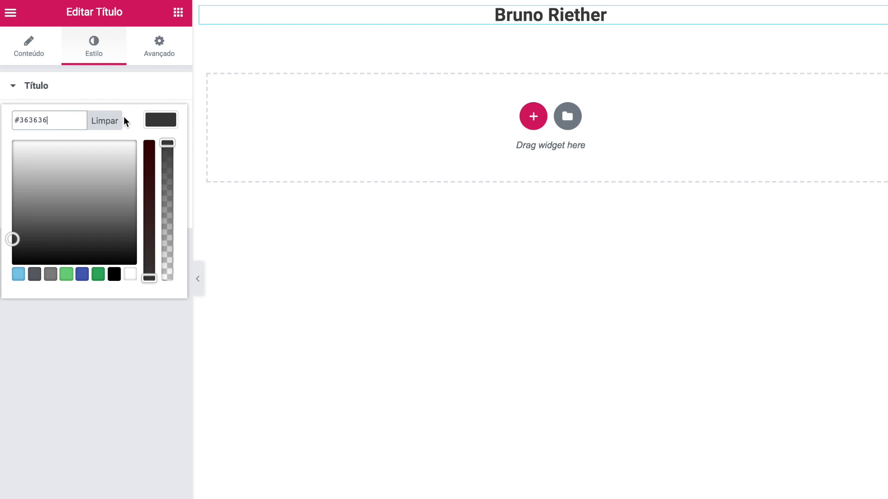
{"action": "left_click", "coordinate": [162, 120]}
- Style the name heading at 50 px, weight 500, uppercase, with letter spacing 1
{"action": "left_click", "coordinate": [160, 149]}
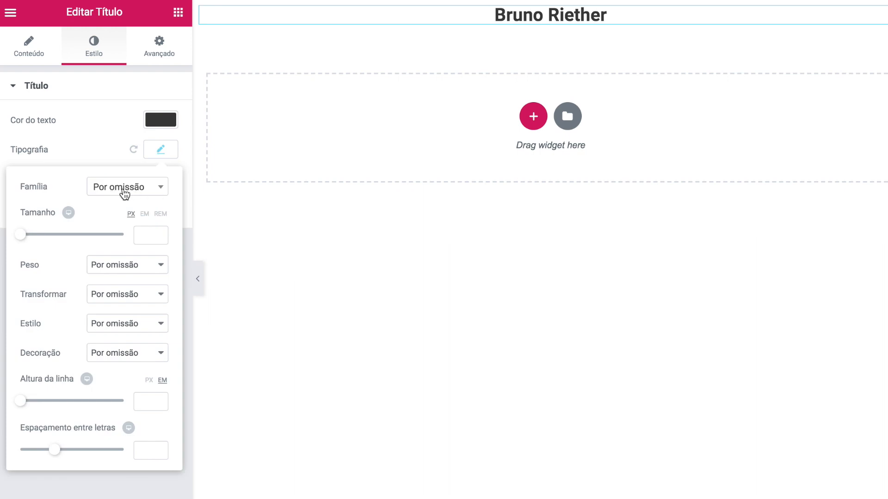
{"action": "left_click_drag", "start_coordinate": [26, 235], "coordinate": [56, 233]}
{"action": "double_click", "coordinate": [143, 235]}
{"action": "type", "text": "50"}
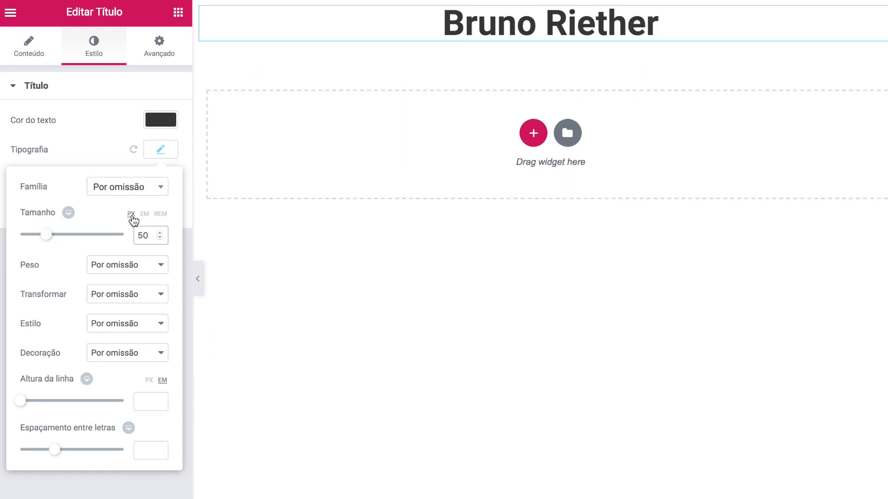
{"action": "left_click", "coordinate": [111, 264]}
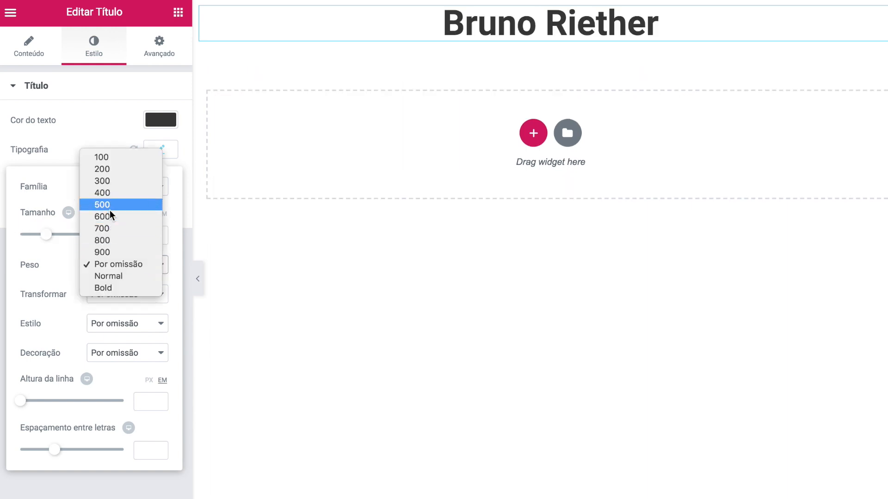
{"action": "left_click", "coordinate": [109, 210]}
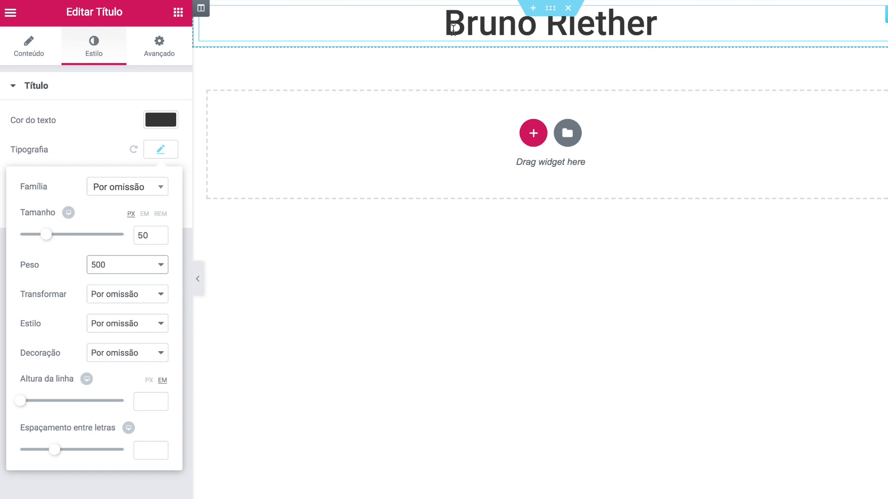
{"action": "left_click", "coordinate": [133, 294]}
{"action": "left_click", "coordinate": [123, 305]}
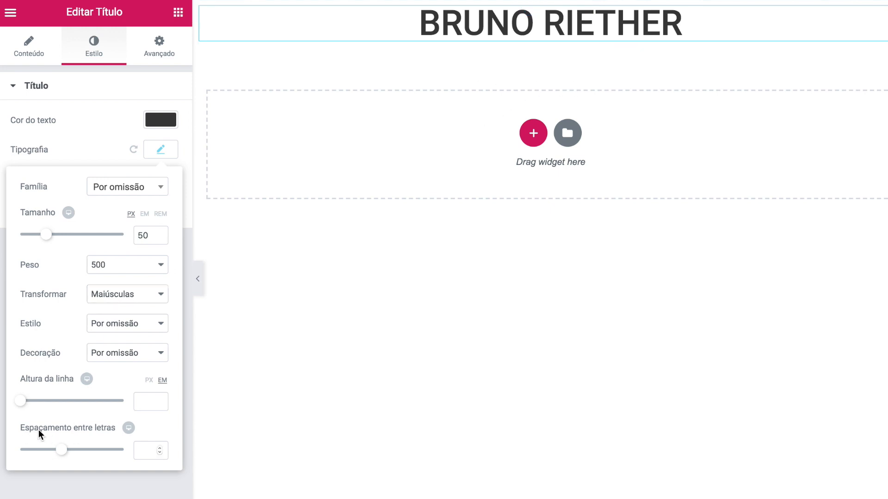
{"action": "left_click", "coordinate": [140, 450]}
{"action": "type", "text": "1"}
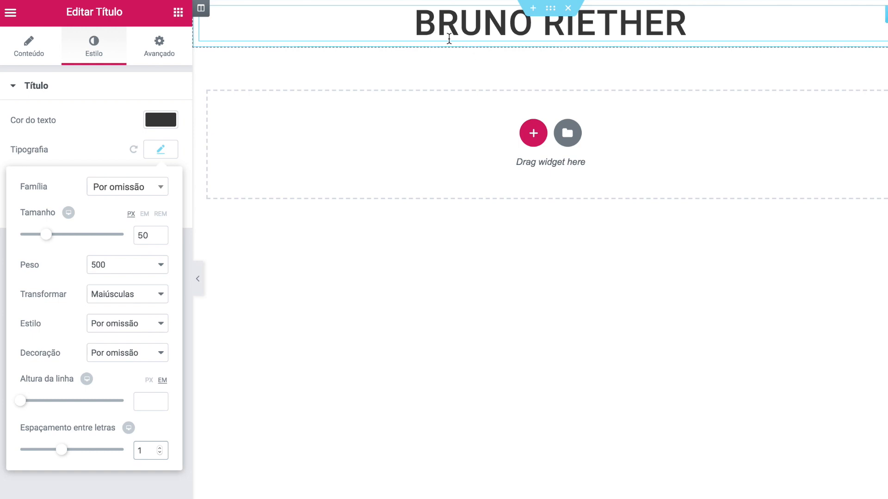
{"action": "left_click", "coordinate": [369, 134]}
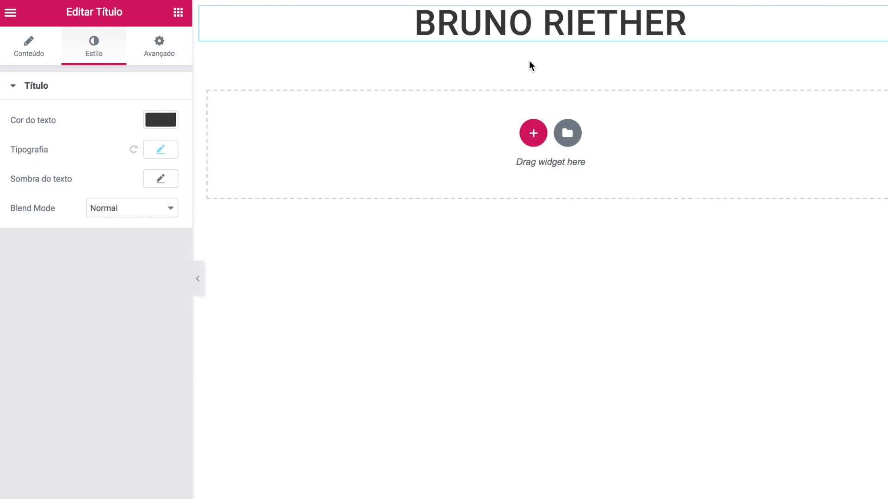
{"action": "left_click", "coordinate": [180, 15]}
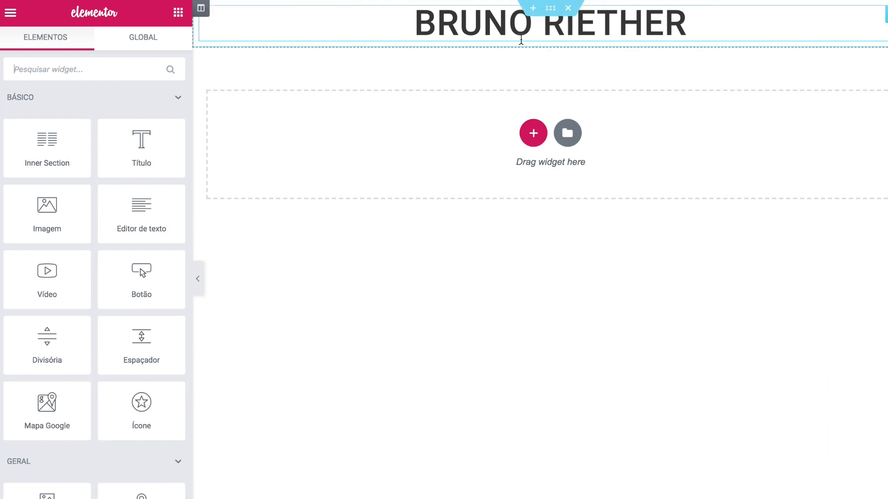
- Duplicate the name heading and change the copy's text to 'Meu primeiro portfólio'
{"action": "right_click", "coordinate": [673, 26]}
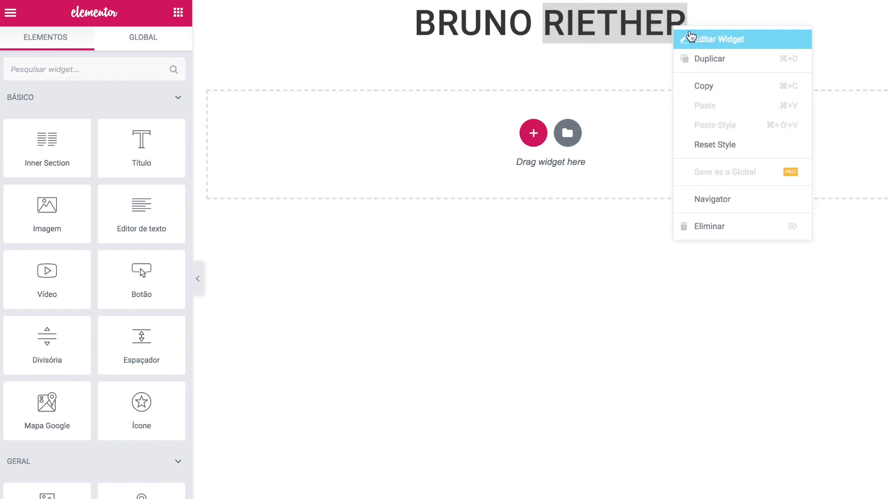
{"action": "left_click", "coordinate": [743, 68]}
{"action": "left_click", "coordinate": [637, 80]}
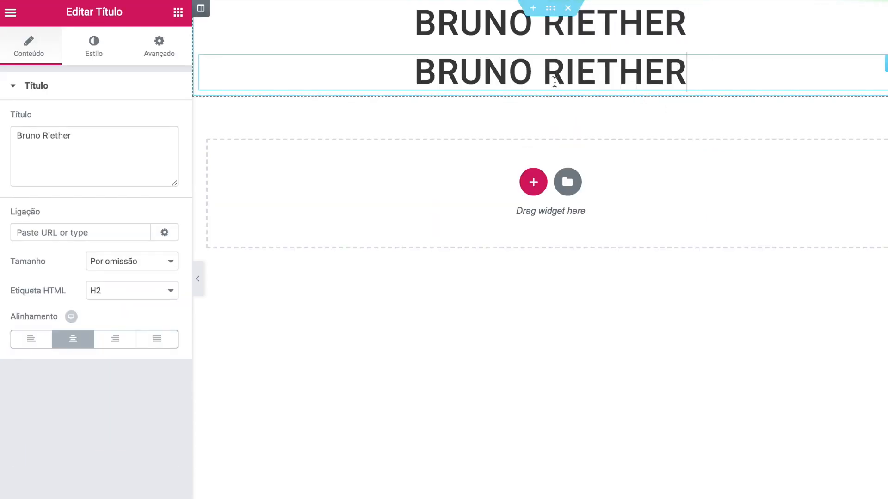
{"action": "left_click_drag", "start_coordinate": [107, 141], "coordinate": [0, 143]}
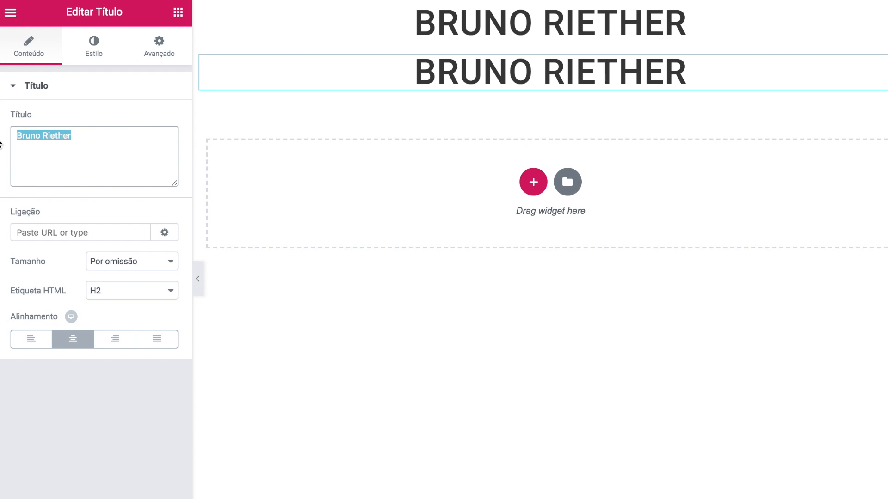
{"action": "type", "text": "M"}
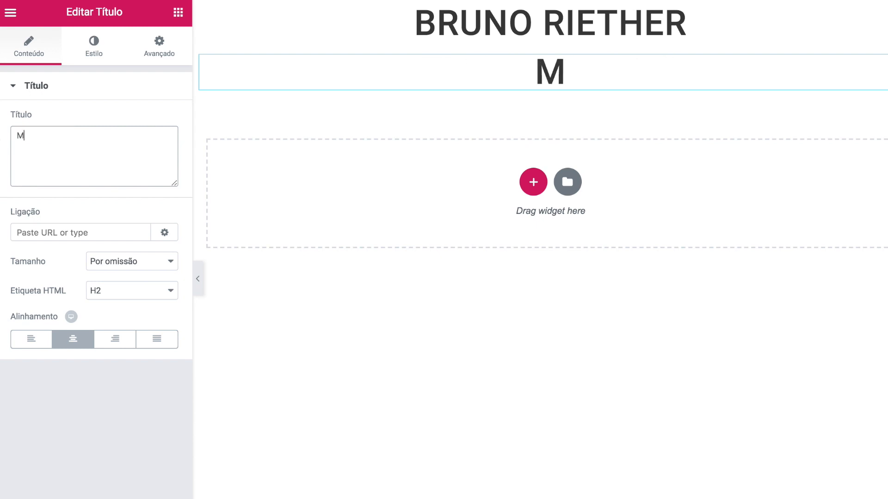
{"action": "type", "text": "eu primeiro portfólio"}
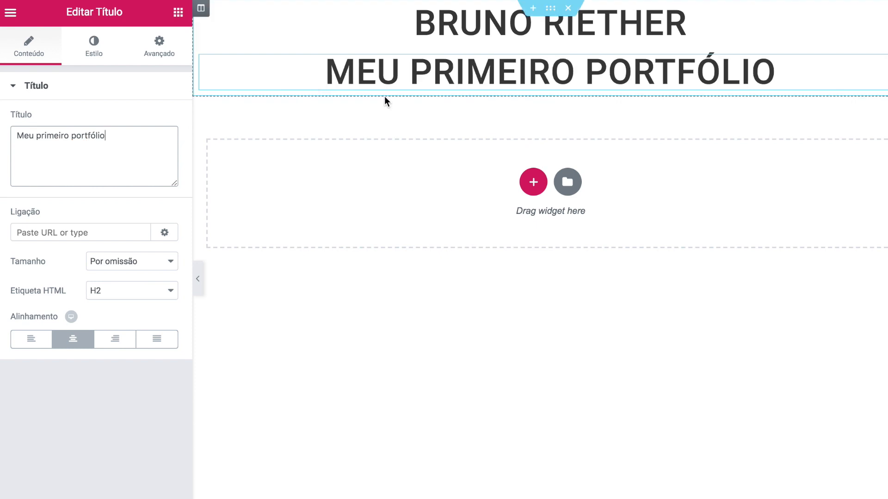
{"action": "left_click", "coordinate": [99, 54]}
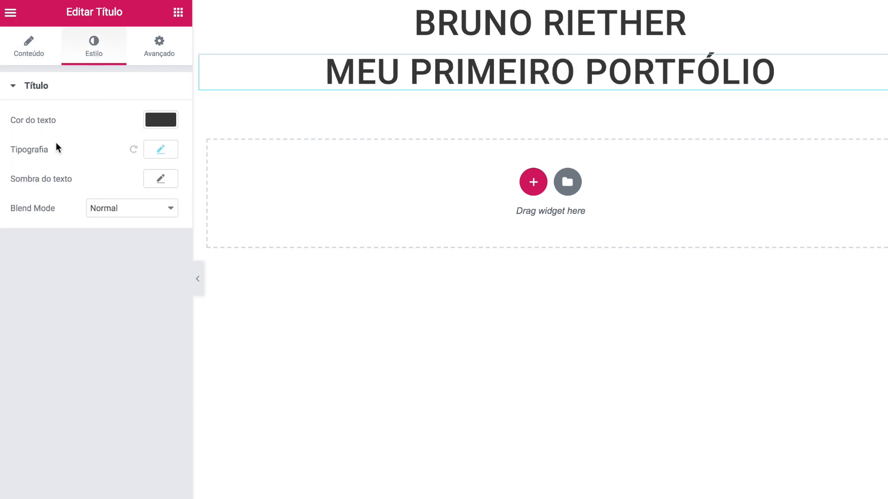
- Give the subtitle weight 300, size 31 and a semi-transparent text colour
{"action": "left_click", "coordinate": [157, 150]}
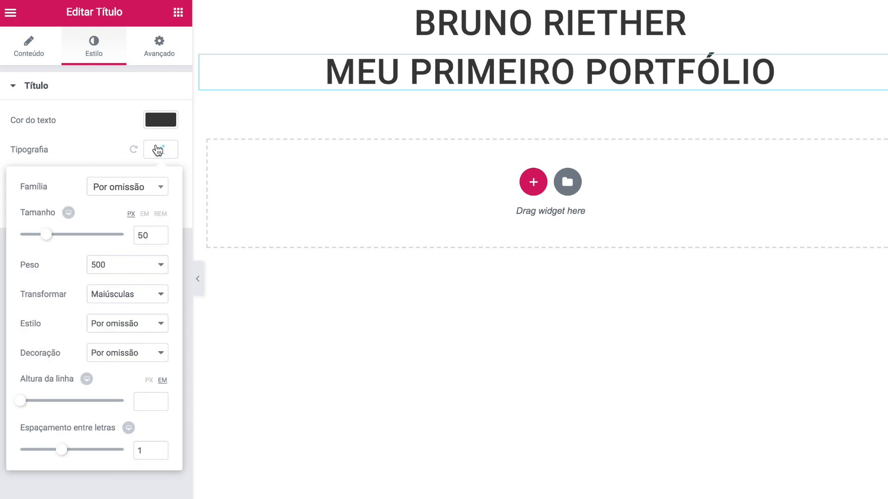
{"action": "left_click", "coordinate": [110, 265]}
{"action": "left_click", "coordinate": [111, 241]}
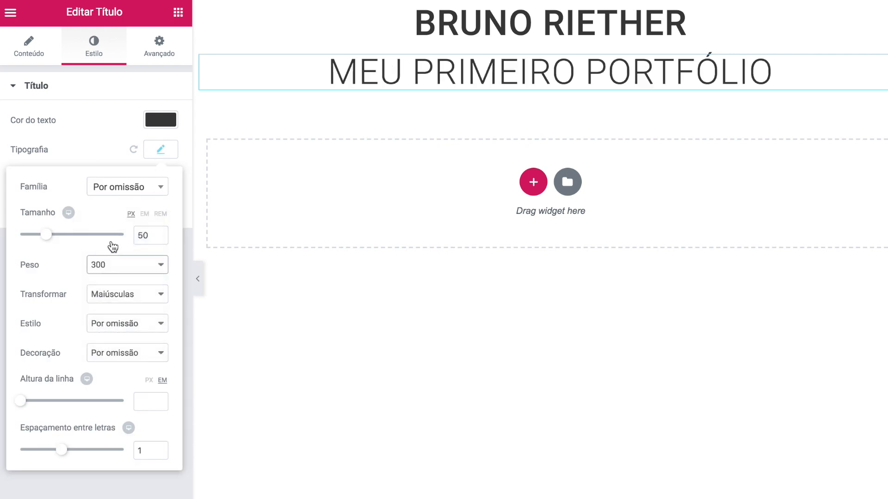
{"action": "left_click_drag", "start_coordinate": [45, 234], "coordinate": [54, 135]}
{"action": "left_click", "coordinate": [54, 135]}
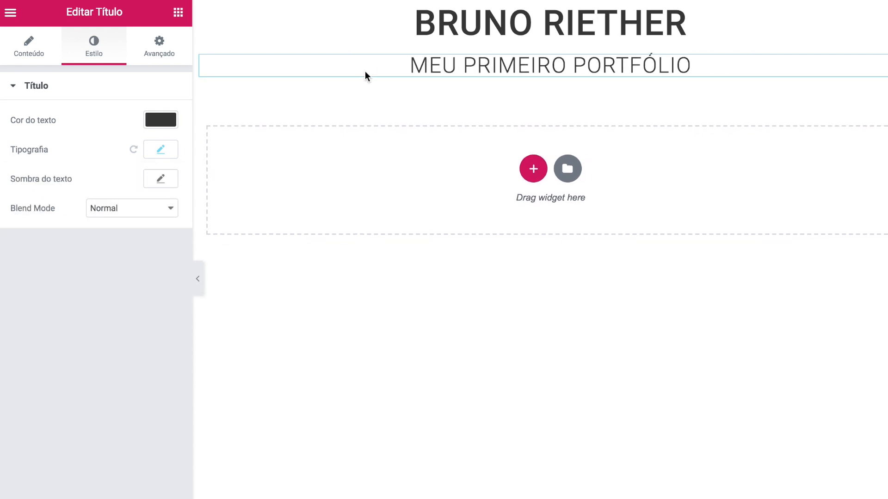
{"action": "left_click", "coordinate": [161, 119]}
{"action": "left_click_drag", "start_coordinate": [167, 144], "coordinate": [165, 175]}
{"action": "left_click", "coordinate": [125, 356]}
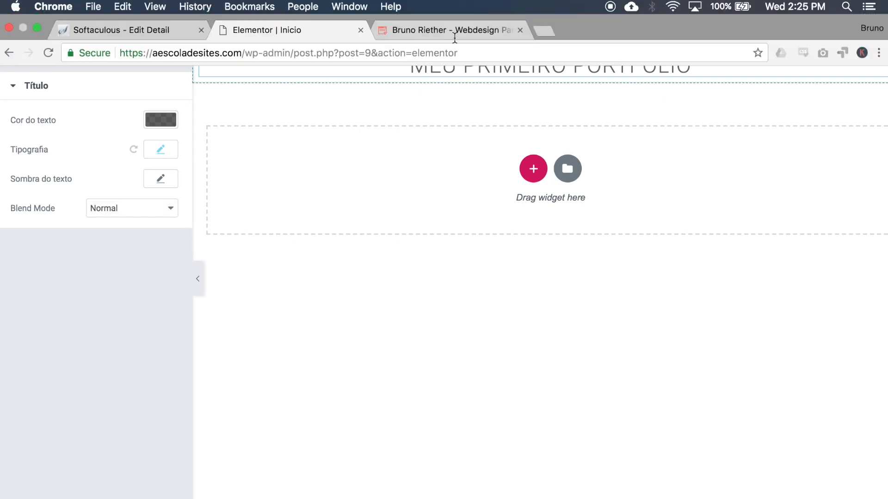
- Look at the reference portfolio site's O QUE EU FAÇO section
{"action": "left_click", "coordinate": [455, 36]}
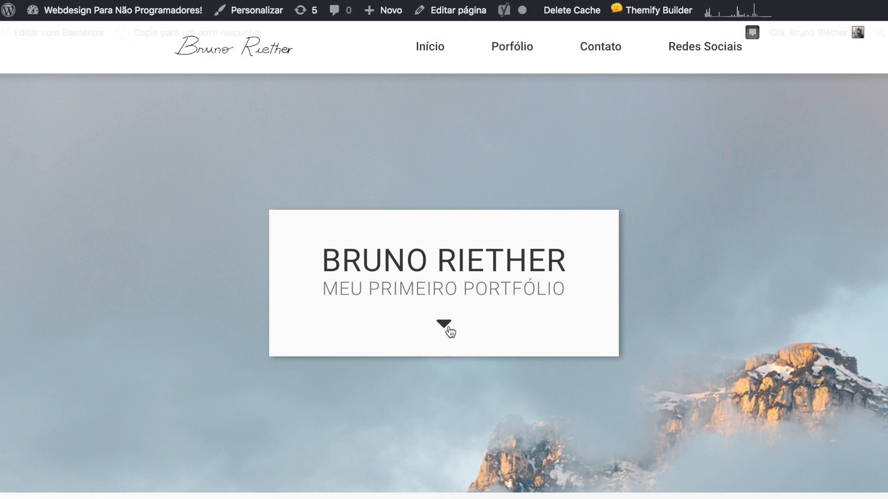
{"action": "left_click", "coordinate": [447, 327]}
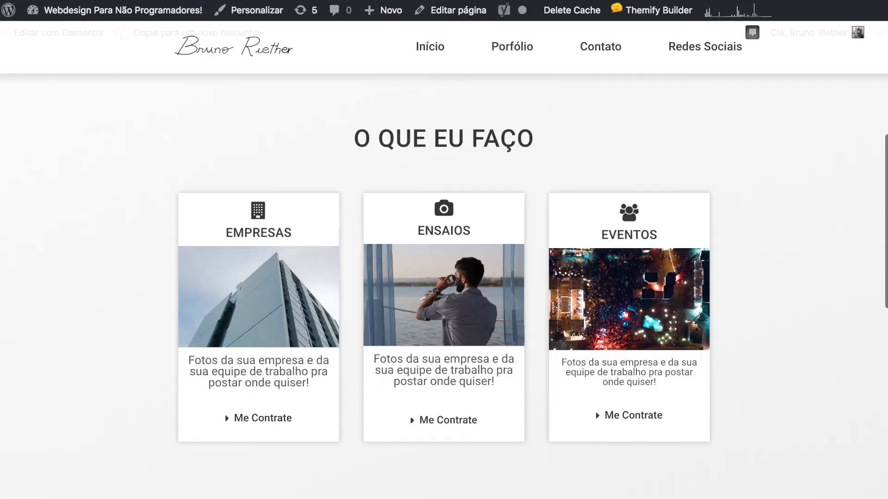
{"action": "scroll", "coordinate": [448, 324], "scroll_direction": "up", "scroll_amount": 10}
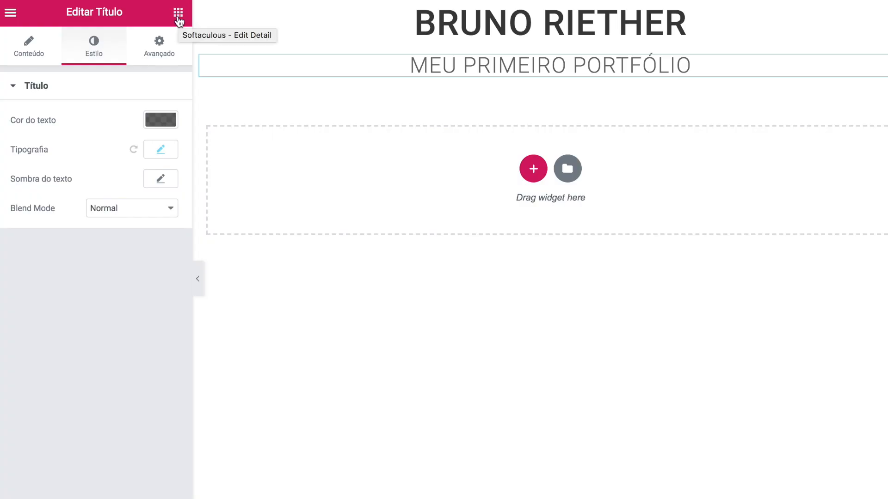
- Add an Ícone widget below the subtitle using the caret-down icon
{"action": "left_click", "coordinate": [178, 14]}
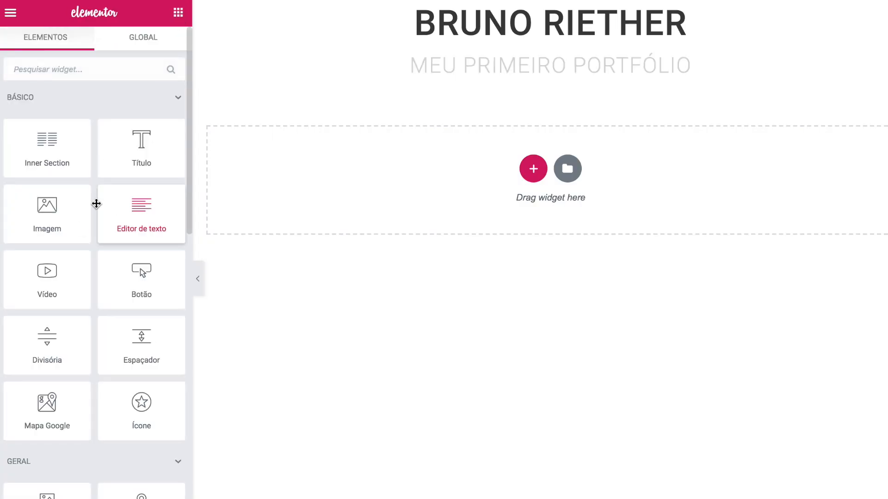
{"action": "left_click_drag", "start_coordinate": [133, 418], "coordinate": [542, 70]}
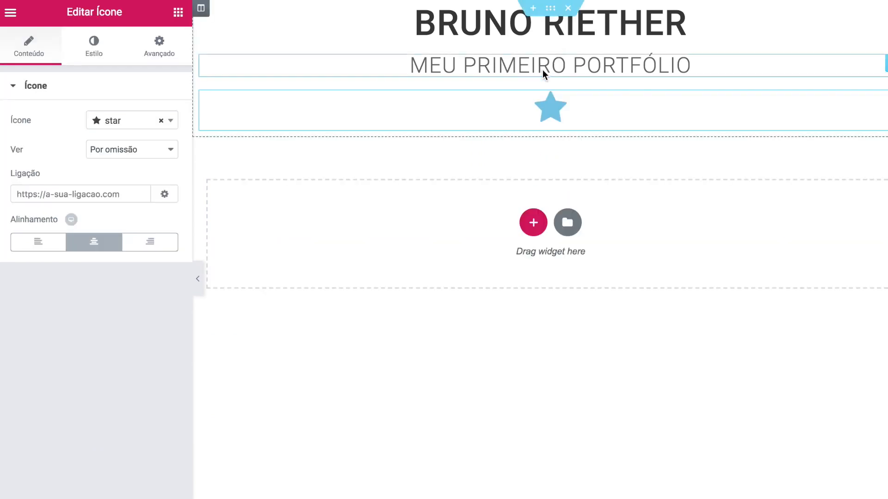
{"action": "left_click", "coordinate": [137, 121]}
{"action": "scroll", "coordinate": [138, 203], "scroll_direction": "up", "scroll_amount": 5}
{"action": "scroll", "coordinate": [139, 205], "scroll_direction": "up", "scroll_amount": 9}
{"action": "scroll", "coordinate": [139, 207], "scroll_direction": "up", "scroll_amount": 2}
{"action": "type", "text": "care"}
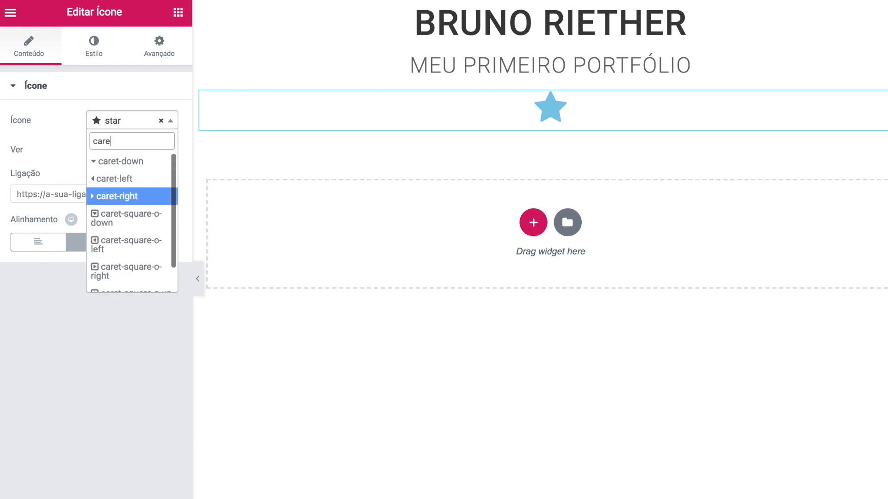
{"action": "left_click", "coordinate": [128, 170]}
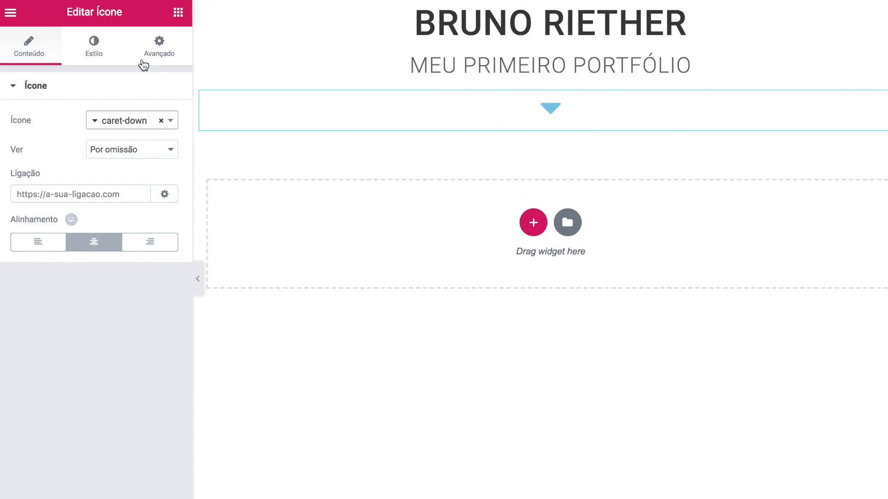
- Colour the caret-down icon #363636 and set its size to 34
{"action": "left_click", "coordinate": [97, 42]}
{"action": "left_click", "coordinate": [164, 153]}
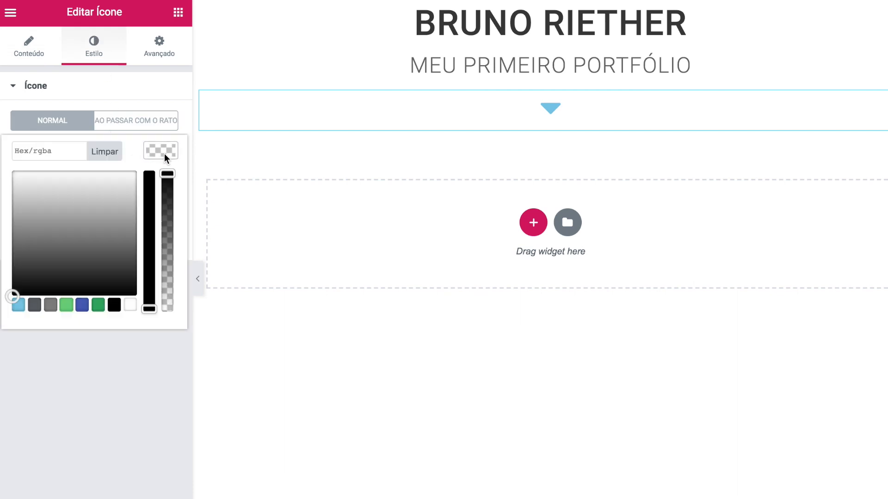
{"action": "left_click", "coordinate": [54, 151]}
{"action": "type", "text": "#363636"}
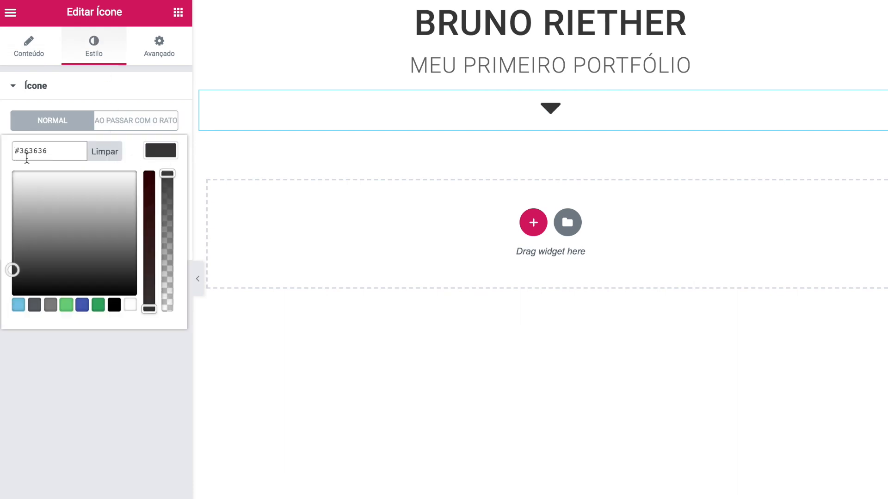
{"action": "left_click", "coordinate": [156, 145]}
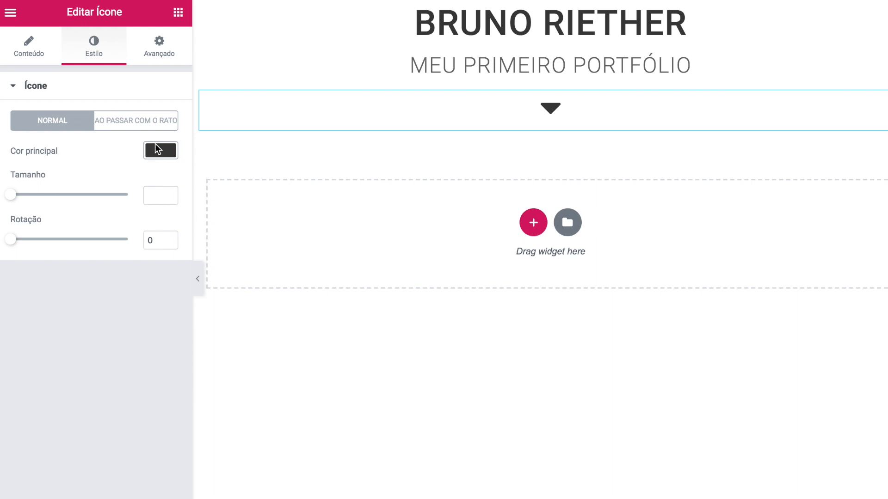
{"action": "left_click", "coordinate": [152, 191]}
{"action": "type", "text": "34"}
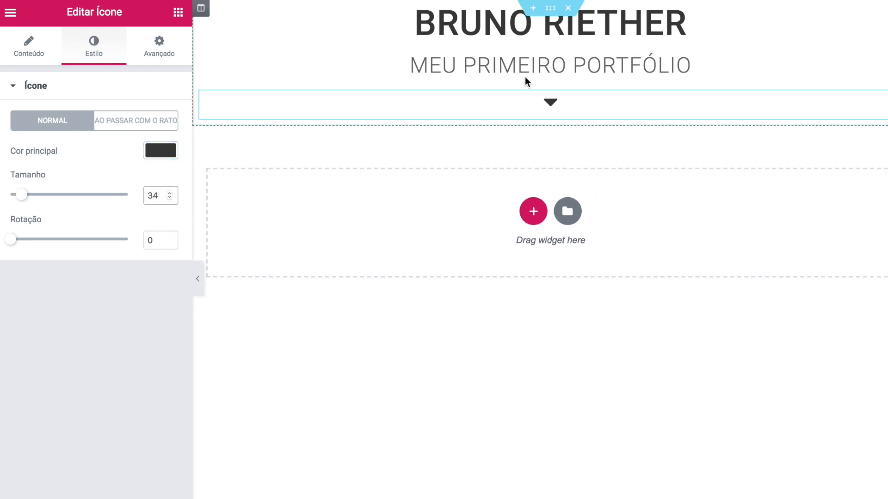
{"action": "left_click", "coordinate": [262, 157]}
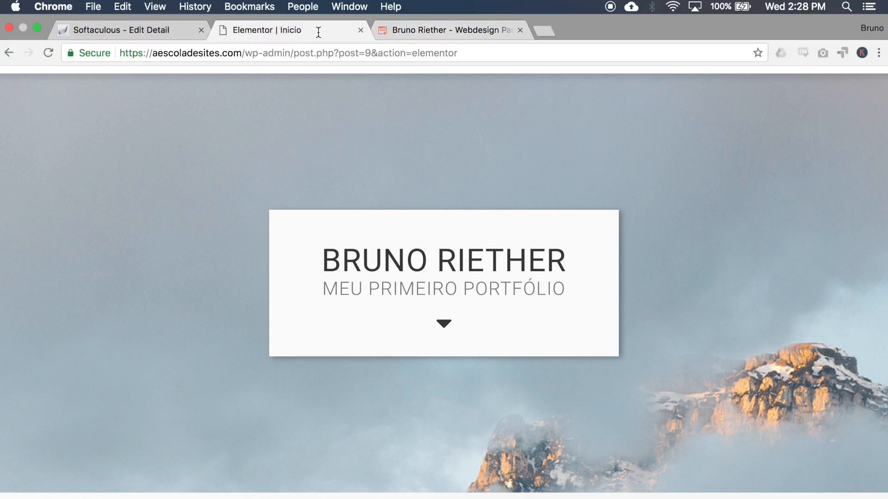
{"action": "left_click", "coordinate": [318, 32]}
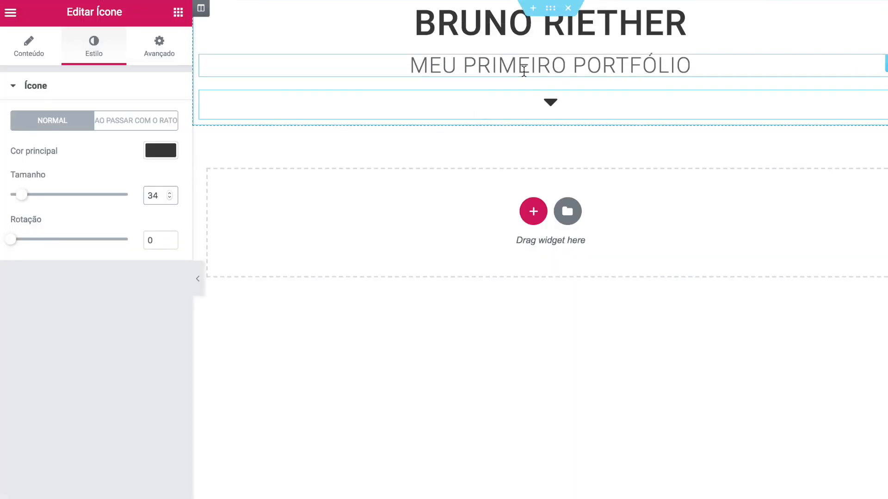
- Set the header section's boxed content width to 500
{"action": "left_click", "coordinate": [552, 10]}
{"action": "left_click", "coordinate": [575, 112]}
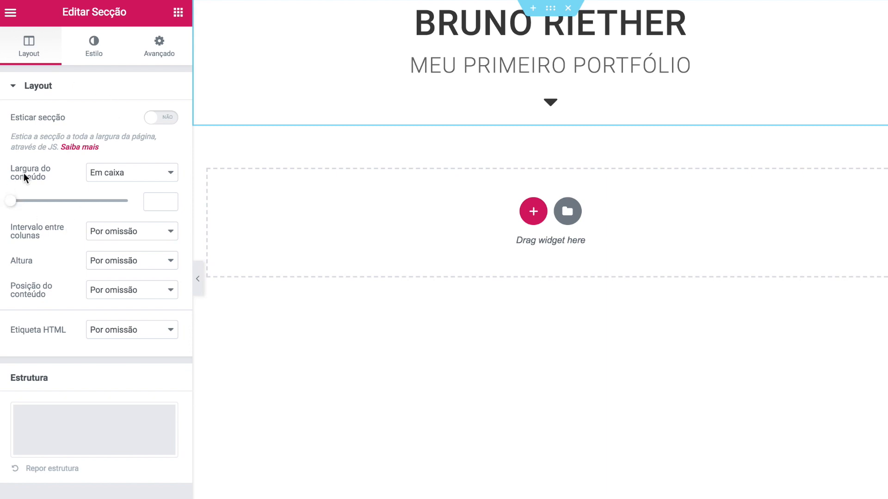
{"action": "left_click_drag", "start_coordinate": [14, 204], "coordinate": [23, 205]}
{"action": "left_click", "coordinate": [160, 200]}
{"action": "double_click", "coordinate": [159, 200]}
{"action": "type", "text": "500"}
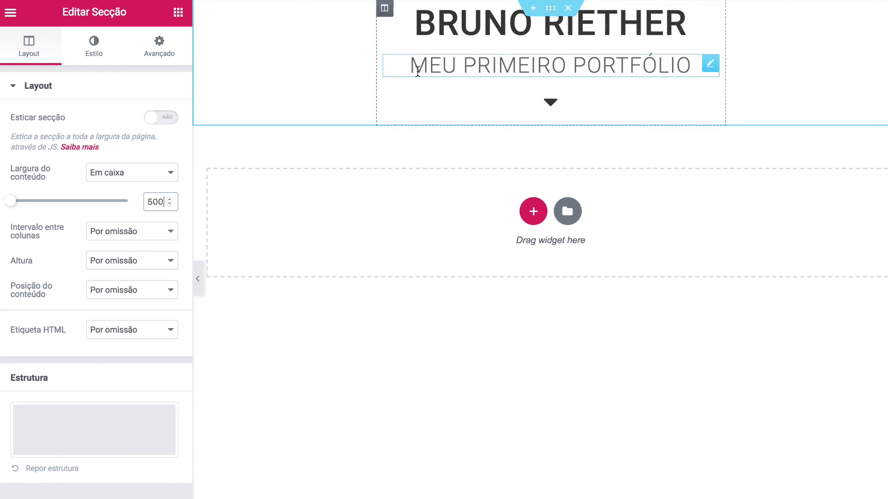
- Start a Clássico image background, then find the course-material download link on YouTube
{"action": "left_click", "coordinate": [93, 52]}
{"action": "left_click", "coordinate": [100, 154]}
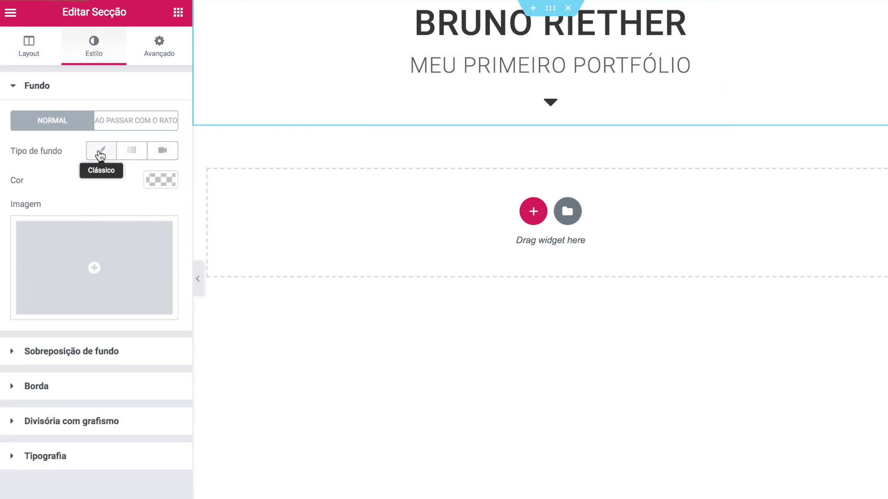
{"action": "left_click", "coordinate": [94, 271]}
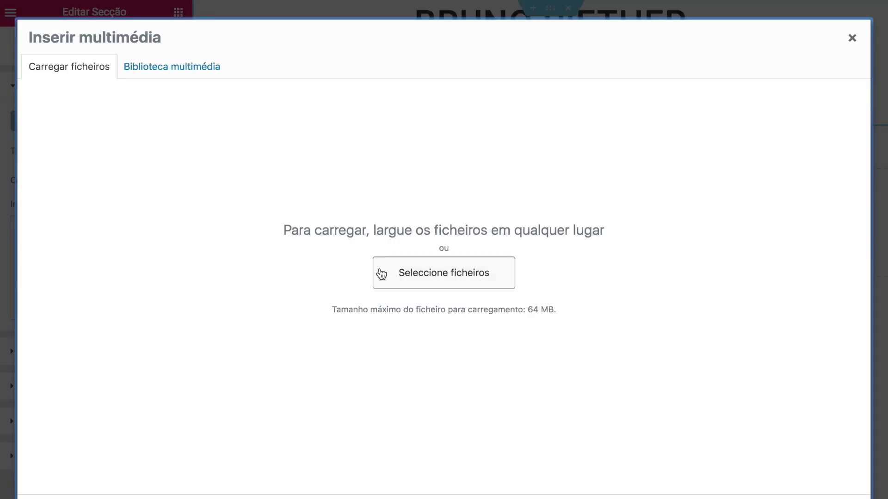
{"action": "mouse_move", "coordinate": [483, 4]}
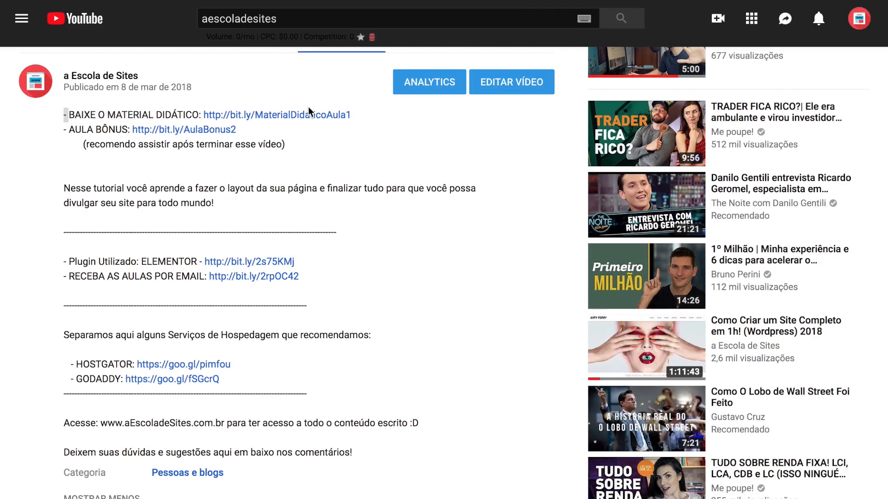
{"action": "left_click_drag", "start_coordinate": [69, 114], "coordinate": [365, 118]}
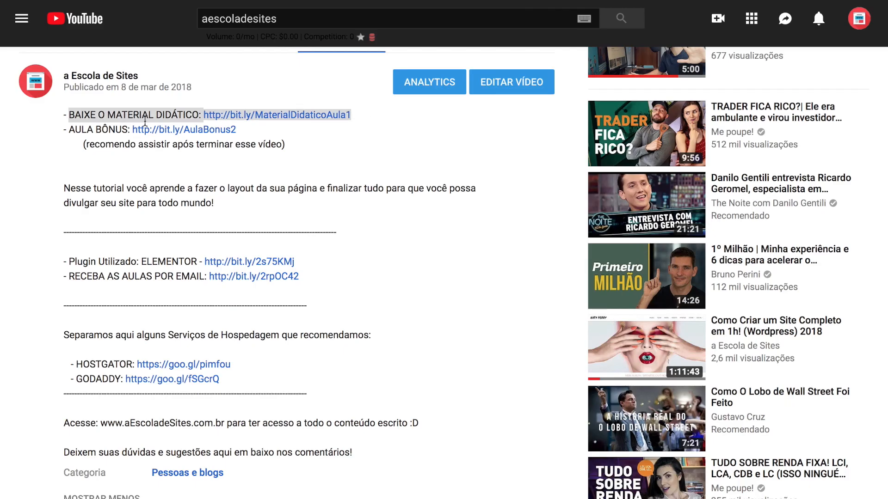
- Clear the highlight on the MATERIAL DIDÁTICO line in the video description
{"action": "left_click", "coordinate": [114, 114]}
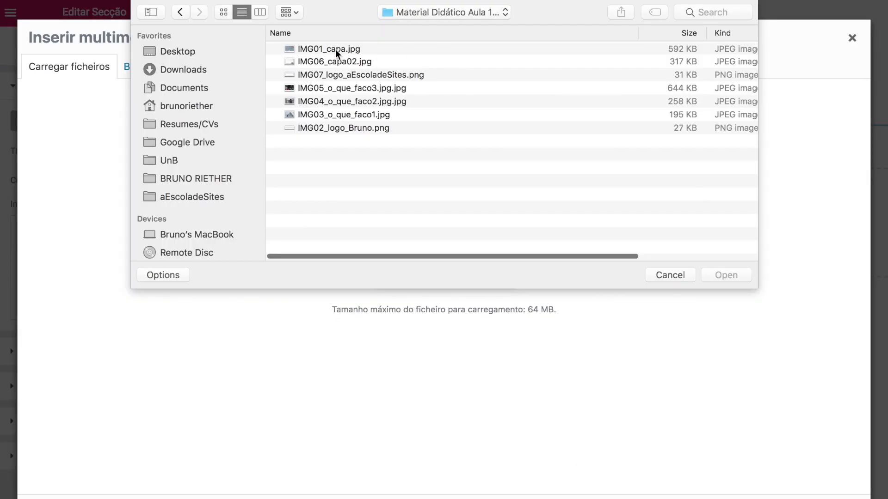
- Upload IMG01_capa.jpg as background: Inferior ao centro, Fixo, Não repetir, Capa
{"action": "left_click", "coordinate": [333, 49]}
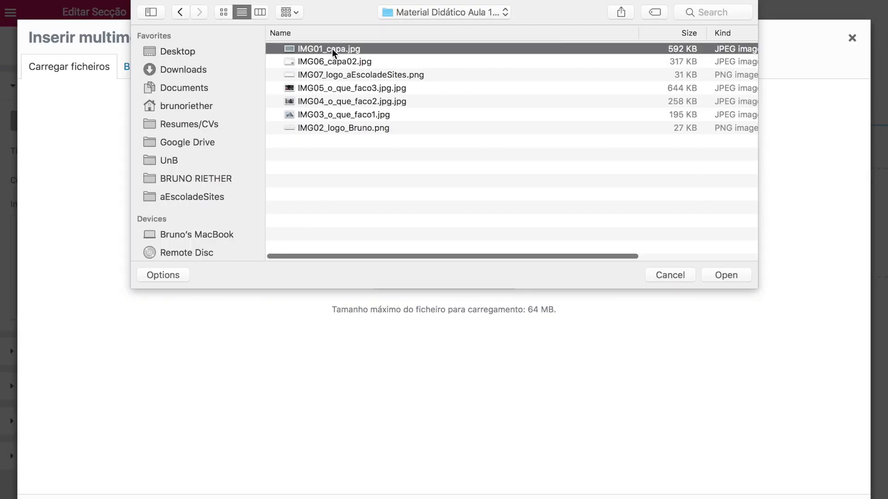
{"action": "left_click", "coordinate": [717, 275]}
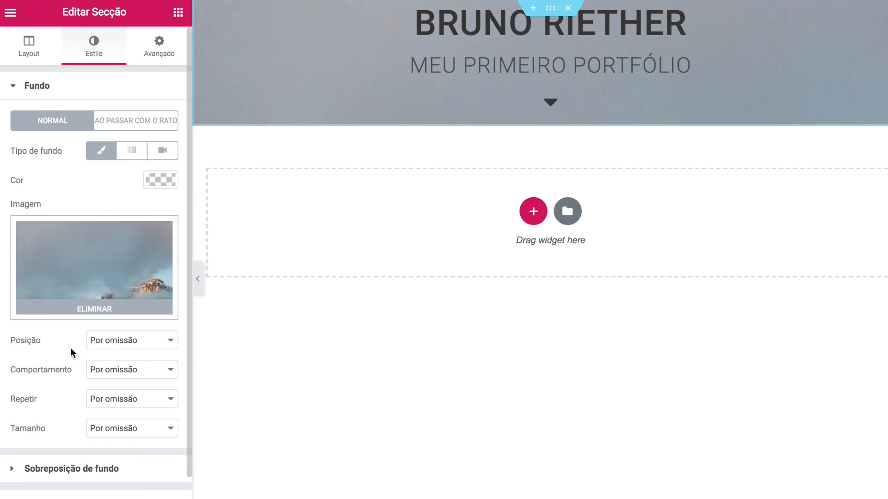
{"action": "left_click", "coordinate": [102, 340]}
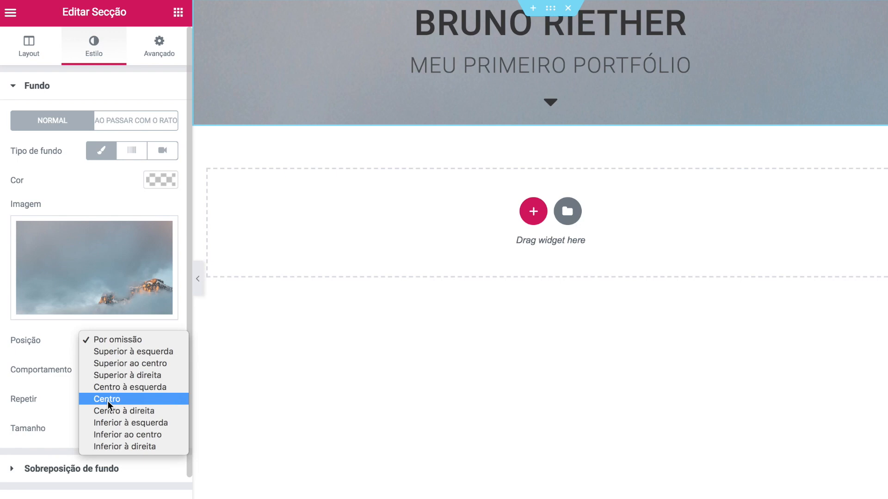
{"action": "key", "text": "Escape"}
{"action": "left_click", "coordinate": [120, 431]}
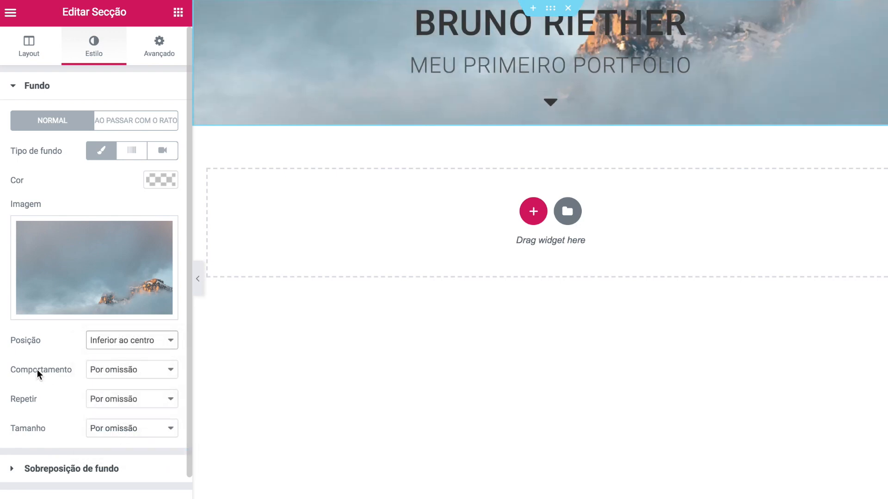
{"action": "left_click", "coordinate": [137, 370]}
{"action": "left_click", "coordinate": [132, 392]}
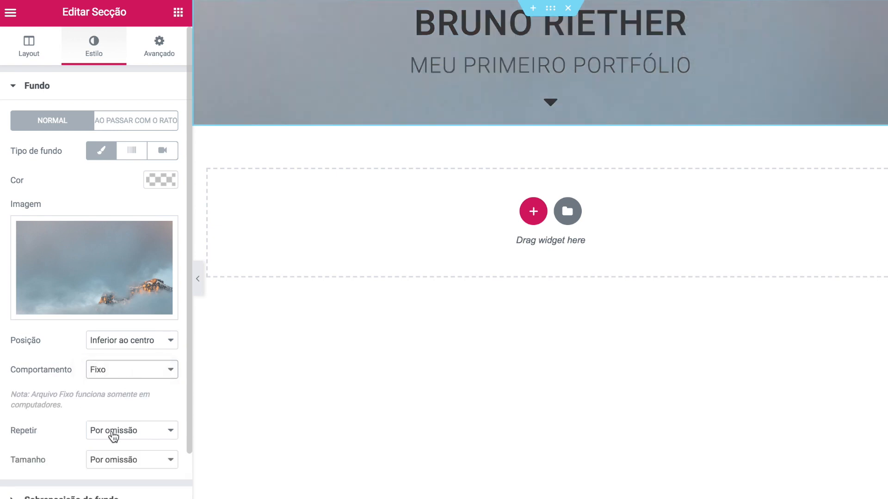
{"action": "left_click", "coordinate": [111, 434]}
{"action": "left_click", "coordinate": [117, 407]}
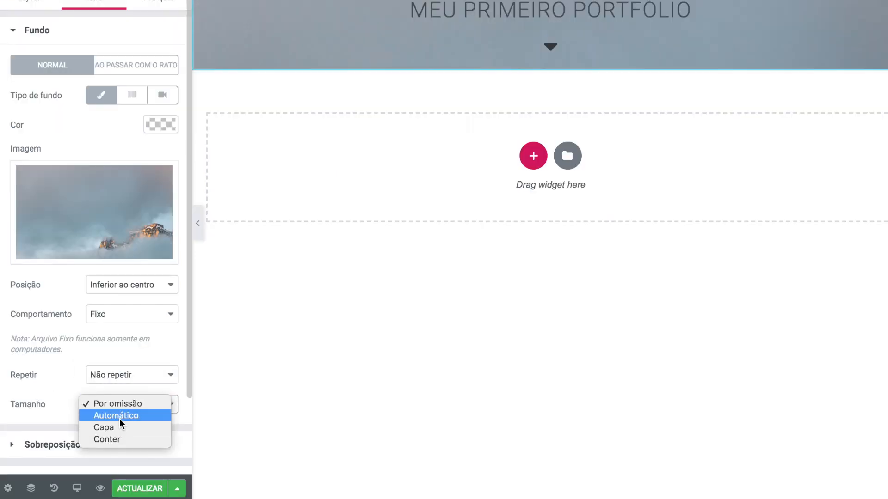
{"action": "left_click", "coordinate": [118, 428]}
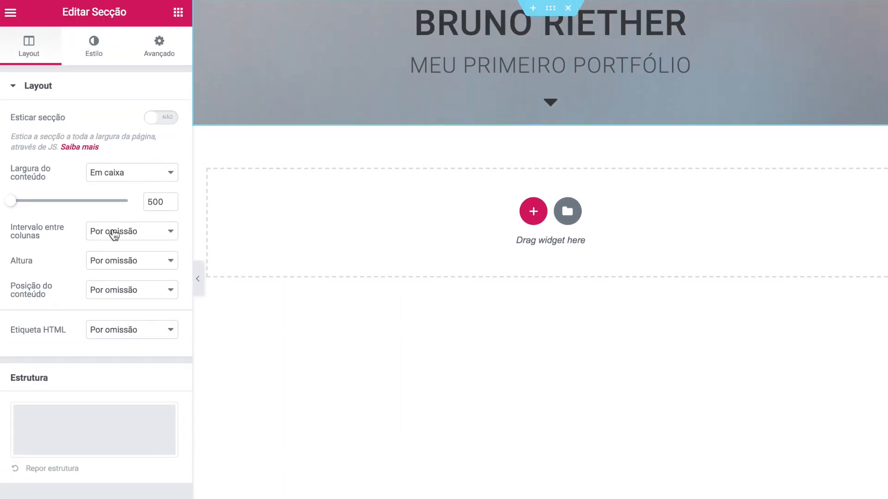
- Set column gap to Sem intervalo and minimum height 600 px, then preview full width
{"action": "left_click", "coordinate": [114, 235]}
{"action": "left_click", "coordinate": [118, 243]}
{"action": "left_click", "coordinate": [107, 264]}
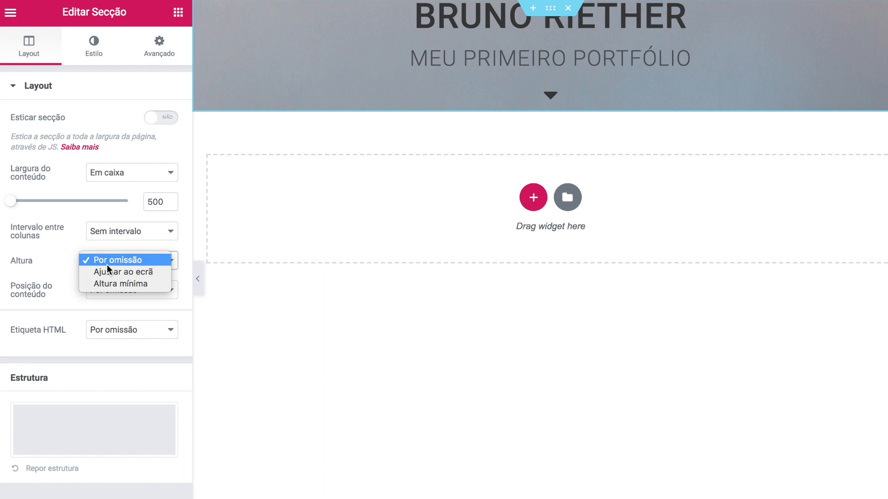
{"action": "left_click", "coordinate": [110, 284]}
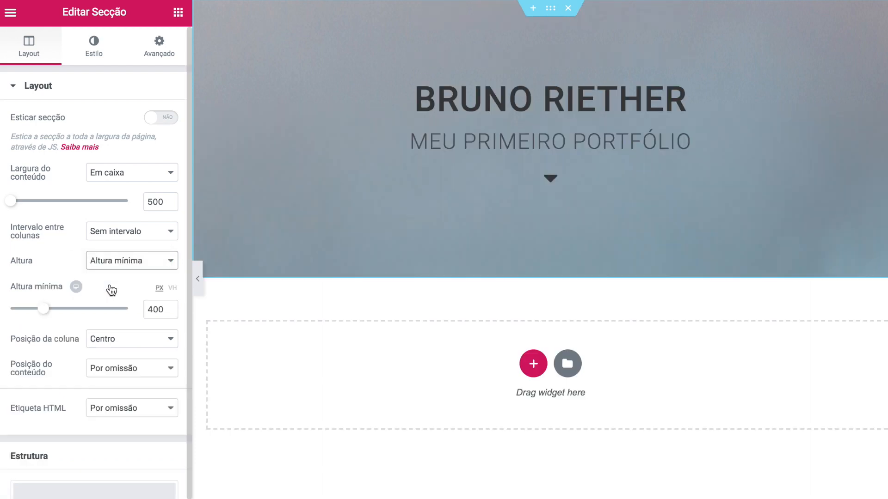
{"action": "left_click", "coordinate": [152, 309]}
{"action": "type", "text": "6"}
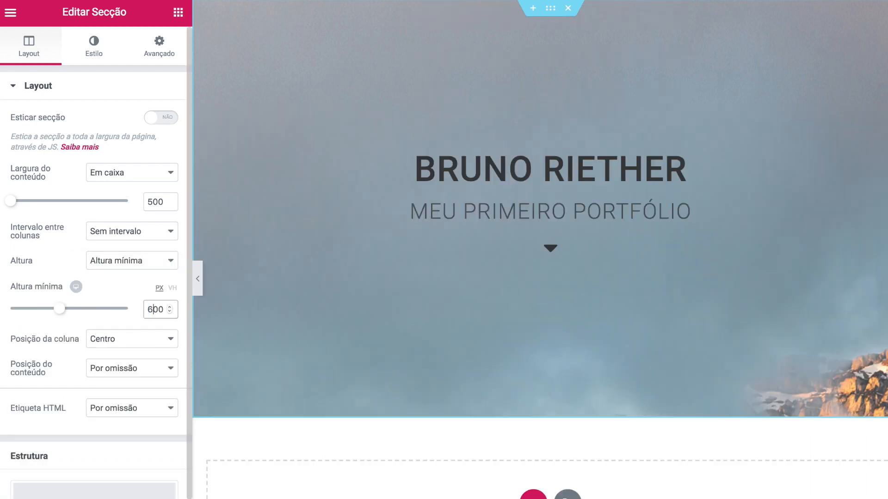
{"action": "key", "text": "Tab"}
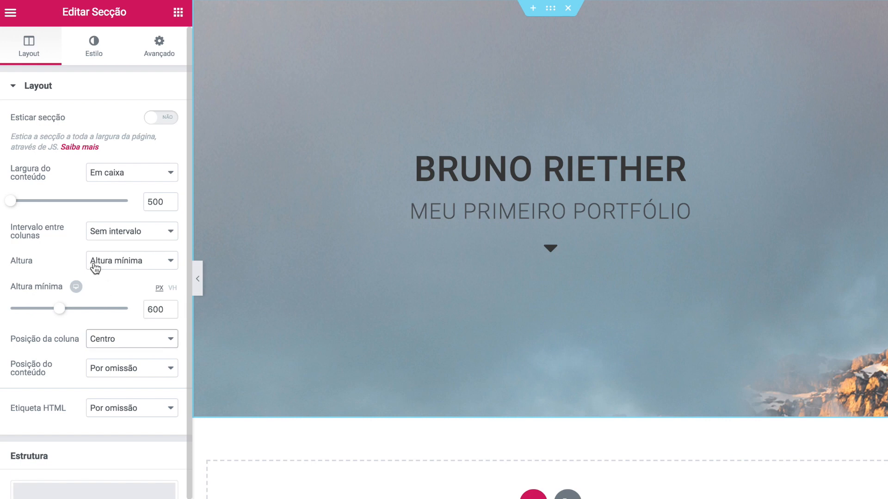
{"action": "left_click", "coordinate": [197, 284]}
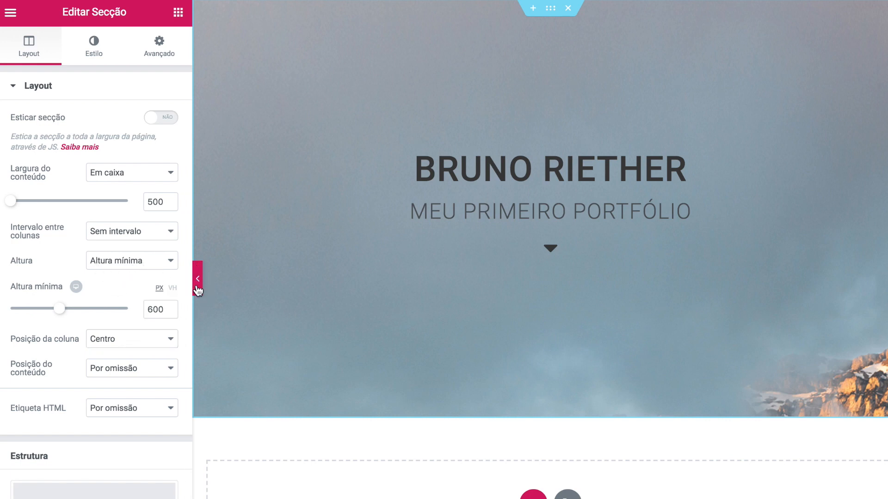
{"action": "left_click", "coordinate": [198, 289]}
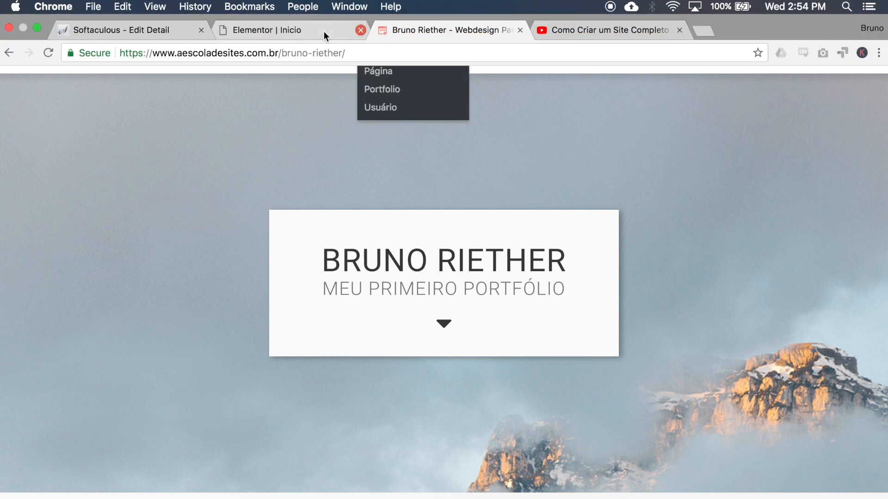
- Back in the editor, give the heading's column a classic white background
{"action": "left_click", "coordinate": [324, 31]}
{"action": "left_click", "coordinate": [3, 279]}
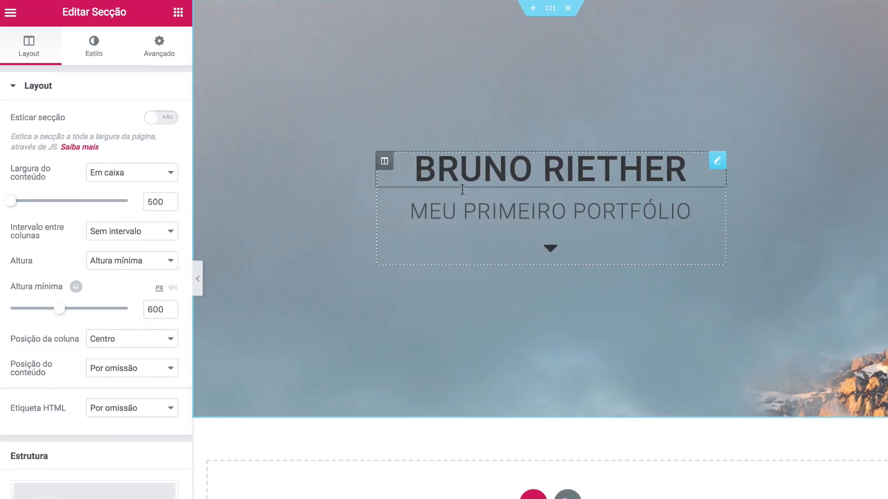
{"action": "left_click", "coordinate": [385, 162]}
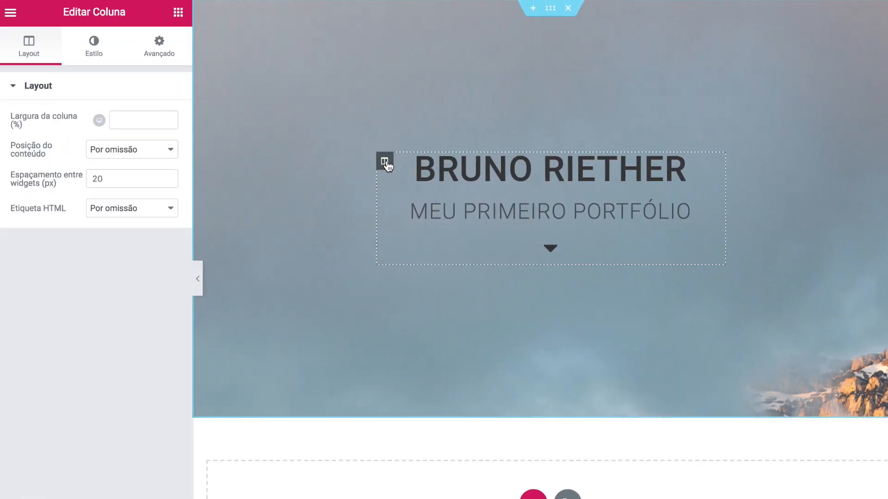
{"action": "left_click", "coordinate": [100, 52]}
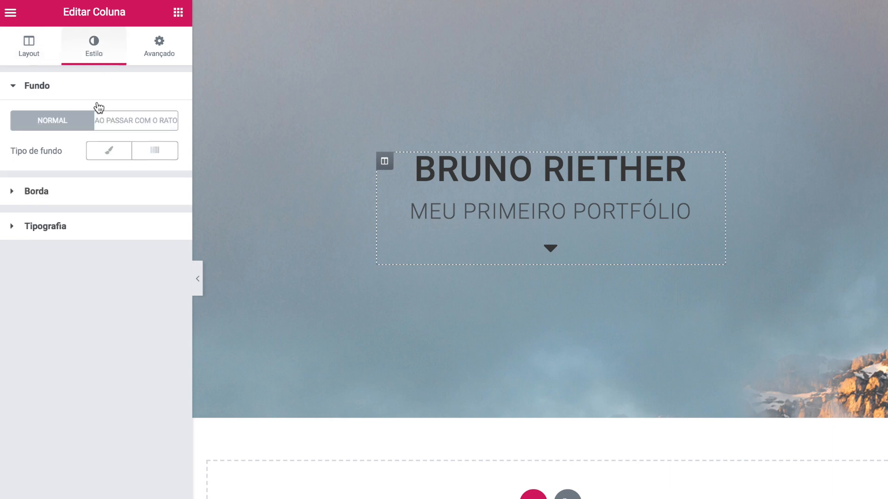
{"action": "left_click", "coordinate": [109, 156]}
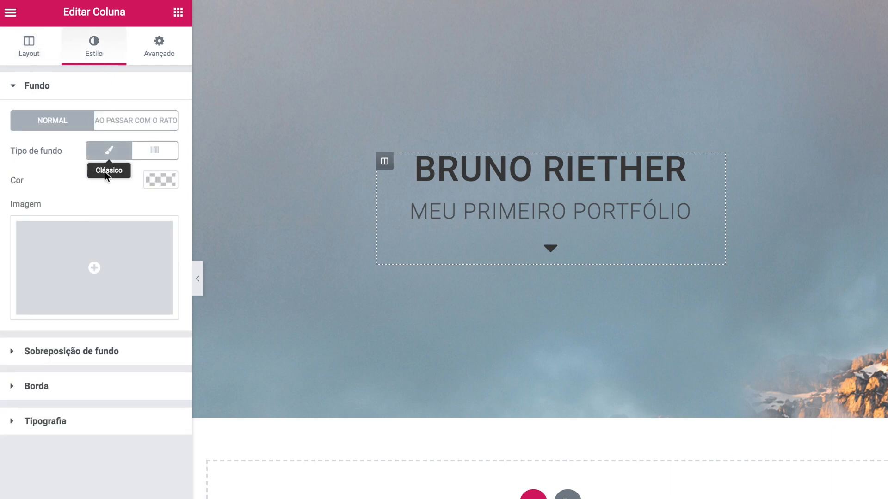
{"action": "left_click", "coordinate": [155, 179]}
{"action": "left_click", "coordinate": [85, 260]}
{"action": "left_click_drag", "start_coordinate": [84, 260], "coordinate": [10, 199]}
{"action": "left_click", "coordinate": [1, 178]}
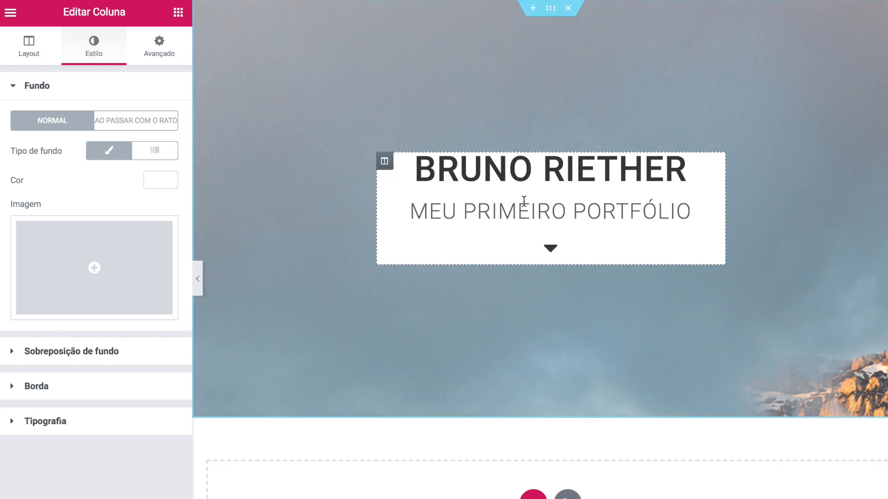
- Unlink the column's padding and set top 50 px and bottom 20 px
{"action": "left_click", "coordinate": [158, 55]}
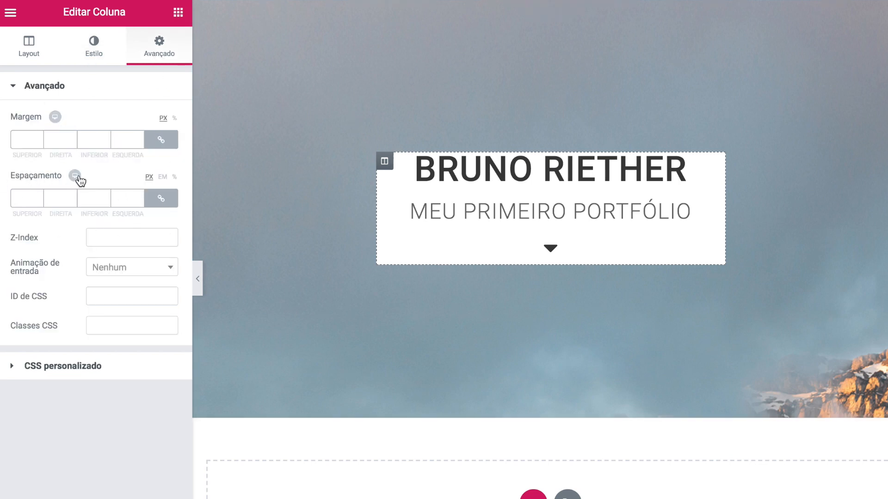
{"action": "left_click", "coordinate": [161, 198]}
{"action": "left_click", "coordinate": [18, 199]}
{"action": "type", "text": "50"}
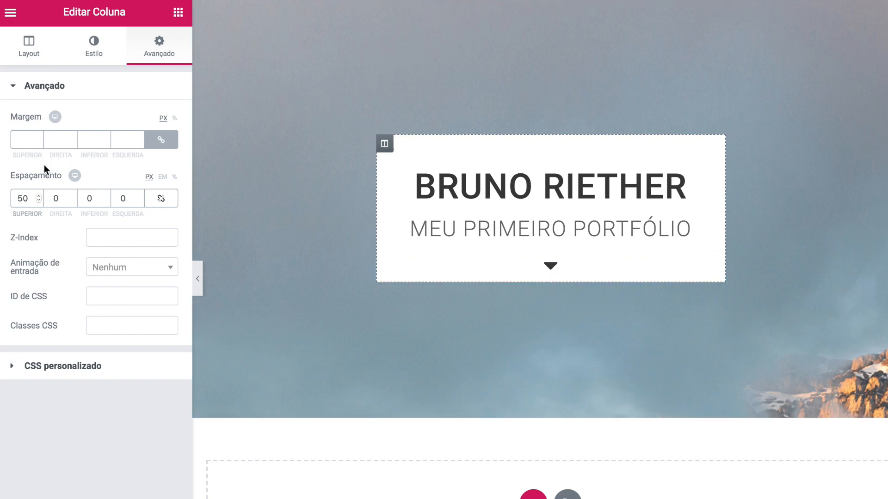
{"action": "left_click", "coordinate": [88, 200]}
{"action": "type", "text": "2"}
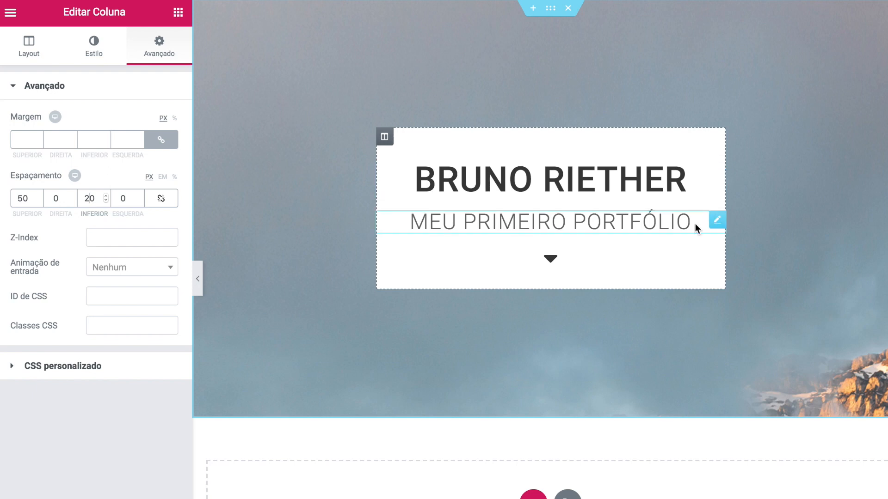
- Open the subtitle's margin settings, reset the values and unlink the sides
{"action": "left_click", "coordinate": [717, 220]}
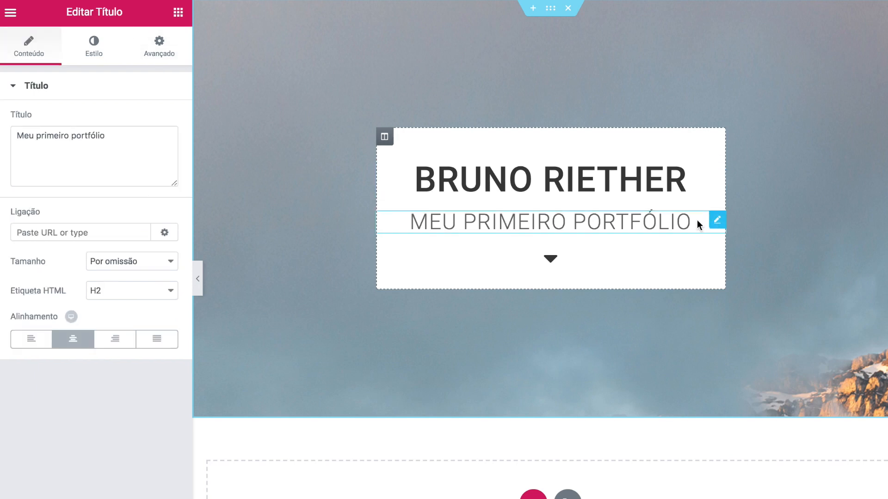
{"action": "left_click", "coordinate": [158, 58]}
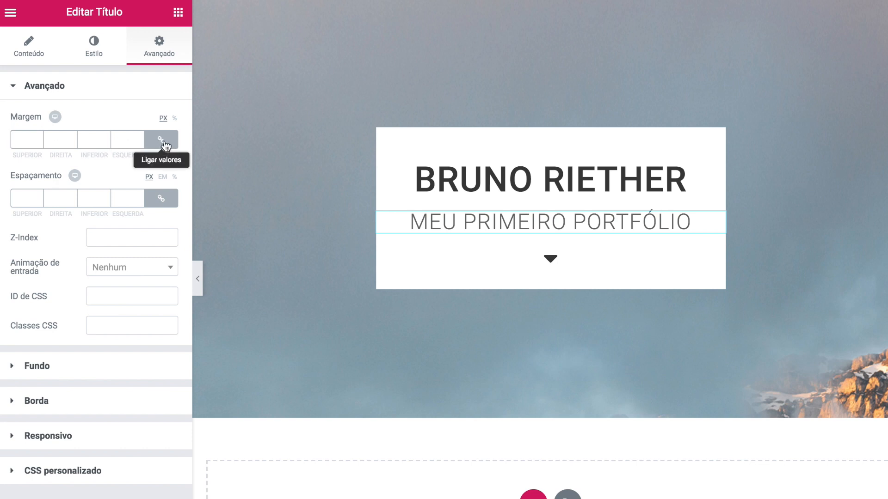
{"action": "left_click", "coordinate": [124, 141]}
{"action": "type", "text": "1"}
{"action": "left_click", "coordinate": [158, 141]}
{"action": "left_click", "coordinate": [139, 142]}
{"action": "left_click", "coordinate": [140, 143]}
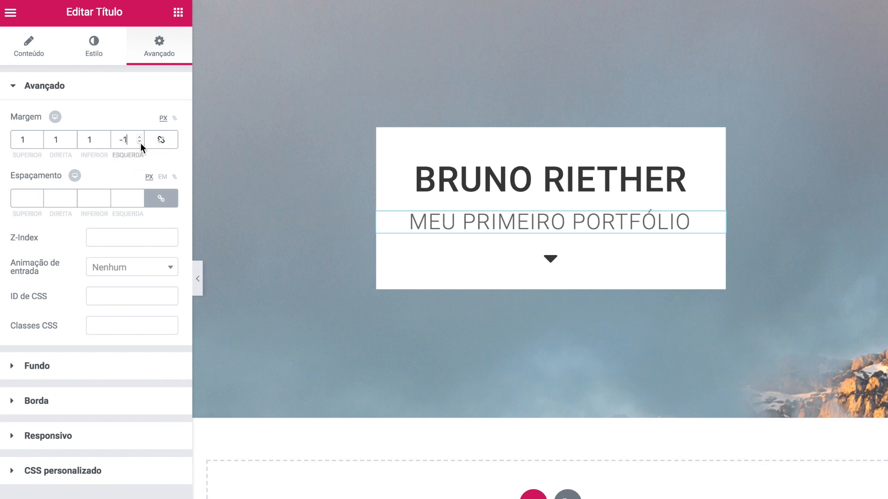
{"action": "left_click", "coordinate": [141, 143]}
{"action": "left_click", "coordinate": [138, 143]}
{"action": "left_click", "coordinate": [160, 140]}
{"action": "left_click", "coordinate": [139, 142]}
{"action": "left_click", "coordinate": [166, 144]}
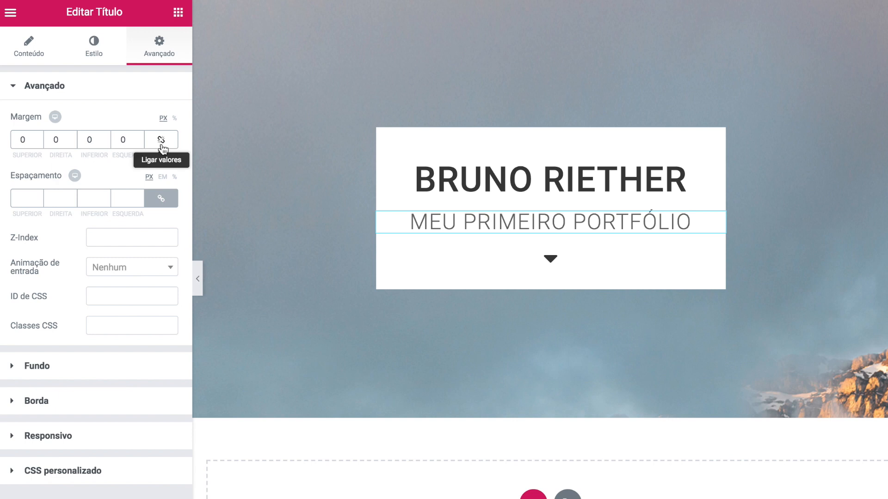
- Set the subtitle's top margin to -15 px and preview the page
{"action": "double_click", "coordinate": [38, 142]}
{"action": "left_click", "coordinate": [38, 143]}
{"action": "left_click", "coordinate": [38, 143]}
{"action": "left_click", "coordinate": [38, 142]}
{"action": "double_click", "coordinate": [38, 143]}
{"action": "left_click", "coordinate": [38, 143]}
{"action": "left_click", "coordinate": [38, 142]}
{"action": "left_click", "coordinate": [38, 143]}
{"action": "double_click", "coordinate": [38, 143]}
{"action": "double_click", "coordinate": [38, 143]}
{"action": "double_click", "coordinate": [38, 142]}
{"action": "double_click", "coordinate": [38, 143]}
{"action": "left_click", "coordinate": [39, 138]}
{"action": "left_click", "coordinate": [39, 138]}
{"action": "left_click", "coordinate": [39, 138]}
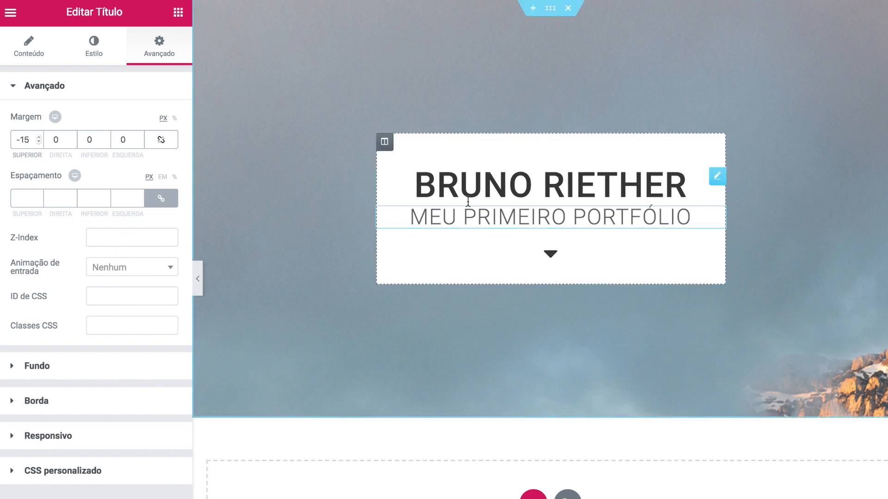
{"action": "left_click", "coordinate": [197, 279]}
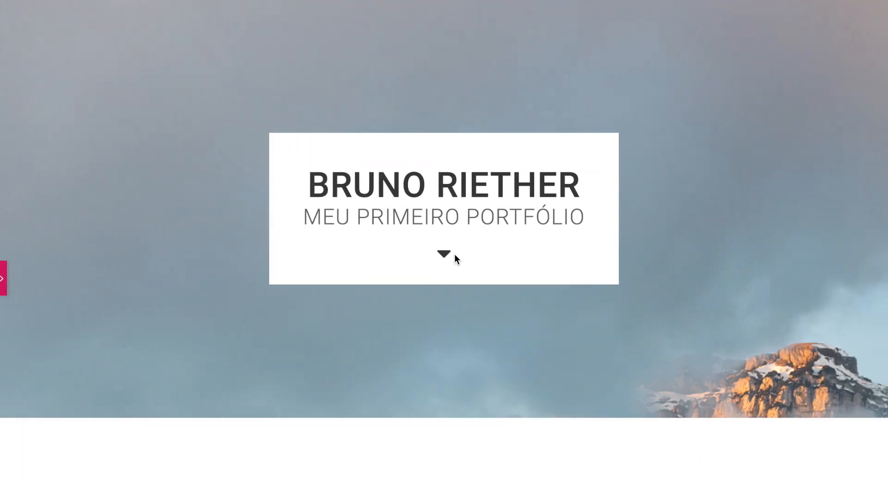
{"action": "left_click", "coordinate": [7, 279]}
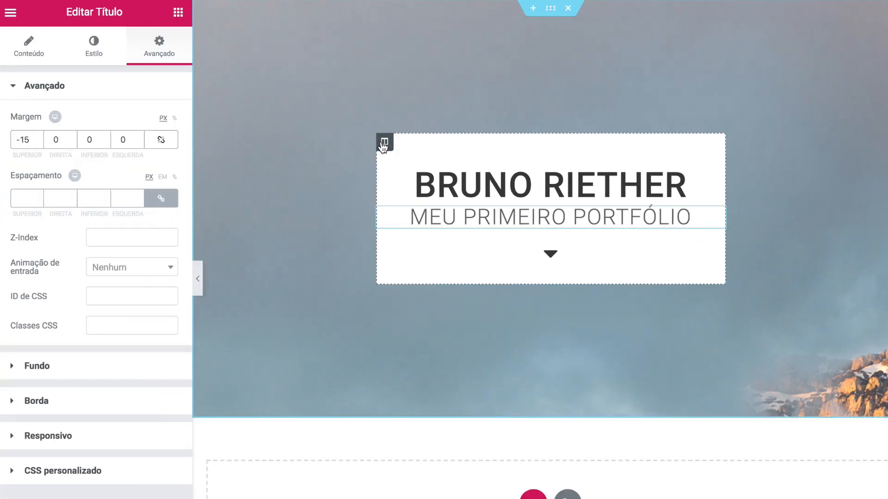
{"action": "left_click", "coordinate": [385, 142]}
- Enable the column's box shadow and paste in a lighter translucent shadow colour
{"action": "left_click", "coordinate": [93, 48]}
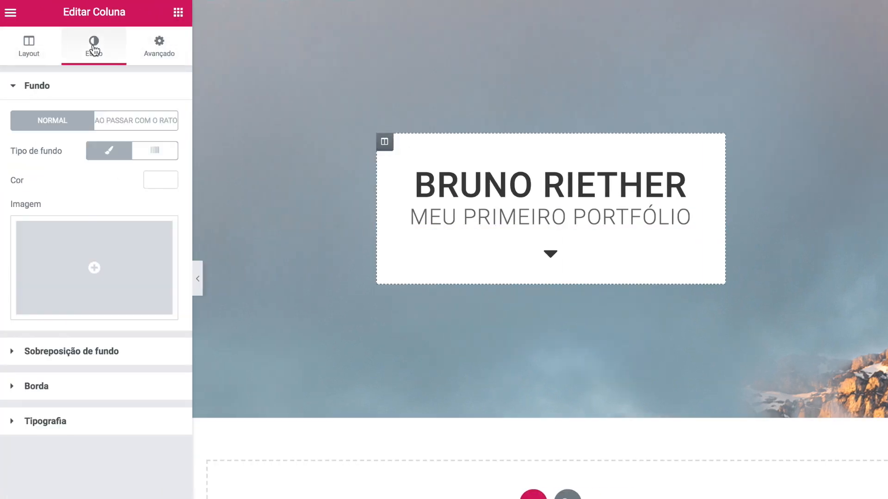
{"action": "left_click", "coordinate": [8, 390]}
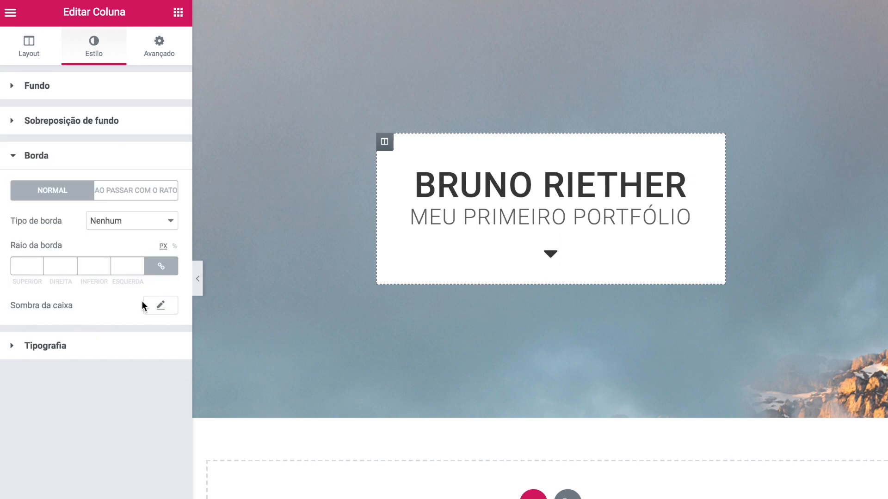
{"action": "left_click", "coordinate": [162, 306]}
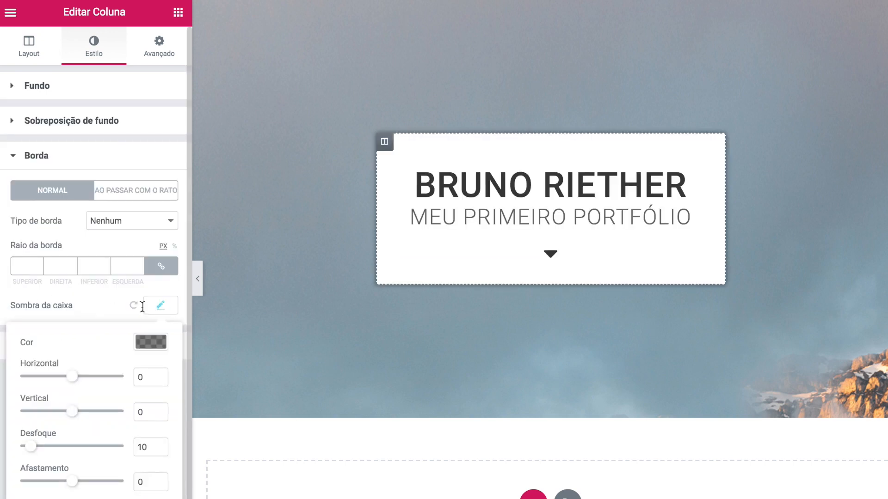
{"action": "left_click", "coordinate": [139, 343]}
{"action": "triple_click", "coordinate": [55, 345]}
{"action": "type", "text": "rgba(0,0,0,0.31)"}
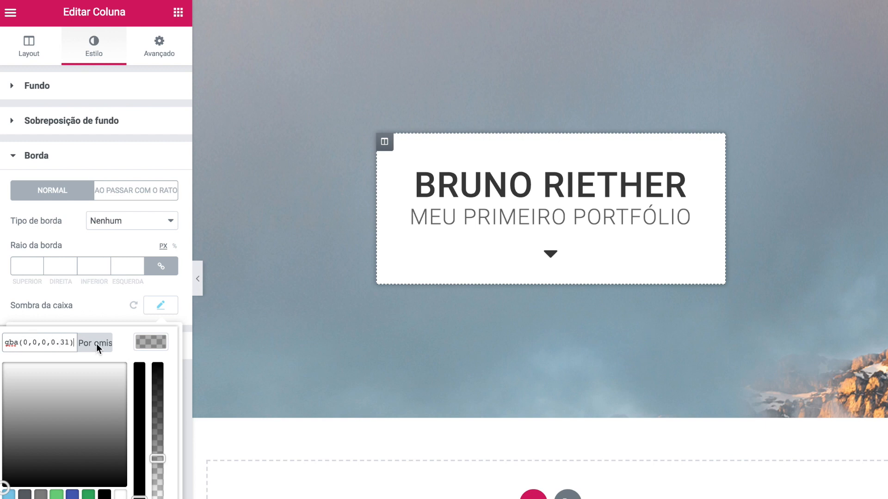
{"action": "left_click", "coordinate": [153, 325]}
- Set shadow horizontal 4, vertical 2 and blur 11, then preview full width
{"action": "double_click", "coordinate": [145, 376]}
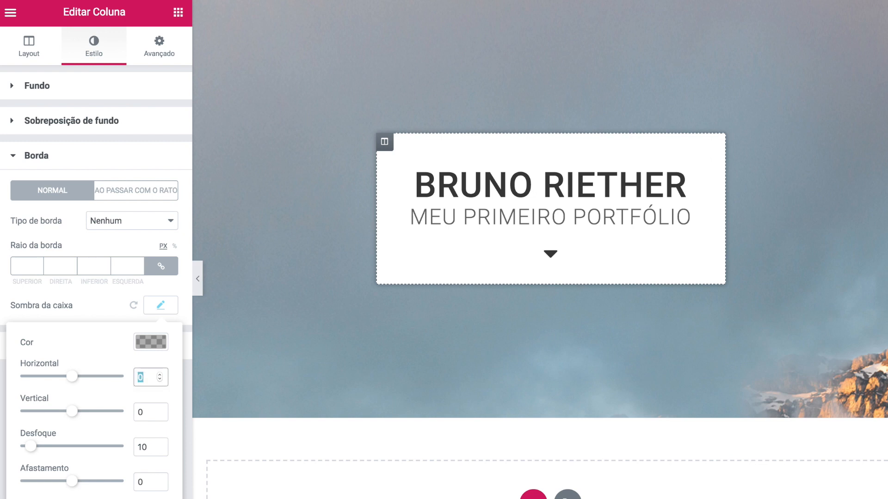
{"action": "type", "text": "4"}
{"action": "double_click", "coordinate": [140, 412]}
{"action": "type", "text": "2"}
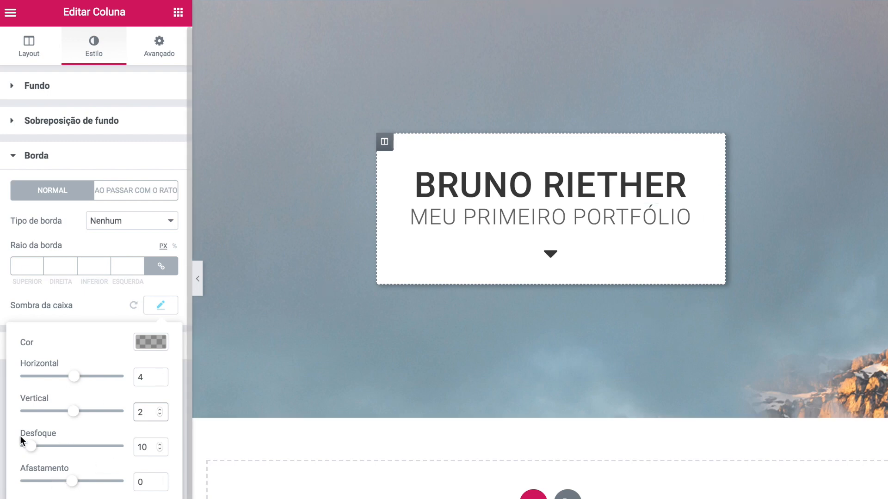
{"action": "left_click", "coordinate": [134, 450]}
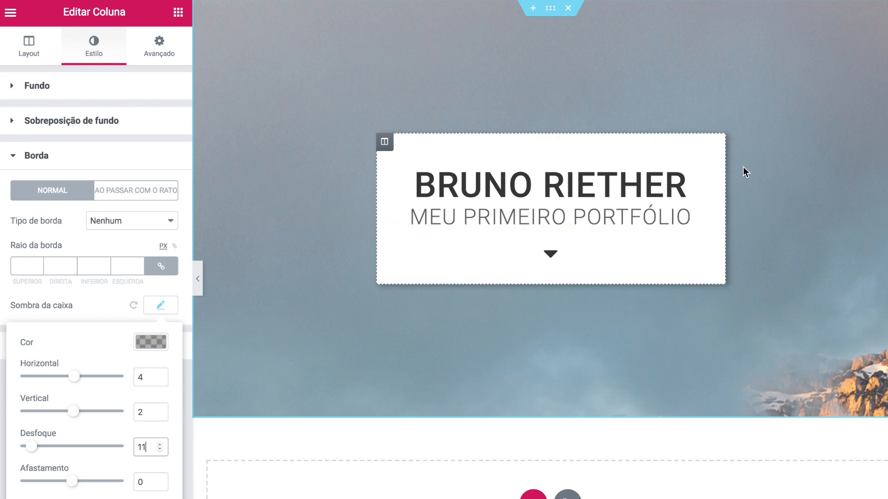
{"action": "left_click", "coordinate": [197, 279]}
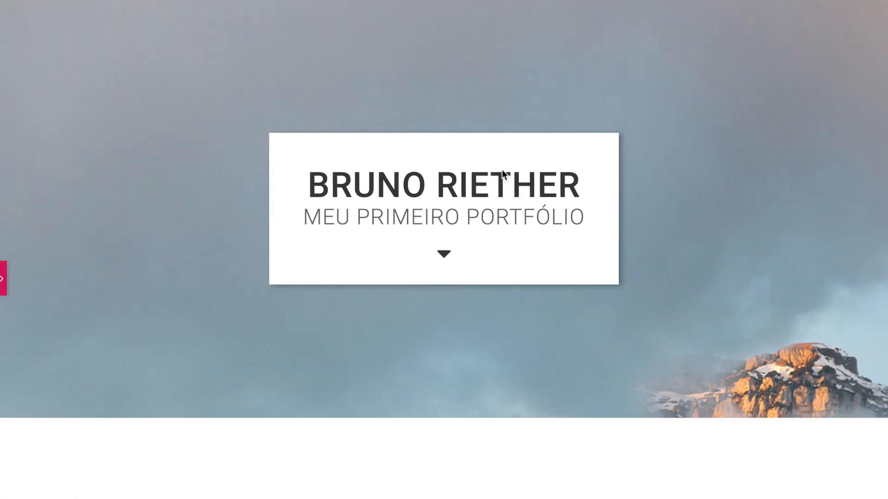
- Restore the panel, dismiss the section's right-click menu, and scroll to the Drag widget here area
{"action": "left_click", "coordinate": [2, 287]}
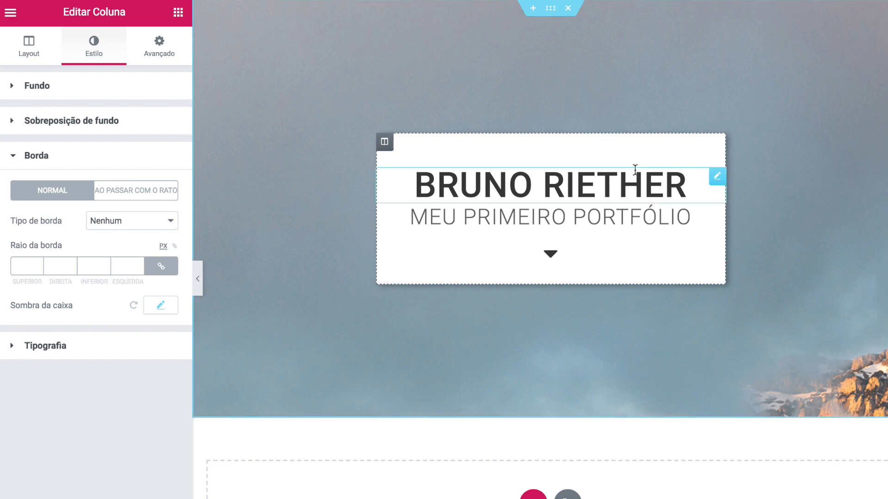
{"action": "right_click", "coordinate": [552, 11]}
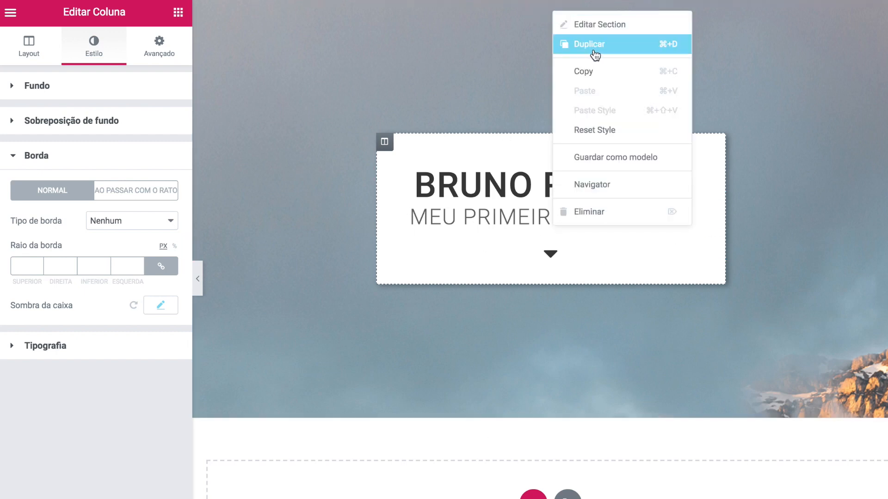
{"action": "left_click", "coordinate": [487, 77]}
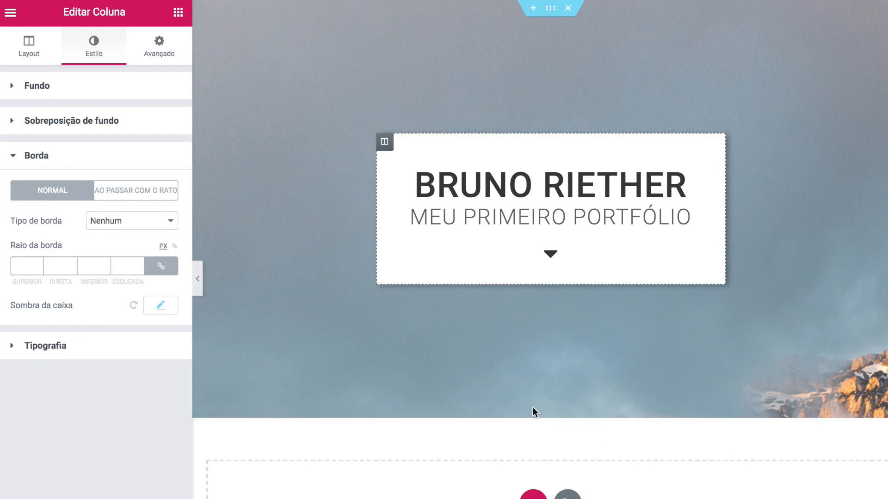
{"action": "scroll", "coordinate": [546, 407], "scroll_direction": "down", "scroll_amount": 2}
- Add a single-column section below the banner and drop an Inner Section widget into it
{"action": "left_click", "coordinate": [533, 449]}
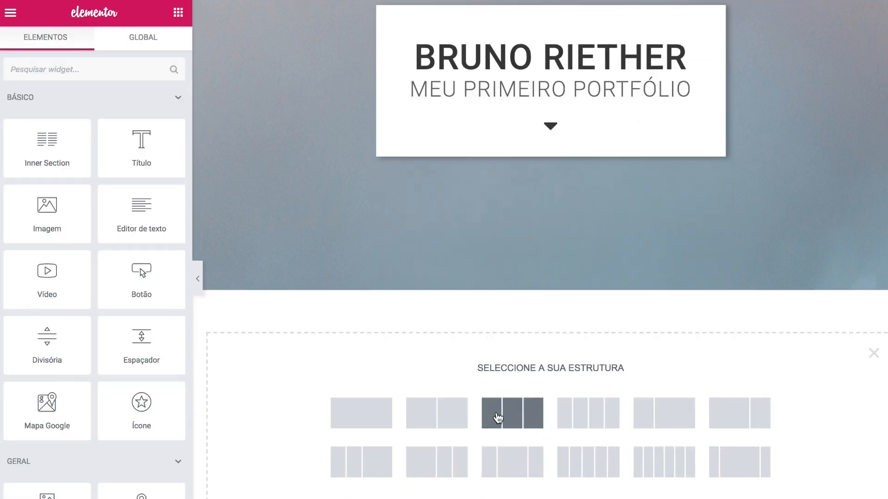
{"action": "left_click", "coordinate": [508, 419]}
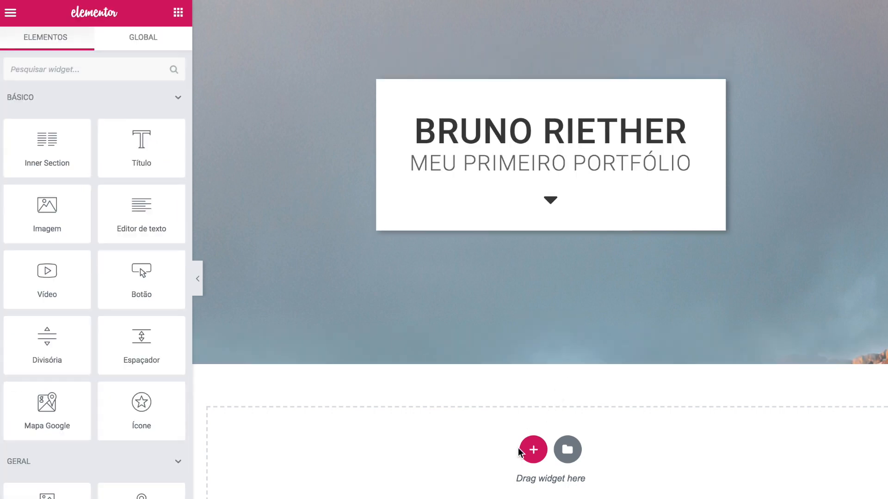
{"action": "left_click", "coordinate": [531, 448]}
{"action": "left_click", "coordinate": [371, 416]}
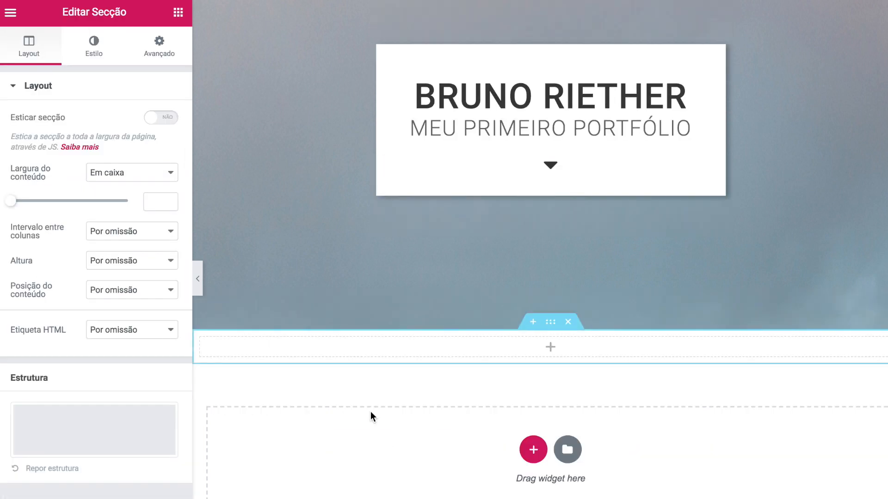
{"action": "left_click", "coordinate": [178, 12]}
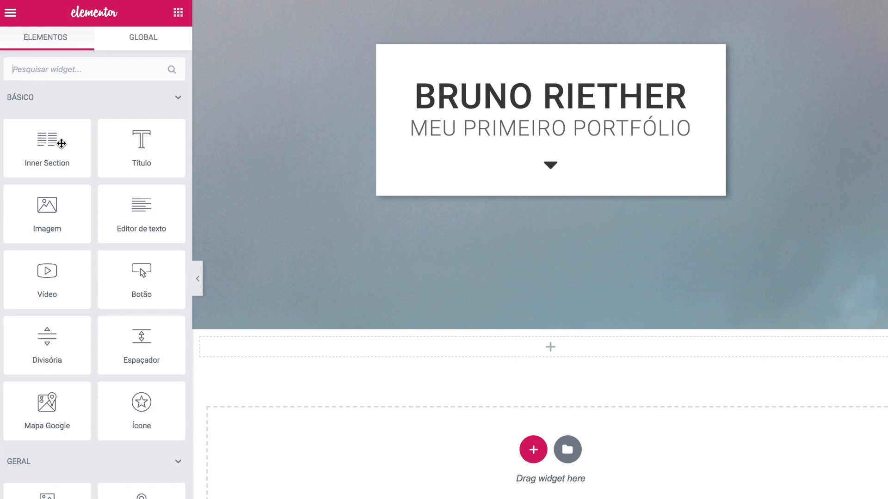
{"action": "left_click_drag", "start_coordinate": [38, 172], "coordinate": [506, 355]}
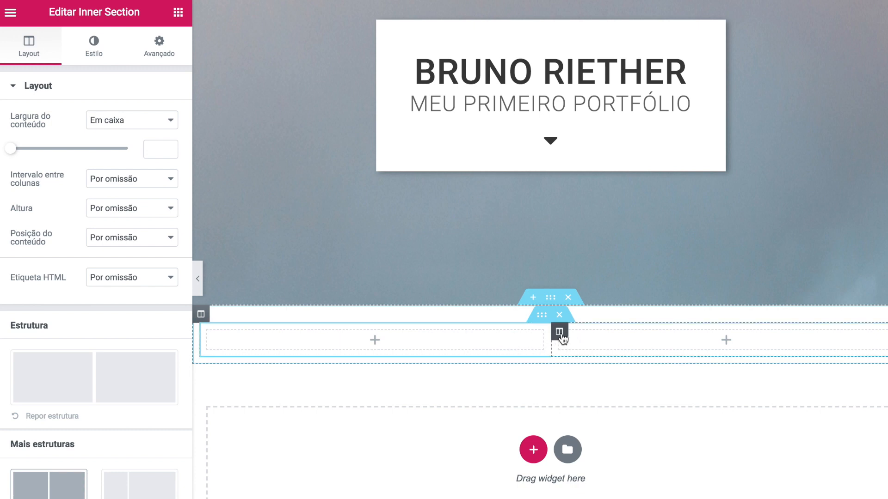
- Duplicate the inner section's columns and delete the extra, leaving three columns
{"action": "right_click", "coordinate": [560, 336]}
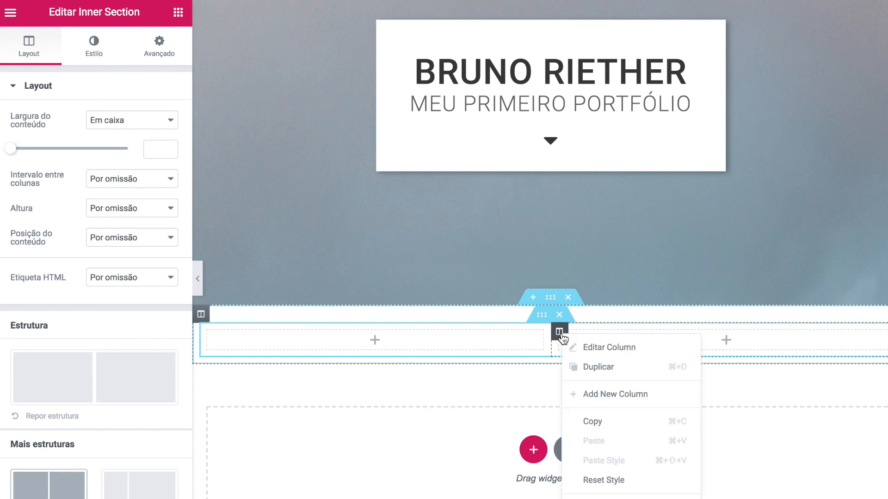
{"action": "left_click", "coordinate": [584, 366]}
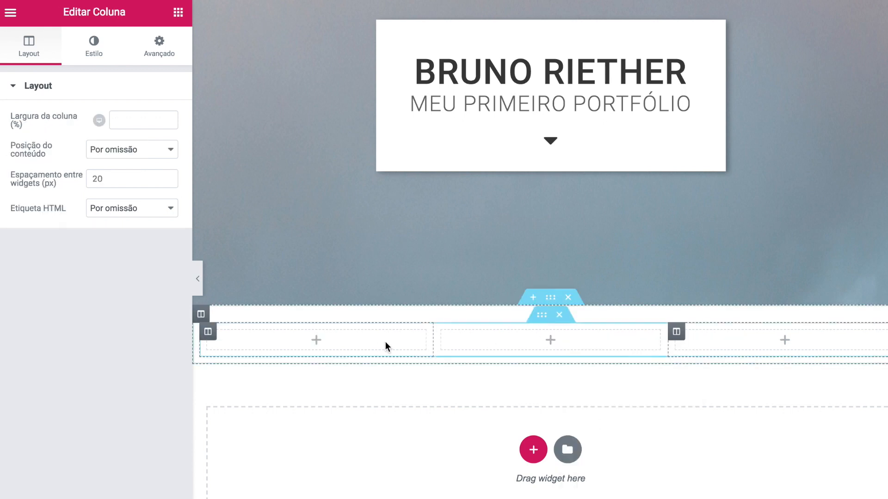
{"action": "right_click", "coordinate": [441, 332]}
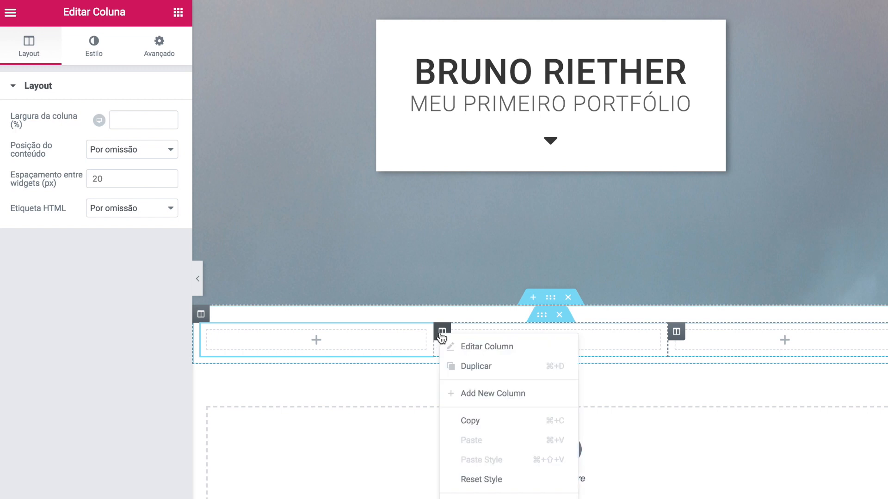
{"action": "left_click", "coordinate": [460, 367]}
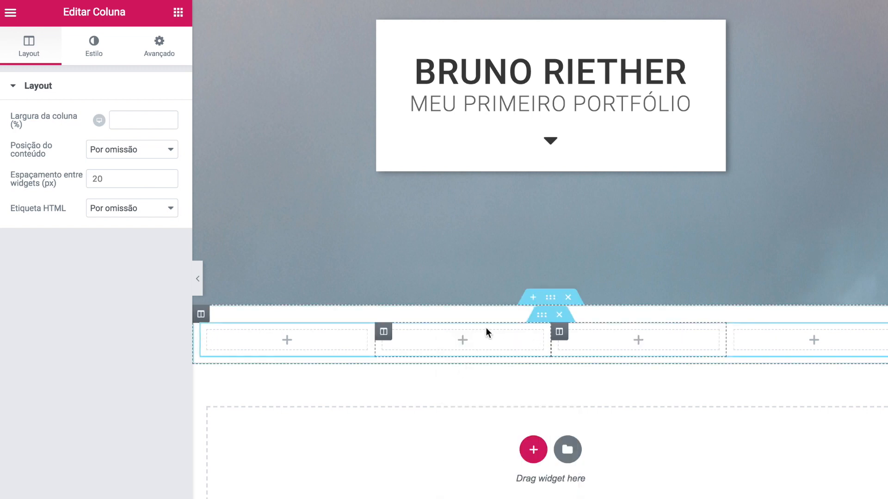
{"action": "right_click", "coordinate": [561, 331]}
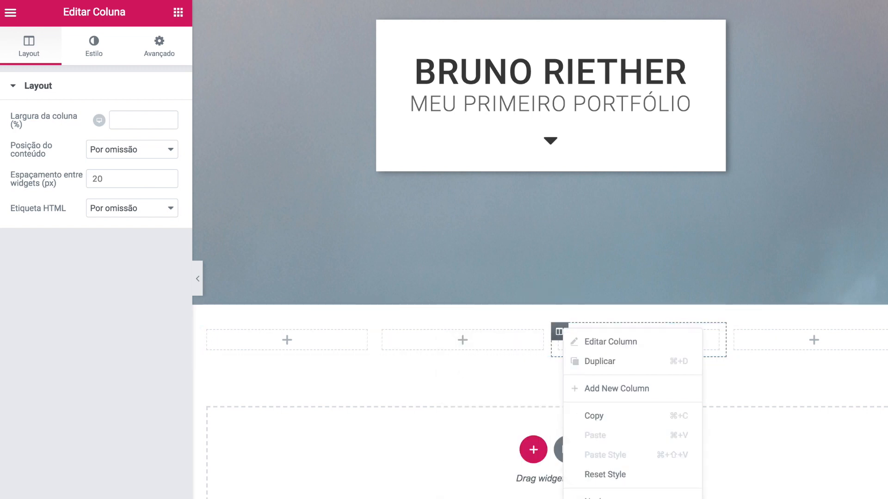
{"action": "left_click", "coordinate": [596, 498]}
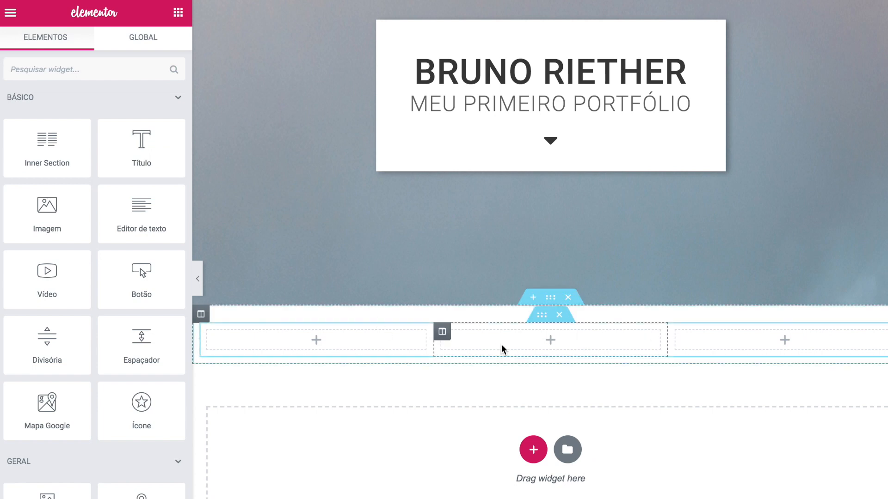
- Set the outer section's content width to 800 px
{"action": "left_click", "coordinate": [550, 298]}
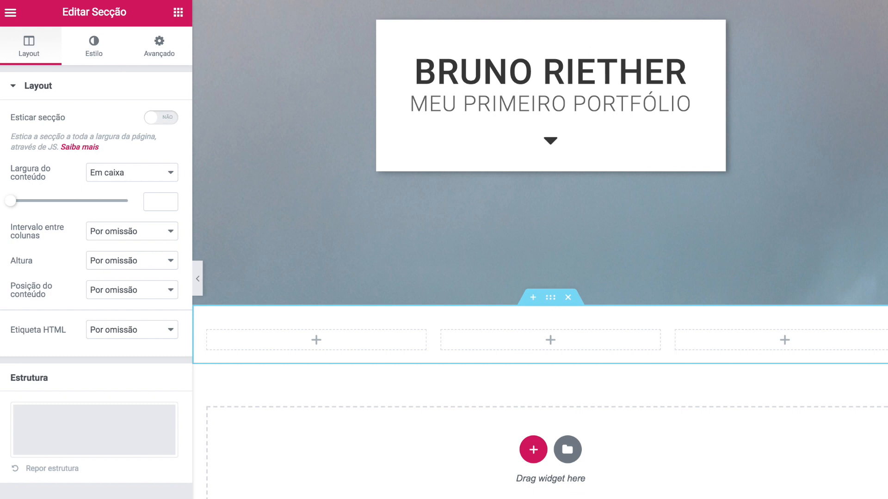
{"action": "type", "text": "800"}
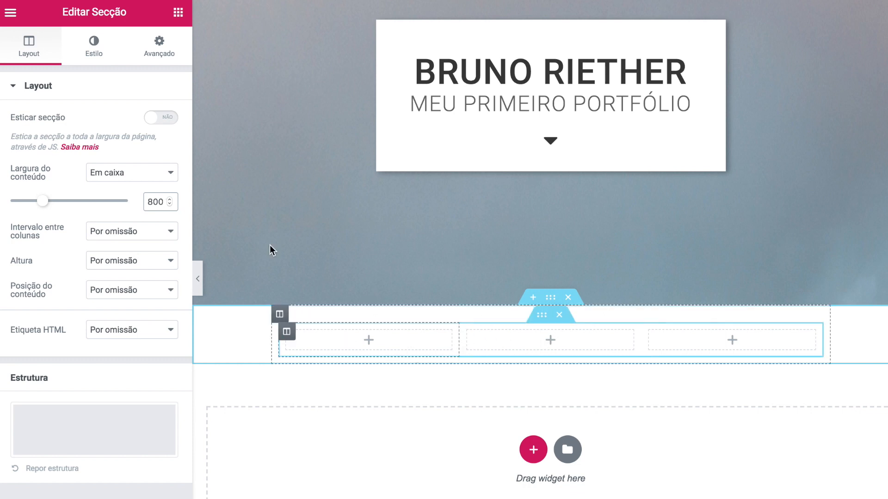
{"action": "left_click", "coordinate": [178, 12]}
- Add a centred heading reading 'O que eu faço' with a dark text colour
{"action": "left_click_drag", "start_coordinate": [136, 149], "coordinate": [502, 323]}
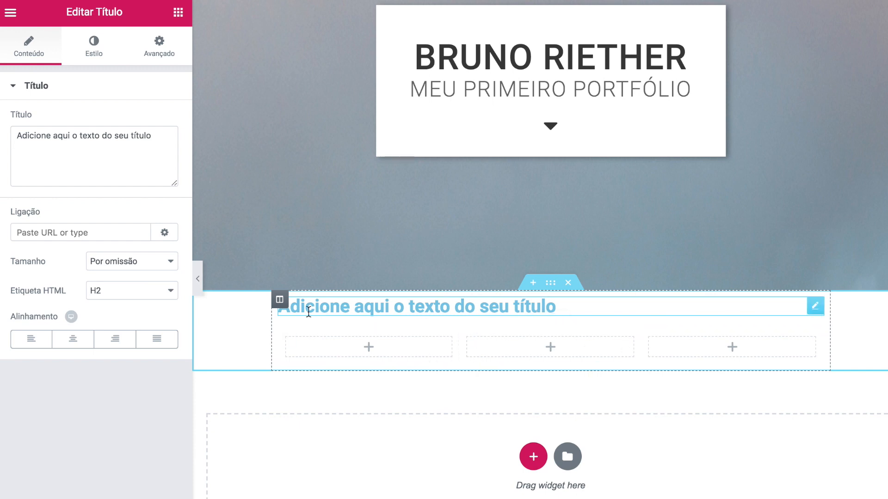
{"action": "left_click_drag", "start_coordinate": [159, 138], "coordinate": [1, 123]}
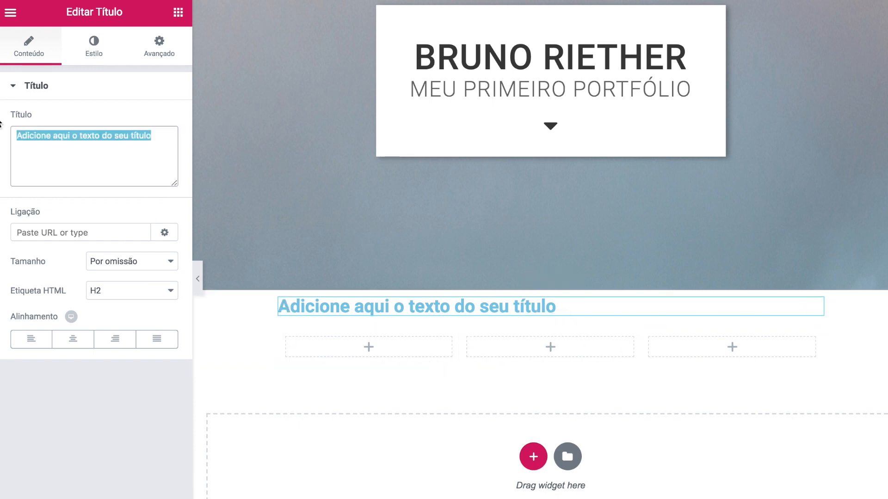
{"action": "type", "text": "O que eu faço"}
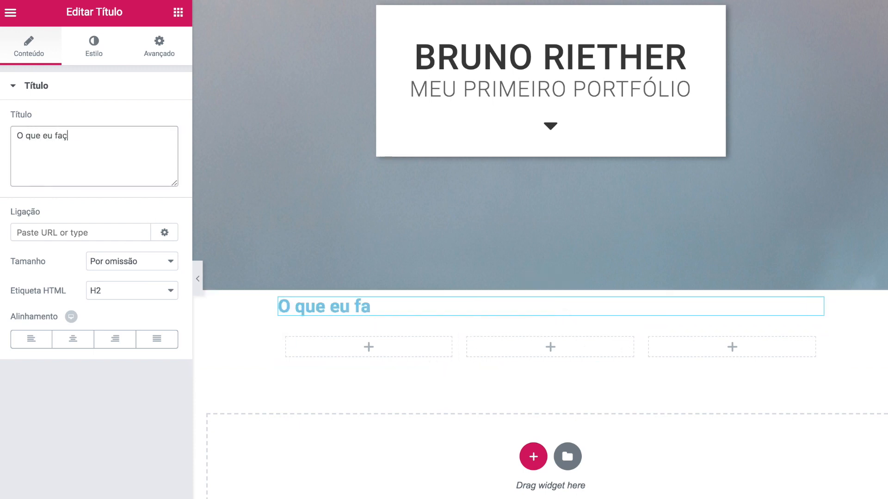
{"action": "left_click", "coordinate": [70, 338]}
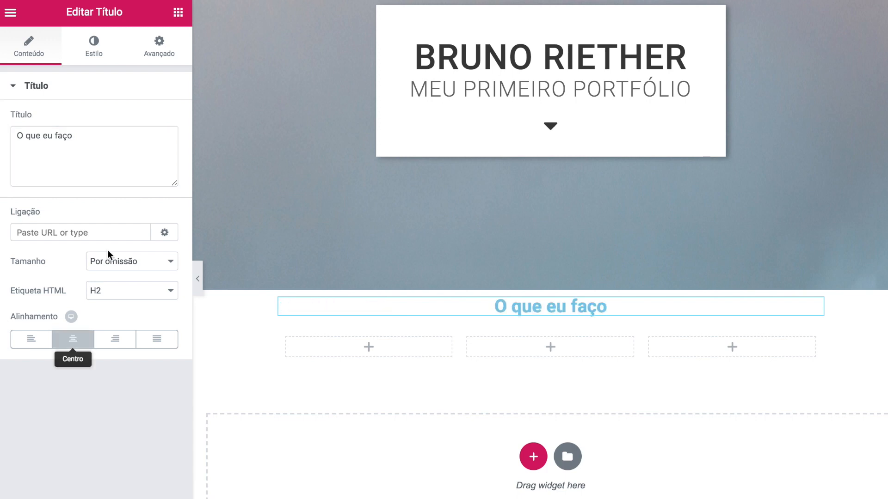
{"action": "left_click", "coordinate": [94, 47]}
{"action": "left_click", "coordinate": [161, 122]}
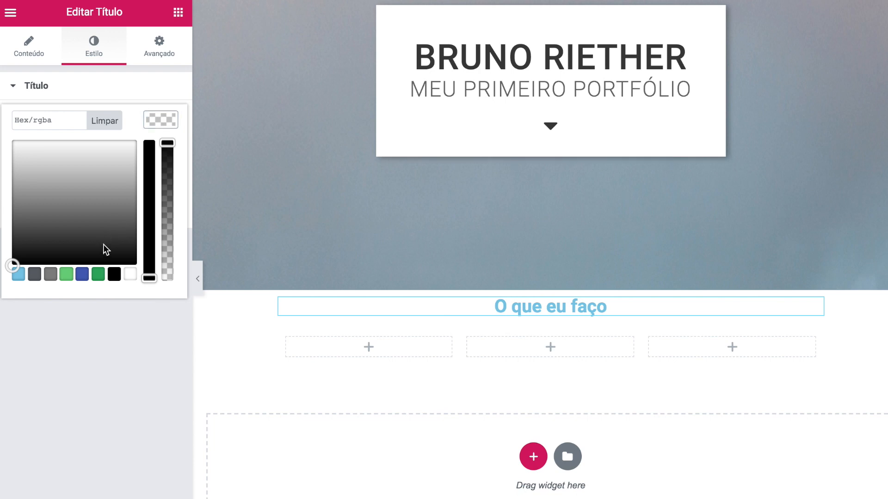
{"action": "left_click", "coordinate": [36, 120]}
{"action": "key", "text": "ctrl+v"}
{"action": "left_click", "coordinate": [101, 403]}
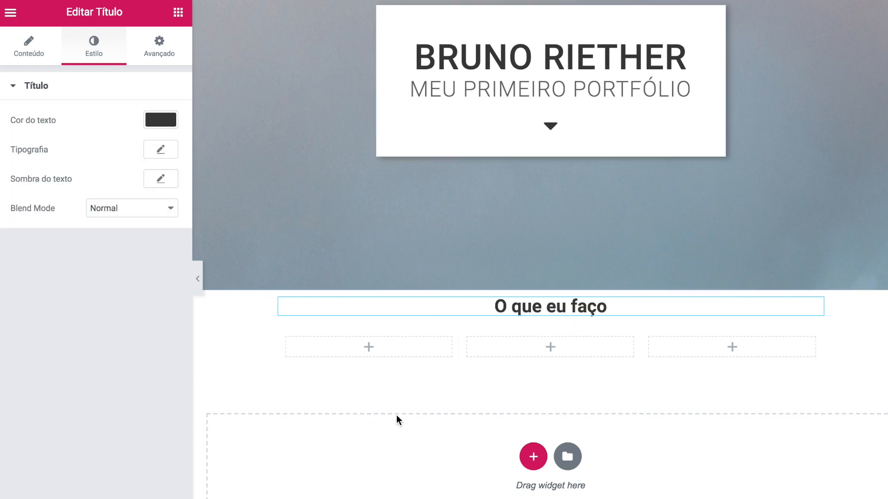
- Set the heading typography to 35 px, weight 500, uppercase, letter spacing 1
{"action": "left_click", "coordinate": [160, 149]}
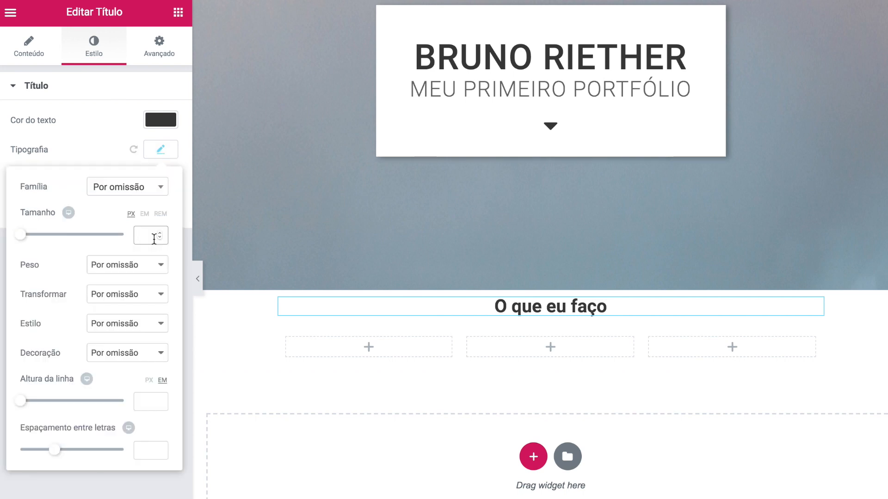
{"action": "type", "text": "35"}
{"action": "left_click", "coordinate": [134, 268]}
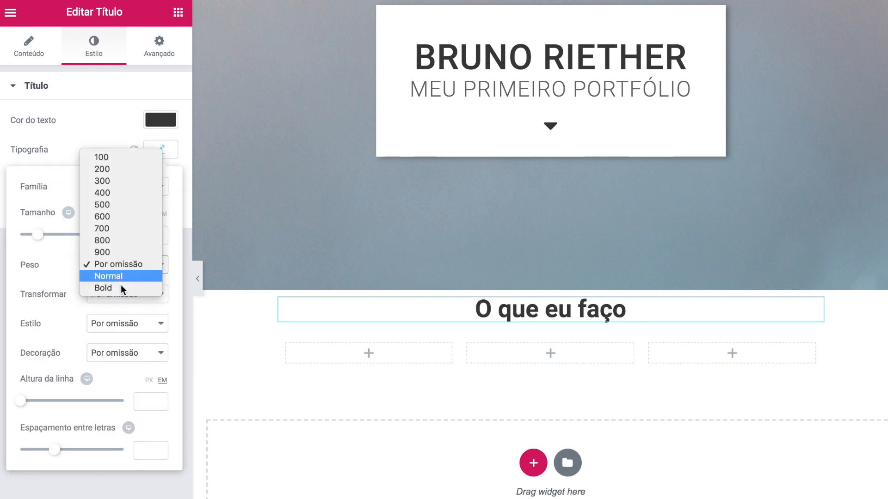
{"action": "left_click", "coordinate": [107, 206]}
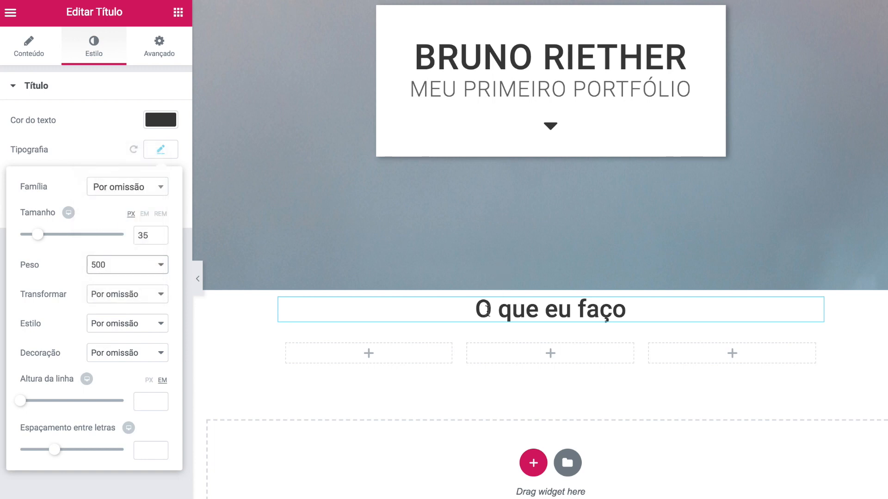
{"action": "left_click", "coordinate": [118, 294]}
{"action": "left_click", "coordinate": [112, 309]}
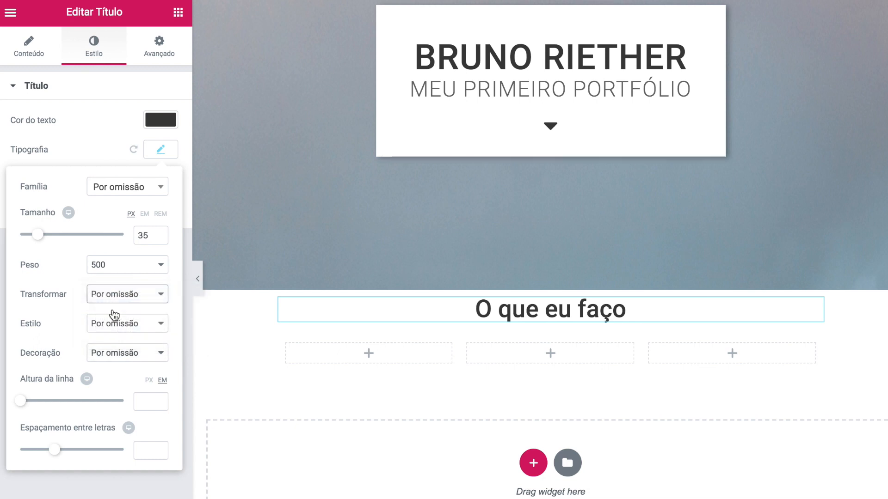
{"action": "left_click", "coordinate": [142, 450]}
{"action": "type", "text": "1"}
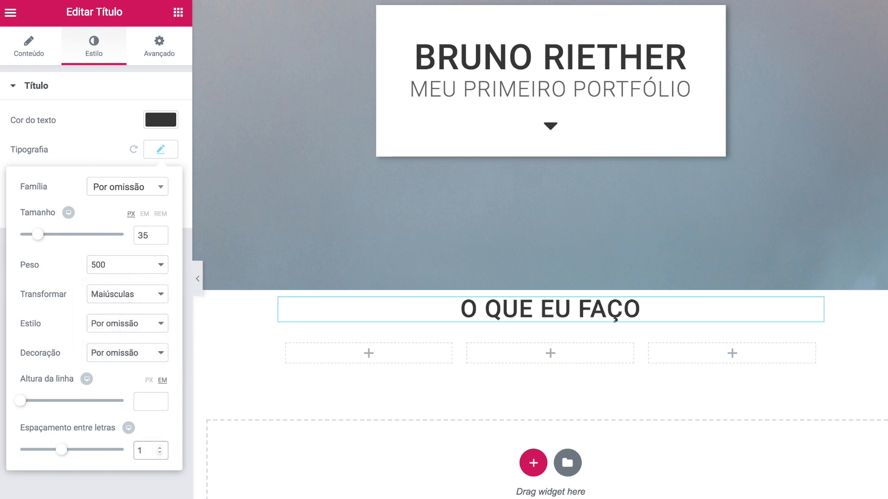
{"action": "left_click", "coordinate": [151, 484]}
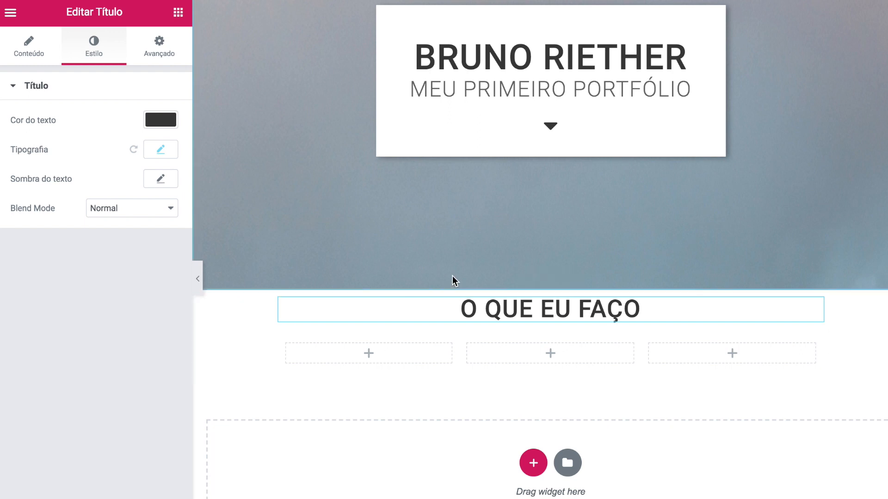
{"action": "left_click", "coordinate": [550, 283]}
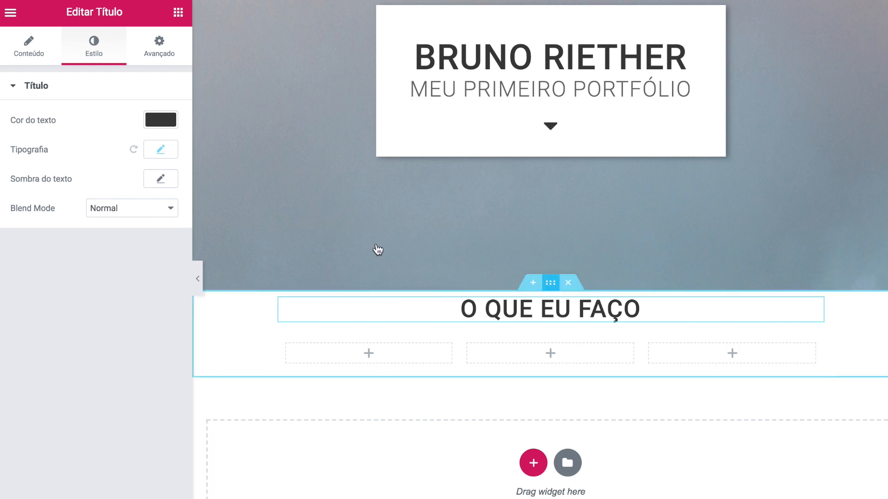
- Unlink the section padding and set top and bottom padding to 75 px
{"action": "left_click", "coordinate": [147, 60]}
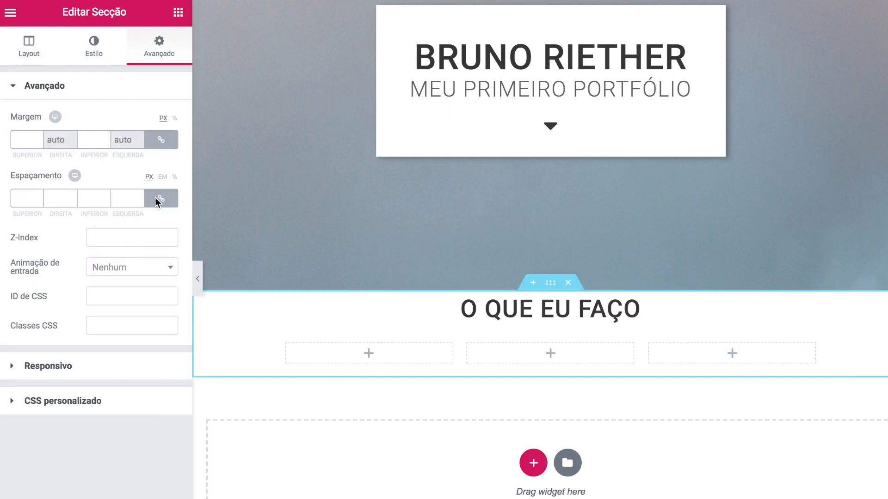
{"action": "left_click", "coordinate": [160, 198]}
{"action": "left_click", "coordinate": [20, 198]}
{"action": "type", "text": "75"}
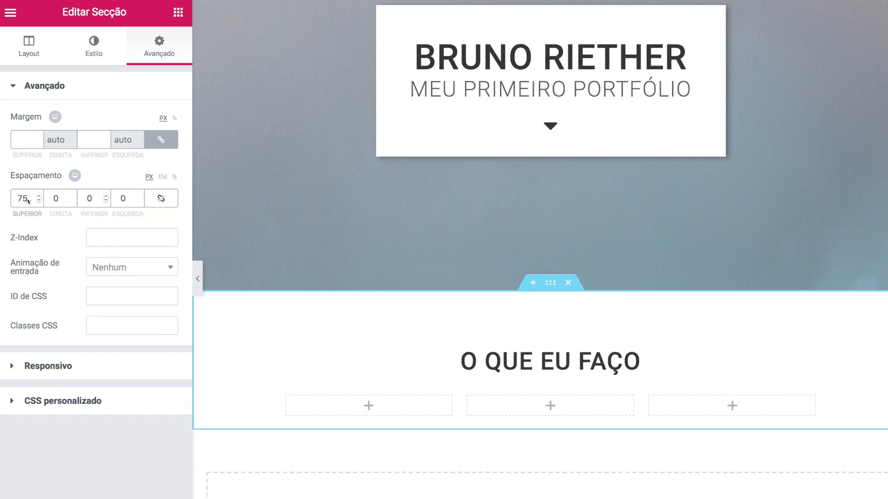
{"action": "left_click", "coordinate": [88, 198]}
{"action": "double_click", "coordinate": [89, 198]}
{"action": "type", "text": "75"}
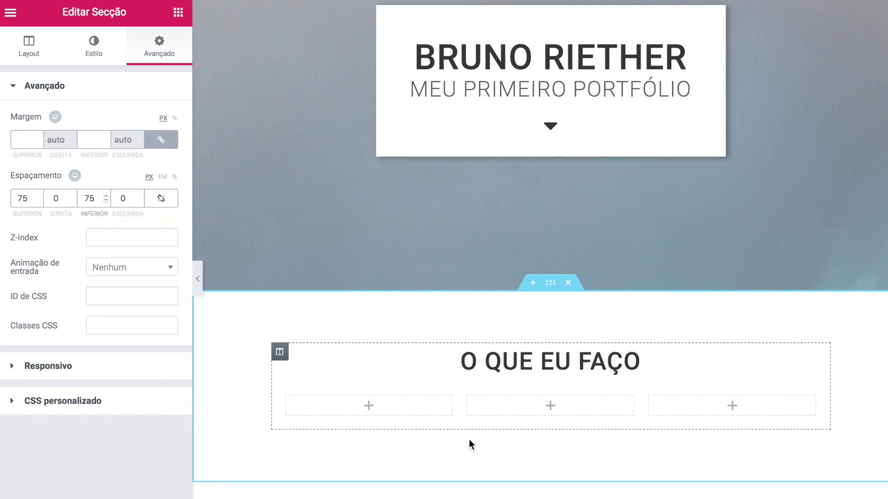
{"action": "scroll", "coordinate": [396, 401], "scroll_direction": "down", "scroll_amount": 1}
{"action": "scroll", "coordinate": [397, 396], "scroll_direction": "down", "scroll_amount": 2}
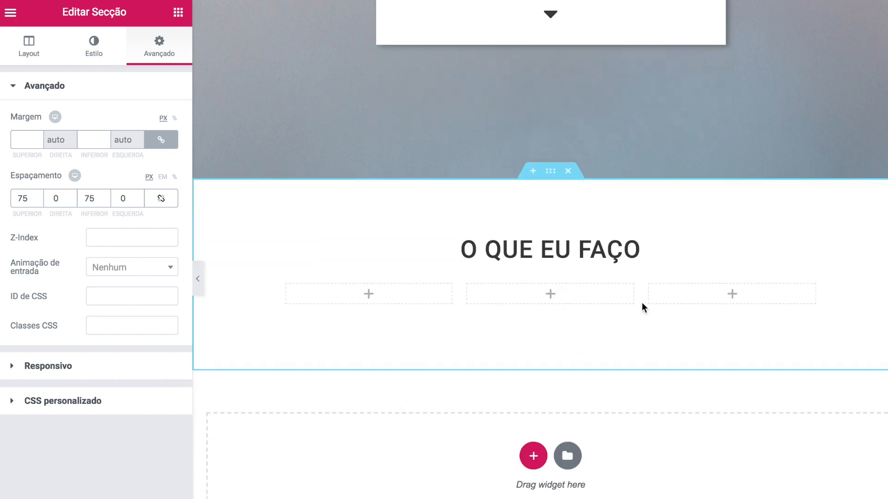
- Give the section a classic light grey #fafafa background
{"action": "left_click", "coordinate": [95, 50]}
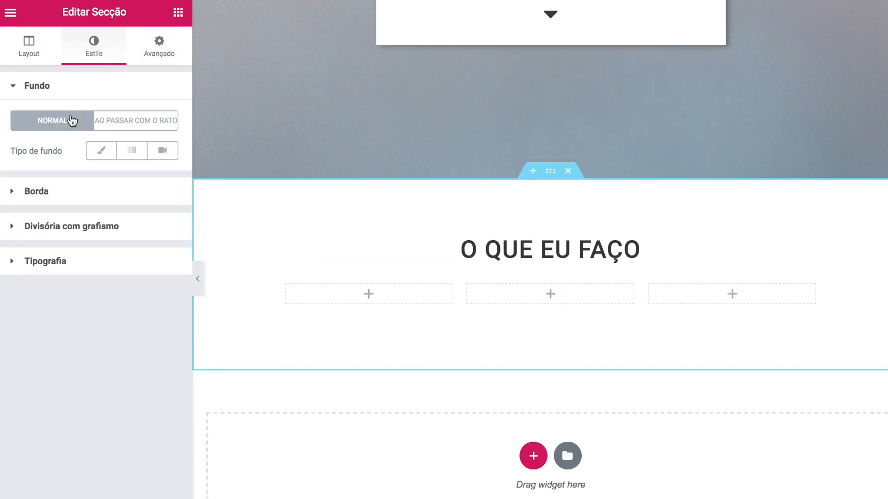
{"action": "left_click", "coordinate": [98, 151]}
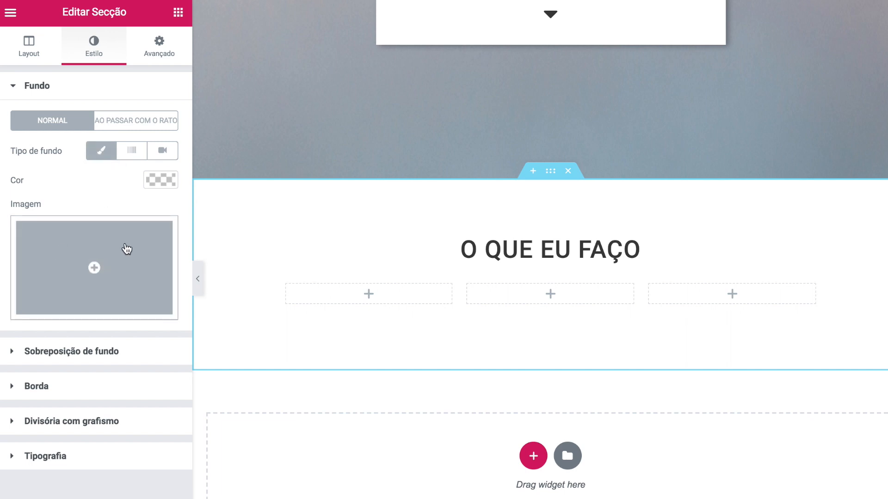
{"action": "left_click", "coordinate": [157, 178]}
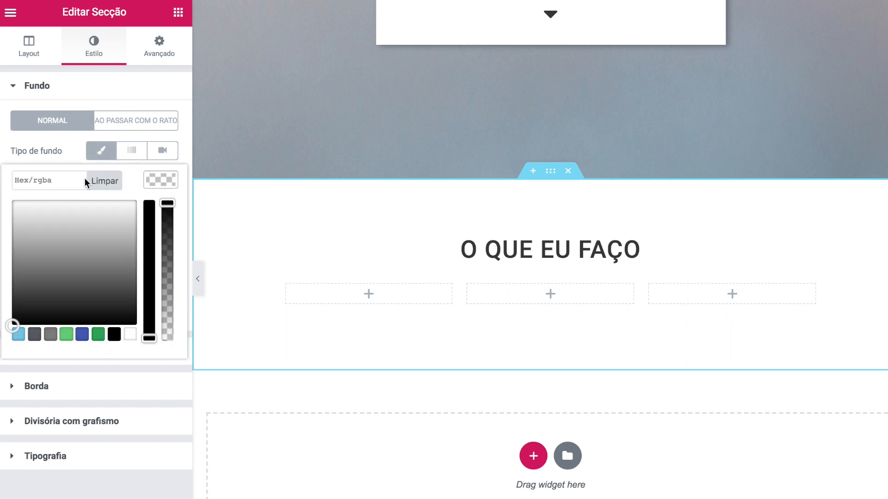
{"action": "left_click", "coordinate": [44, 182]}
{"action": "type", "text": "#fafafa"}
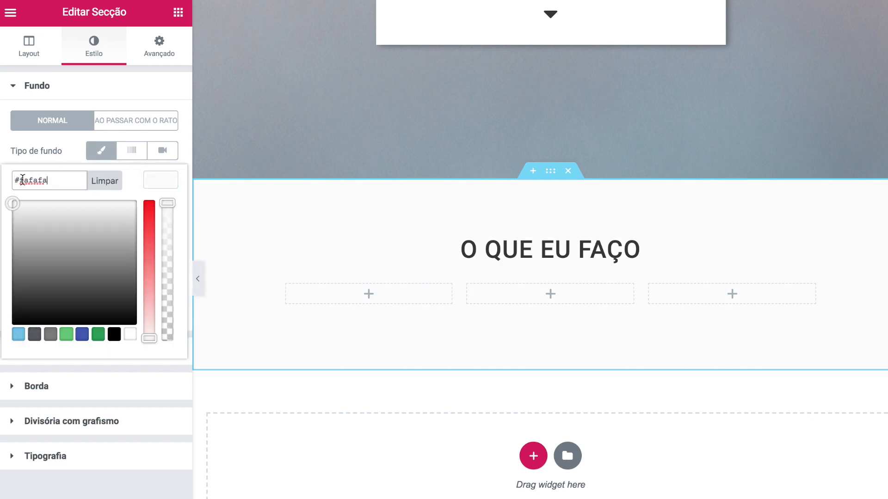
{"action": "left_click", "coordinate": [149, 181]}
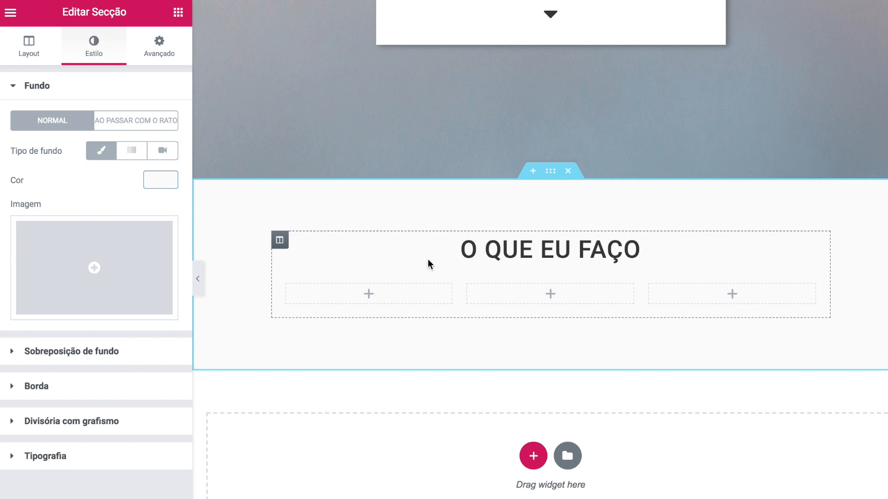
{"action": "left_click", "coordinate": [624, 32]}
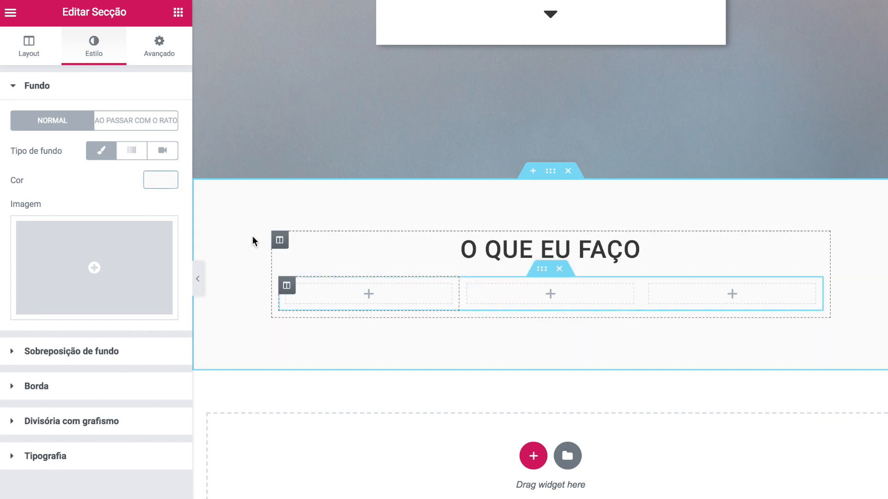
{"action": "left_click", "coordinate": [179, 13]}
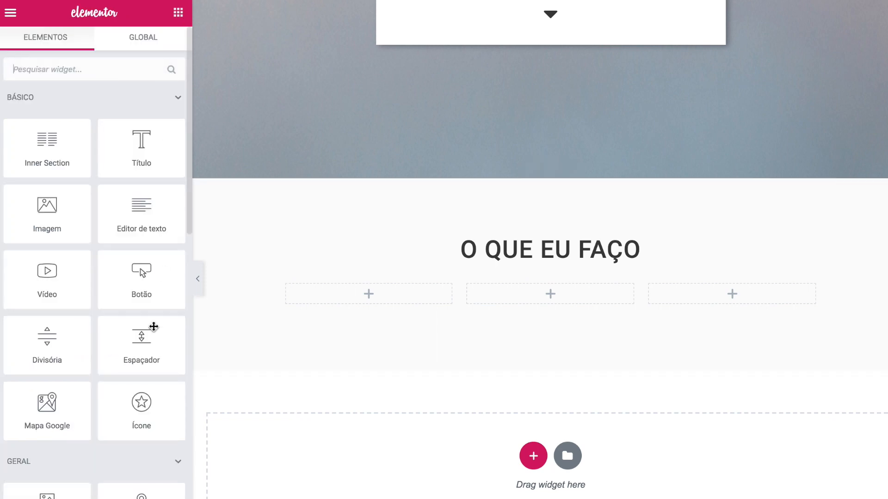
- Add a building icon to the first column, coloured #363636 at size 25
{"action": "left_click_drag", "start_coordinate": [141, 407], "coordinate": [374, 301]}
{"action": "type", "text": "u"}
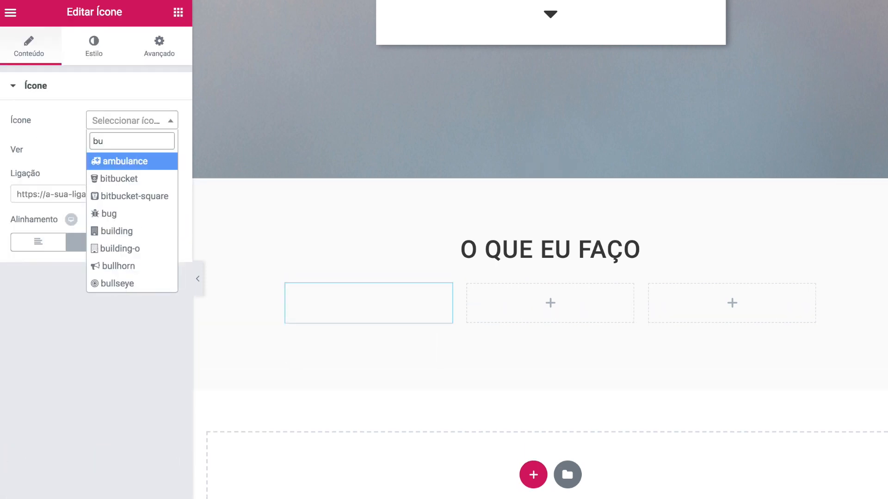
{"action": "left_click", "coordinate": [116, 231]}
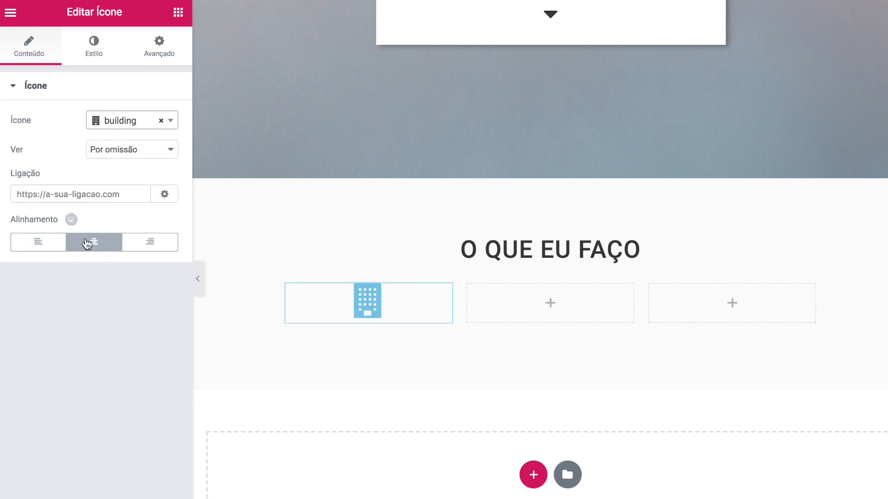
{"action": "left_click", "coordinate": [94, 54]}
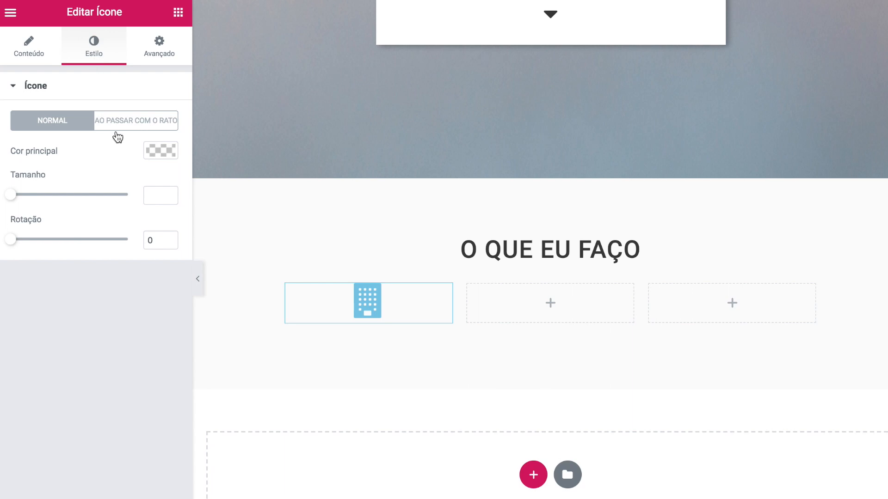
{"action": "left_click", "coordinate": [159, 152]}
{"action": "type", "text": "#363636"}
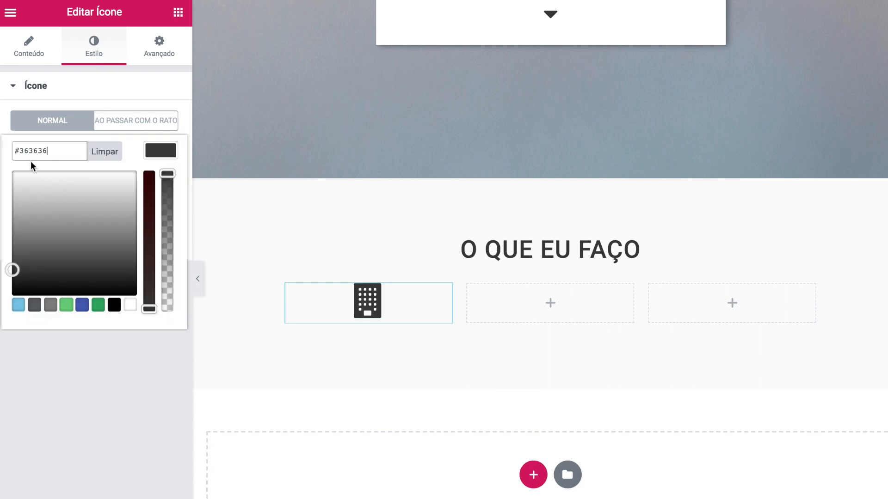
{"action": "left_click", "coordinate": [156, 119]}
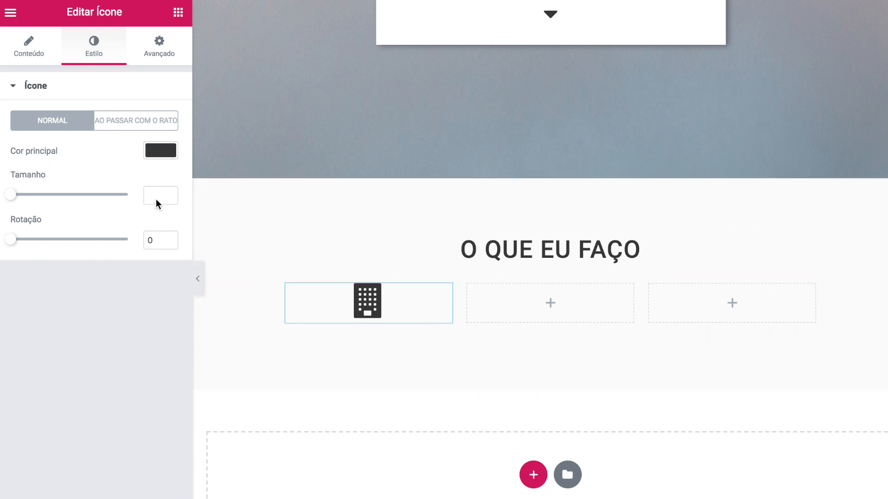
{"action": "left_click", "coordinate": [19, 194]}
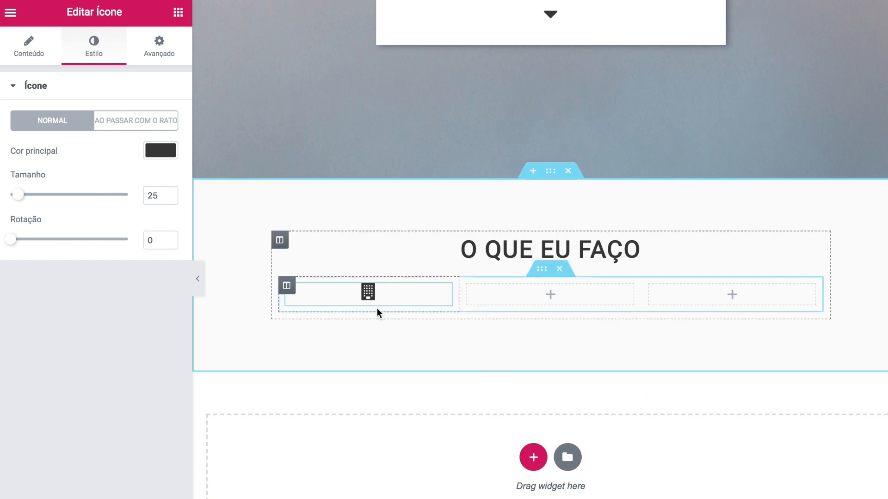
{"action": "left_click", "coordinate": [178, 13]}
- Add a centred heading reading 'Empresas' under the icon
{"action": "left_click_drag", "start_coordinate": [132, 163], "coordinate": [359, 299]}
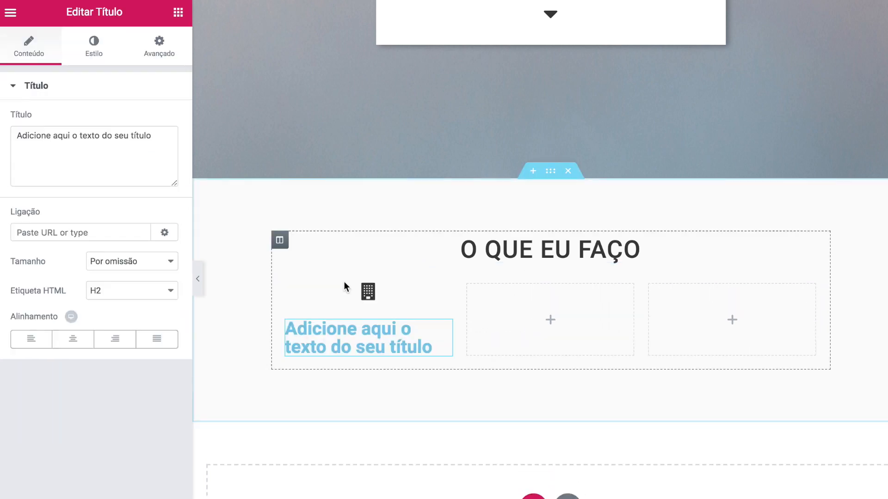
{"action": "left_click", "coordinate": [154, 143]}
{"action": "key", "text": "ctrl+a"}
{"action": "type", "text": "Empresas"}
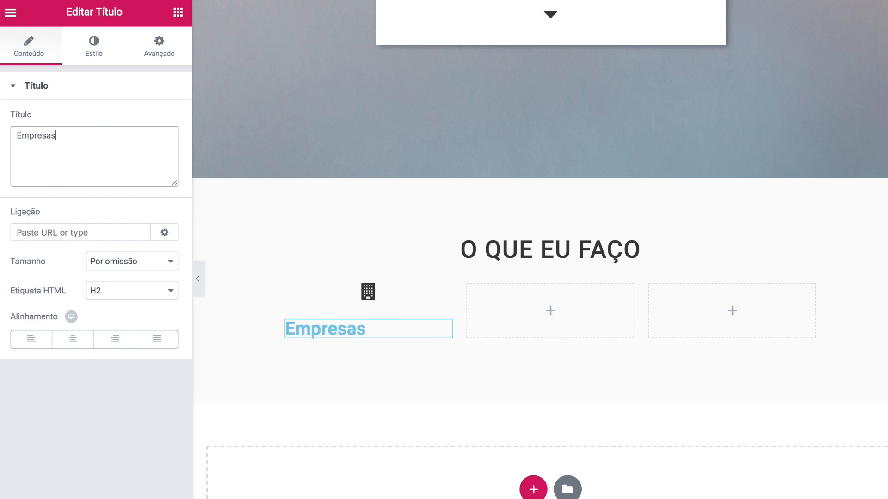
{"action": "left_click", "coordinate": [73, 339]}
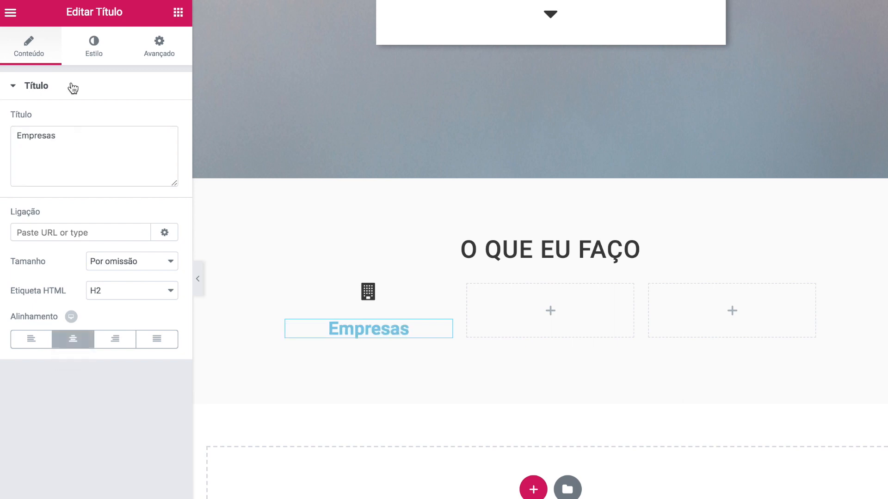
- Style the heading #363636, 18 px, weight 500, uppercase, letter spacing .2
{"action": "left_click", "coordinate": [92, 51]}
{"action": "left_click", "coordinate": [44, 117]}
{"action": "type", "text": "#363636"}
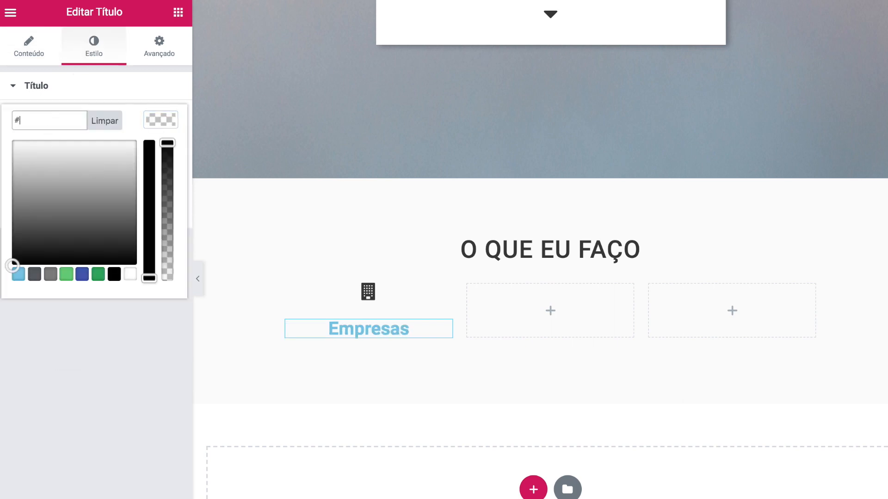
{"action": "left_click", "coordinate": [97, 324]}
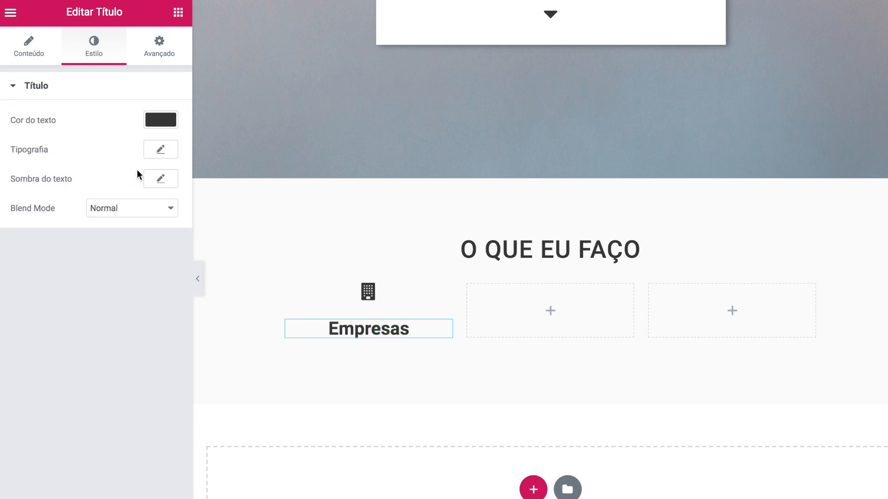
{"action": "left_click", "coordinate": [160, 149]}
{"action": "left_click", "coordinate": [153, 235]}
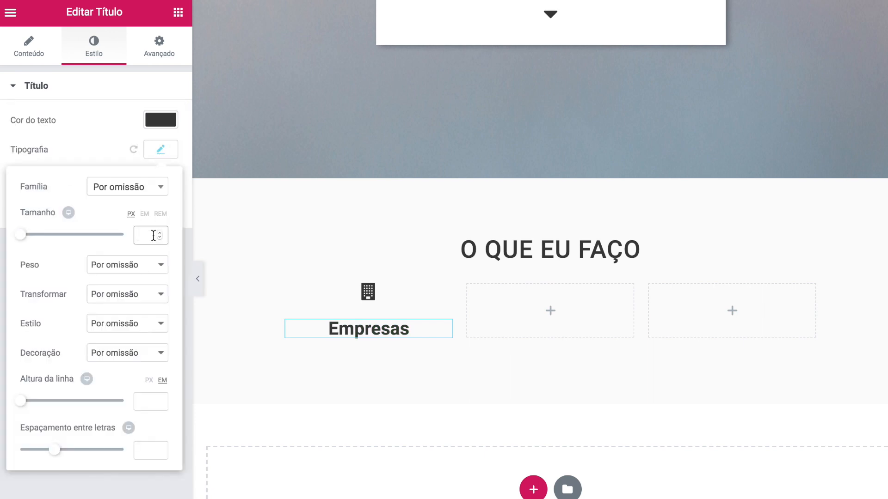
{"action": "type", "text": "18"}
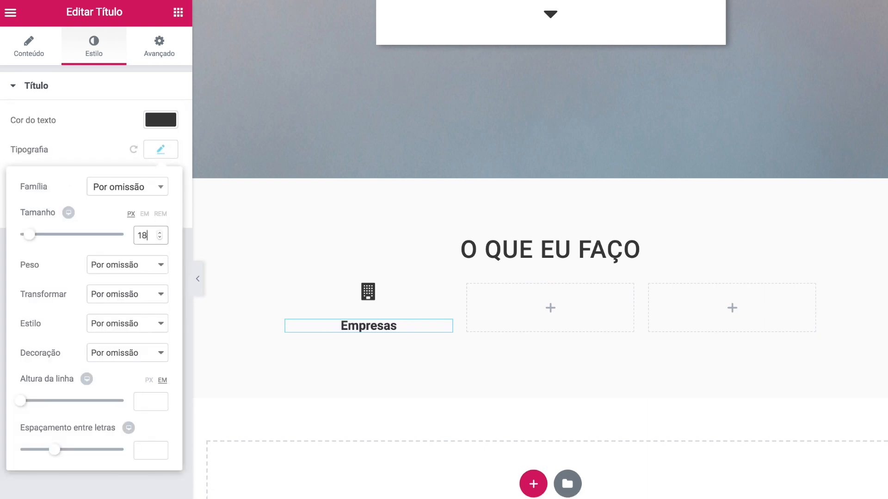
{"action": "left_click", "coordinate": [144, 272]}
{"action": "left_click", "coordinate": [107, 205]}
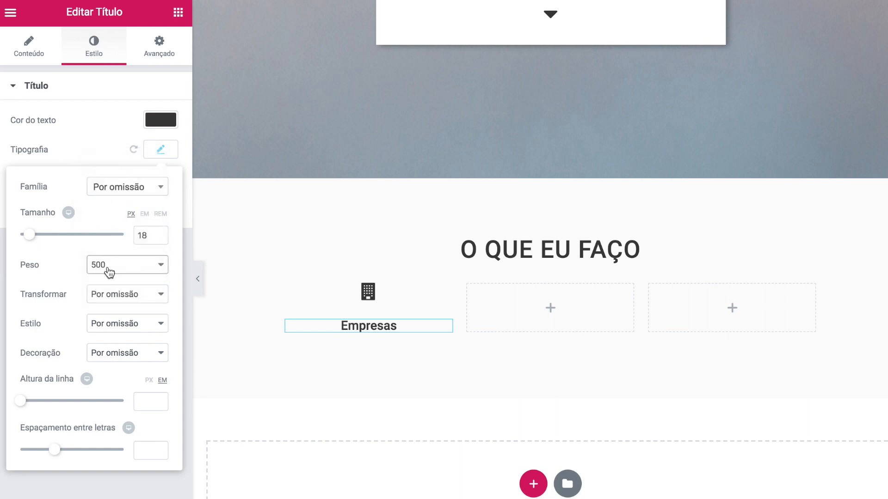
{"action": "left_click", "coordinate": [110, 298]}
{"action": "left_click", "coordinate": [107, 306]}
{"action": "left_click", "coordinate": [146, 456]}
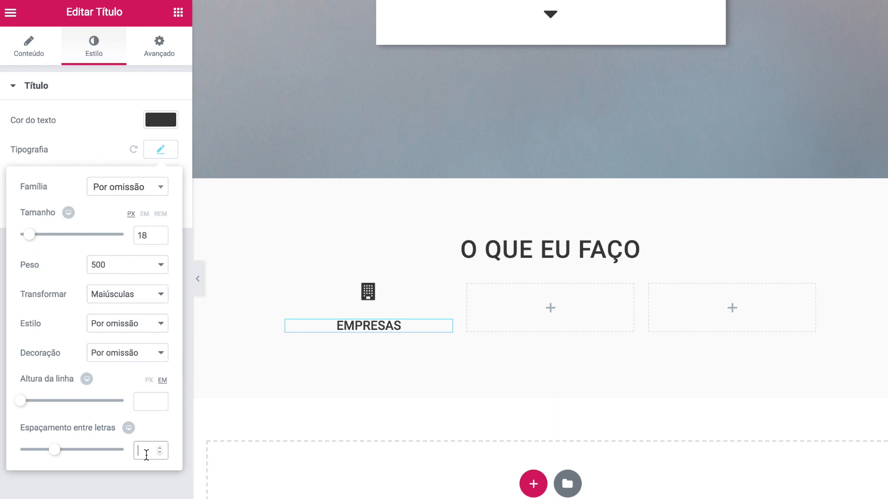
{"action": "type", "text": ".2"}
{"action": "left_click", "coordinate": [117, 484]}
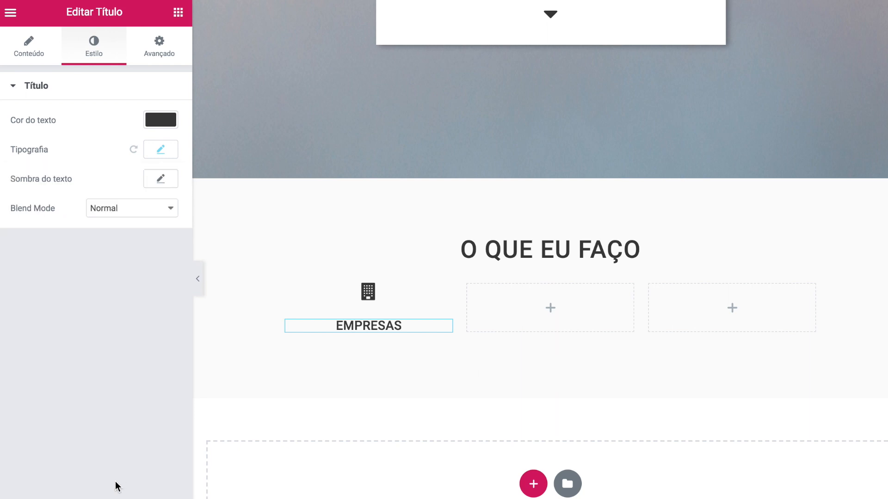
- Unlink the heading's margins and set its top margin to -20 px
{"action": "left_click", "coordinate": [159, 48]}
{"action": "left_click", "coordinate": [161, 139]}
{"action": "double_click", "coordinate": [39, 142]}
{"action": "type", "text": "0"}
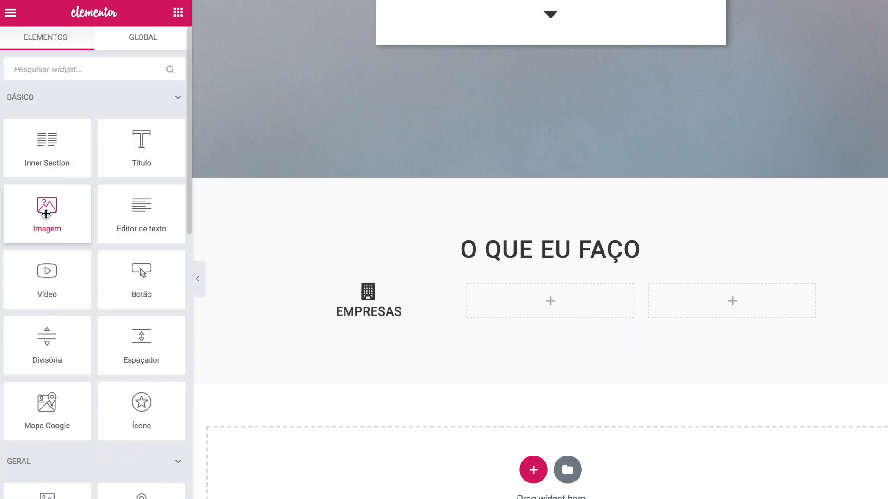
- Add an image widget with the uploaded photo IMG02_o_que_faco1.jpg
{"action": "left_click_drag", "start_coordinate": [46, 214], "coordinate": [332, 318]}
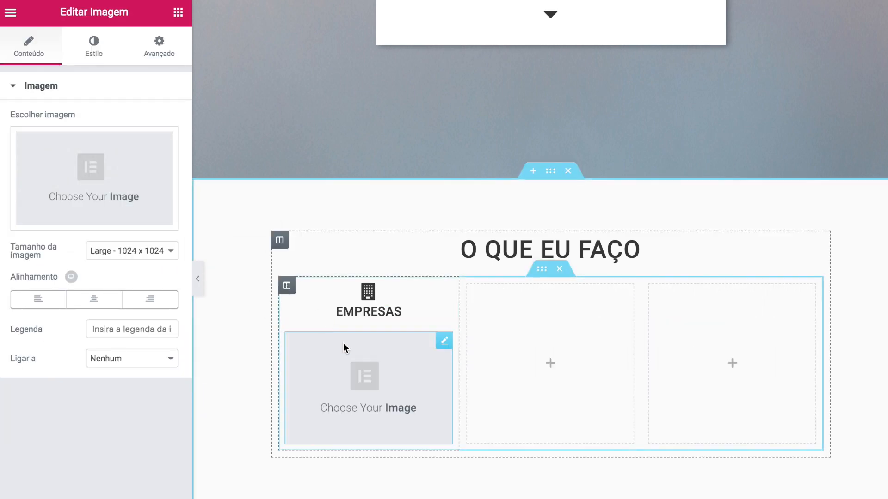
{"action": "left_click", "coordinate": [94, 170]}
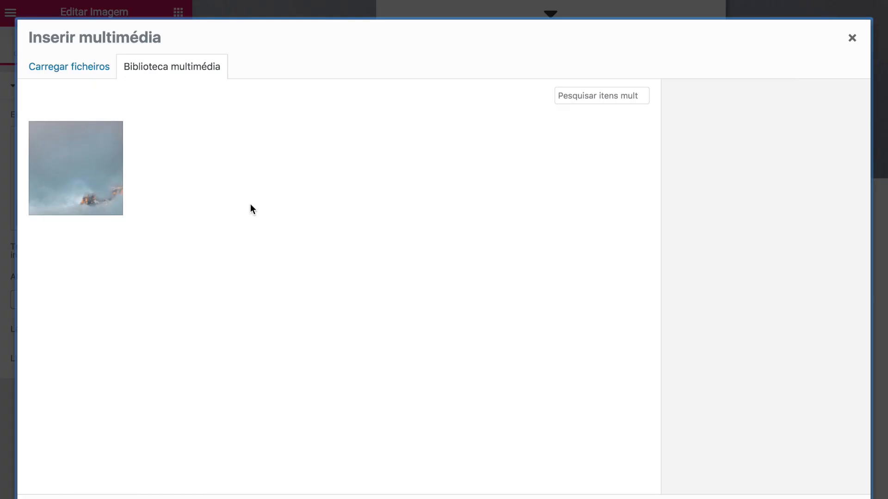
{"action": "left_click", "coordinate": [51, 71]}
{"action": "left_click", "coordinate": [403, 278]}
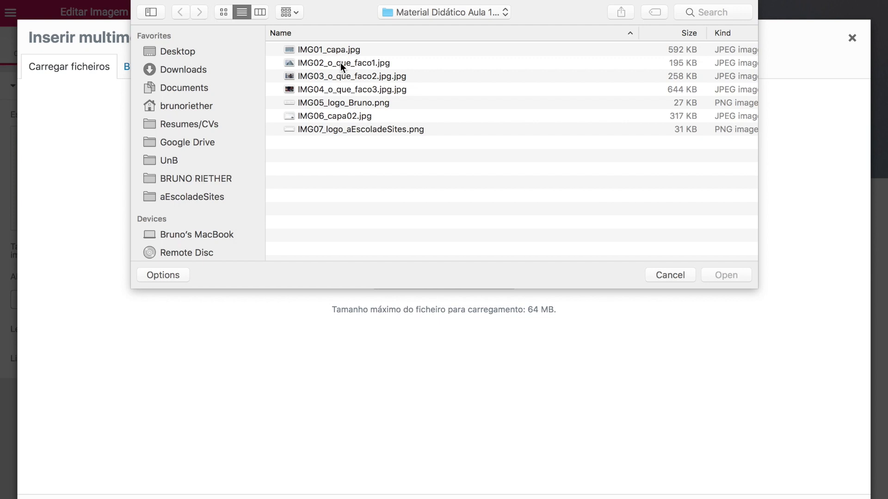
{"action": "left_click", "coordinate": [341, 62]}
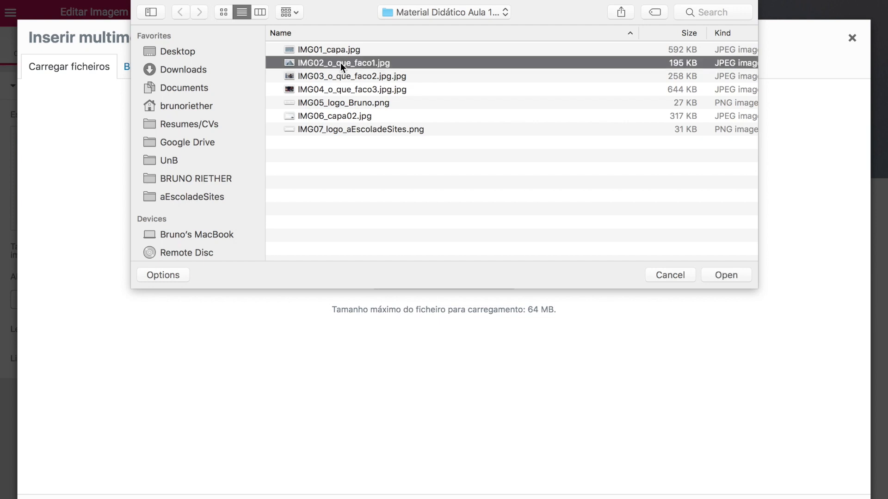
{"action": "left_click", "coordinate": [719, 279]}
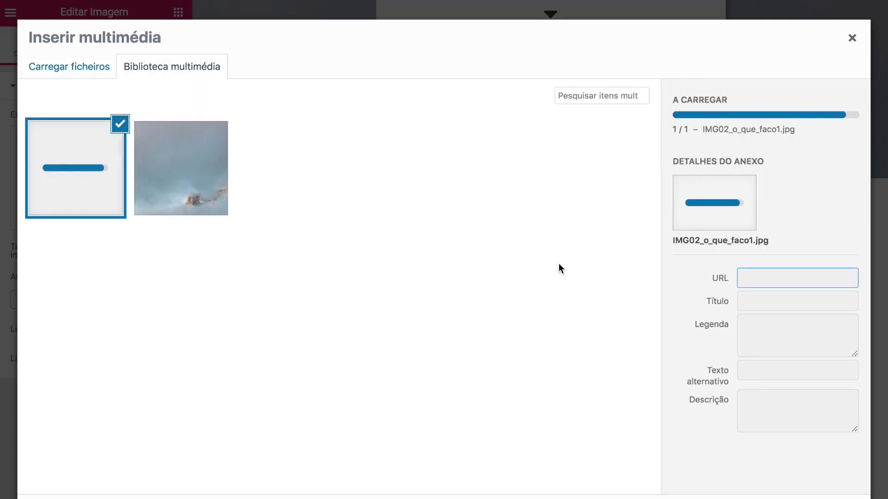
{"action": "left_click", "coordinate": [822, 498]}
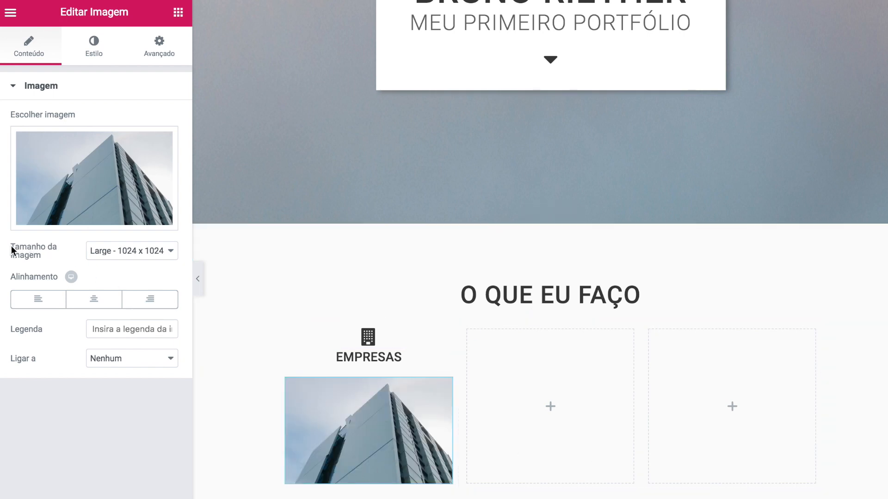
- Show the photo at Original size with a -10 px top margin
{"action": "left_click", "coordinate": [160, 253]}
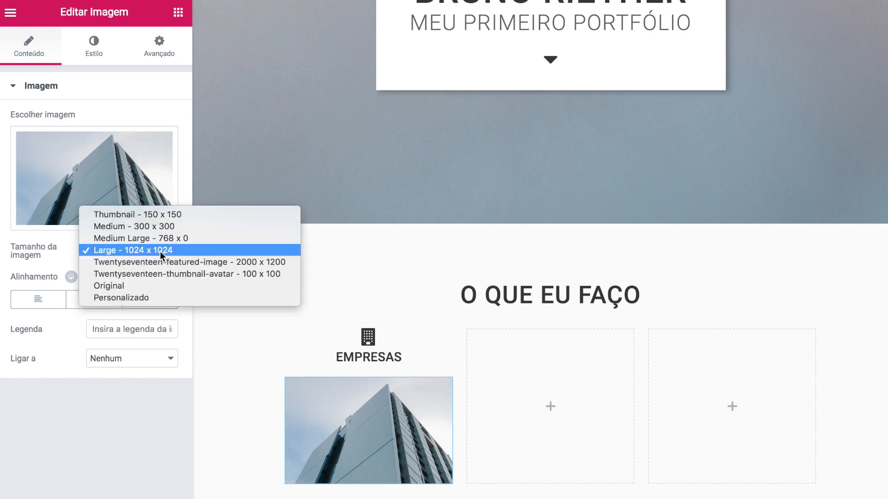
{"action": "left_click", "coordinate": [123, 286]}
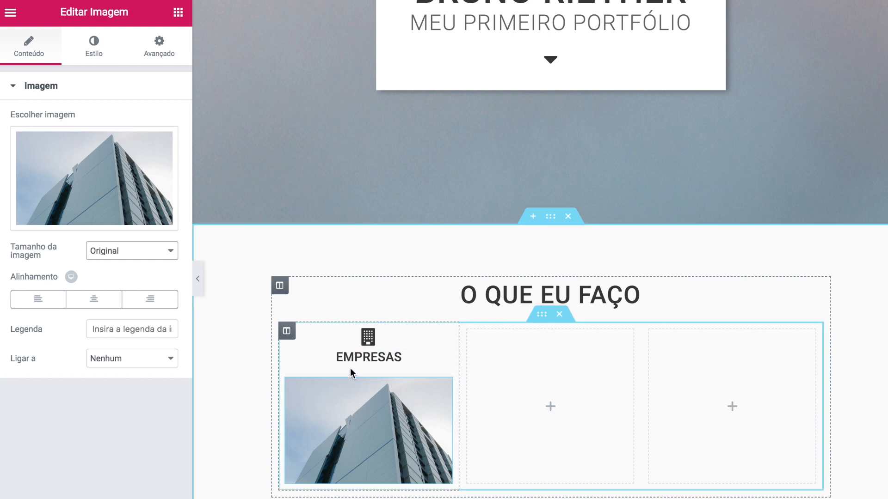
{"action": "left_click", "coordinate": [157, 59]}
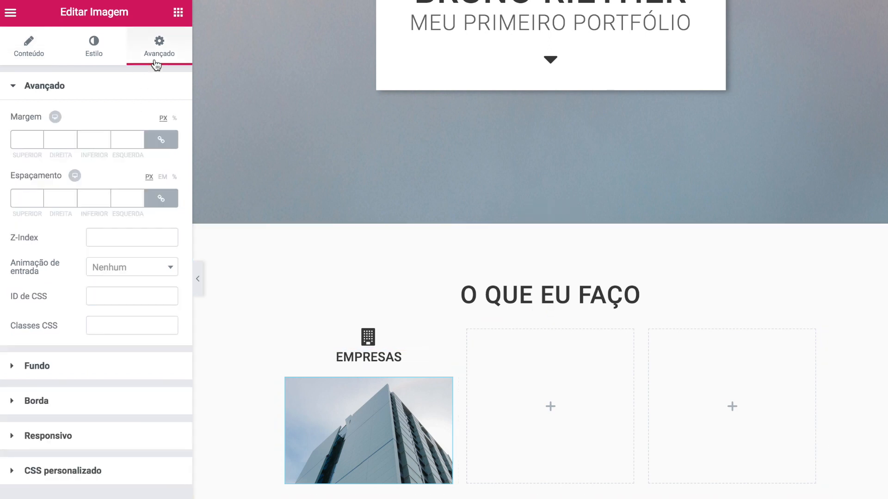
{"action": "left_click", "coordinate": [158, 141]}
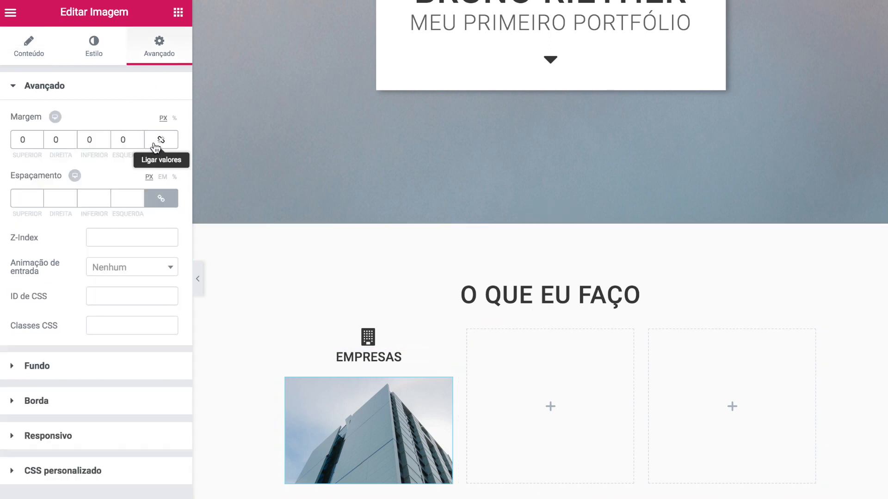
{"action": "double_click", "coordinate": [31, 140]}
{"action": "type", "text": "-10"}
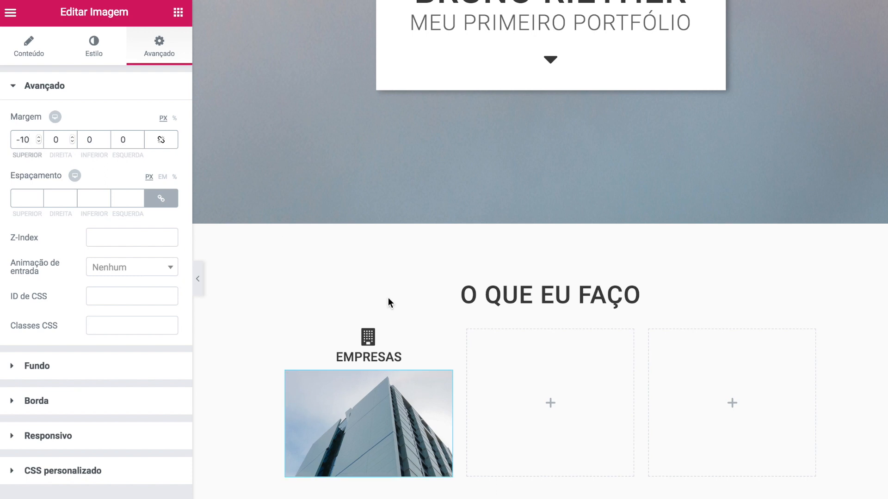
{"action": "left_click", "coordinate": [373, 403]}
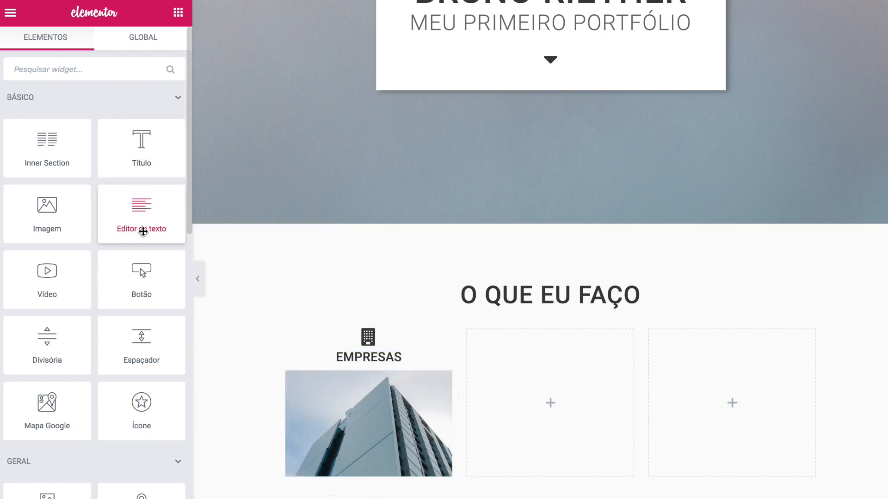
- Add a text block under the photo containing the pasted company-photos description
{"action": "left_click_drag", "start_coordinate": [140, 216], "coordinate": [343, 425]}
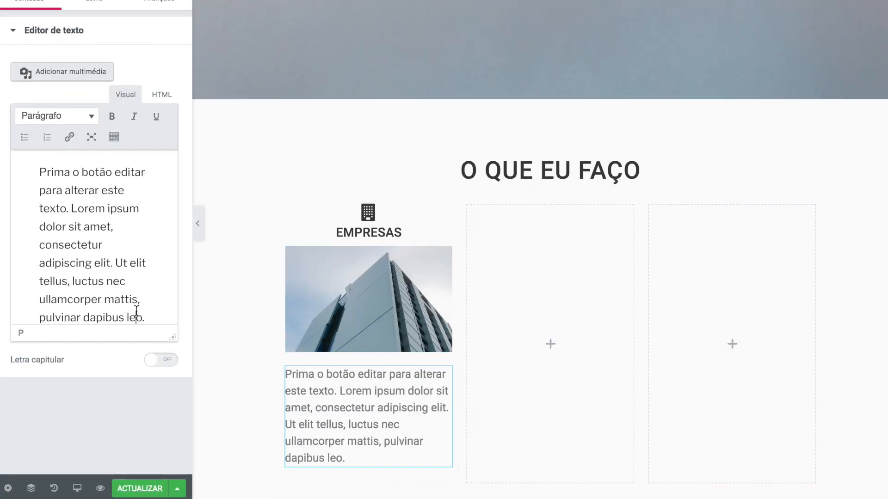
{"action": "key", "text": "ctrl+a"}
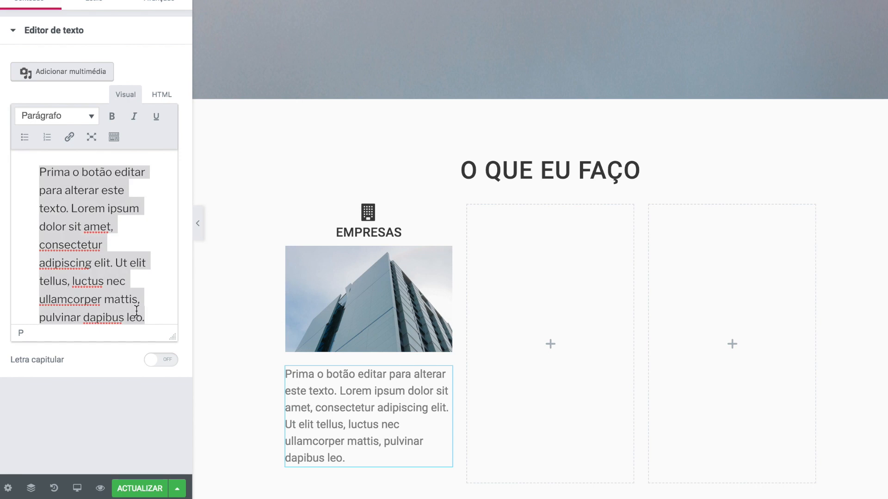
{"action": "type", "text": "Fotos da sua empresa e da sua equipe de trabalho pra postar onde quiser!"}
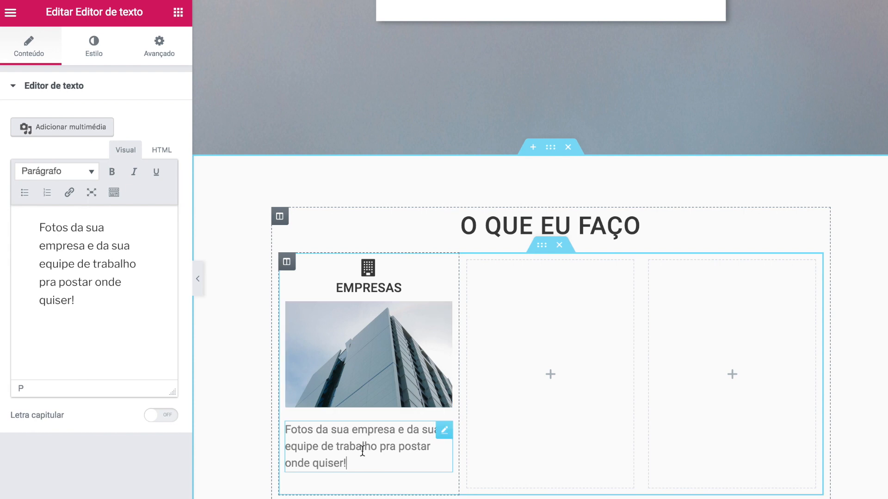
- Centre the description and set its top margin to -10 px
{"action": "left_click", "coordinate": [92, 58]}
{"action": "left_click", "coordinate": [83, 140]}
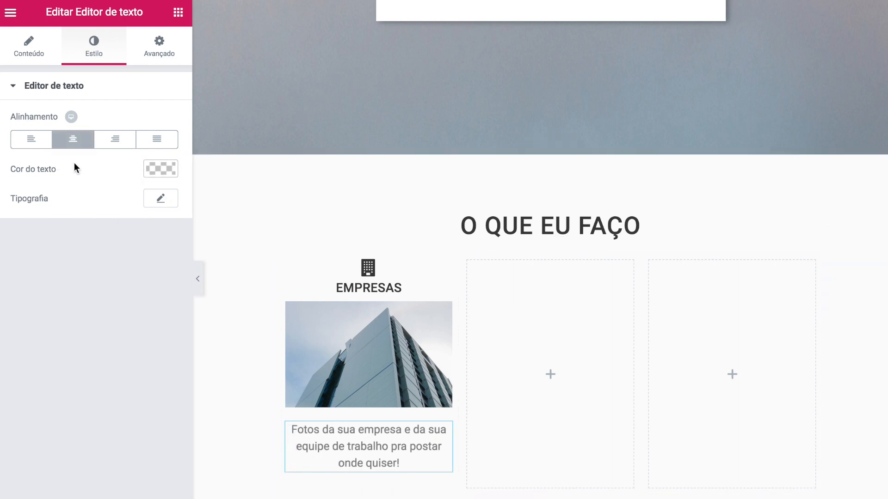
{"action": "left_click", "coordinate": [158, 51]}
{"action": "left_click", "coordinate": [161, 140]}
{"action": "left_click", "coordinate": [39, 142]}
{"action": "type", "text": "0"}
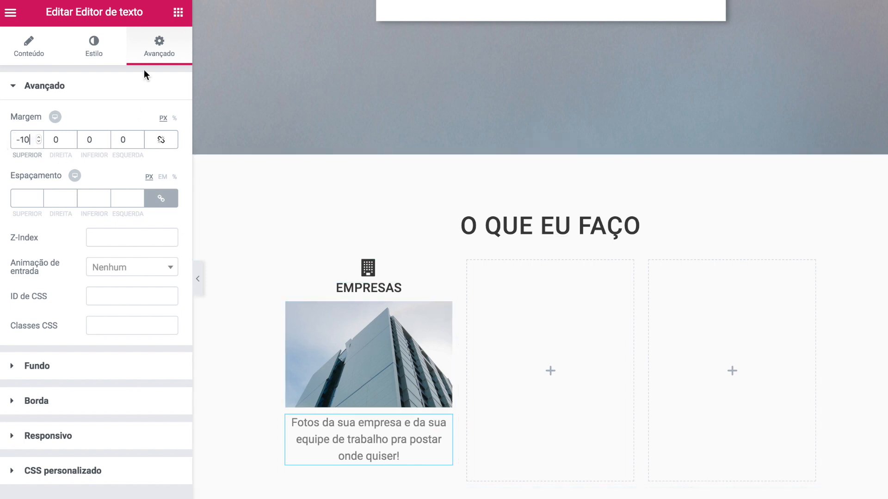
{"action": "left_click", "coordinate": [178, 13]}
{"action": "left_click_drag", "start_coordinate": [125, 280], "coordinate": [324, 460]}
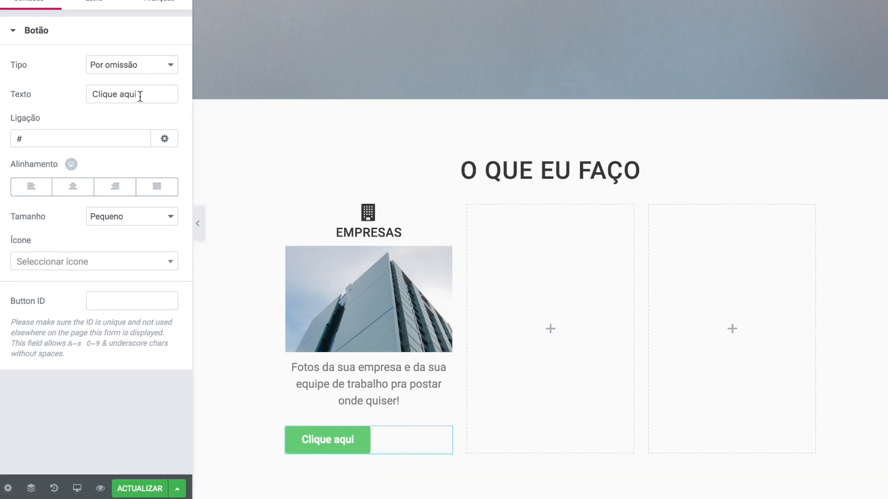
{"action": "left_click_drag", "start_coordinate": [141, 94], "coordinate": [48, 93]}
{"action": "type", "text": "Sai"}
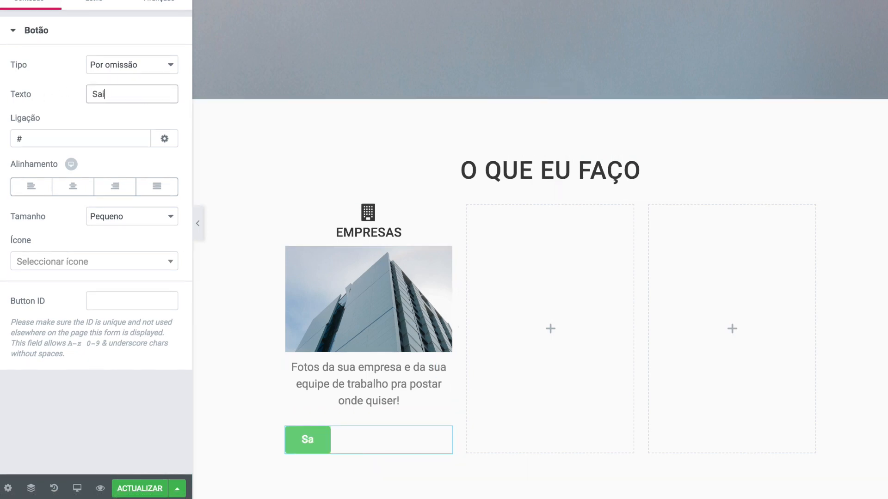
{"action": "type", "text": "ba Mais"}
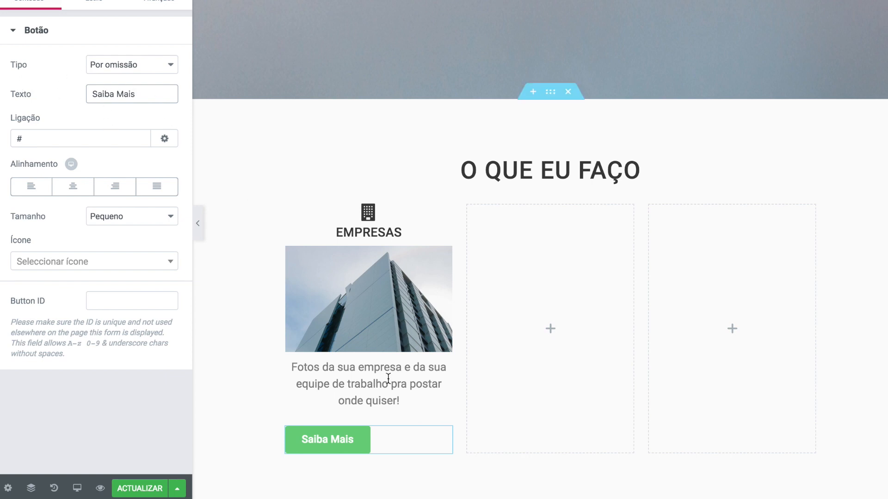
{"action": "left_click_drag", "start_coordinate": [27, 139], "coordinate": [17, 139]}
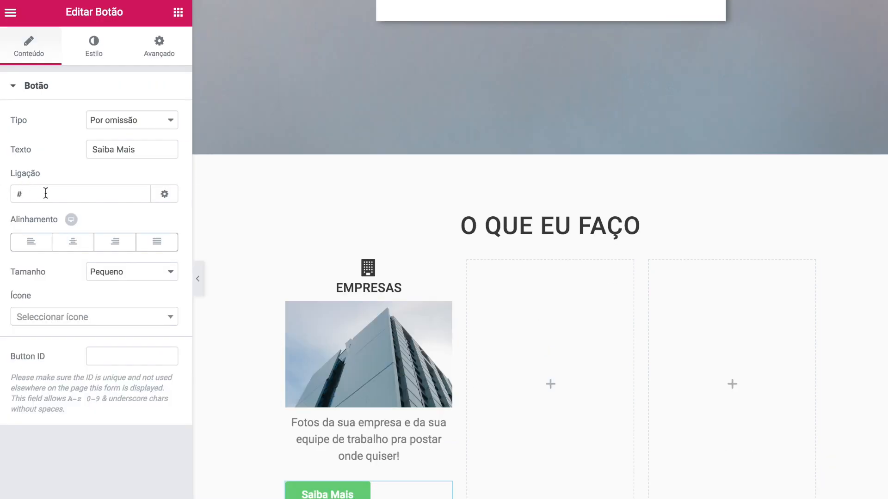
{"action": "left_click", "coordinate": [46, 193]}
{"action": "key", "text": "BackSpace"}
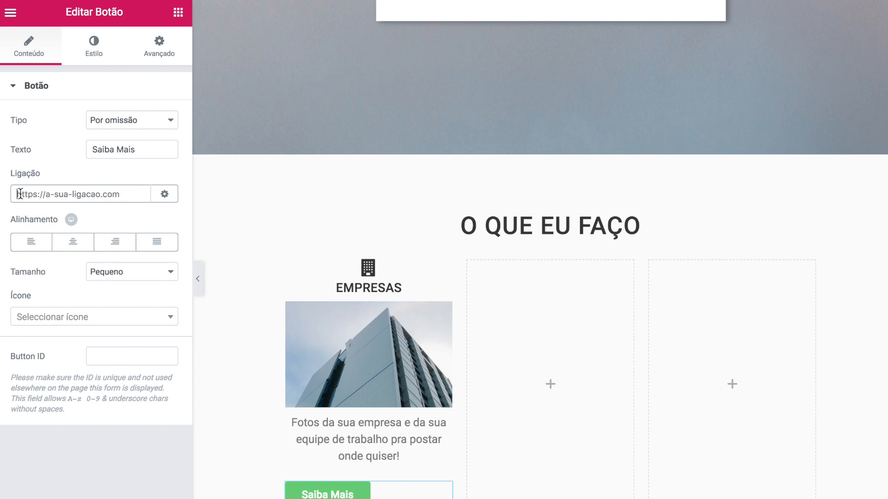
{"action": "type", "text": "htt"}
{"action": "type", "text": "ps://www.aesco"}
{"action": "type", "text": "ladesites.com.br/emp"}
{"action": "type", "text": "resas"}
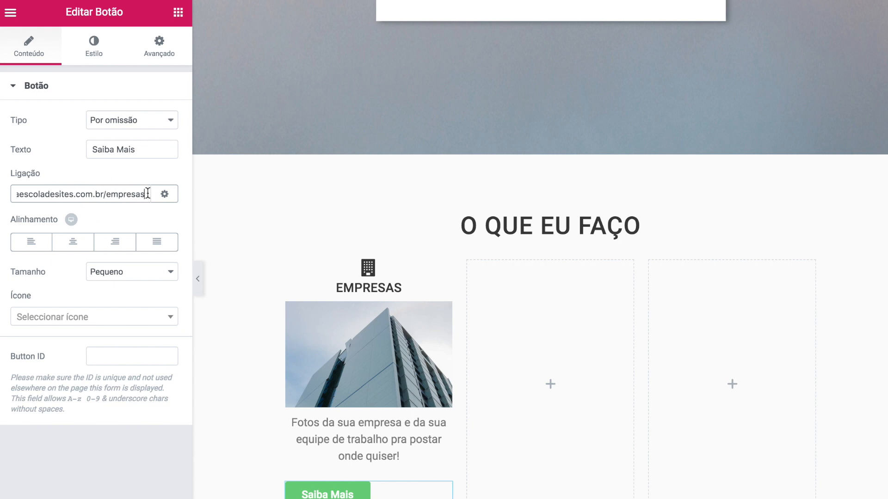
{"action": "left_click", "coordinate": [113, 176]}
{"action": "left_click", "coordinate": [139, 193]}
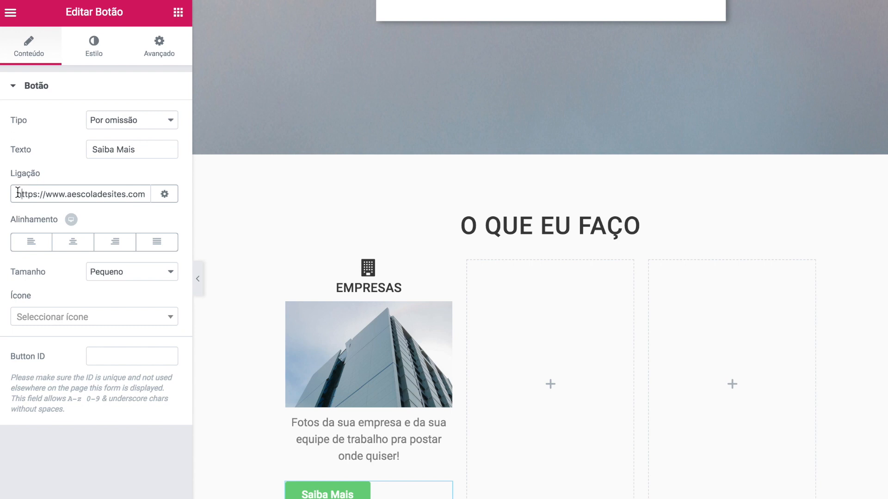
- Empty the button's link and centre the Saiba Mais button
{"action": "key", "text": "ctrl+a"}
{"action": "key", "text": "BackSpace"}
{"action": "left_click", "coordinate": [74, 245]}
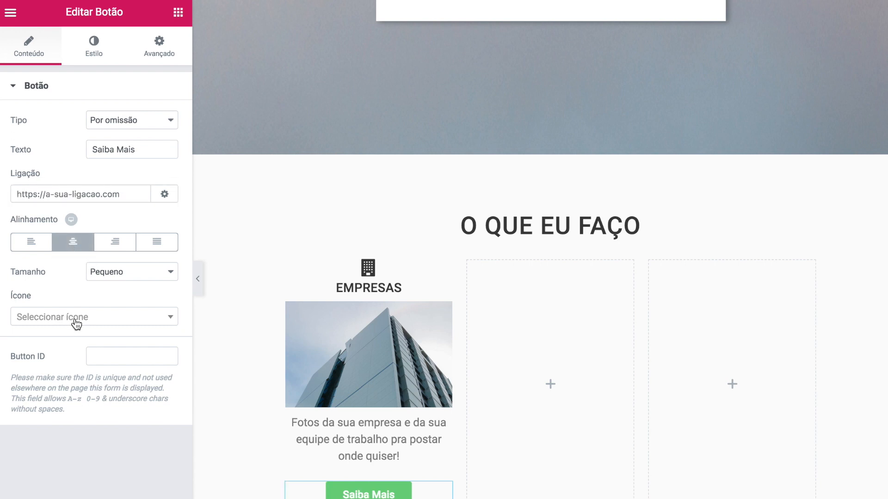
- Give the button a caret-right icon with icon spacing 7
{"action": "left_click", "coordinate": [131, 317]}
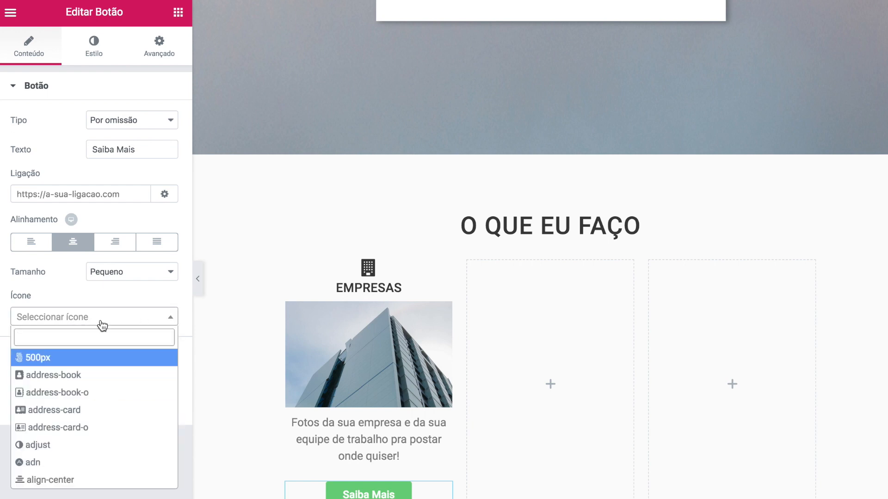
{"action": "type", "text": "caret"}
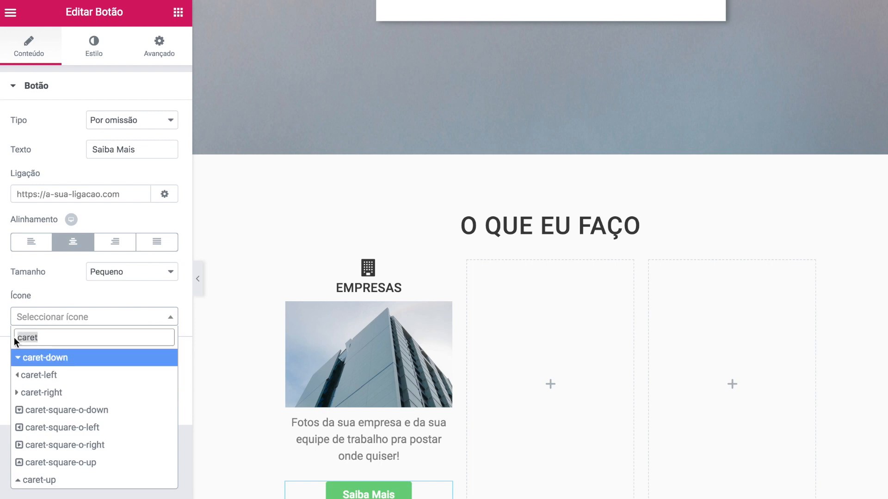
{"action": "key", "text": "BackSpace"}
{"action": "key", "text": "BackSpace"}
{"action": "key", "text": "BackSpace"}
{"action": "key", "text": "BackSpace"}
{"action": "key", "text": "BackSpace"}
{"action": "scroll", "coordinate": [66, 416], "scroll_direction": "down", "scroll_amount": 3}
{"action": "scroll", "coordinate": [66, 416], "scroll_direction": "down", "scroll_amount": 10}
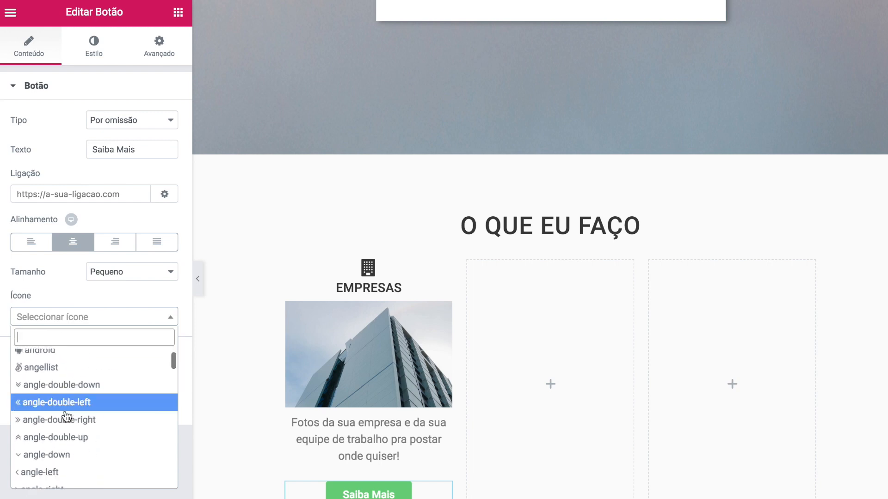
{"action": "scroll", "coordinate": [66, 416], "scroll_direction": "down", "scroll_amount": 6}
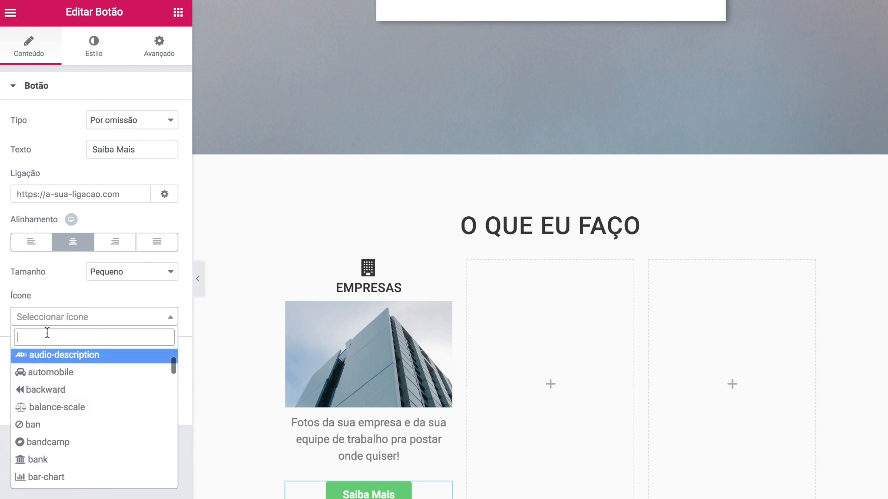
{"action": "type", "text": "care"}
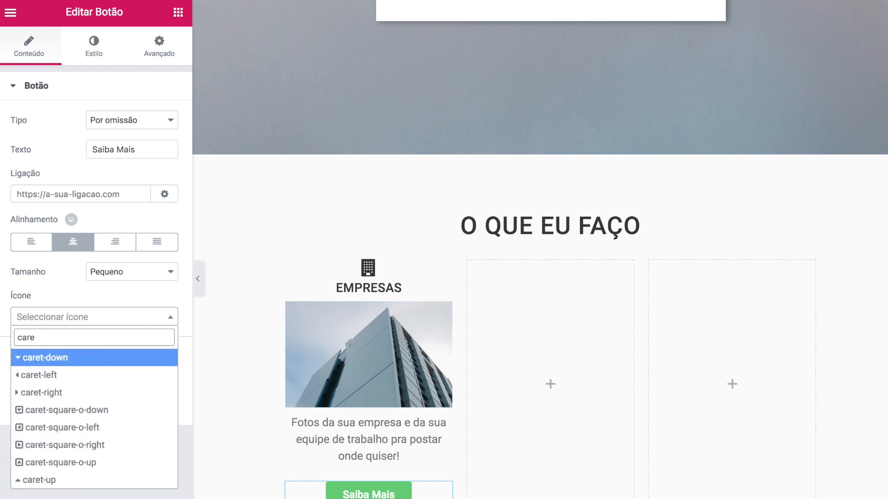
{"action": "left_click", "coordinate": [46, 394]}
{"action": "left_click", "coordinate": [152, 391]}
{"action": "type", "text": "7"}
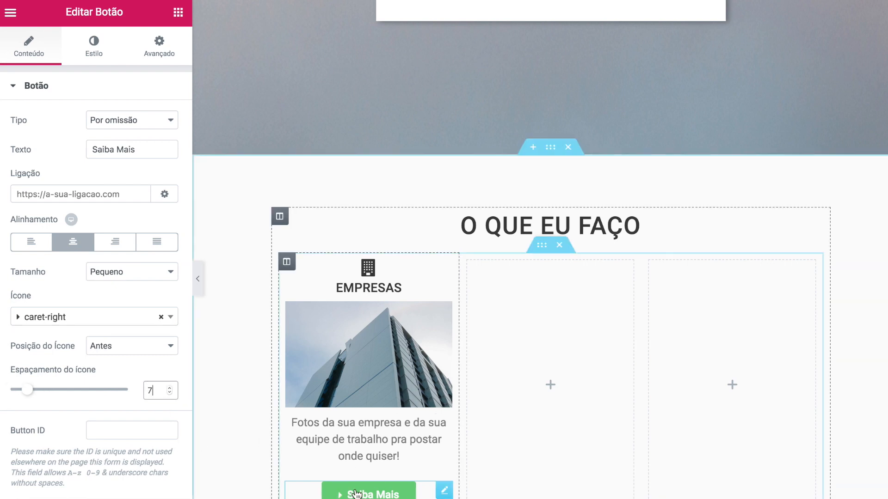
{"action": "left_click", "coordinate": [80, 45]}
{"action": "scroll", "coordinate": [115, 138], "scroll_direction": "down", "scroll_amount": 2}
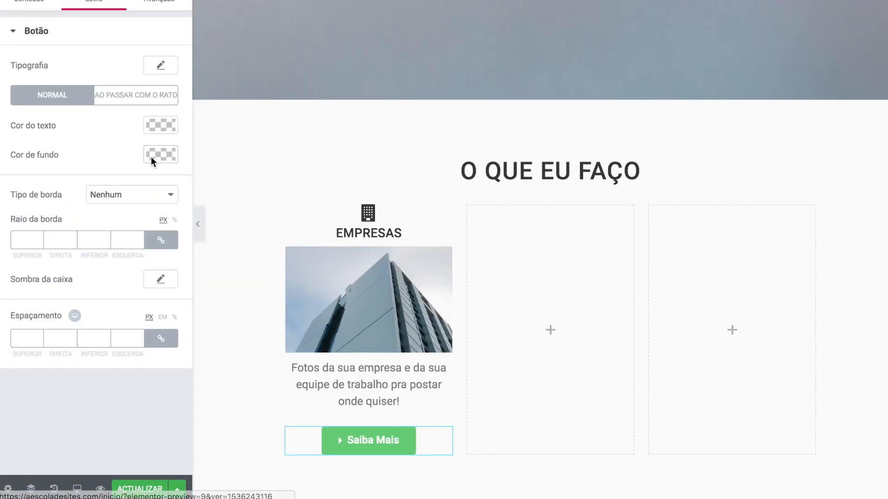
- Make the button background transparent and its normal-state text a dark colour
{"action": "left_click", "coordinate": [157, 154]}
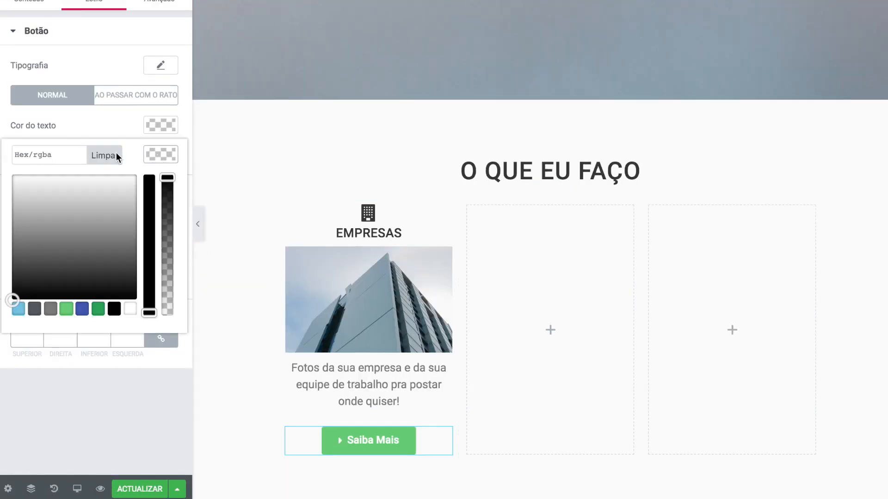
{"action": "left_click", "coordinate": [50, 309]}
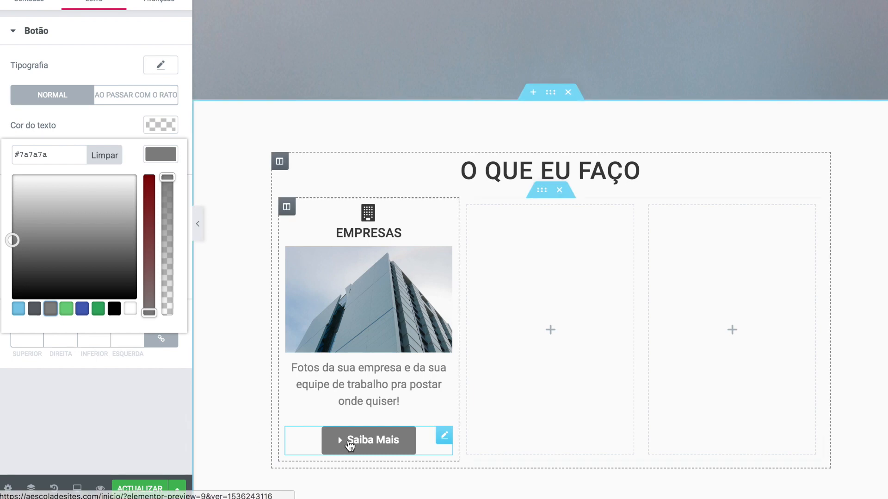
{"action": "left_click_drag", "start_coordinate": [169, 180], "coordinate": [160, 327]}
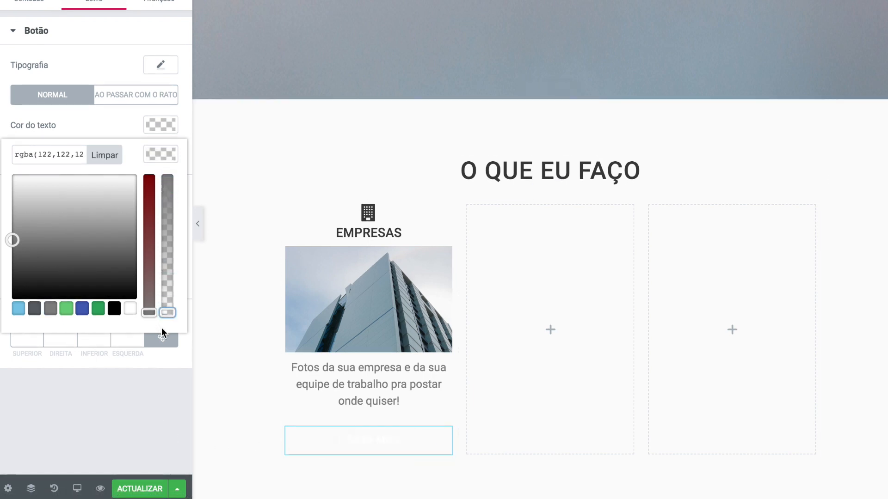
{"action": "left_click", "coordinate": [92, 124]}
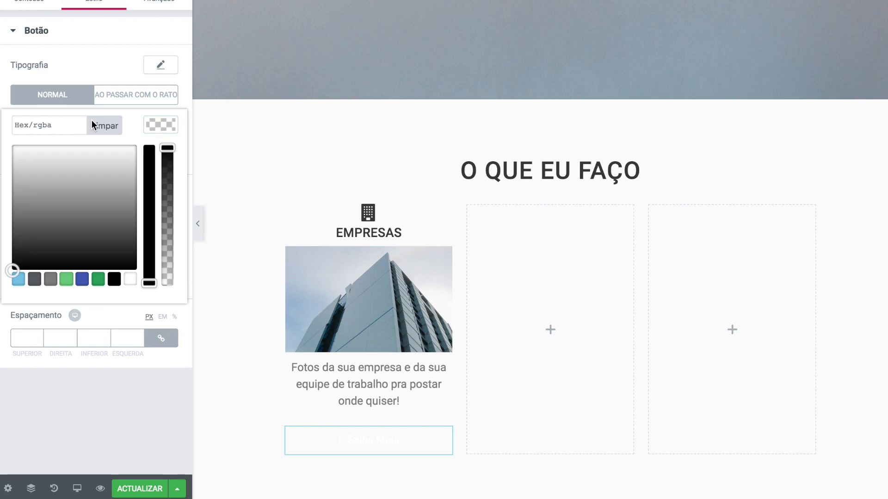
{"action": "left_click", "coordinate": [49, 129]}
{"action": "key", "text": "super+v"}
{"action": "left_click", "coordinate": [160, 125]}
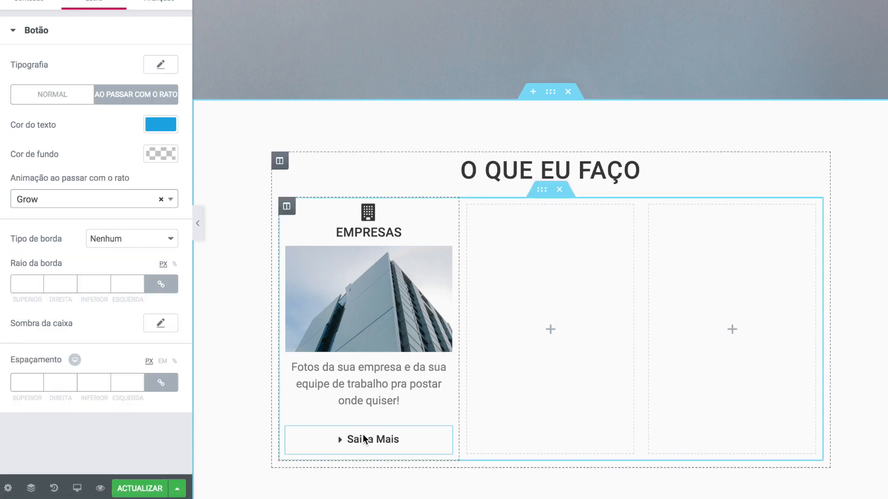
- Unlink the button's margins and set its top margin to -20 px
{"action": "left_click", "coordinate": [165, 4]}
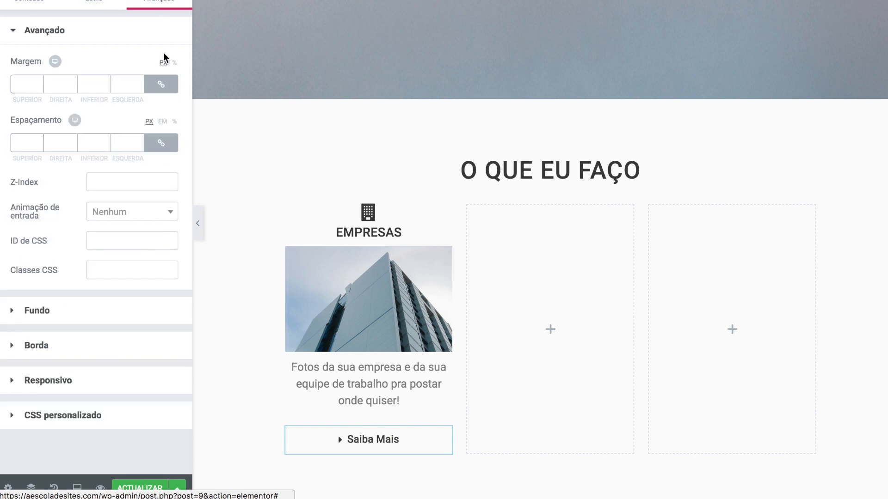
{"action": "left_click", "coordinate": [161, 84]}
{"action": "left_click", "coordinate": [39, 87]}
{"action": "left_click", "coordinate": [38, 87]}
{"action": "left_click", "coordinate": [39, 86]}
{"action": "left_click", "coordinate": [39, 86]}
{"action": "type", "text": "0"}
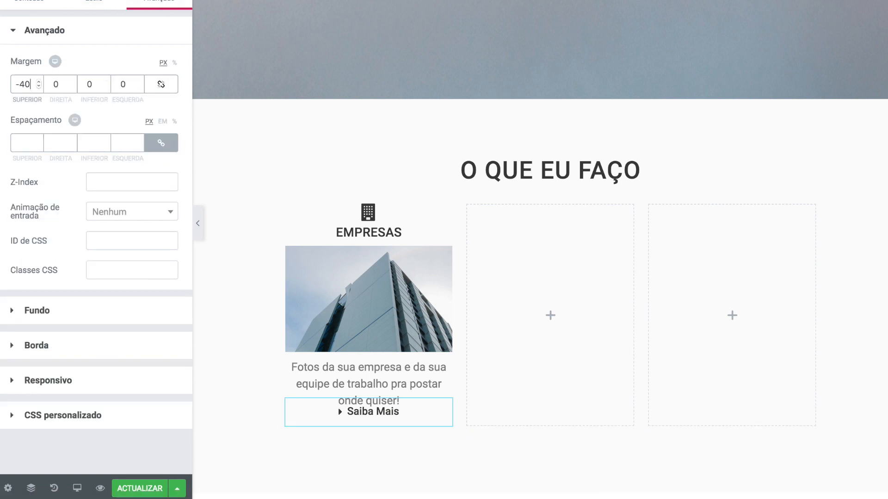
{"action": "key", "text": "BackSpace"}
{"action": "key", "text": "BackSpace"}
{"action": "type", "text": "20"}
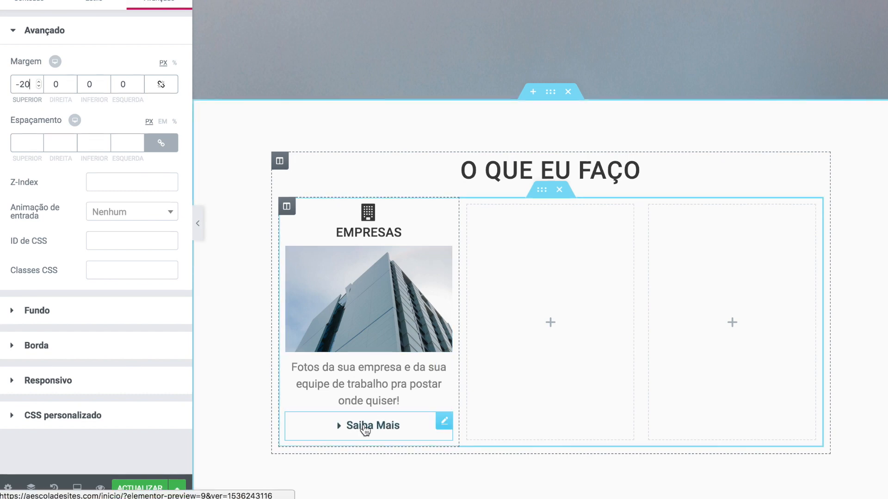
{"action": "scroll", "coordinate": [379, 317], "scroll_direction": "up", "scroll_amount": 6}
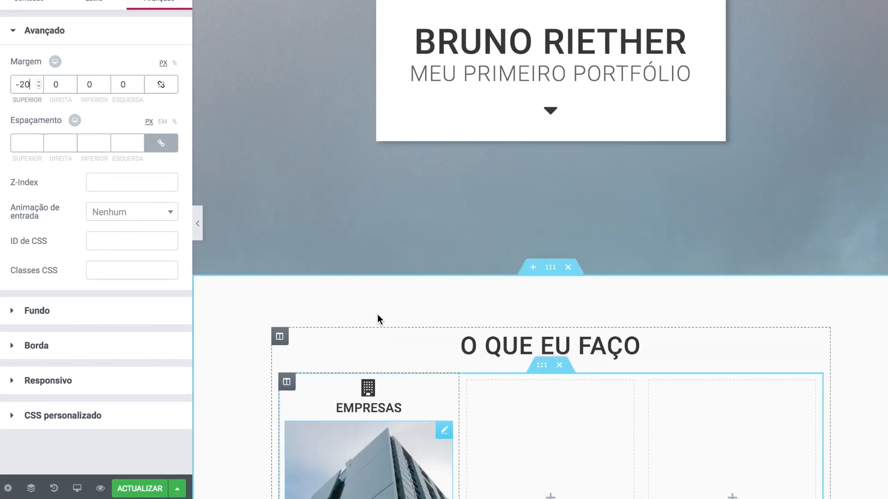
{"action": "scroll", "coordinate": [398, 309], "scroll_direction": "down", "scroll_amount": 5}
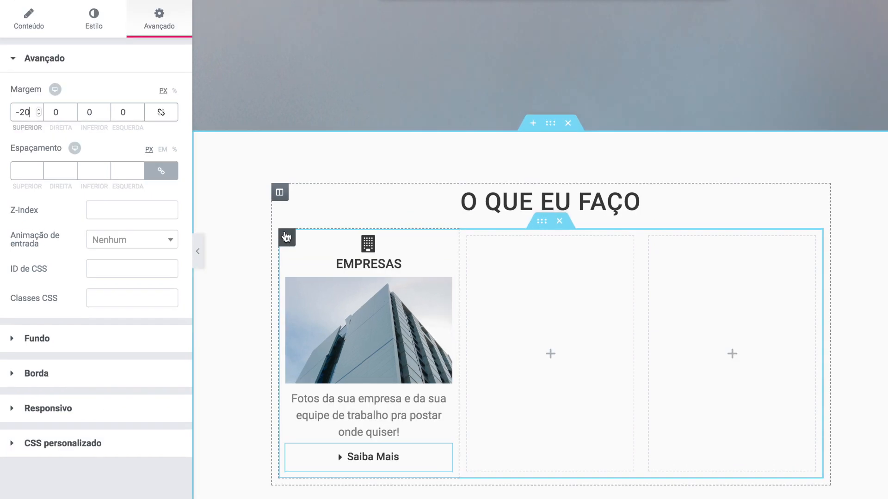
{"action": "left_click", "coordinate": [286, 245]}
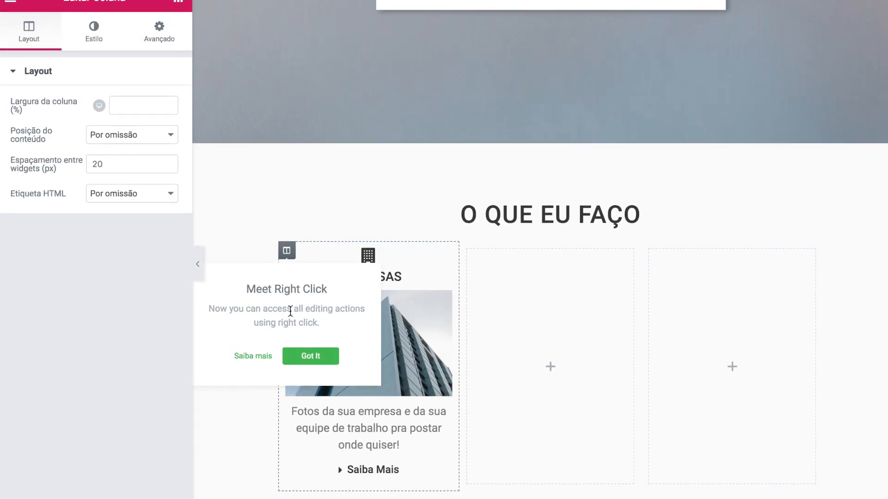
- Give the EMPRESAS column a classic white background
{"action": "left_click", "coordinate": [90, 44]}
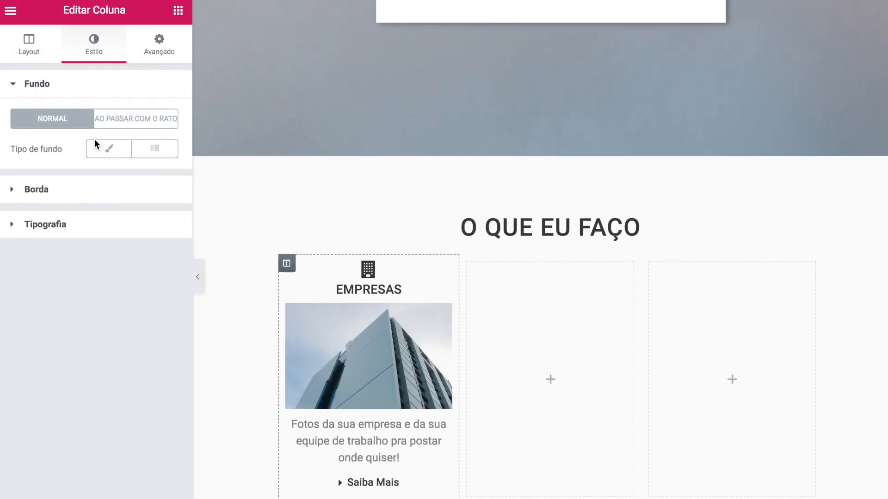
{"action": "left_click", "coordinate": [111, 152]}
{"action": "left_click", "coordinate": [164, 182]}
{"action": "left_click", "coordinate": [26, 234]}
{"action": "left_click_drag", "start_coordinate": [11, 209], "coordinate": [1, 174]}
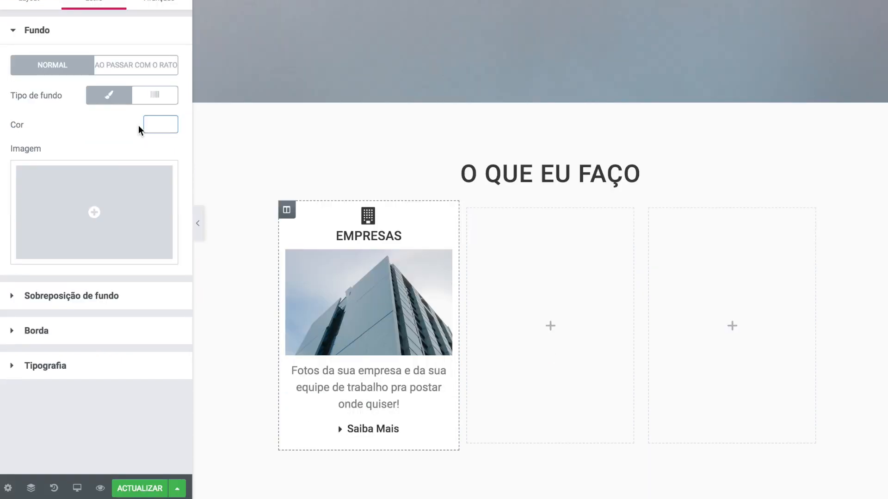
- Add a box shadow to the column with its colour alpha lowered to 0.16
{"action": "left_click", "coordinate": [14, 332]}
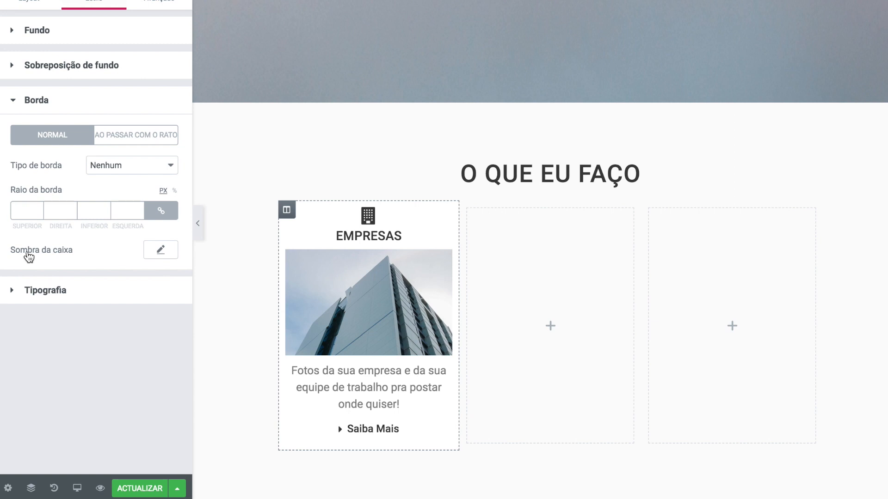
{"action": "left_click", "coordinate": [160, 252]}
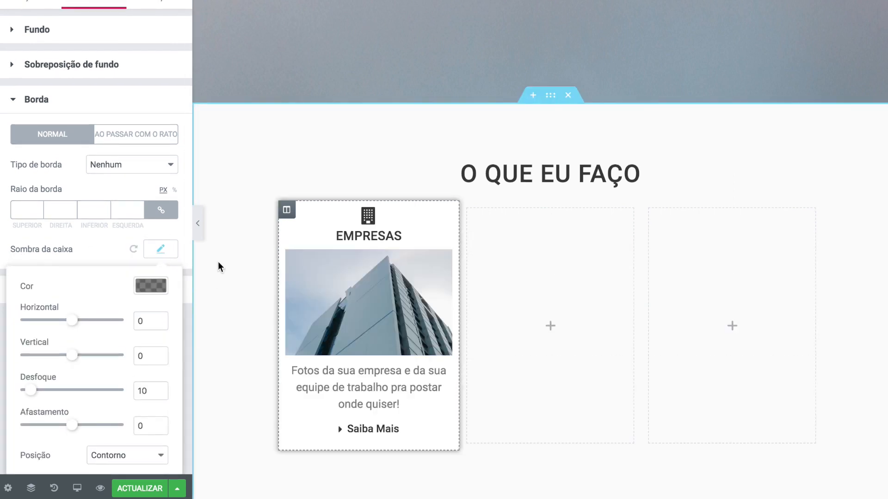
{"action": "left_click", "coordinate": [151, 286]}
{"action": "left_click_drag", "start_coordinate": [163, 377], "coordinate": [155, 424]}
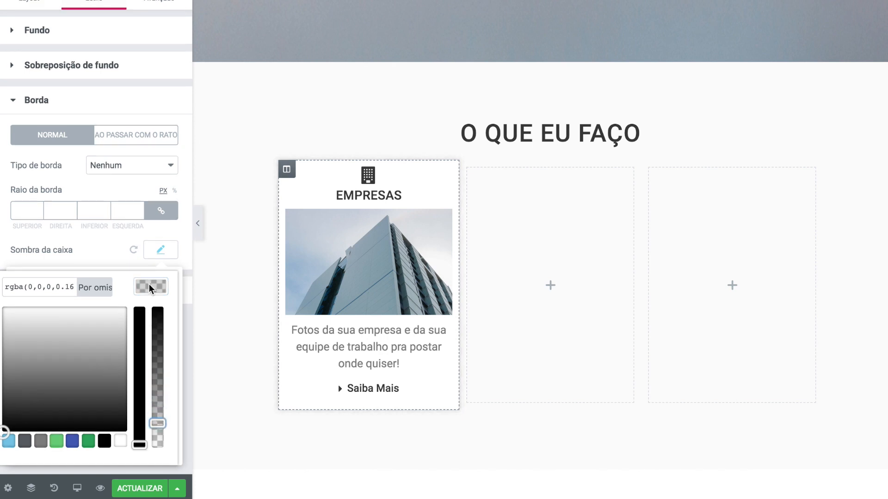
{"action": "left_click", "coordinate": [155, 249]}
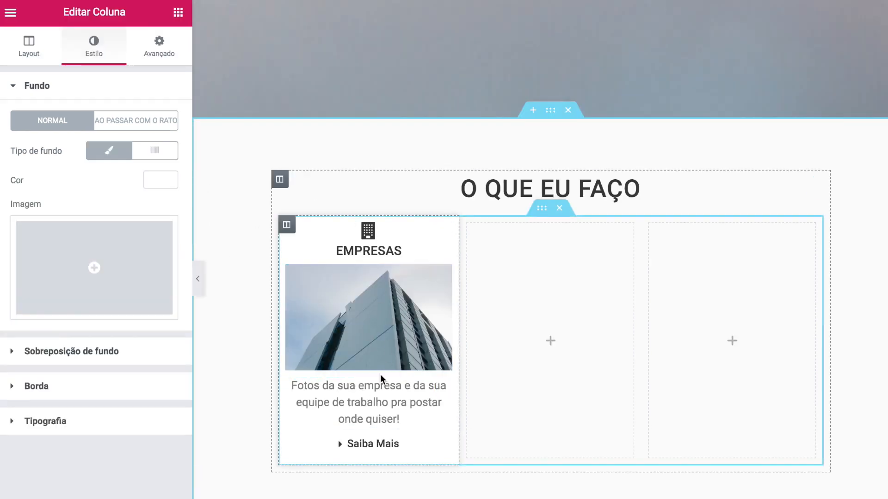
{"action": "left_click", "coordinate": [158, 48]}
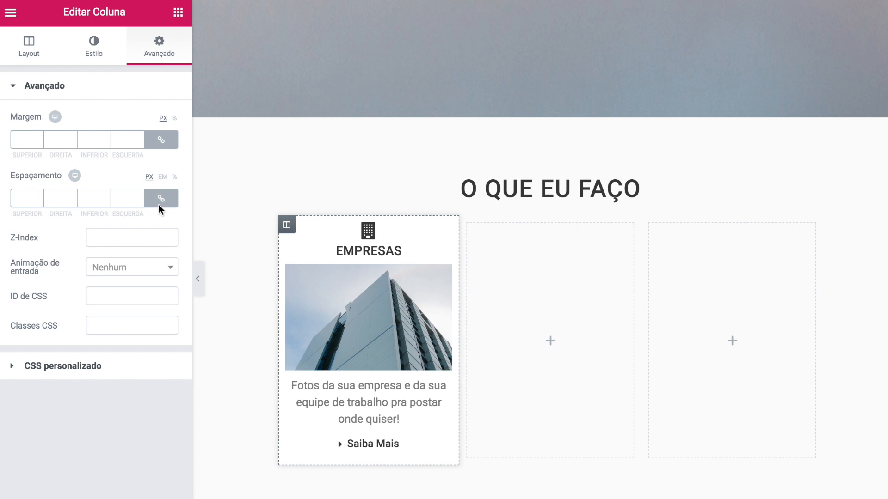
- Unlink the EMPRESAS column's margins and set them to 10, 20, 10, 10 px
{"action": "left_click", "coordinate": [163, 139]}
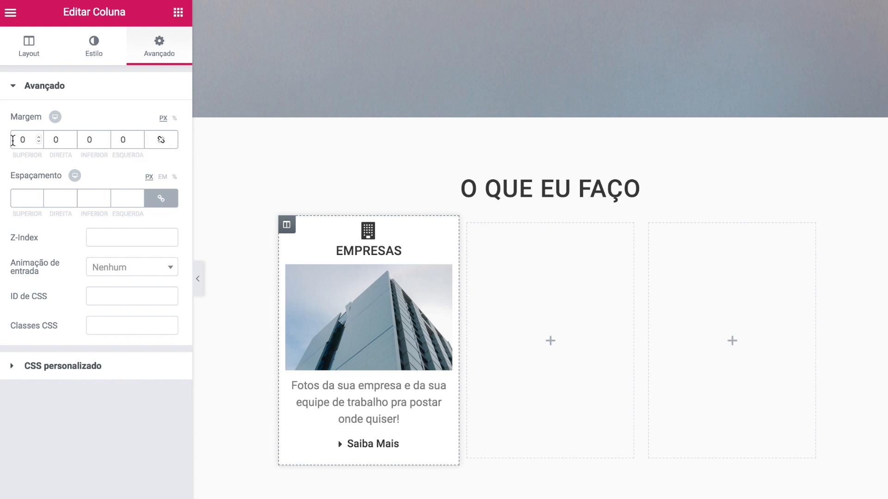
{"action": "left_click", "coordinate": [16, 140]}
{"action": "type", "text": "1"}
{"action": "left_click", "coordinate": [46, 140]}
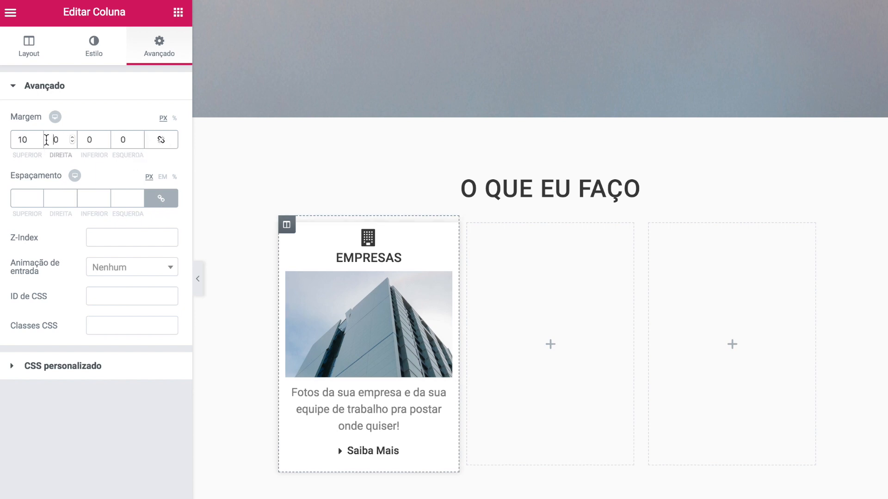
{"action": "type", "text": "2"}
{"action": "left_click", "coordinate": [88, 140]}
{"action": "type", "text": "1"}
{"action": "left_click", "coordinate": [120, 139]}
{"action": "type", "text": "1"}
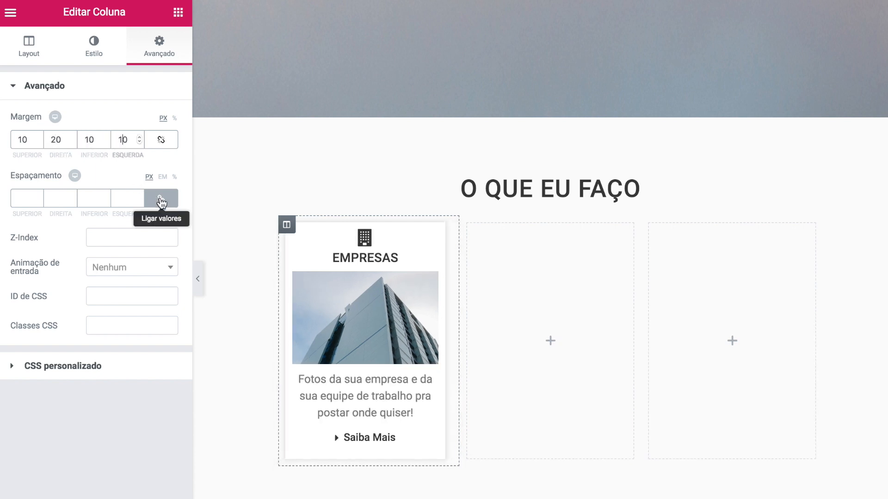
- Unlink the column's padding and give it 10 px top and 10 px bottom
{"action": "left_click", "coordinate": [161, 200]}
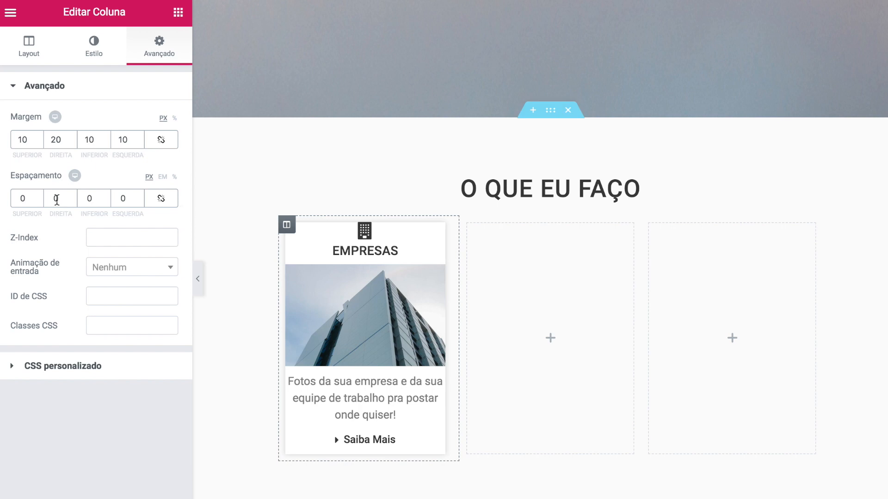
{"action": "type", "text": "1"}
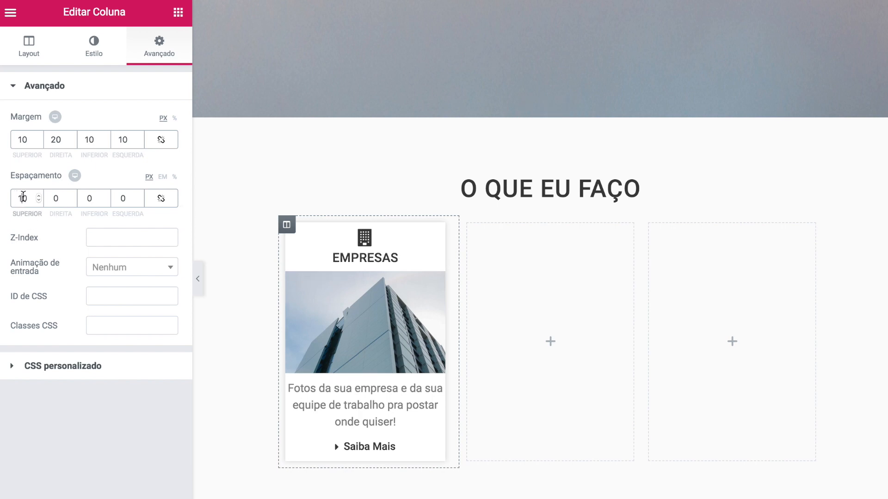
{"action": "left_click", "coordinate": [87, 198]}
{"action": "type", "text": "1"}
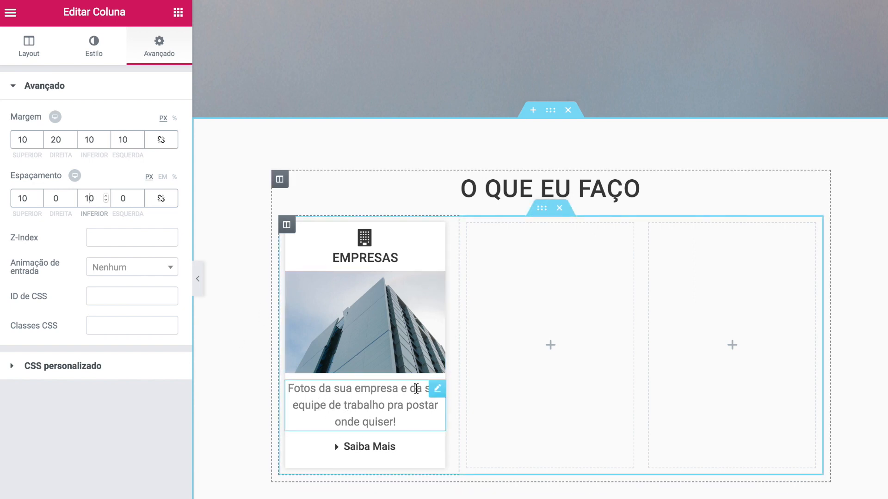
{"action": "left_click", "coordinate": [437, 389]}
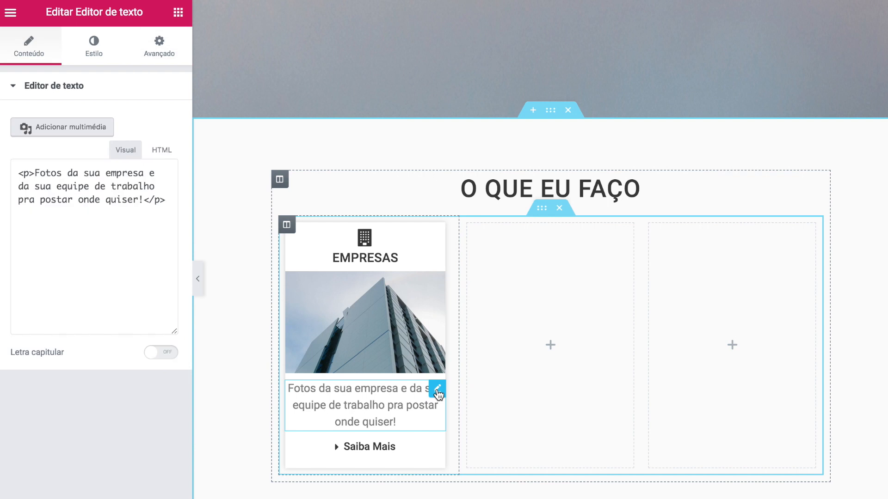
- Give the description text block 10 px side margins in its Avançado settings
{"action": "left_click", "coordinate": [146, 58]}
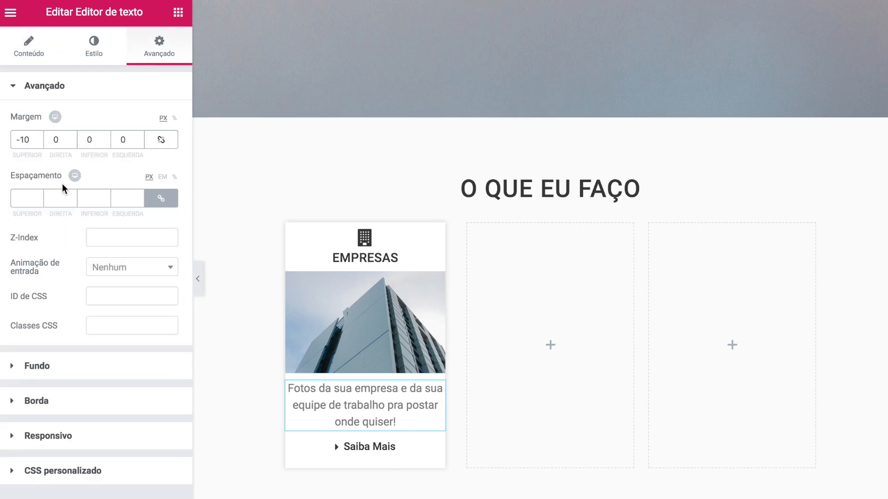
{"action": "left_click", "coordinate": [122, 139]}
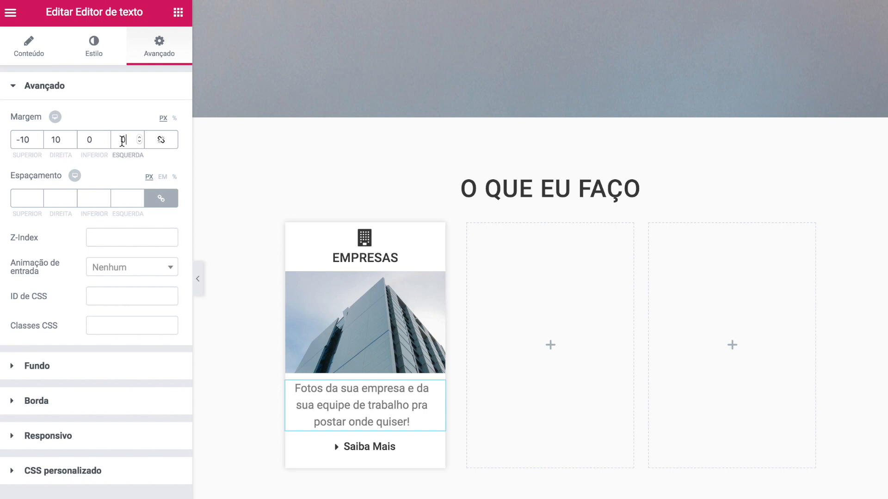
{"action": "type", "text": "1"}
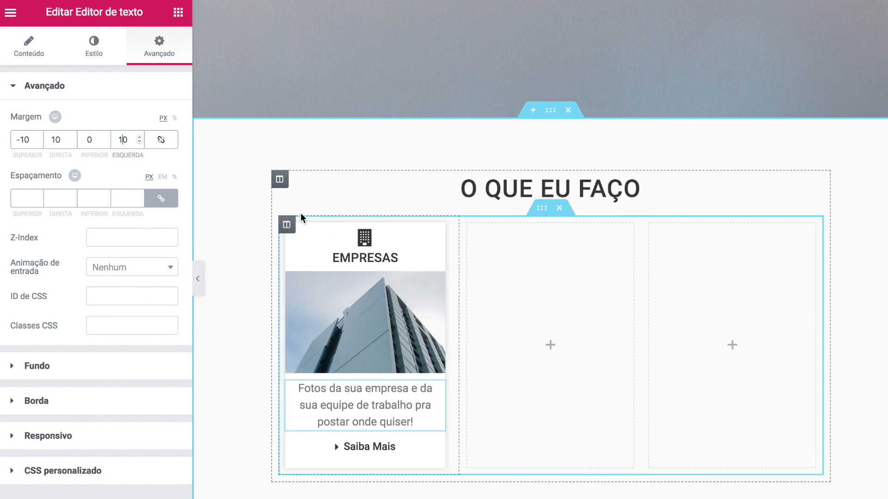
- Duplicate the EMPRESAS column twice to make three identical cards
{"action": "right_click", "coordinate": [287, 228]}
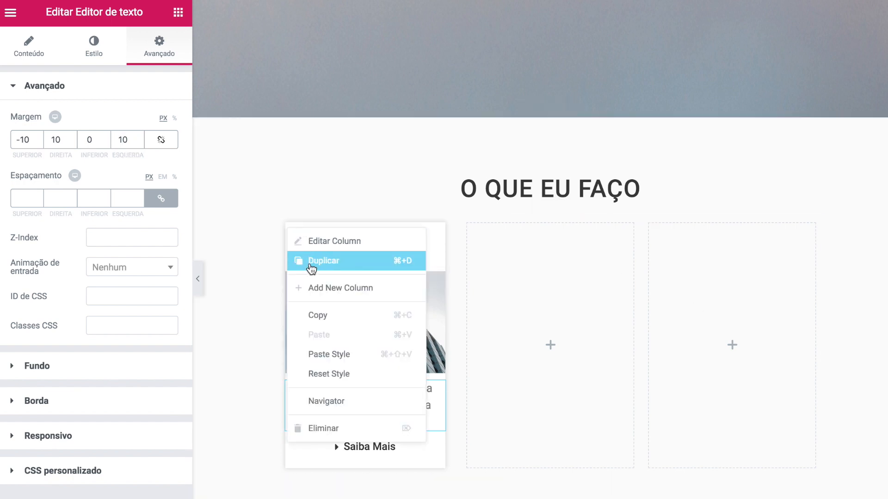
{"action": "left_click", "coordinate": [324, 260]}
{"action": "key", "text": "super+d"}
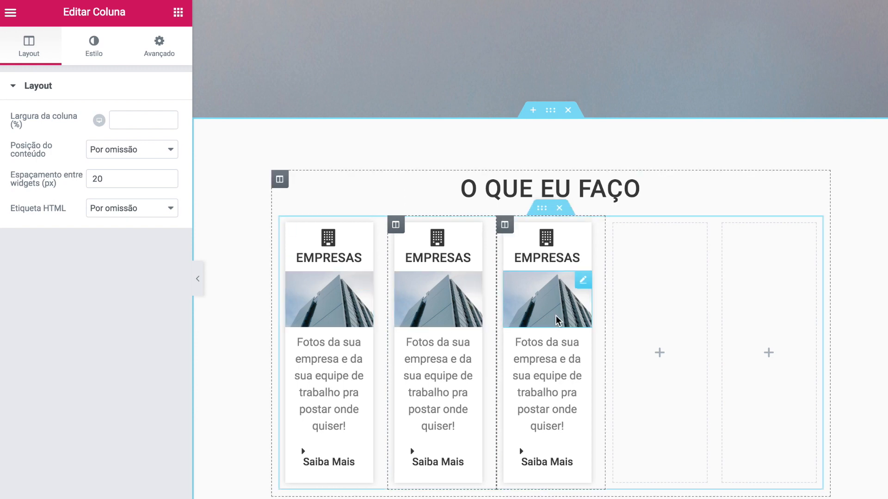
- Delete the two leftover empty columns so the three cards fill the row
{"action": "right_click", "coordinate": [613, 225]}
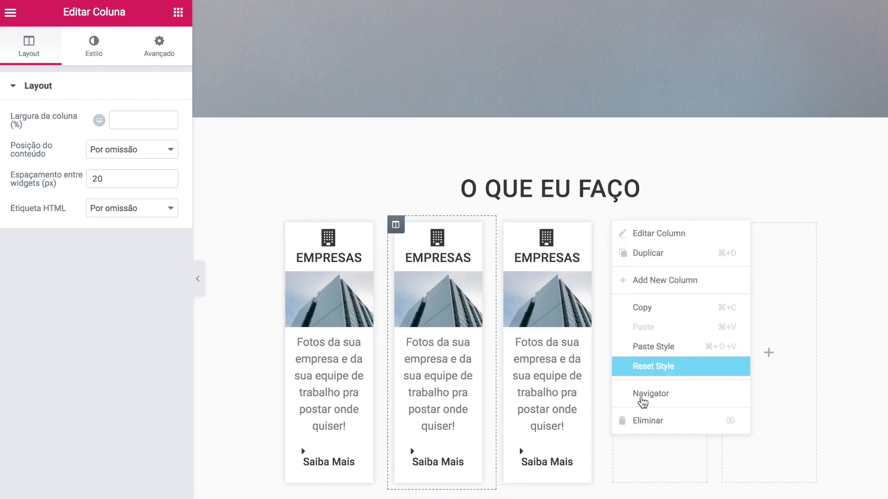
{"action": "left_click", "coordinate": [642, 422]}
{"action": "right_click", "coordinate": [695, 224]}
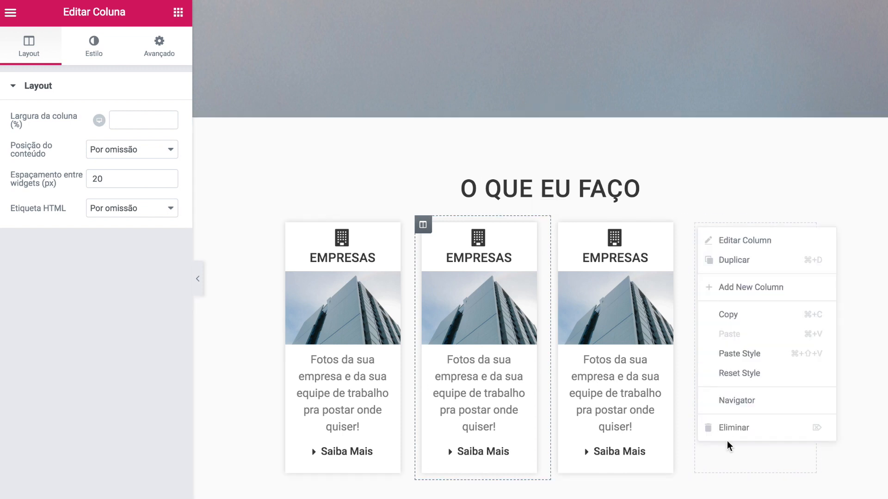
{"action": "left_click", "coordinate": [728, 432]}
{"action": "left_click", "coordinate": [521, 231]}
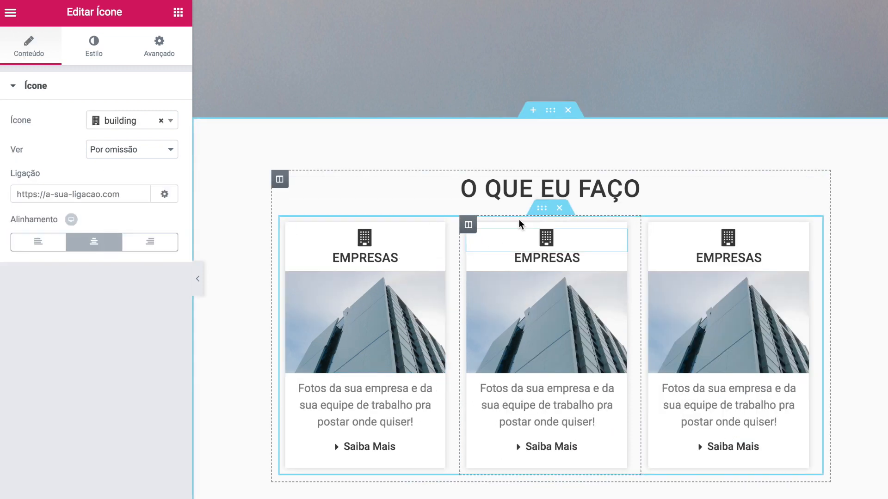
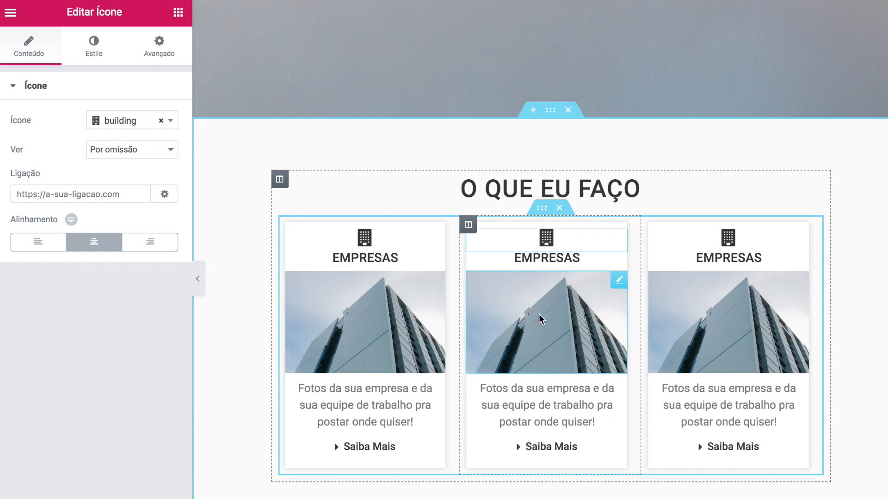
- Give the middle card a camera icon, the title 'Ensaios' and the IMG03_o_que_faco2.jpg photo
{"action": "left_click", "coordinate": [132, 120]}
{"action": "type", "text": "camer"}
{"action": "left_click", "coordinate": [139, 159]}
{"action": "left_click", "coordinate": [546, 258]}
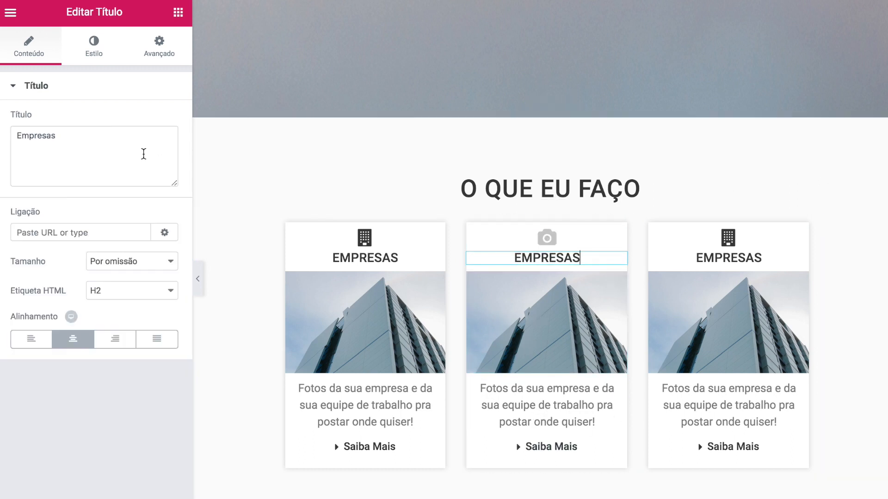
{"action": "triple_click", "coordinate": [34, 137]}
{"action": "type", "text": "Ensaios"}
{"action": "left_click", "coordinate": [547, 323]}
{"action": "left_click", "coordinate": [69, 66]}
{"action": "left_click", "coordinate": [426, 283]}
{"action": "left_click", "coordinate": [362, 78]}
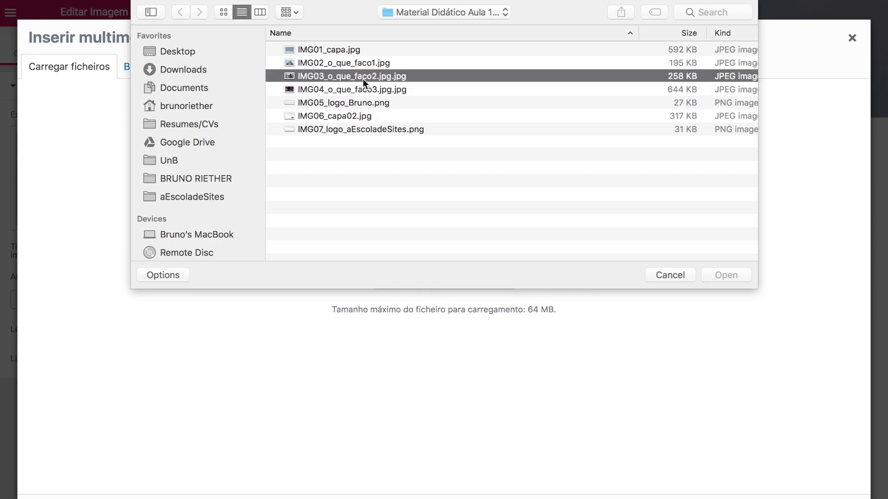
{"action": "left_click", "coordinate": [732, 277]}
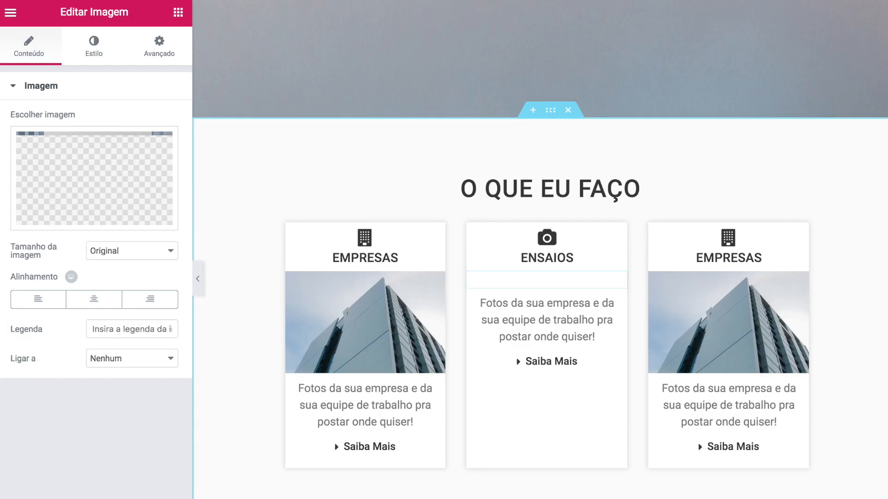
- Give the right card a group icon, the IMG04_o_que_faco3.jpg photo and title 'Eventos', then save
{"action": "left_click", "coordinate": [728, 237]}
{"action": "left_click", "coordinate": [130, 121]}
{"action": "type", "text": "grou"}
{"action": "left_click", "coordinate": [123, 158]}
{"action": "left_click", "coordinate": [728, 323]}
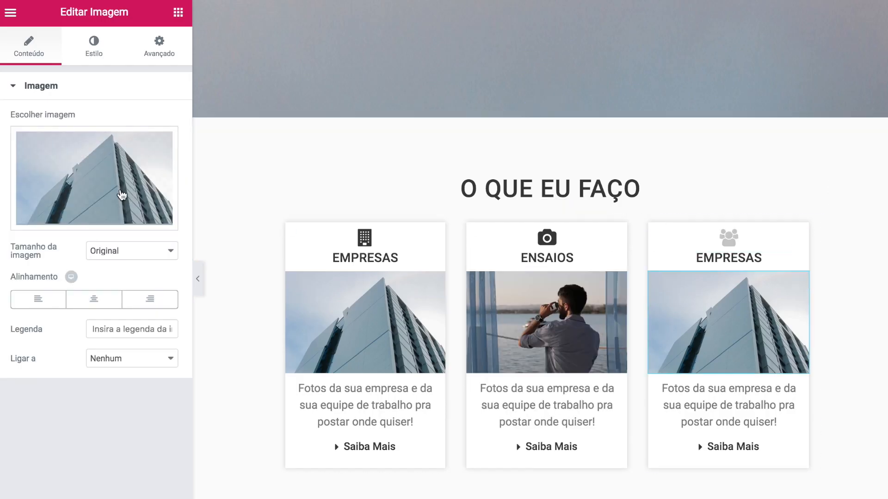
{"action": "left_click", "coordinate": [123, 194]}
{"action": "left_click", "coordinate": [408, 277]}
{"action": "left_click", "coordinate": [726, 275]}
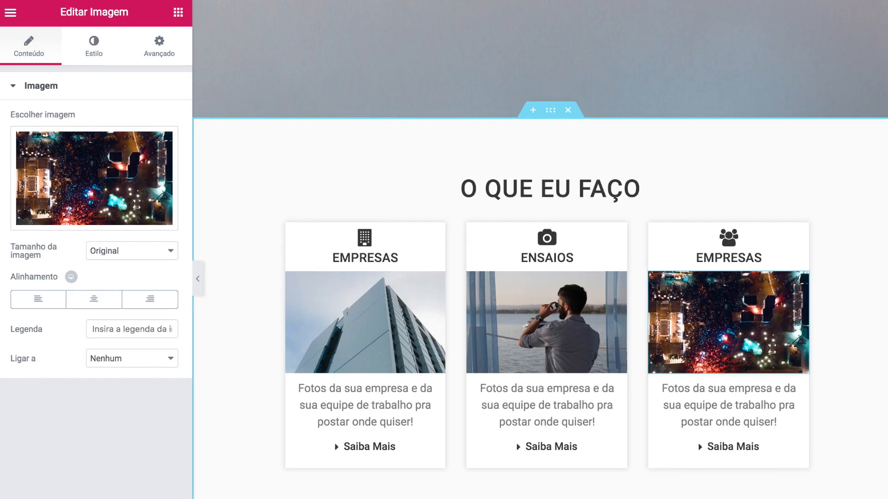
{"action": "left_click", "coordinate": [728, 258]}
{"action": "key", "text": "super+a"}
{"action": "type", "text": "Eventos"}
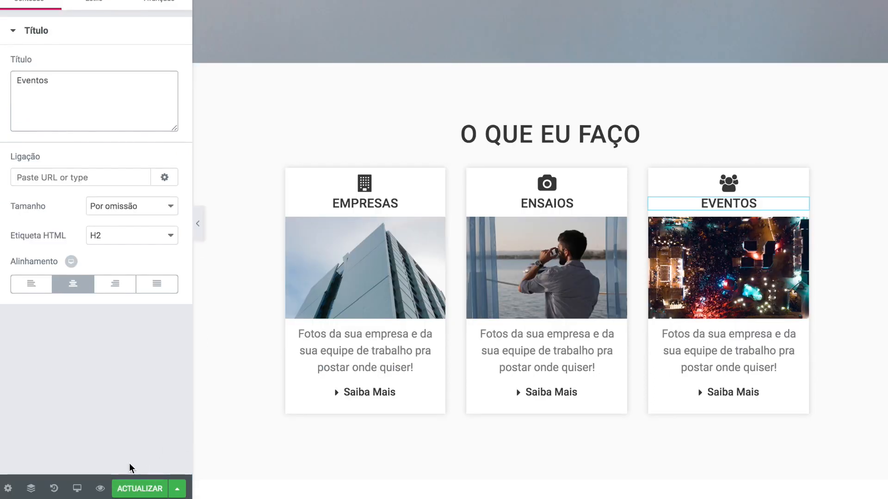
{"action": "left_click", "coordinate": [141, 490]}
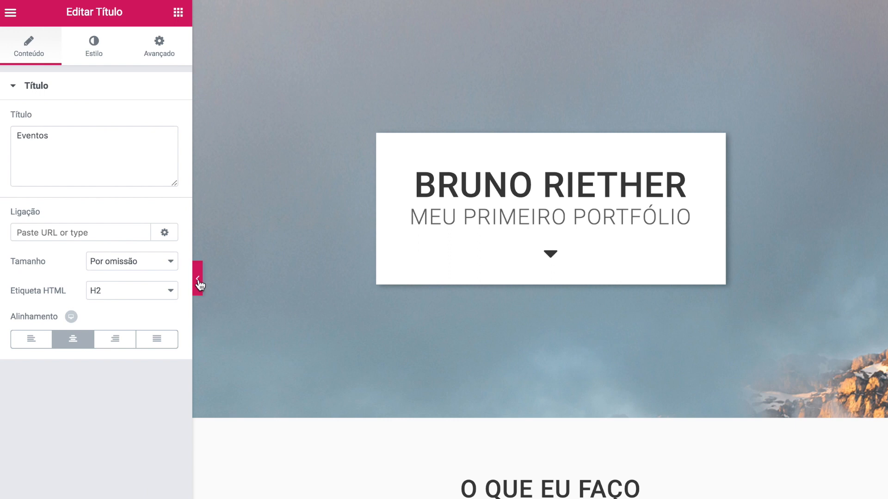
{"action": "left_click", "coordinate": [198, 280]}
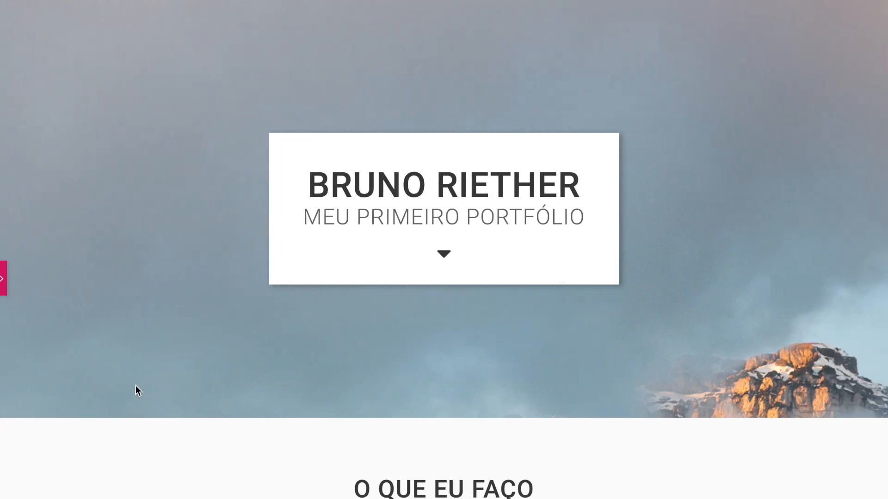
{"action": "scroll", "coordinate": [135, 385], "scroll_direction": "down", "scroll_amount": 5}
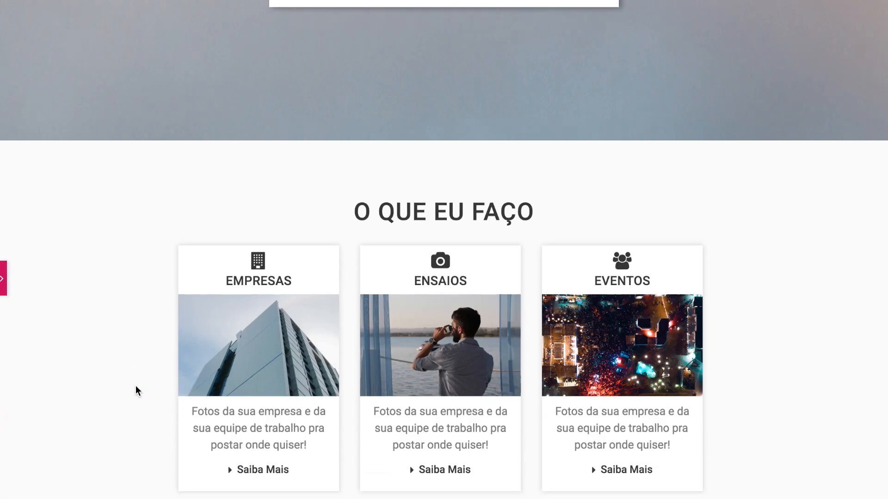
{"action": "scroll", "coordinate": [135, 385], "scroll_direction": "up", "scroll_amount": 5}
{"action": "scroll", "coordinate": [135, 385], "scroll_direction": "down", "scroll_amount": 3}
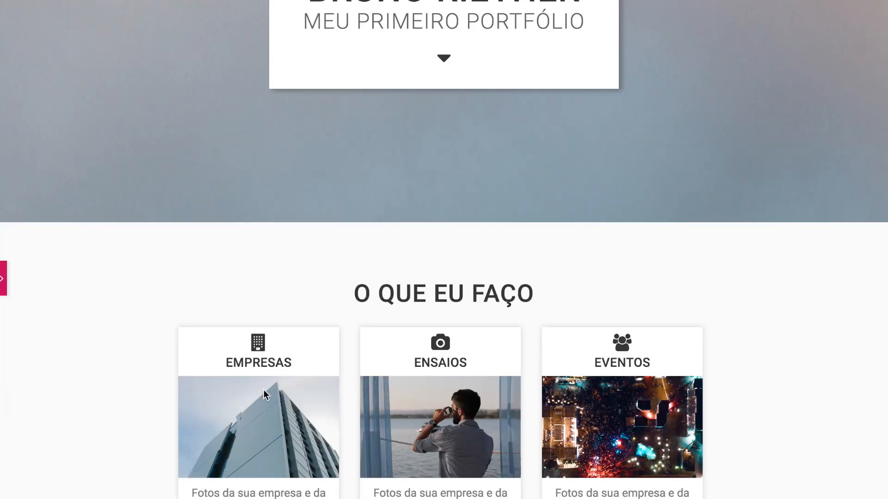
{"action": "scroll", "coordinate": [263, 390], "scroll_direction": "down", "scroll_amount": 2}
{"action": "left_click", "coordinate": [4, 290]}
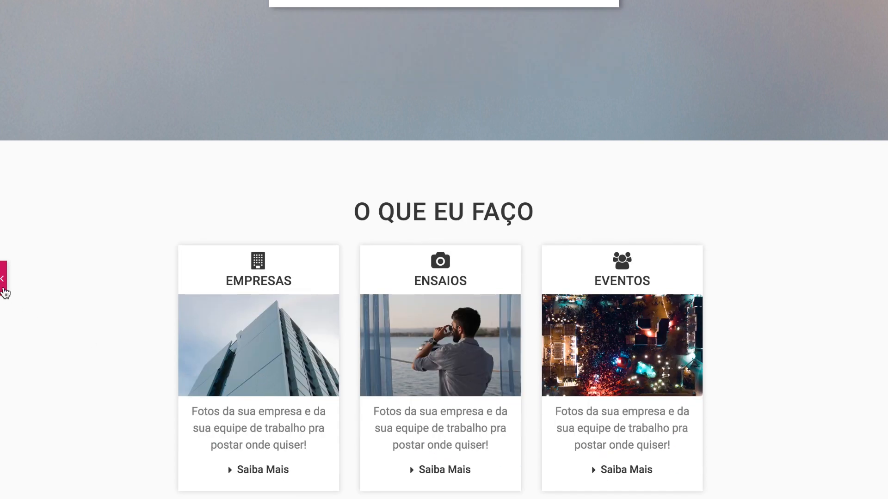
{"action": "scroll", "coordinate": [243, 220], "scroll_direction": "up", "scroll_amount": 5}
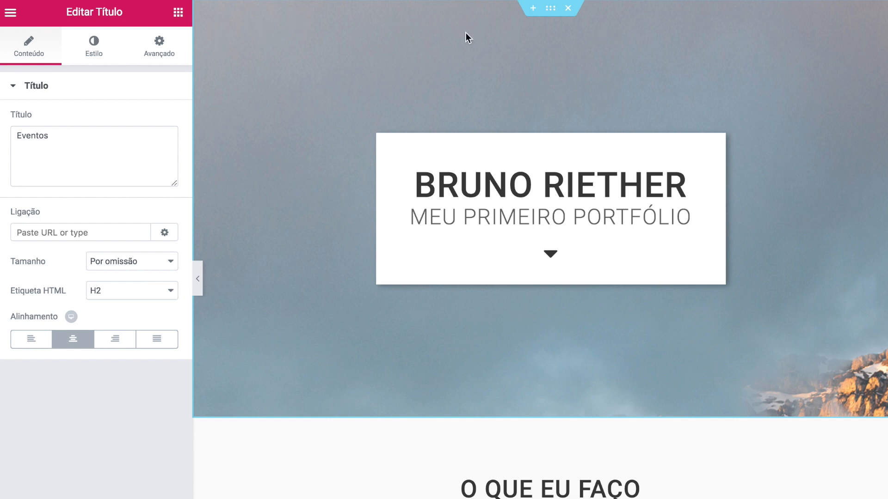
{"action": "scroll", "coordinate": [279, 226], "scroll_direction": "down", "scroll_amount": 10}
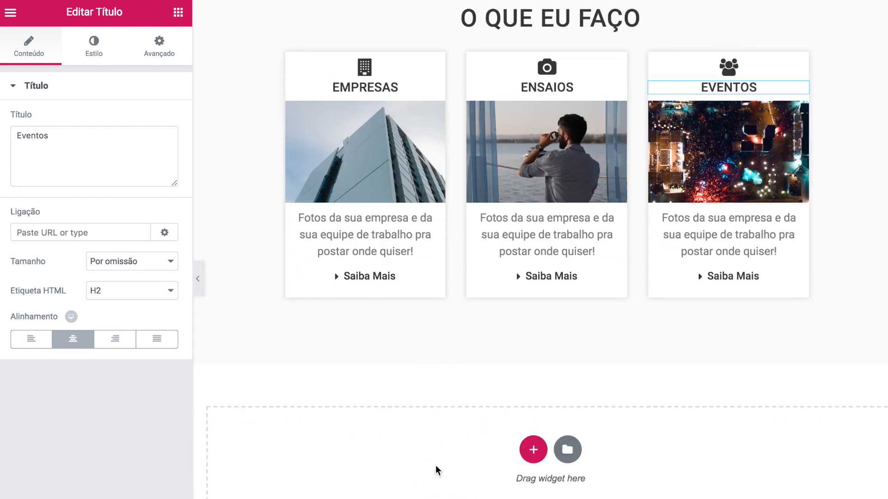
{"action": "scroll", "coordinate": [400, 418], "scroll_direction": "up", "scroll_amount": 10}
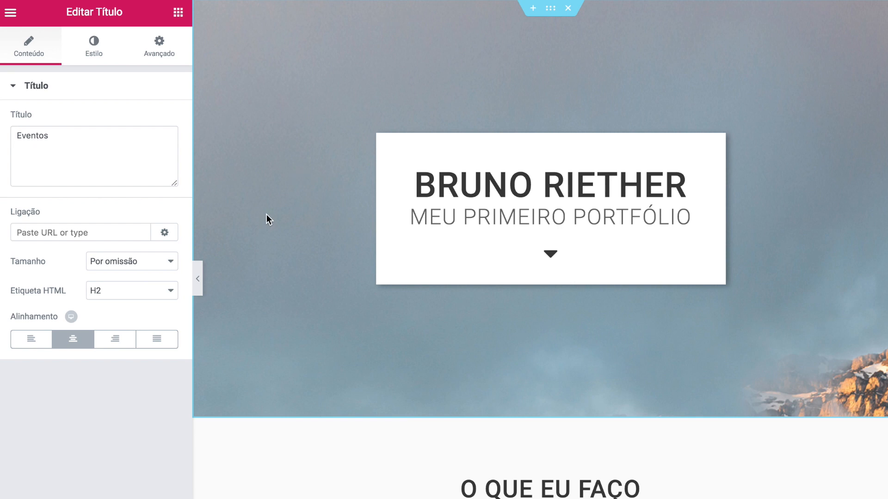
{"action": "scroll", "coordinate": [266, 215], "scroll_direction": "down", "scroll_amount": 10}
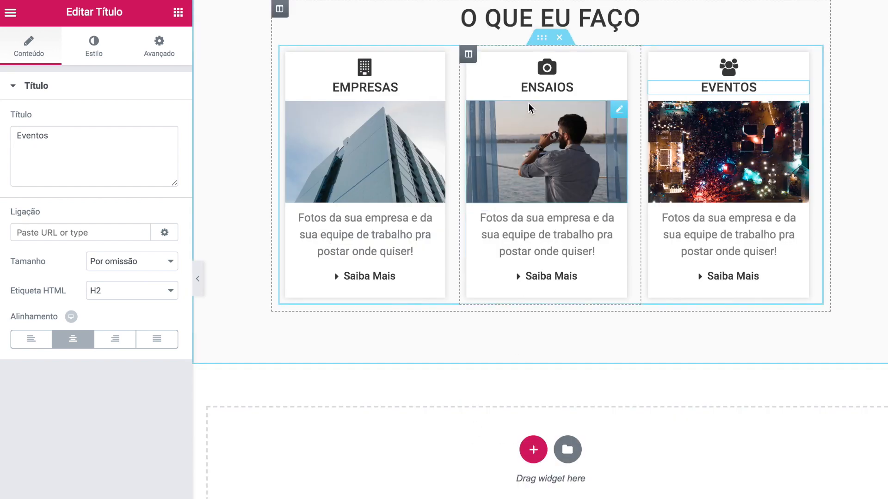
{"action": "scroll", "coordinate": [528, 104], "scroll_direction": "up", "scroll_amount": 10}
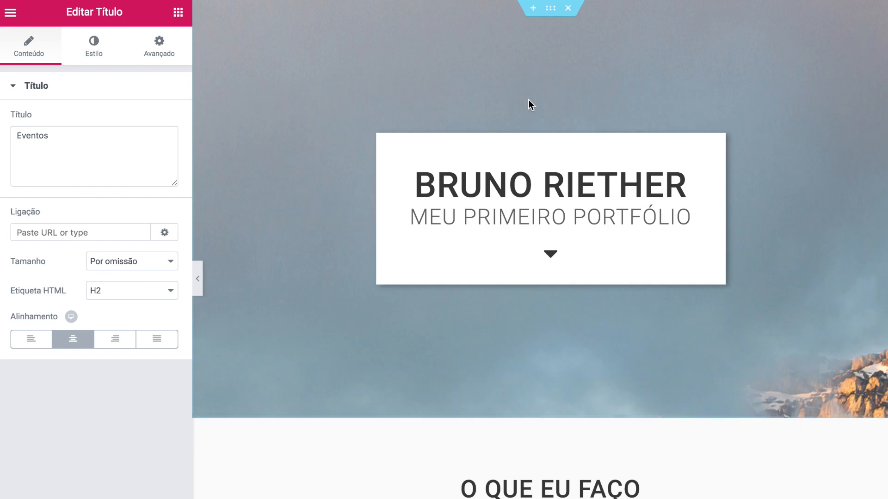
- Insert a new two-column section above the hero
{"action": "left_click", "coordinate": [533, 10]}
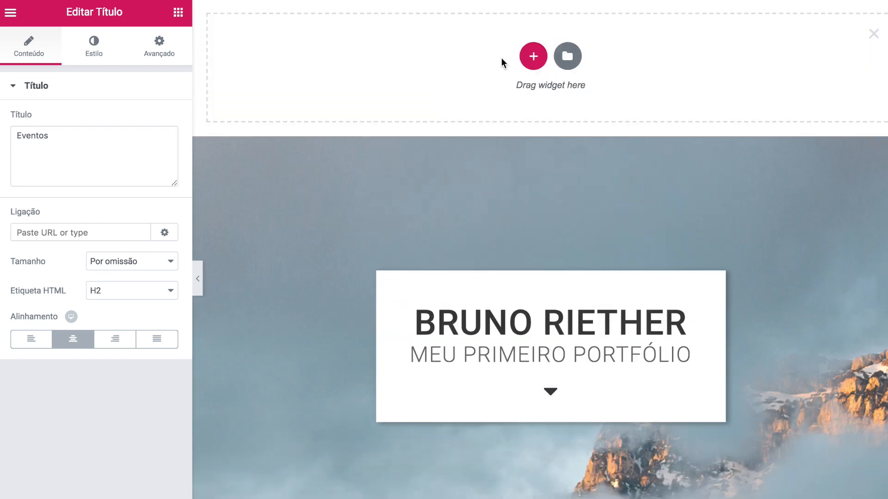
{"action": "left_click", "coordinate": [534, 58]}
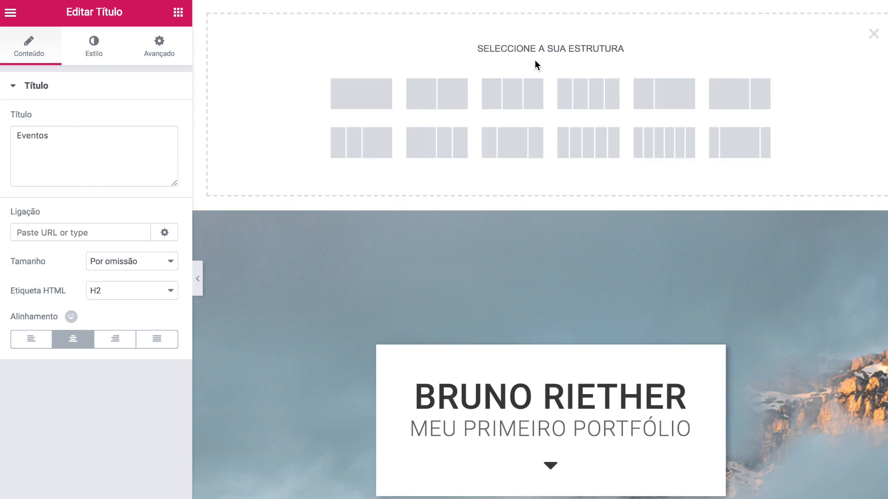
{"action": "left_click", "coordinate": [443, 100]}
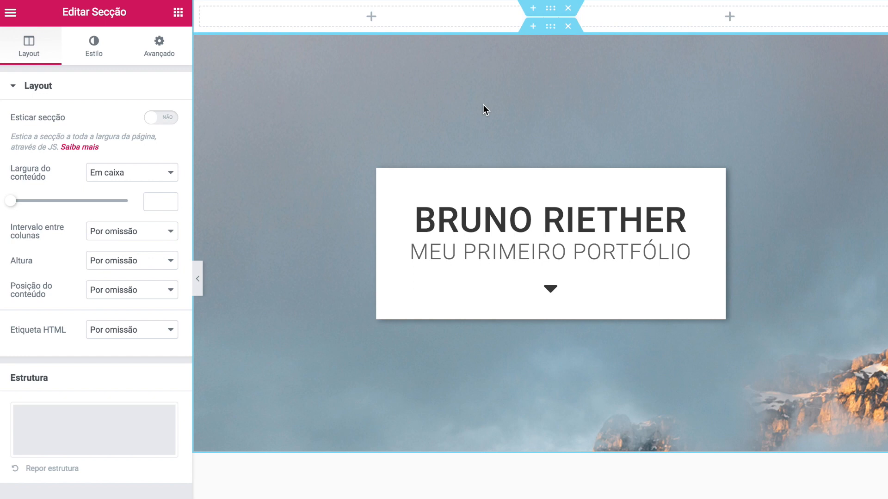
- Set the section to 60 px minimum height and 1000 width, and add an Image widget to the left column
{"action": "left_click", "coordinate": [124, 260]}
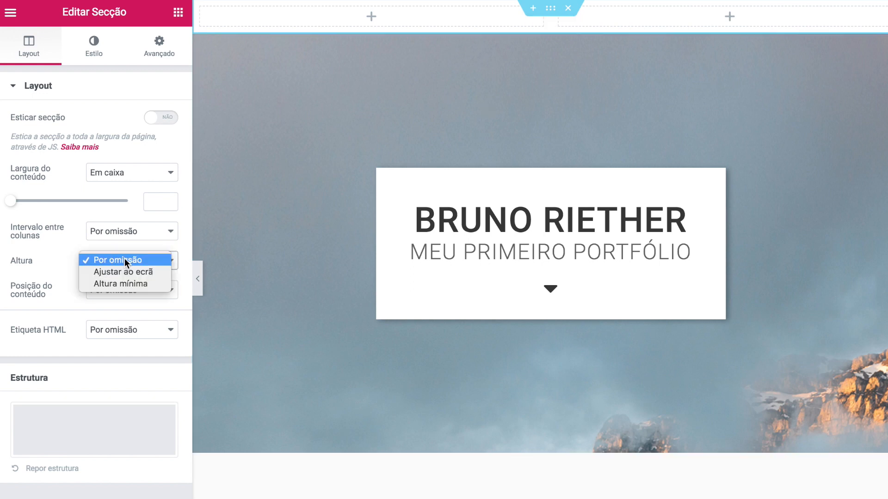
{"action": "left_click", "coordinate": [123, 285]}
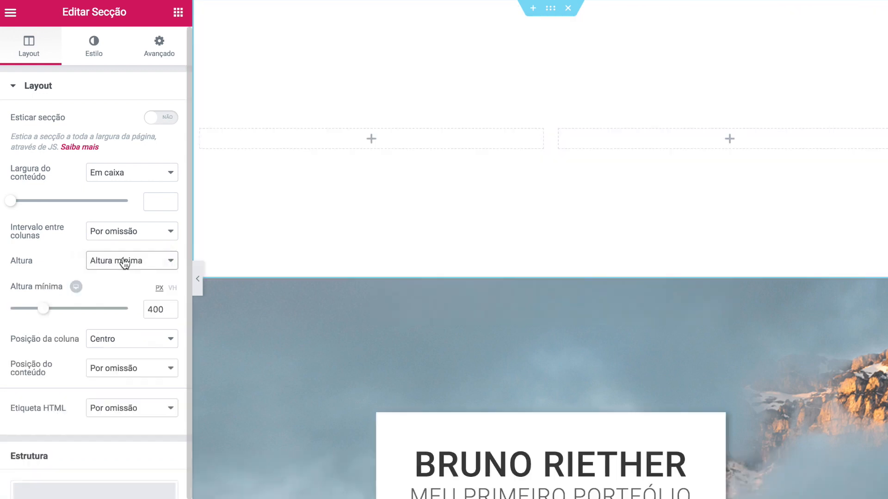
{"action": "double_click", "coordinate": [164, 307]}
{"action": "type", "text": "60"}
{"action": "left_click", "coordinate": [157, 202]}
{"action": "type", "text": "100"}
{"action": "type", "text": "000"}
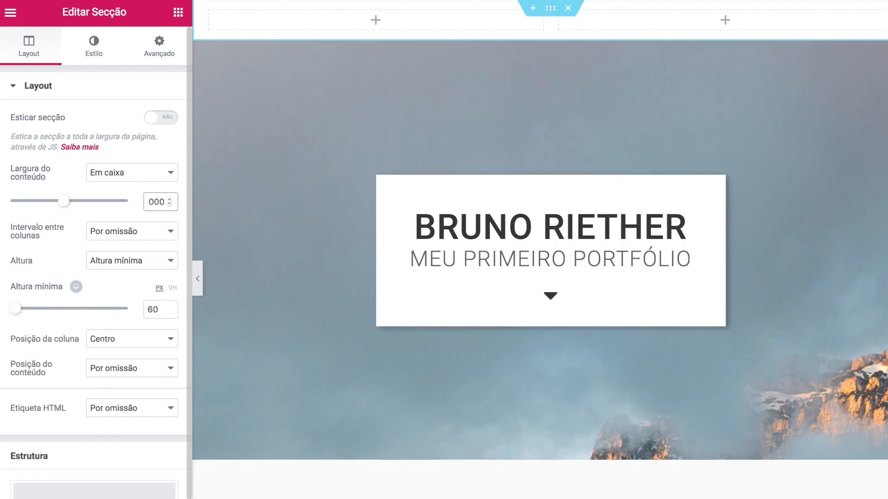
{"action": "left_click", "coordinate": [178, 12]}
{"action": "left_click_drag", "start_coordinate": [59, 215], "coordinate": [335, 19]}
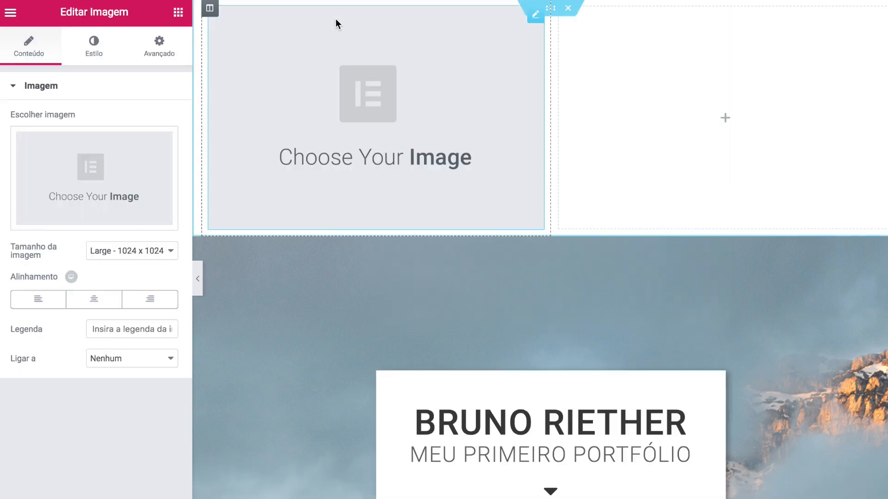
- Upload the IMG05 signature logo PNG and insert it into the left-column Image widget
{"action": "left_click", "coordinate": [118, 184]}
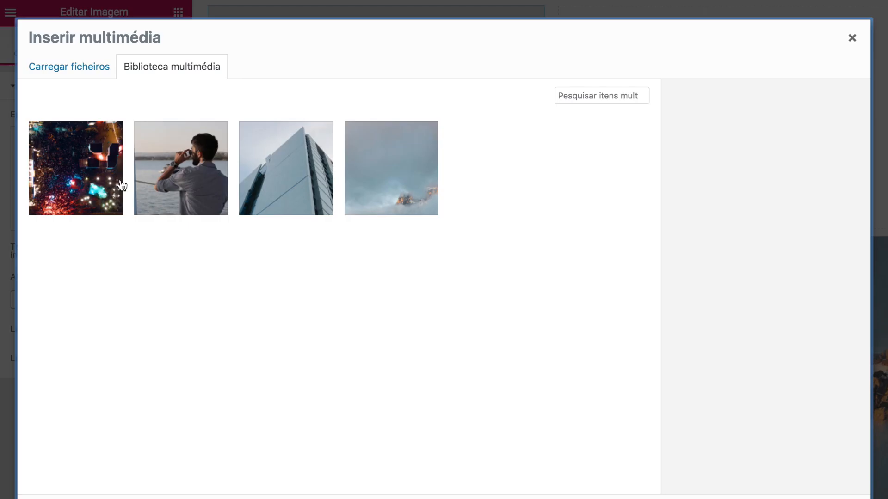
{"action": "left_click", "coordinate": [94, 69]}
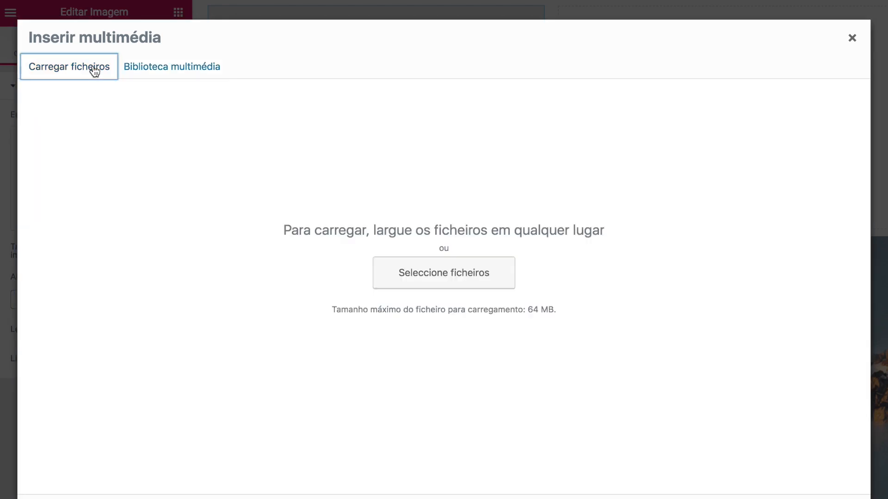
{"action": "left_click", "coordinate": [429, 277]}
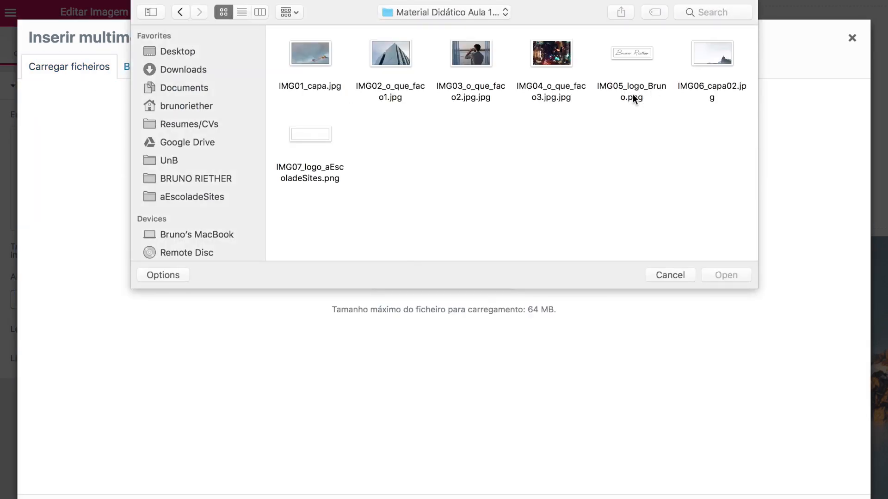
{"action": "left_click", "coordinate": [631, 57]}
{"action": "left_click", "coordinate": [632, 105]}
{"action": "left_click", "coordinate": [632, 57]}
{"action": "left_click", "coordinate": [716, 274]}
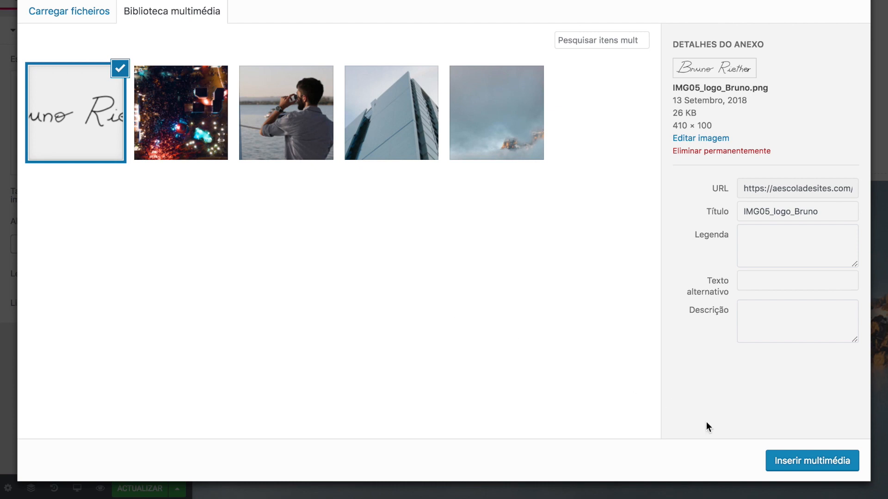
{"action": "left_click", "coordinate": [793, 461]}
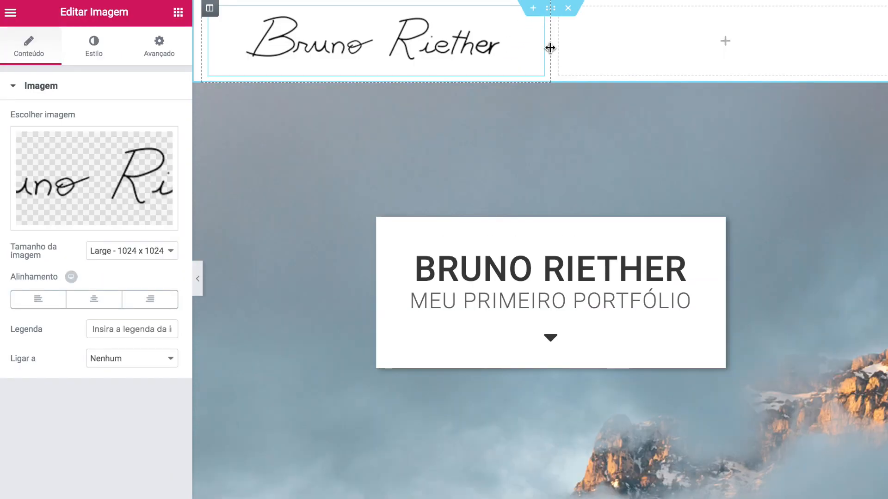
- Narrow the signature column to about 39% and add a text block reading Início, Porfólio, Contato, Redes Sociais
{"action": "left_click_drag", "start_coordinate": [550, 48], "coordinate": [414, 37]}
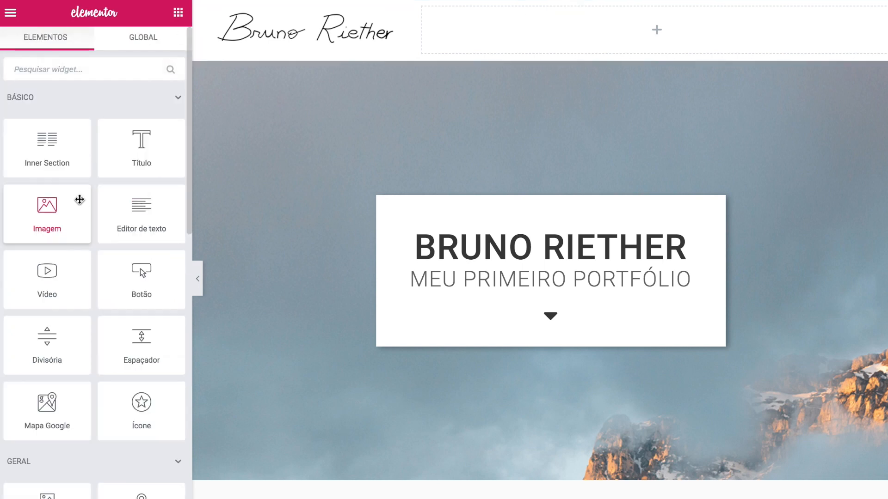
{"action": "left_click_drag", "start_coordinate": [128, 212], "coordinate": [579, 29]}
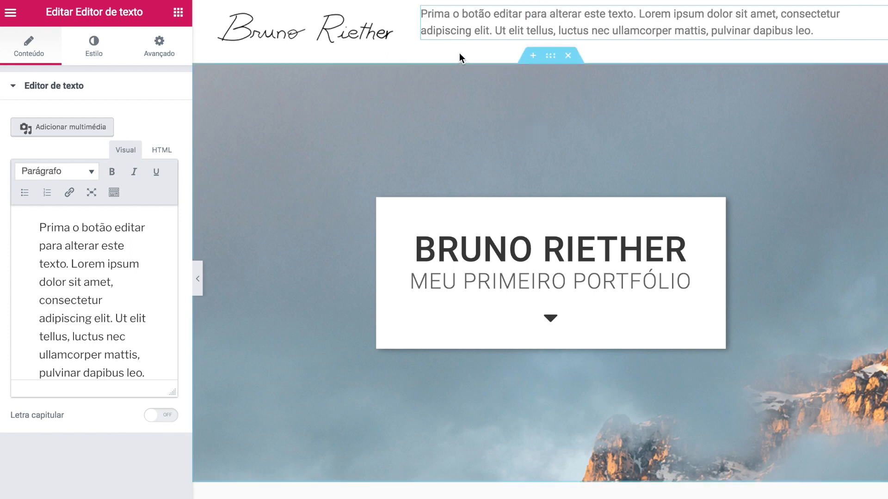
{"action": "left_click", "coordinate": [122, 322]}
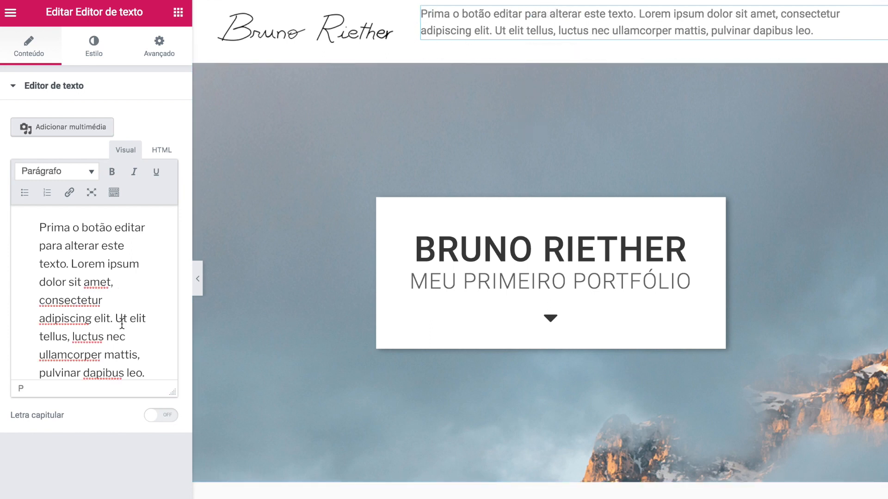
{"action": "key", "text": "ctrl+a"}
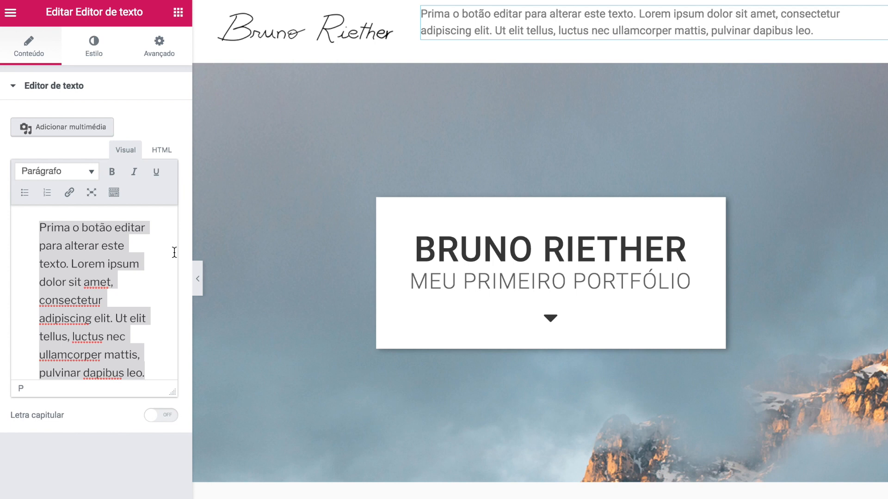
{"action": "type", "text": "Início Porfólio Contato Redes Sociais"}
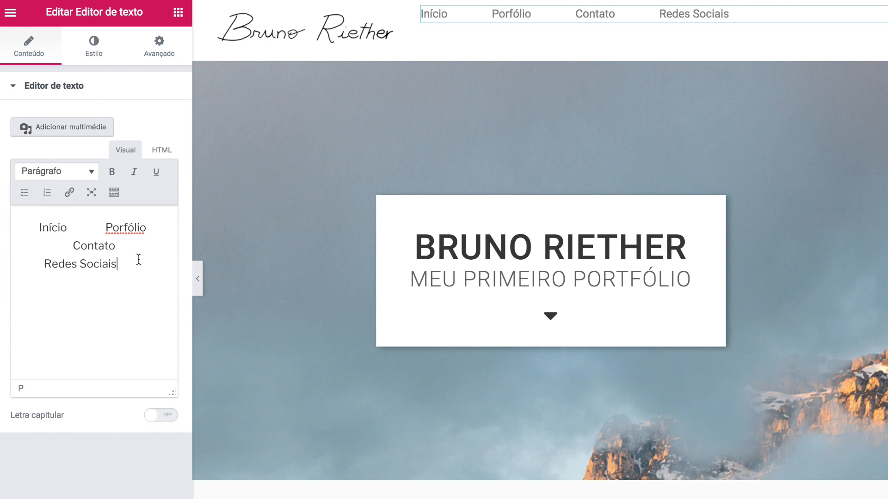
- Centre the menu text and colour it dark grey #363636
{"action": "left_click", "coordinate": [93, 59]}
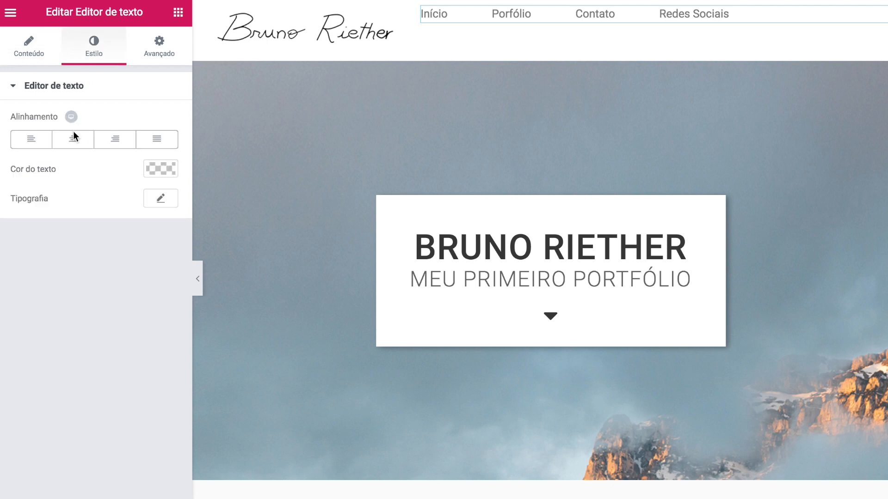
{"action": "left_click", "coordinate": [73, 145]}
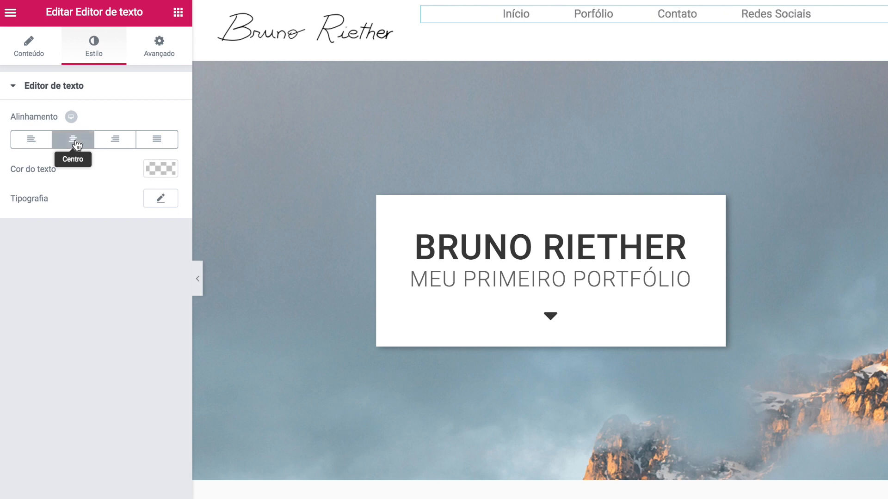
{"action": "left_click", "coordinate": [156, 168]}
{"action": "left_click", "coordinate": [35, 322]}
{"action": "left_click_drag", "start_coordinate": [50, 170], "coordinate": [1, 173]}
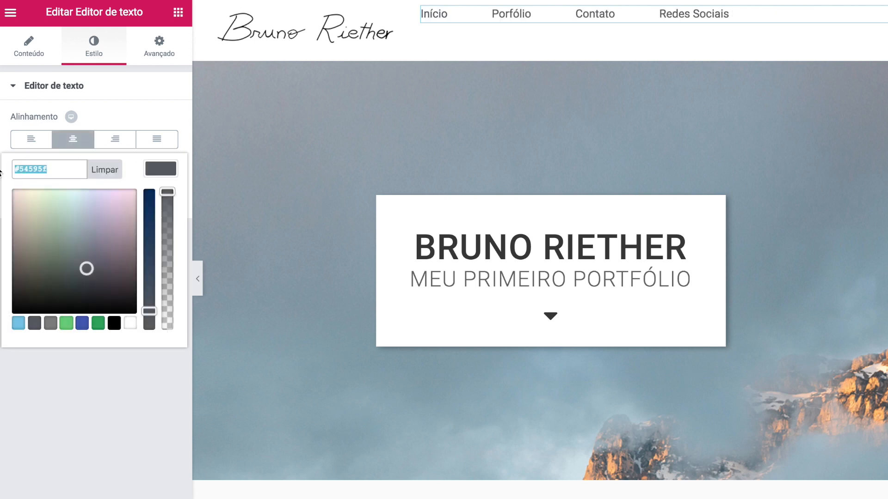
{"action": "type", "text": "#363636"}
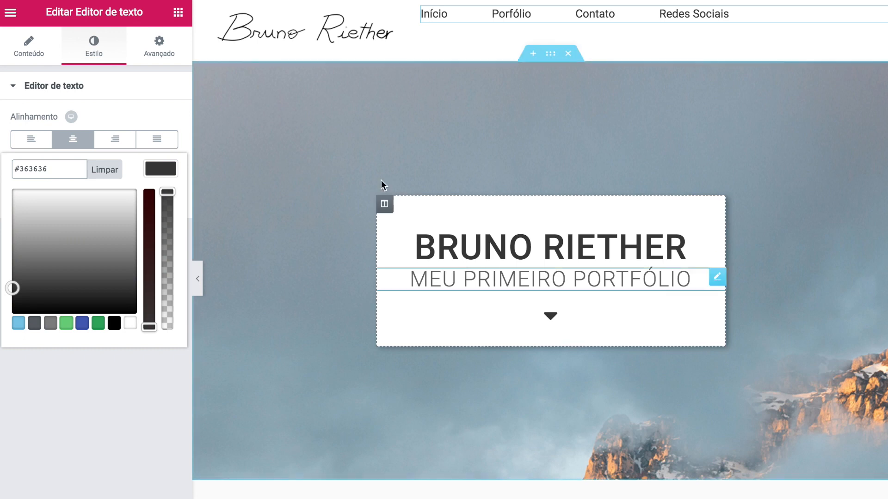
{"action": "left_click", "coordinate": [94, 118]}
{"action": "left_click", "coordinate": [80, 145]}
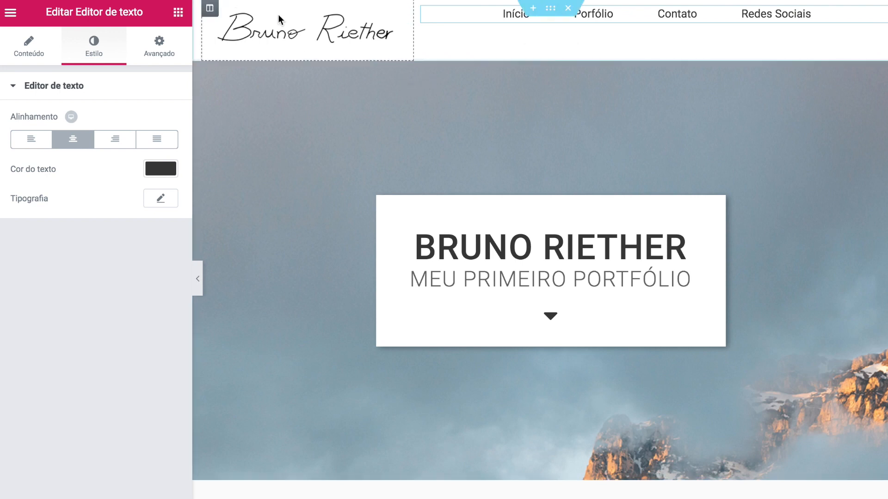
- Set the signature logo's width to 75
{"action": "left_click", "coordinate": [342, 36]}
{"action": "left_click", "coordinate": [98, 58]}
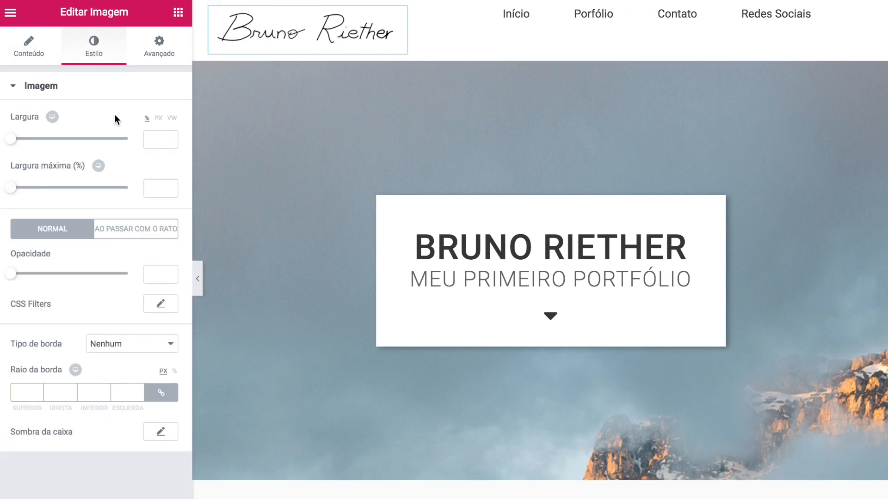
{"action": "left_click", "coordinate": [156, 138]}
{"action": "type", "text": "75"}
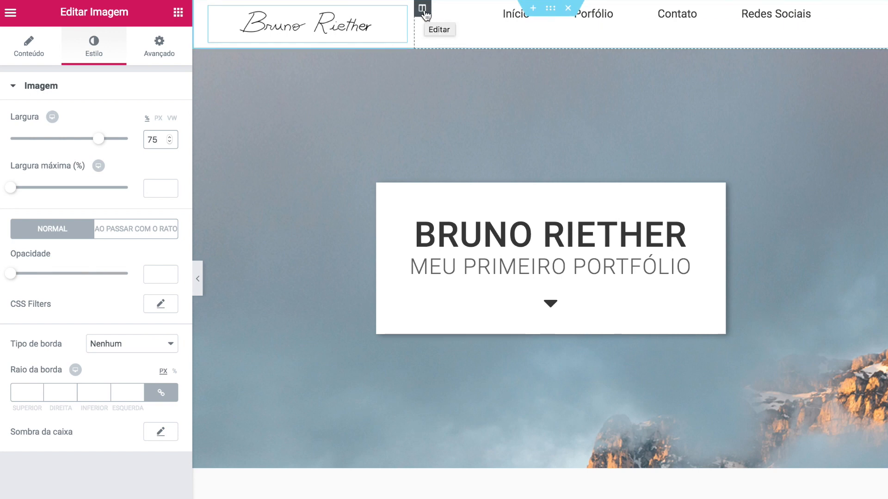
- Set the menu column's content position to Centro
{"action": "left_click", "coordinate": [422, 10]}
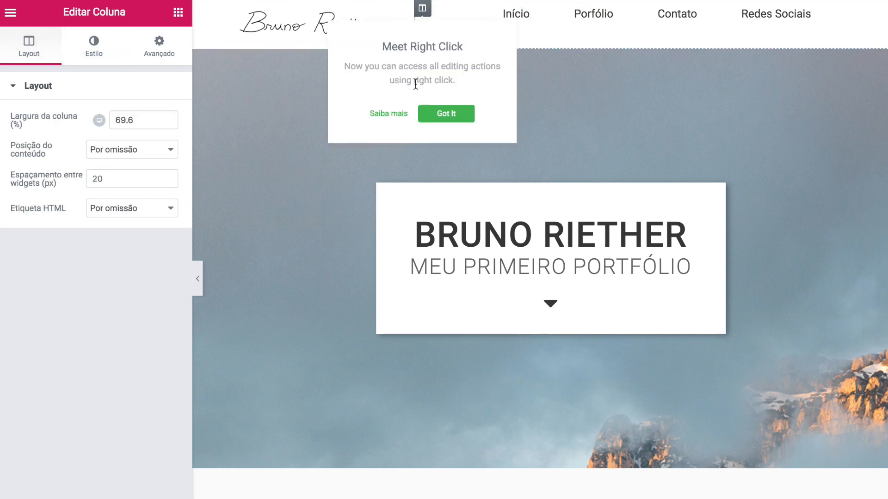
{"action": "left_click", "coordinate": [446, 113]}
{"action": "left_click", "coordinate": [133, 149]}
{"action": "left_click", "coordinate": [131, 170]}
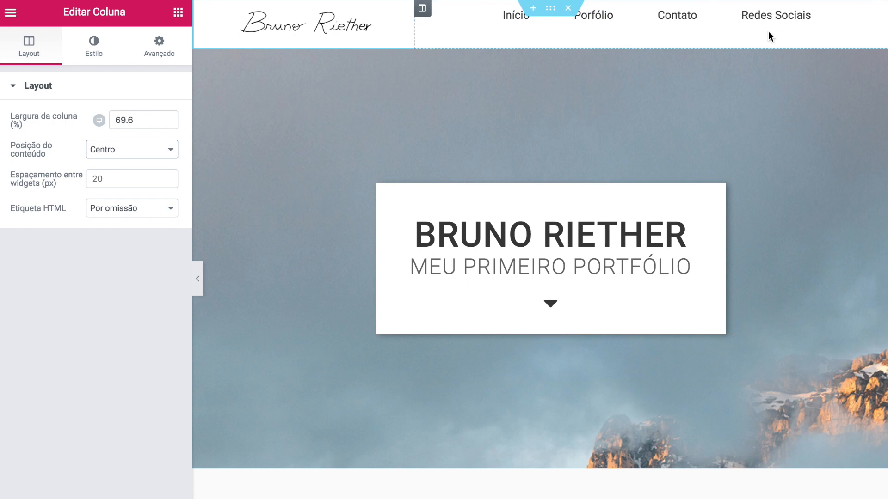
{"action": "left_click", "coordinate": [883, 19]}
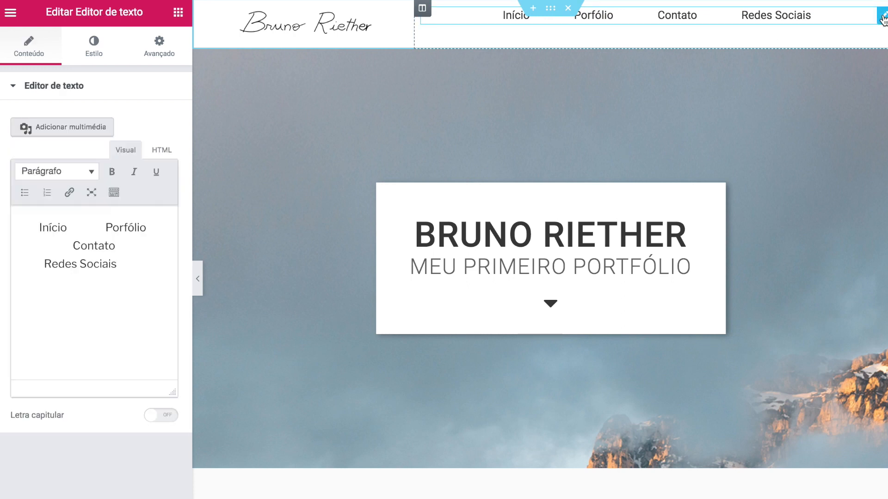
- Unlink the menu's margins and set top to 17 px and bottom to -10 px
{"action": "left_click", "coordinate": [172, 52]}
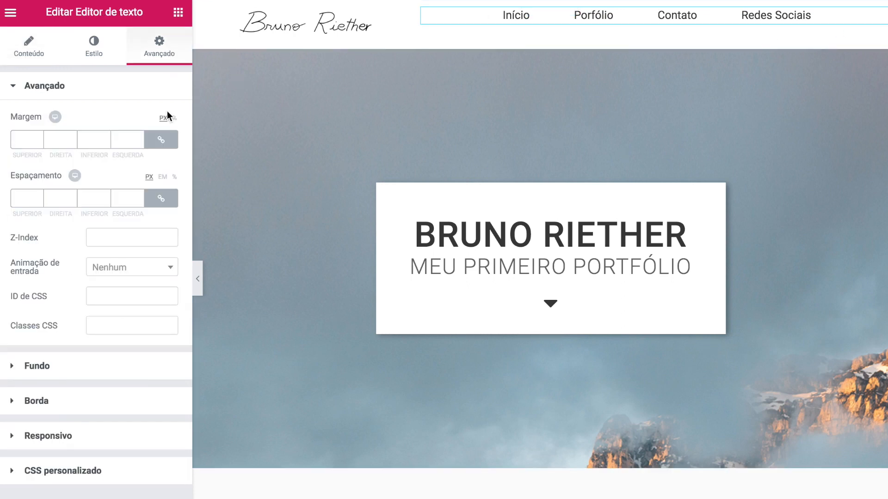
{"action": "left_click", "coordinate": [161, 139]}
{"action": "left_click", "coordinate": [39, 137]}
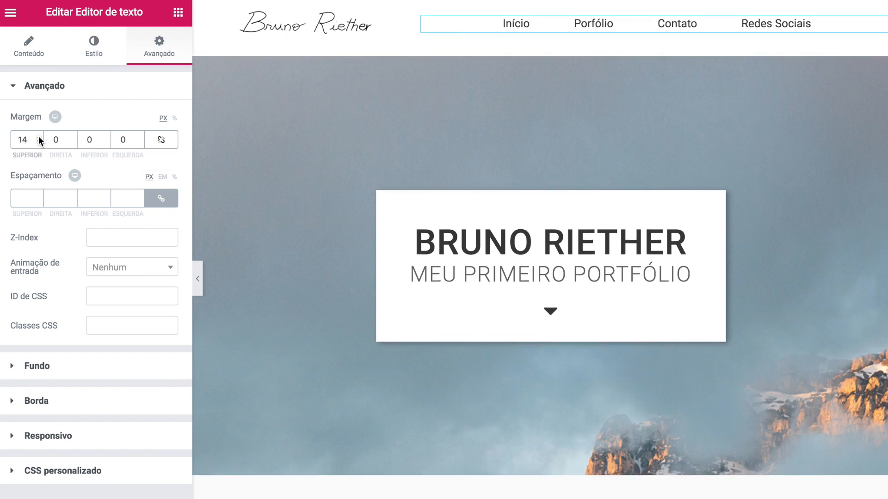
{"action": "left_click", "coordinate": [39, 138]}
{"action": "left_click", "coordinate": [39, 142]}
{"action": "left_click", "coordinate": [39, 137]}
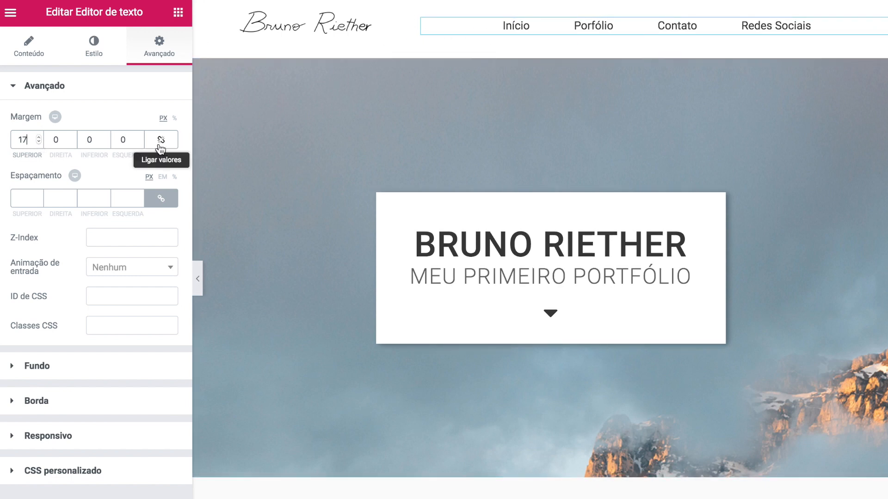
{"action": "left_click", "coordinate": [105, 141]}
{"action": "left_click", "coordinate": [106, 141]}
{"action": "left_click", "coordinate": [106, 142]}
{"action": "left_click", "coordinate": [106, 141]}
{"action": "left_click", "coordinate": [105, 141]}
{"action": "left_click", "coordinate": [106, 141]}
{"action": "left_click", "coordinate": [106, 142]}
{"action": "left_click", "coordinate": [105, 142]}
{"action": "left_click", "coordinate": [106, 142]}
{"action": "left_click", "coordinate": [106, 142]}
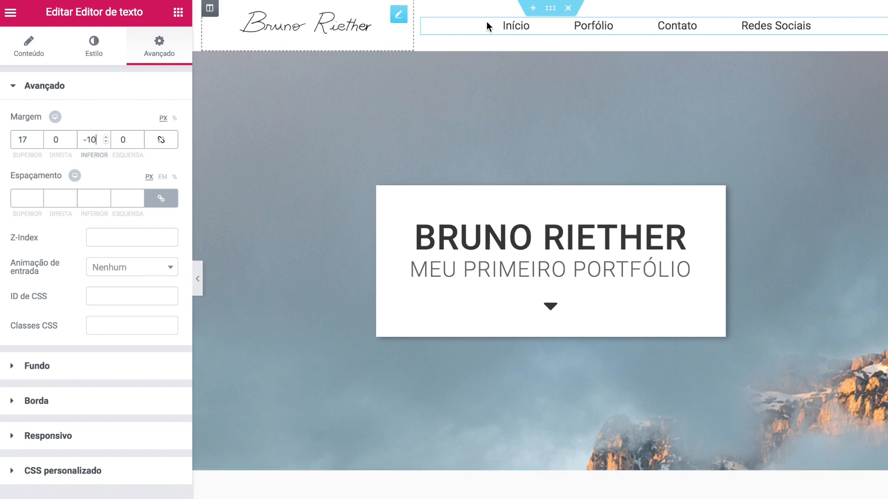
- Select the whole header section and open a blank new browser tab
{"action": "left_click", "coordinate": [524, 27]}
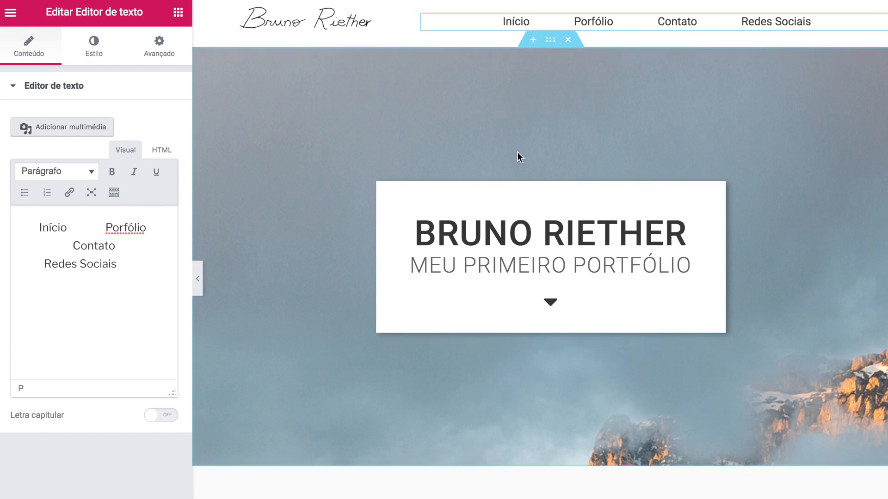
{"action": "scroll", "coordinate": [518, 153], "scroll_direction": "down", "scroll_amount": 8}
{"action": "scroll", "coordinate": [437, 188], "scroll_direction": "up", "scroll_amount": 10}
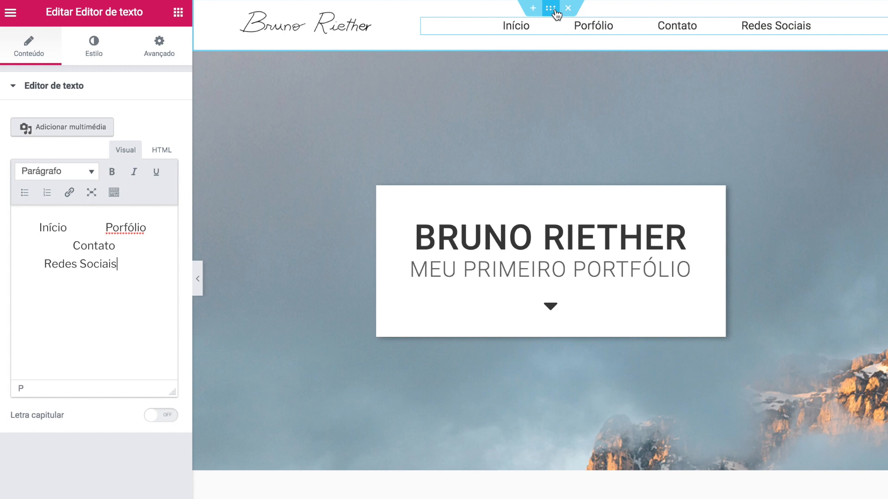
{"action": "left_click", "coordinate": [557, 15]}
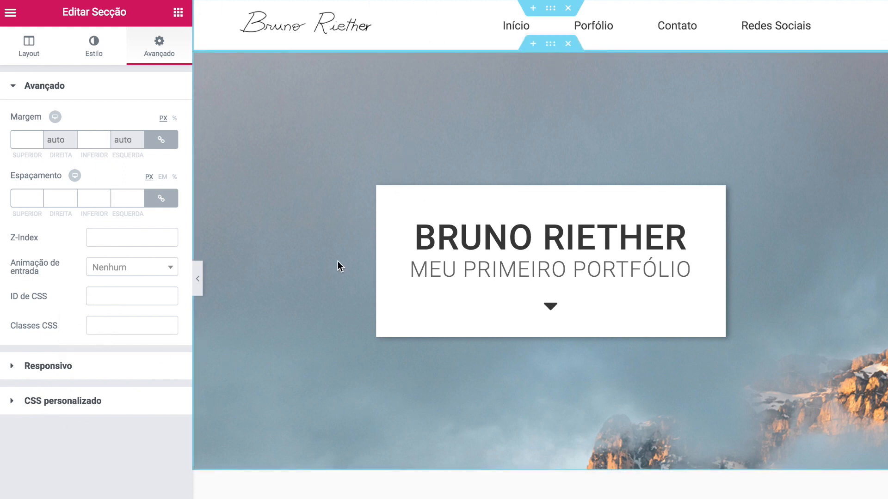
{"action": "key", "text": "super+t"}
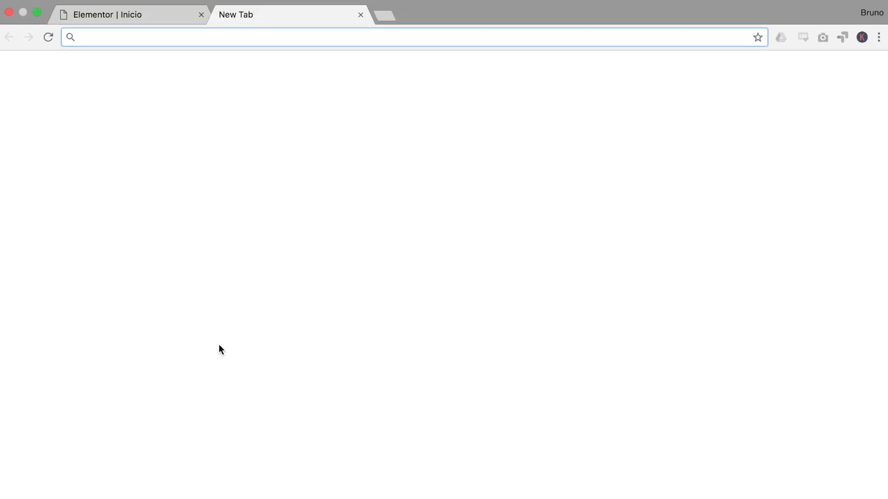
- Close the blank tab, review the header on the published page, and return to the editor
{"action": "key", "text": "super+w"}
{"action": "scroll", "coordinate": [358, 194], "scroll_direction": "down", "scroll_amount": 4}
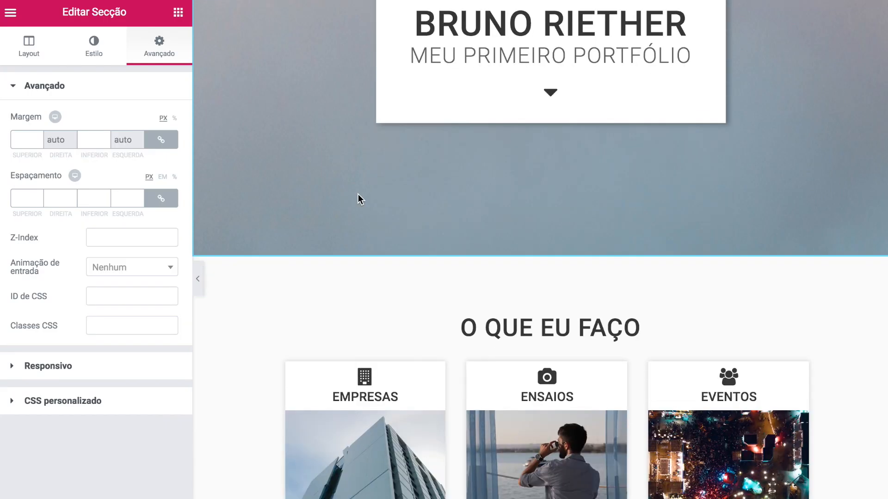
{"action": "scroll", "coordinate": [358, 194], "scroll_direction": "down", "scroll_amount": 8}
{"action": "scroll", "coordinate": [358, 194], "scroll_direction": "up", "scroll_amount": 14}
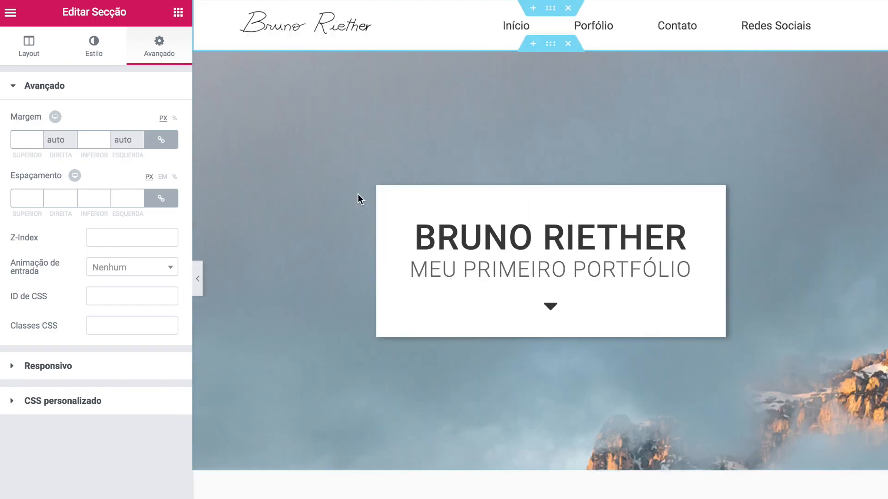
{"action": "key", "text": "ctrl+Right"}
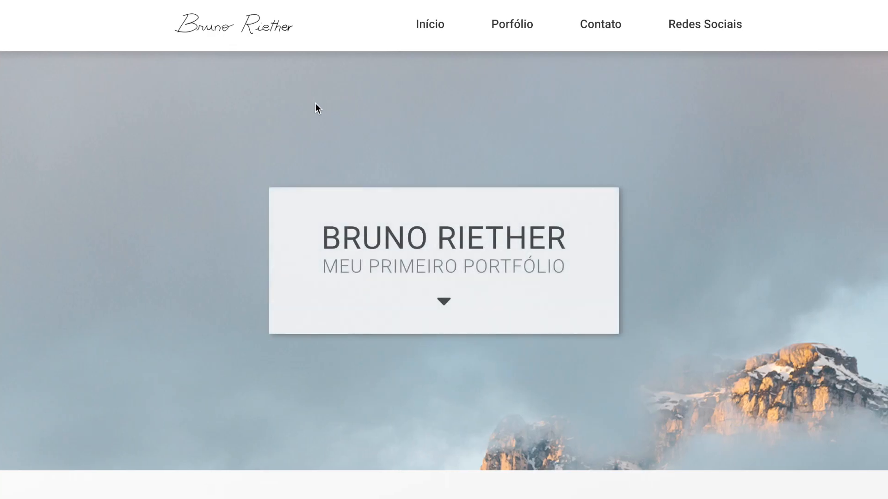
{"action": "scroll", "coordinate": [251, 133], "scroll_direction": "down", "scroll_amount": 5}
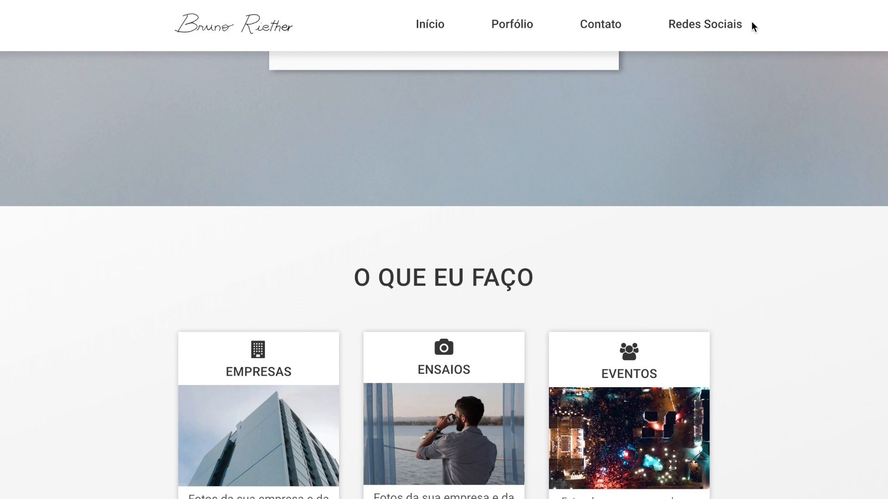
{"action": "key", "text": "ctrl+Left"}
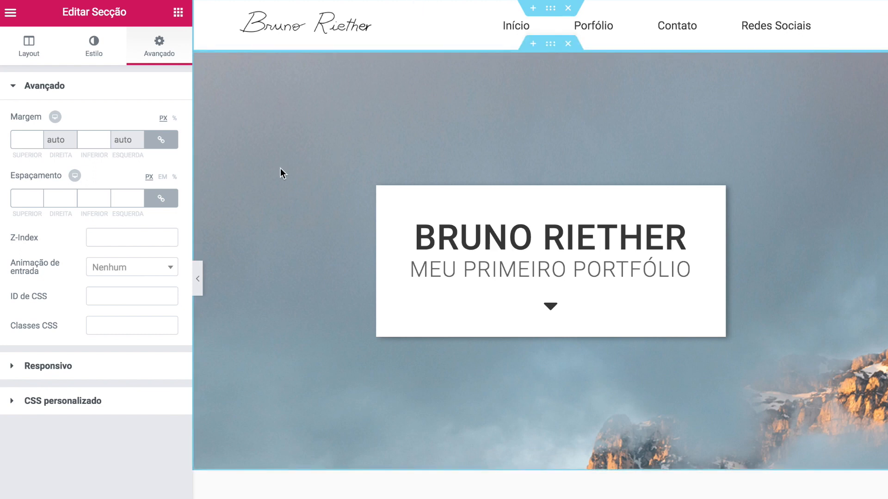
- Add a one-column section below the O QUE EU FAÇO service cards
{"action": "scroll", "coordinate": [281, 169], "scroll_direction": "down", "scroll_amount": 6}
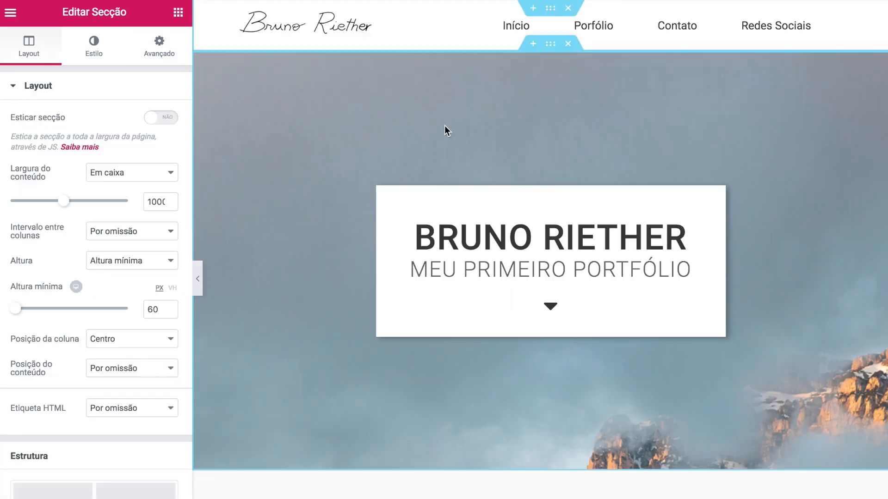
{"action": "scroll", "coordinate": [445, 125], "scroll_direction": "down", "scroll_amount": 10}
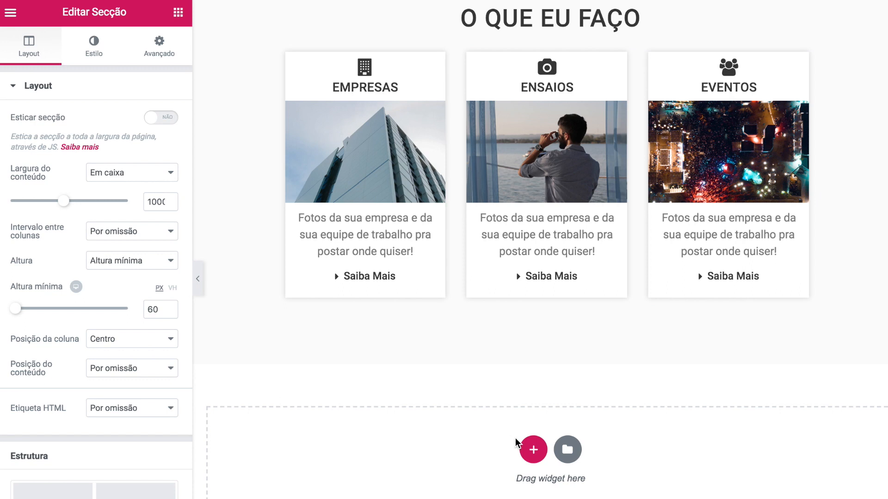
{"action": "left_click", "coordinate": [531, 450]}
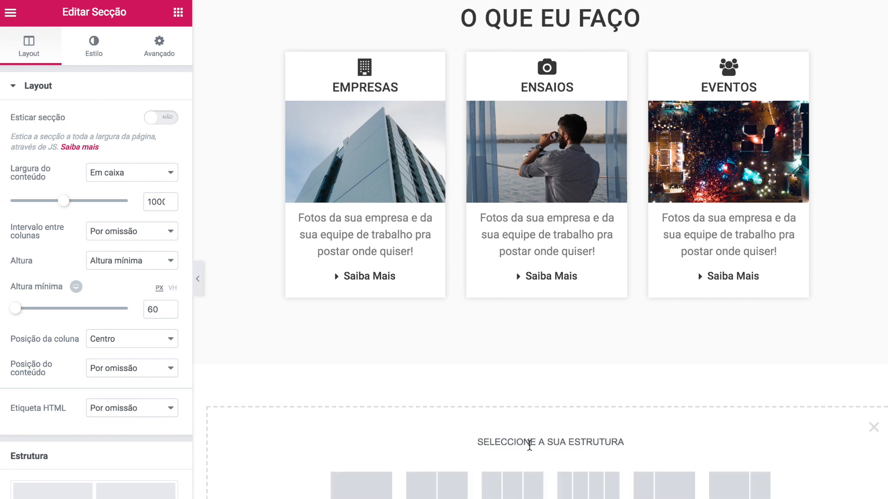
{"action": "scroll", "coordinate": [529, 446], "scroll_direction": "down", "scroll_amount": 1}
{"action": "left_click", "coordinate": [379, 424]}
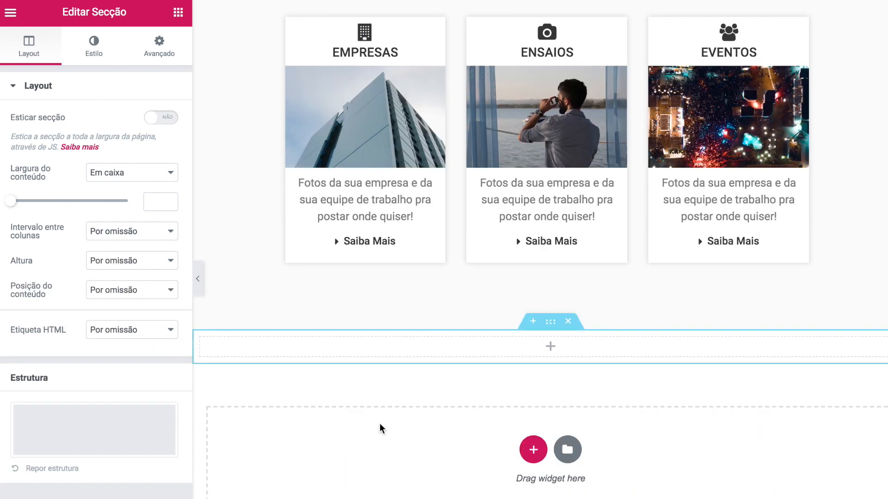
{"action": "scroll", "coordinate": [453, 392], "scroll_direction": "up", "scroll_amount": 2}
{"action": "scroll", "coordinate": [453, 392], "scroll_direction": "up", "scroll_amount": 10}
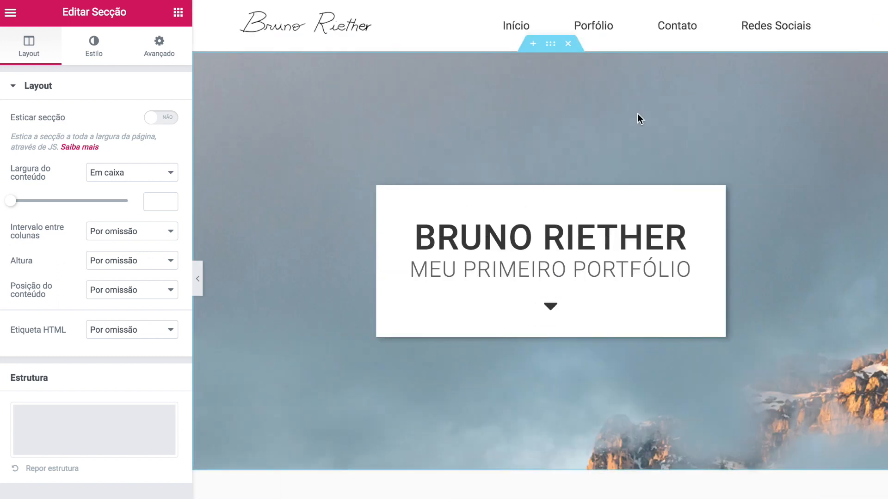
{"action": "scroll", "coordinate": [420, 263], "scroll_direction": "down", "scroll_amount": 10}
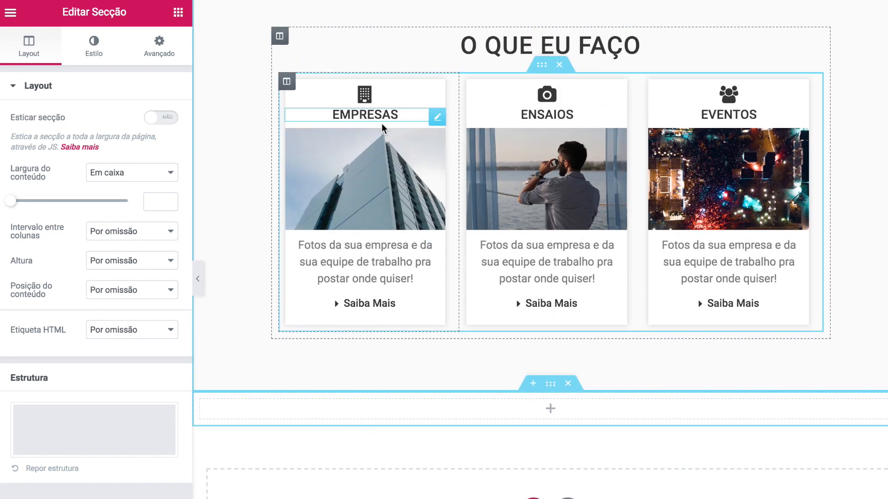
{"action": "scroll", "coordinate": [499, 305], "scroll_direction": "down", "scroll_amount": 2}
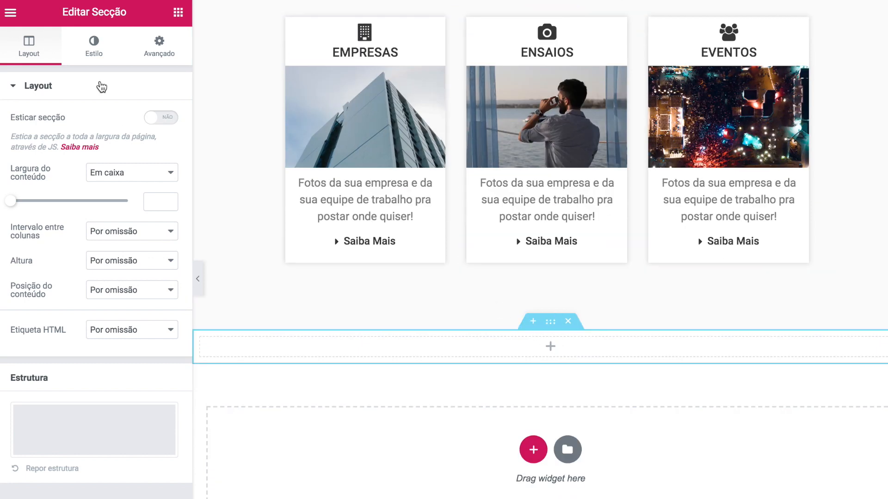
- Give the new section a Clássico background in dark grey #363636
{"action": "left_click", "coordinate": [84, 48]}
{"action": "left_click", "coordinate": [102, 150]}
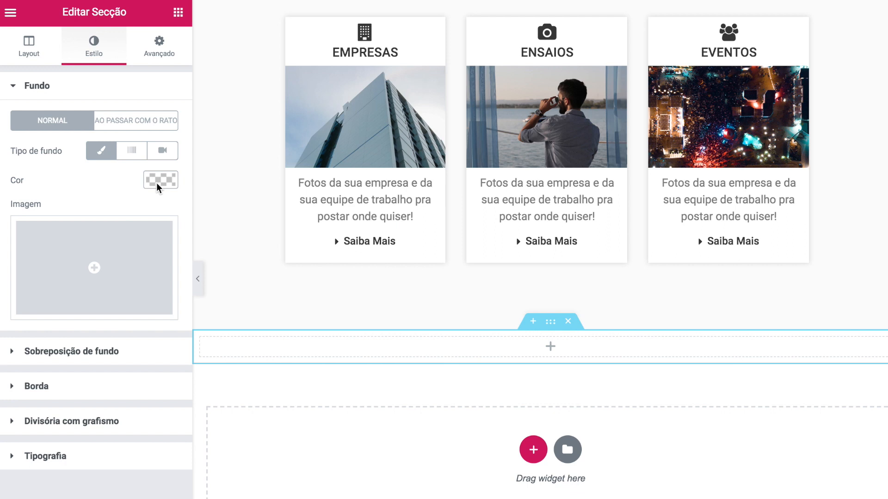
{"action": "left_click", "coordinate": [157, 180]}
{"action": "type", "text": "#363636"}
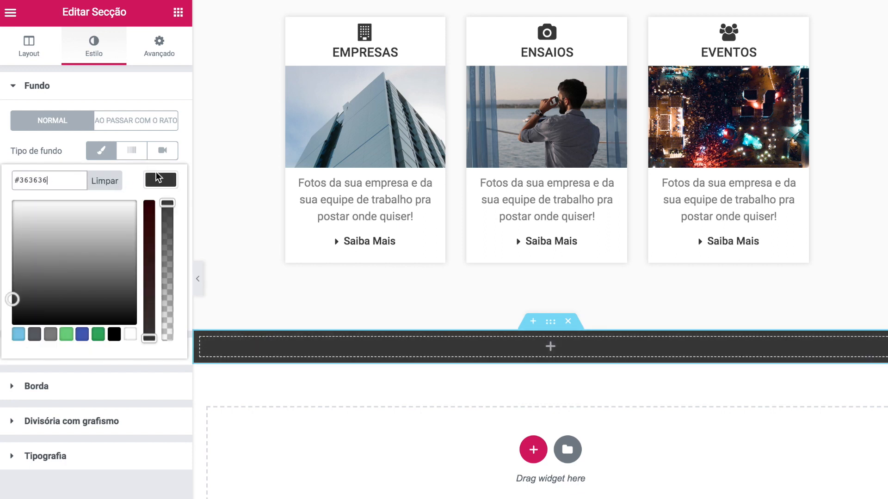
{"action": "left_click", "coordinate": [159, 179]}
{"action": "left_click", "coordinate": [182, 19]}
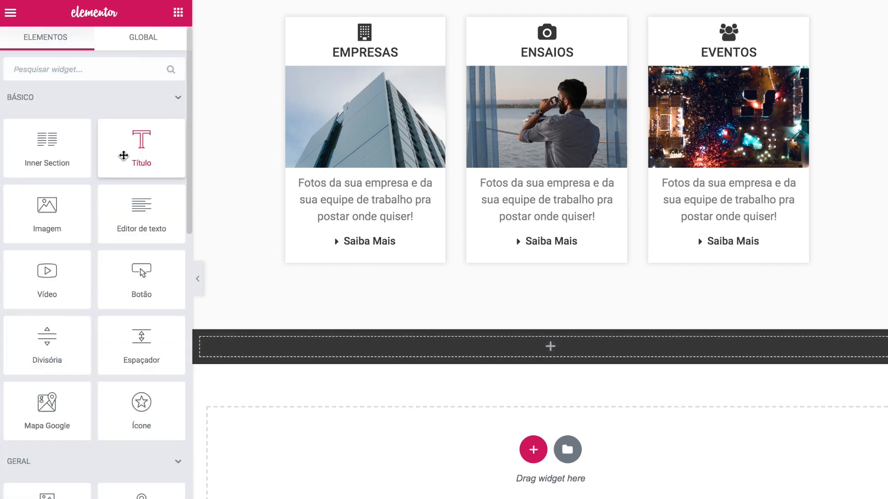
- Duplicate the O QUE EU FAÇO heading into the dark section, reworded to 'Cliente em primeiro lugar'
{"action": "scroll", "coordinate": [615, 111], "scroll_direction": "up", "scroll_amount": 3}
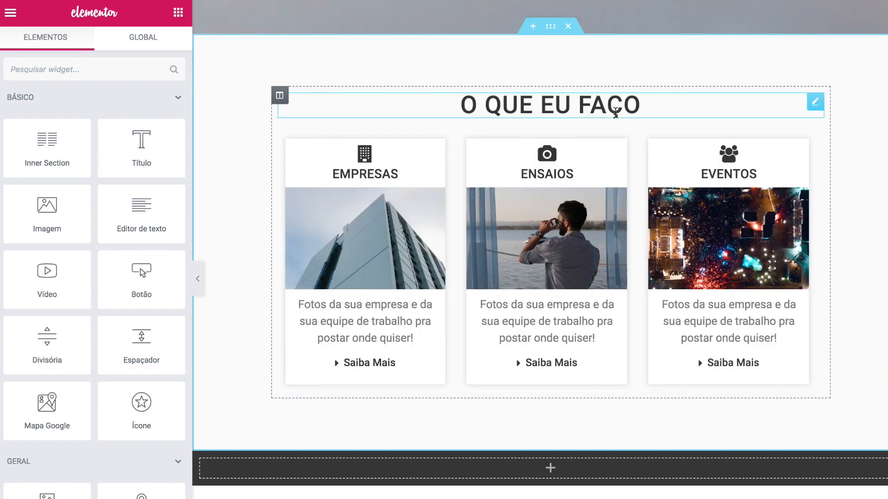
{"action": "right_click", "coordinate": [812, 100]}
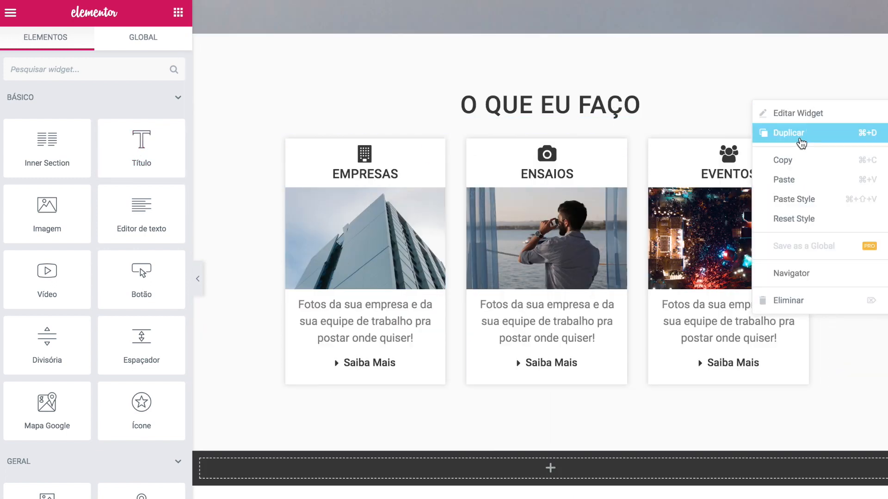
{"action": "left_click", "coordinate": [801, 141]}
{"action": "scroll", "coordinate": [801, 142], "scroll_direction": "down", "scroll_amount": 2}
{"action": "left_click_drag", "start_coordinate": [814, 83], "coordinate": [586, 409]}
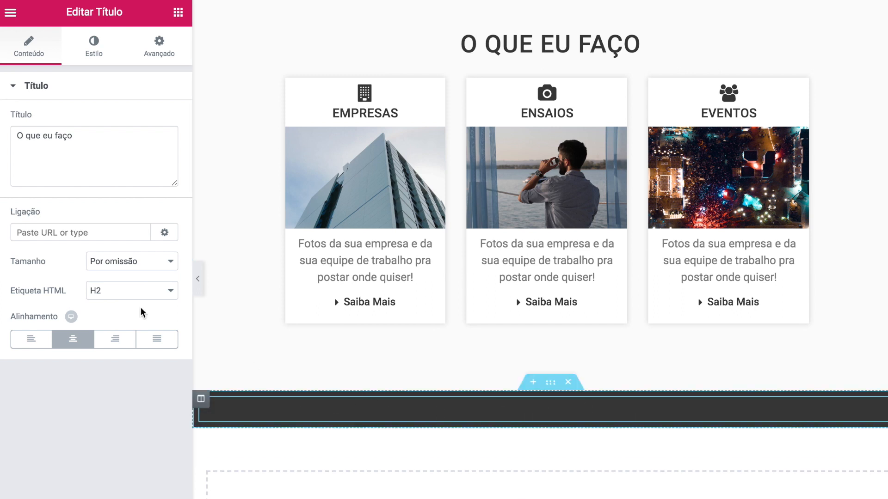
{"action": "left_click", "coordinate": [101, 153]}
{"action": "key", "text": "super+a"}
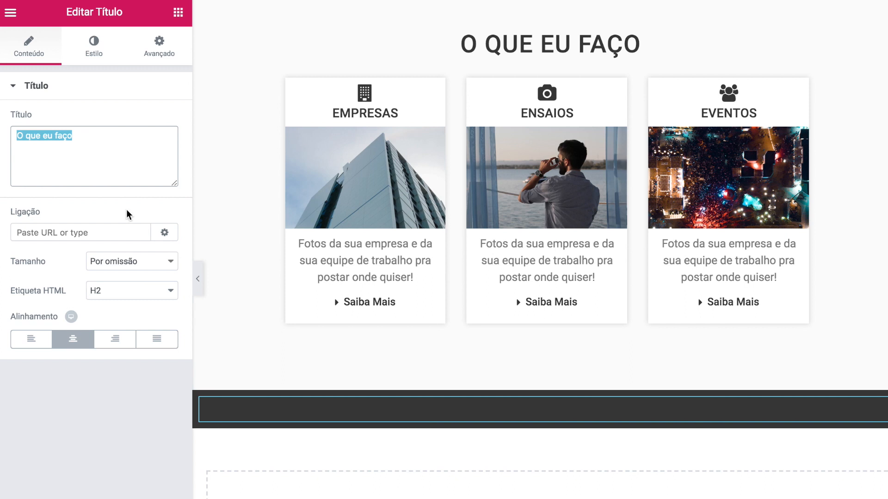
{"action": "type", "text": "Cliente em primeiro lugar"}
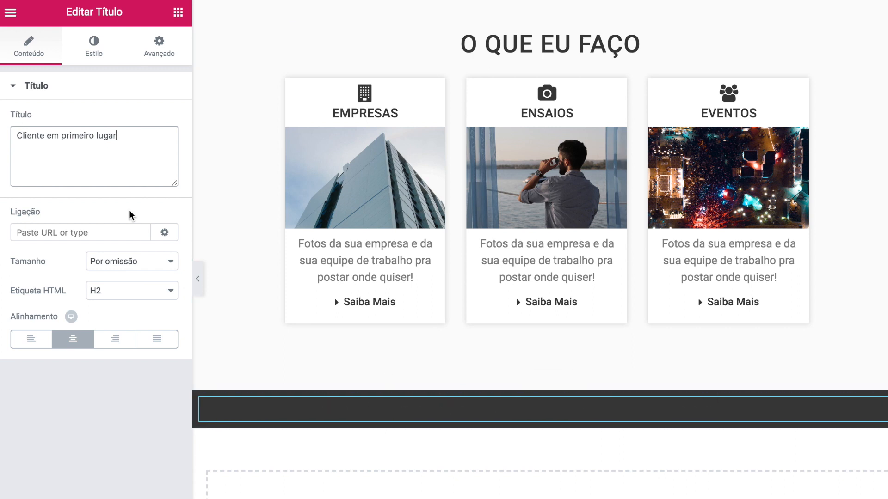
- Change the new heading's text colour to light #efefef
{"action": "left_click", "coordinate": [92, 49]}
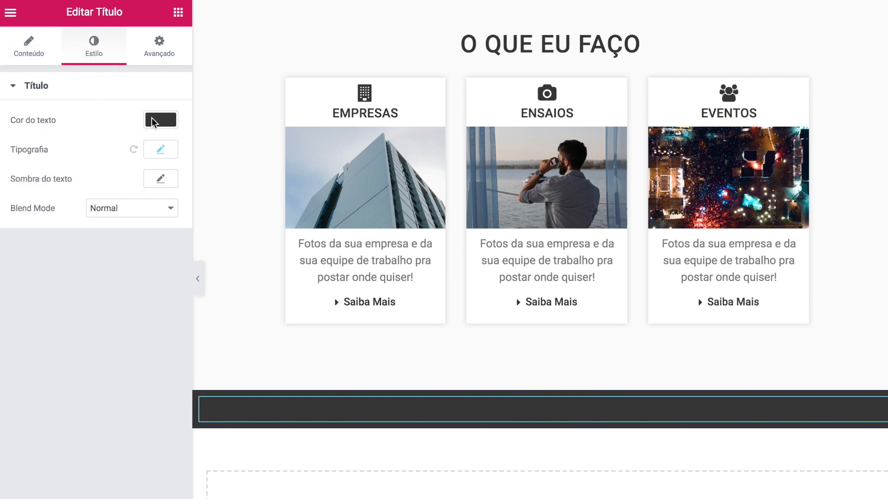
{"action": "left_click", "coordinate": [161, 120]}
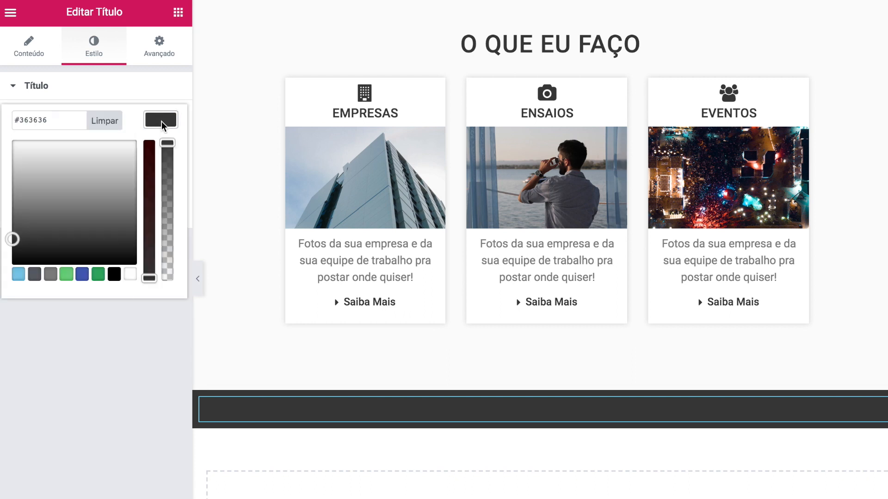
{"action": "left_click_drag", "start_coordinate": [36, 210], "coordinate": [1, 148]}
{"action": "left_click", "coordinate": [1, 150]}
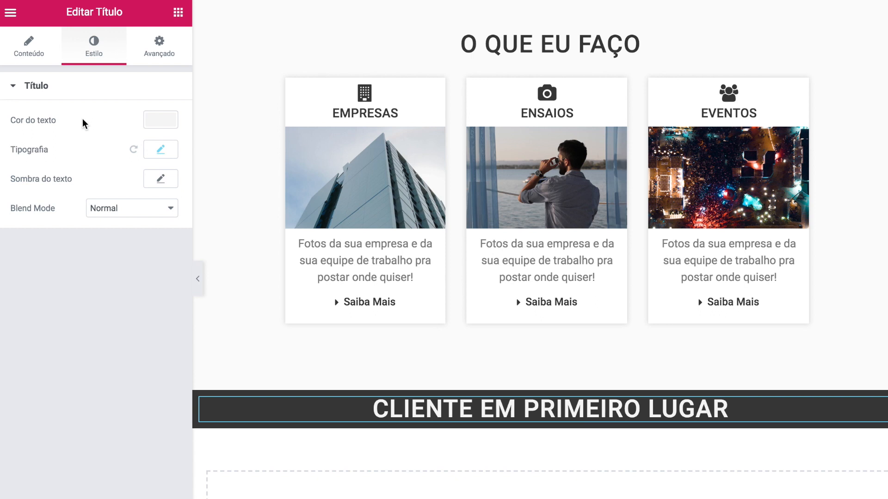
{"action": "scroll", "coordinate": [414, 418], "scroll_direction": "up", "scroll_amount": 1}
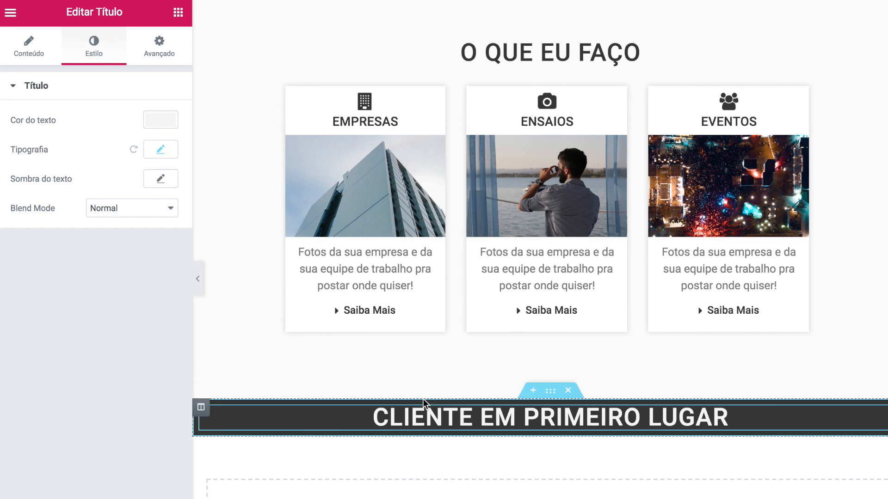
{"action": "left_click", "coordinate": [549, 396]}
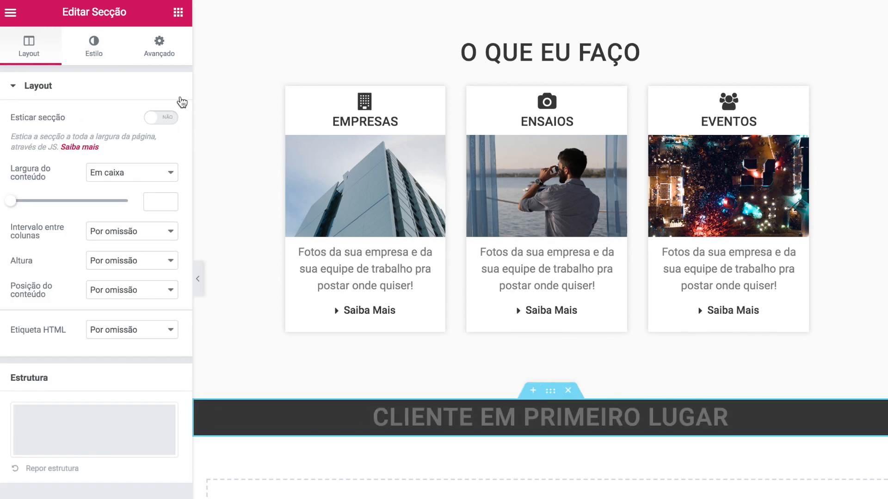
- Check the O QUE EU FAÇO cards section's padding values for reference
{"action": "left_click", "coordinate": [158, 55]}
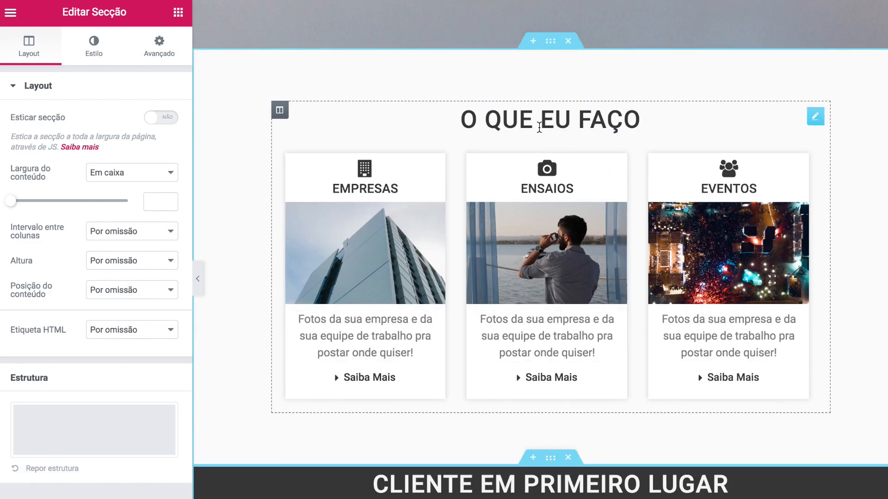
{"action": "left_click", "coordinate": [549, 41]}
{"action": "left_click", "coordinate": [161, 47]}
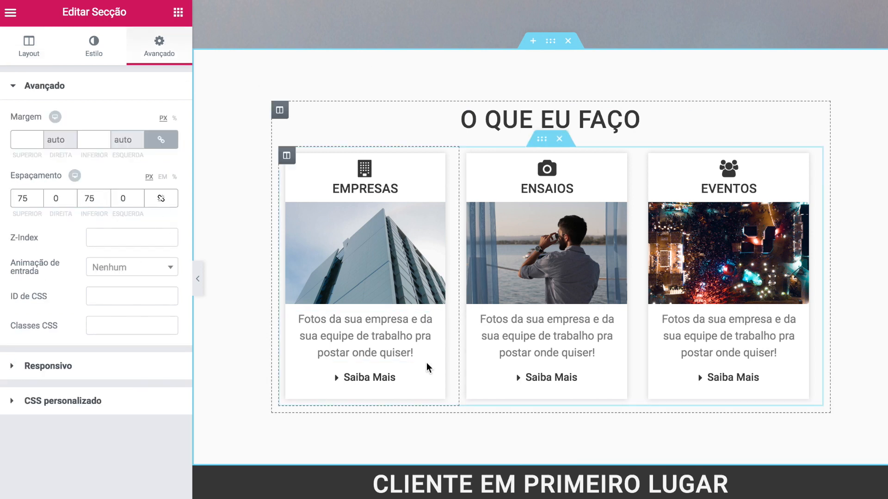
- Unlink the dark section's padding and set top and bottom to 75 px
{"action": "left_click", "coordinate": [550, 458]}
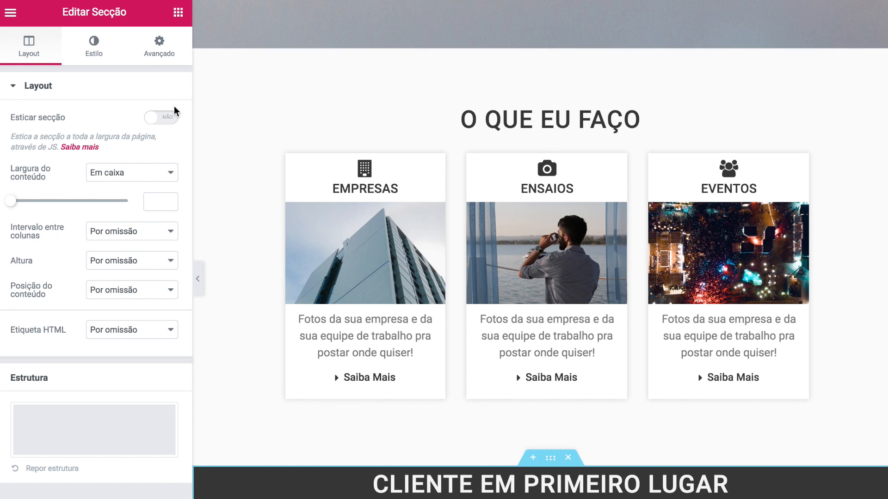
{"action": "left_click", "coordinate": [159, 52]}
{"action": "left_click", "coordinate": [157, 198]}
{"action": "double_click", "coordinate": [100, 198]}
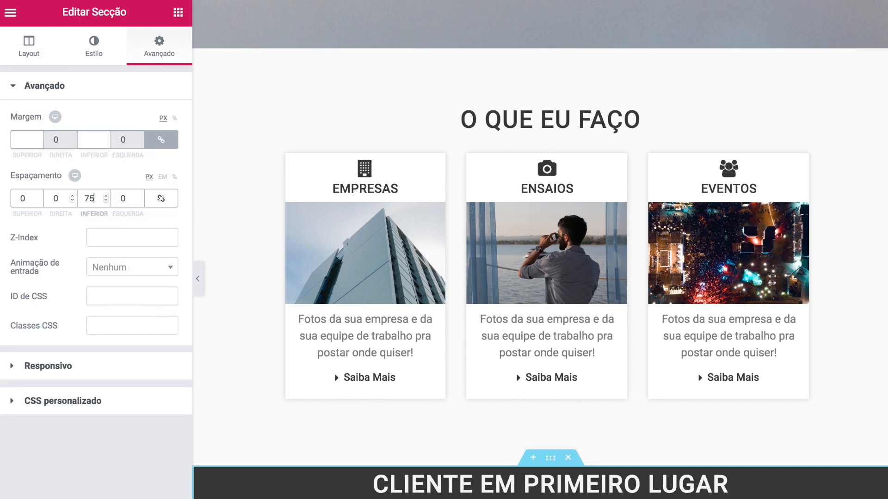
{"action": "double_click", "coordinate": [18, 199]}
{"action": "type", "text": "75"}
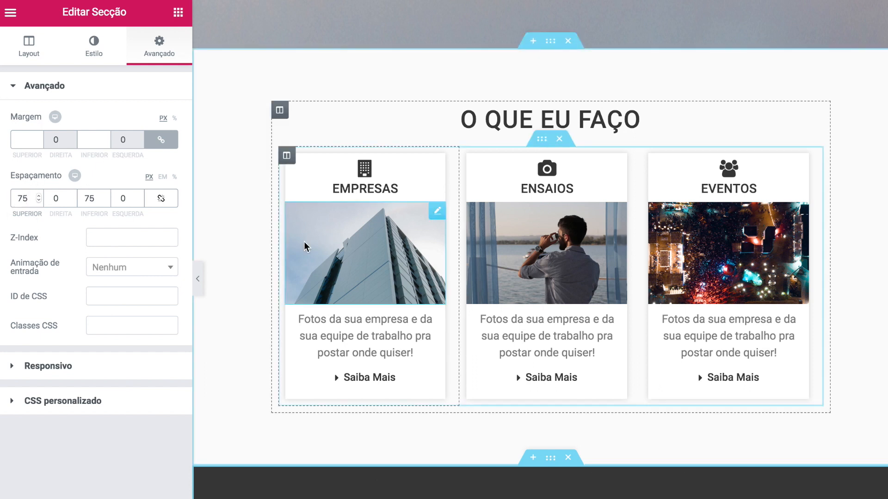
{"action": "scroll", "coordinate": [305, 245], "scroll_direction": "down", "scroll_amount": 1}
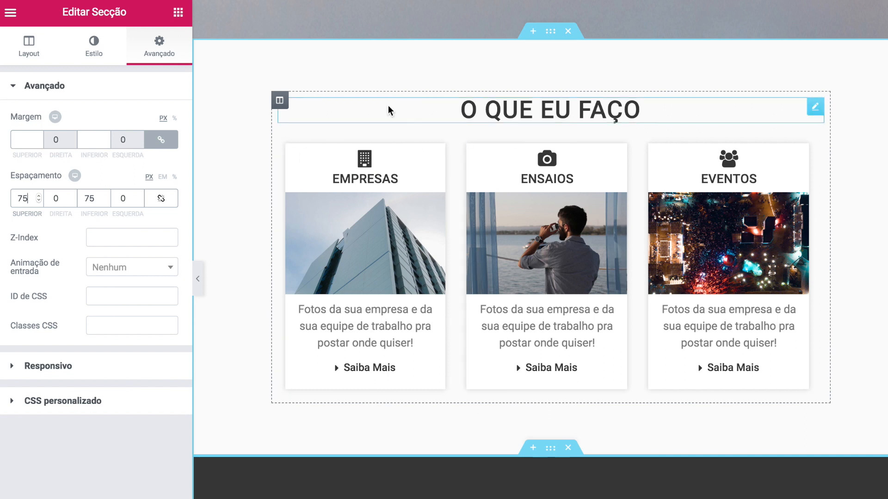
{"action": "scroll", "coordinate": [279, 202], "scroll_direction": "down", "scroll_amount": 2}
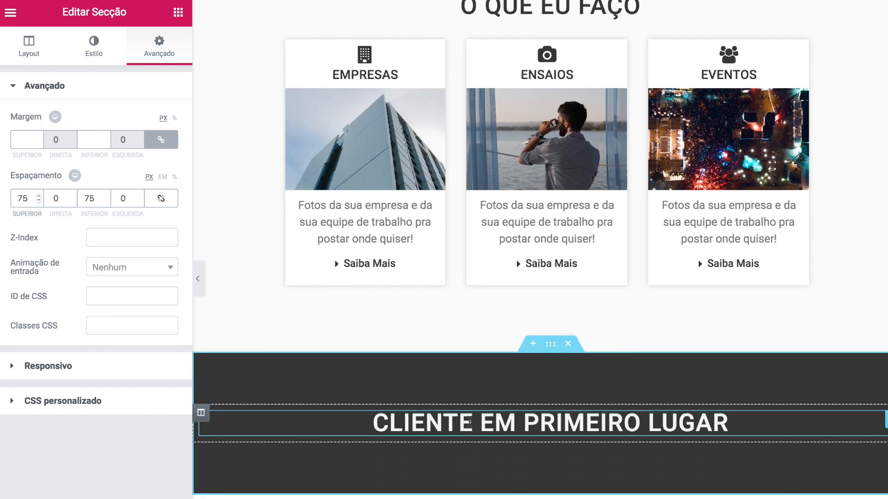
{"action": "scroll", "coordinate": [468, 421], "scroll_direction": "down", "scroll_amount": 3}
{"action": "left_click", "coordinate": [469, 421]}
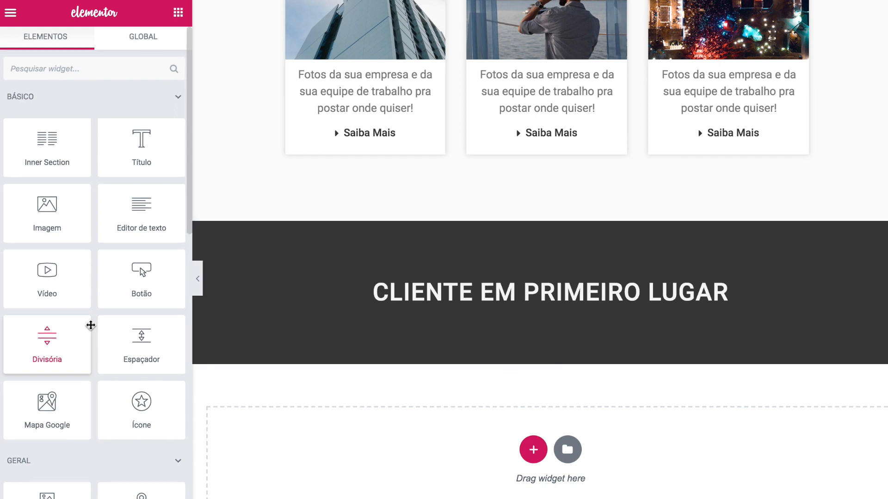
- Add an image carousel to the dark section with three uploaded client logos, including IMG07_logo_aEscoladeSites.png
{"action": "scroll", "coordinate": [90, 329], "scroll_direction": "down", "scroll_amount": 5}
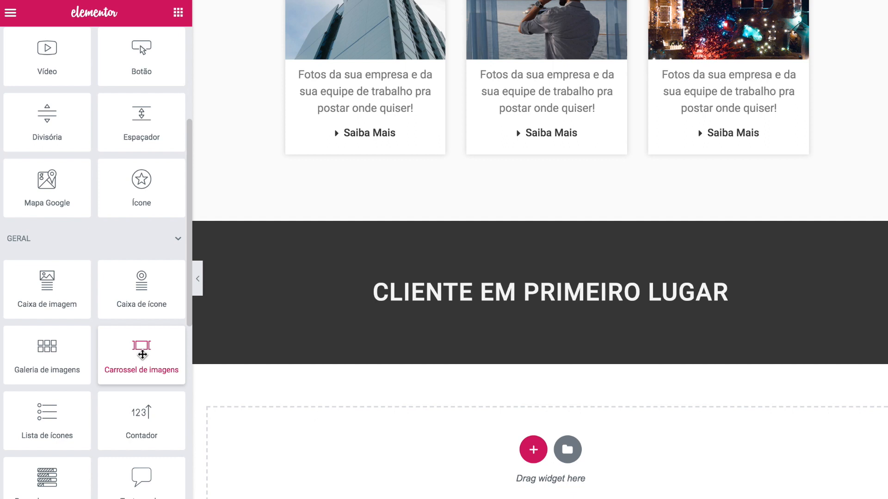
{"action": "left_click_drag", "start_coordinate": [139, 351], "coordinate": [499, 306]}
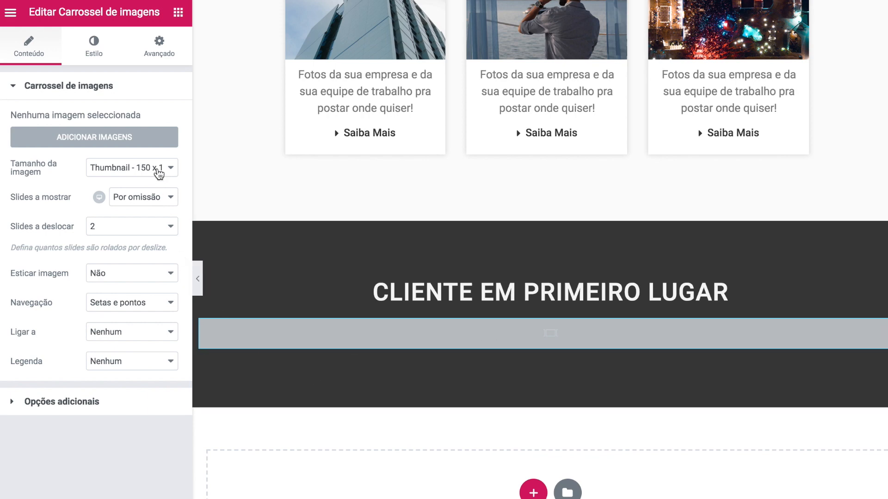
{"action": "left_click", "coordinate": [140, 138]}
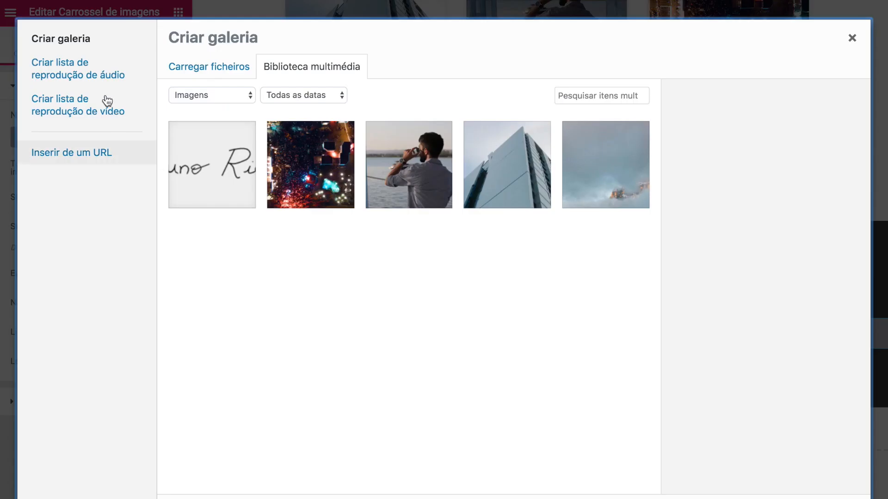
{"action": "left_click", "coordinate": [209, 67]}
{"action": "left_click", "coordinate": [488, 276]}
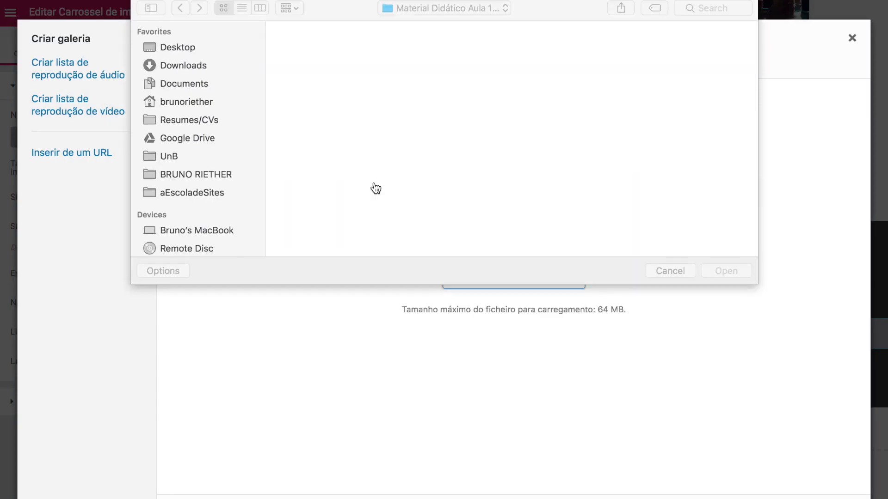
{"action": "double_click", "coordinate": [302, 134]}
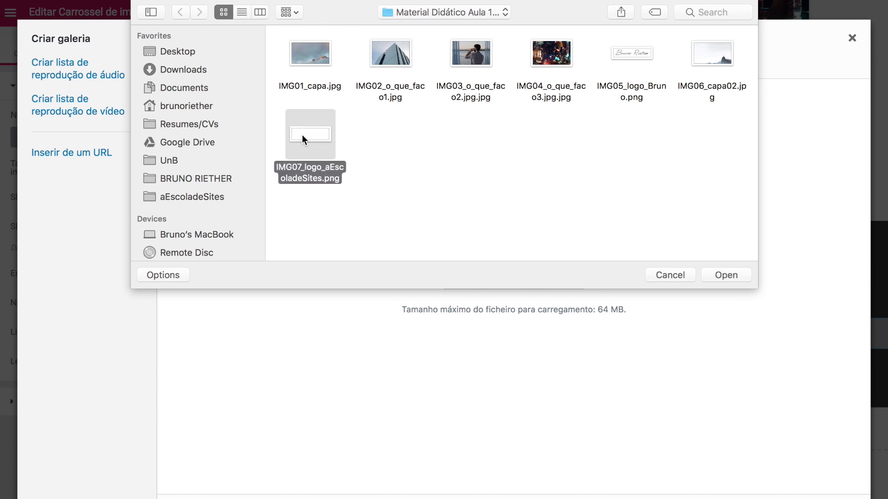
{"action": "left_click", "coordinate": [796, 461]}
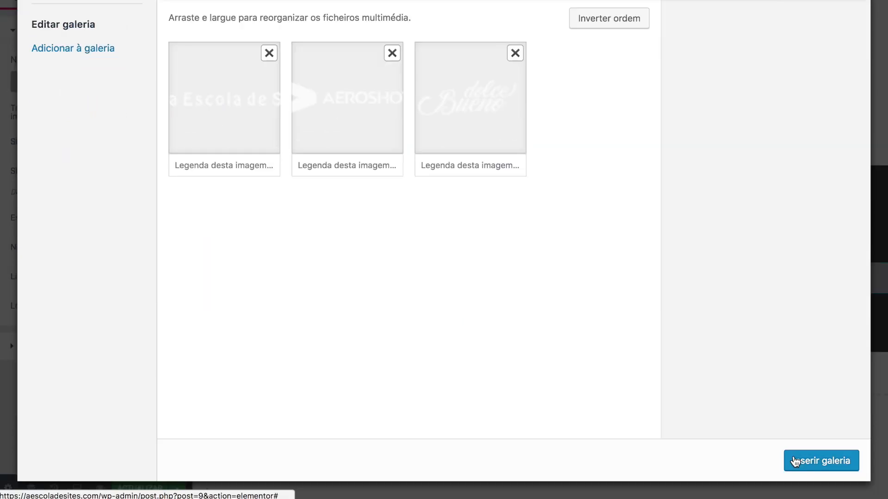
{"action": "left_click", "coordinate": [819, 464]}
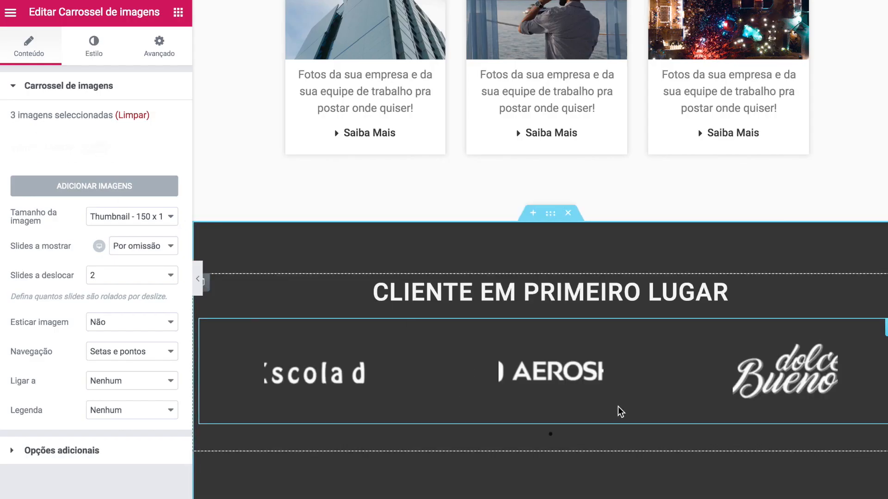
- Set the carousel's Tamanho da imagem to Original and Navegação to Nenhum
{"action": "left_click", "coordinate": [113, 216]}
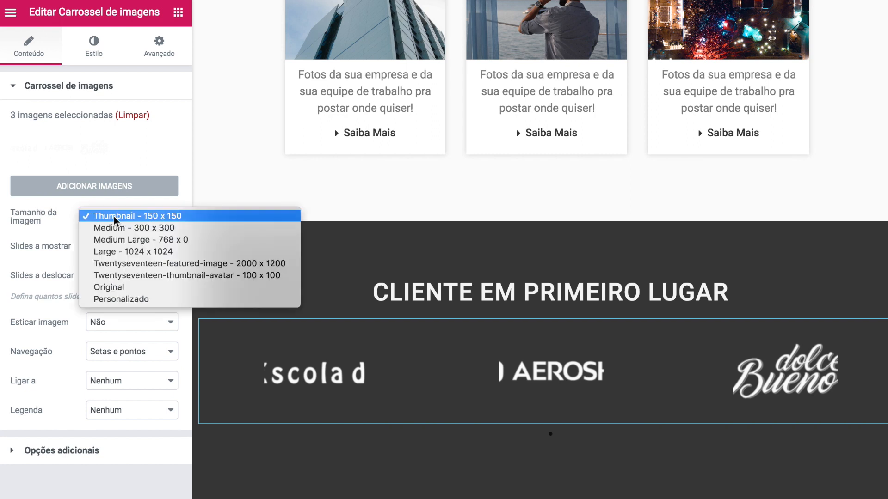
{"action": "left_click", "coordinate": [123, 288]}
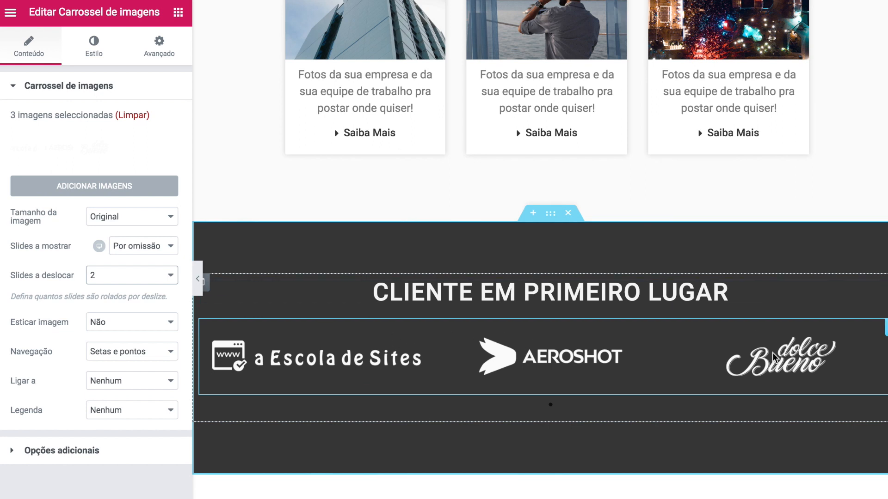
{"action": "left_click", "coordinate": [62, 450]}
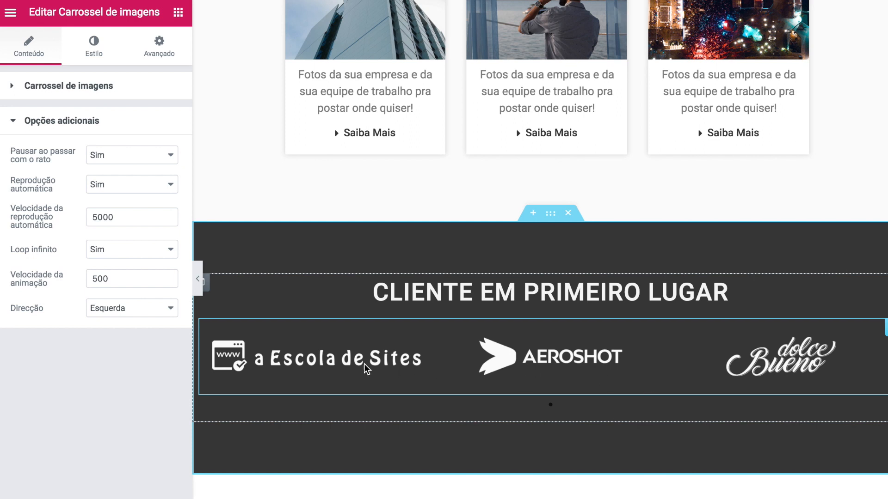
{"action": "scroll", "coordinate": [393, 301], "scroll_direction": "down", "scroll_amount": 1}
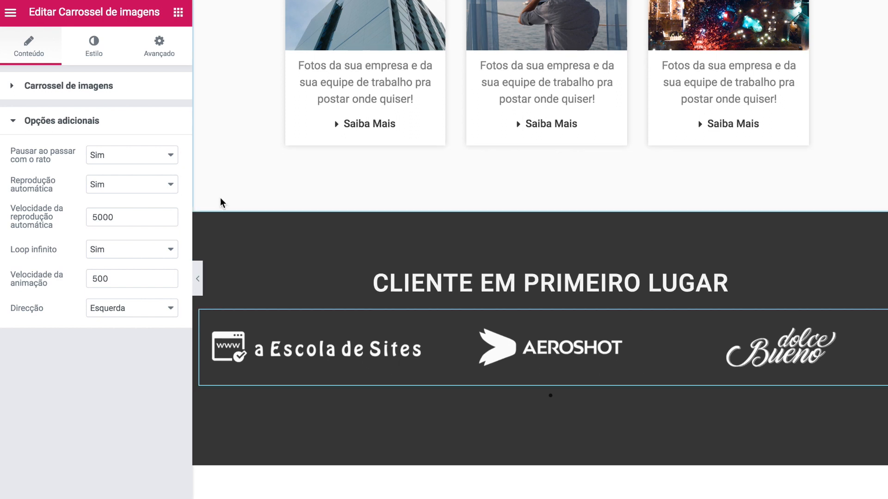
{"action": "left_click", "coordinate": [13, 86]}
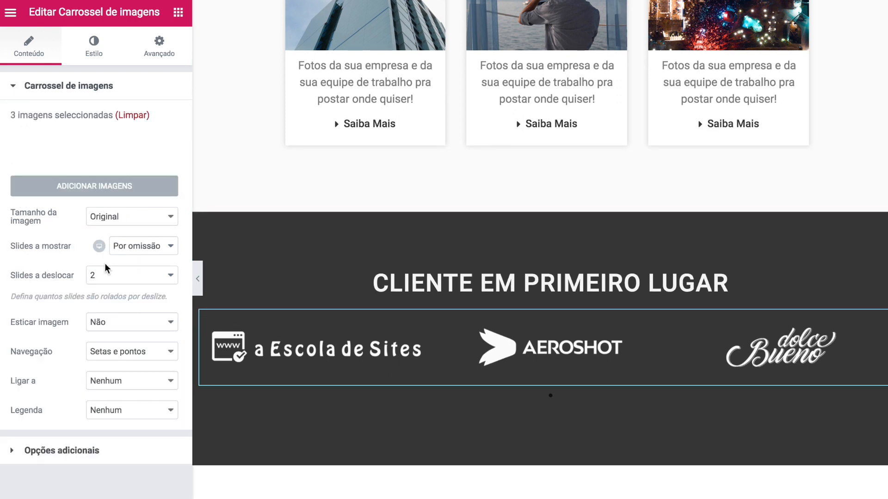
{"action": "left_click", "coordinate": [124, 354]}
{"action": "left_click", "coordinate": [118, 385]}
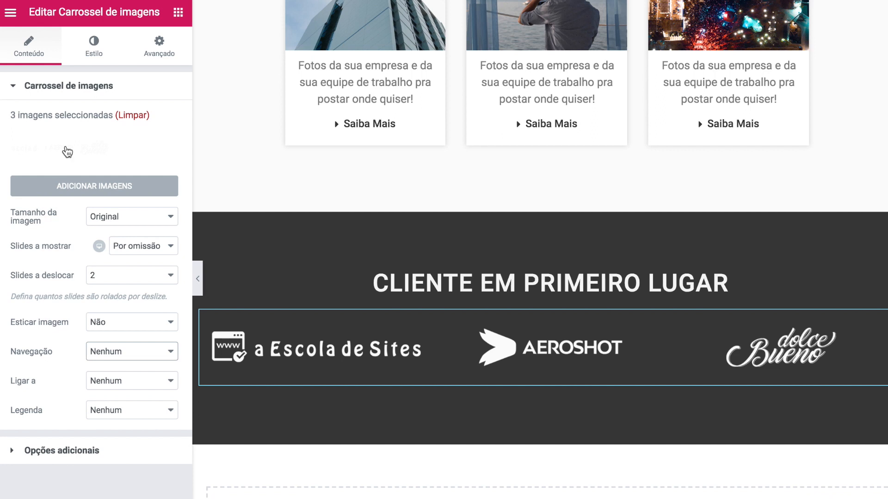
- Unlink the carousel's Avançado spacing and give it 20 px top padding
{"action": "left_click", "coordinate": [149, 55]}
{"action": "left_click", "coordinate": [160, 139]}
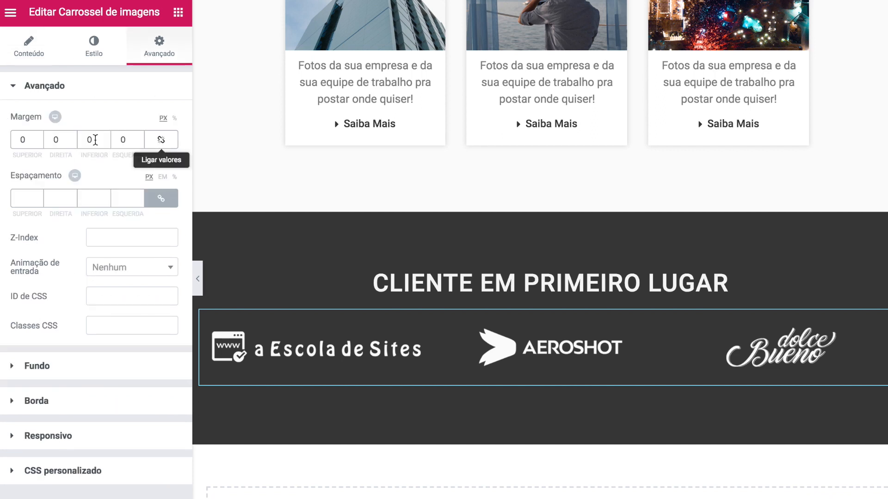
{"action": "left_click", "coordinate": [163, 204]}
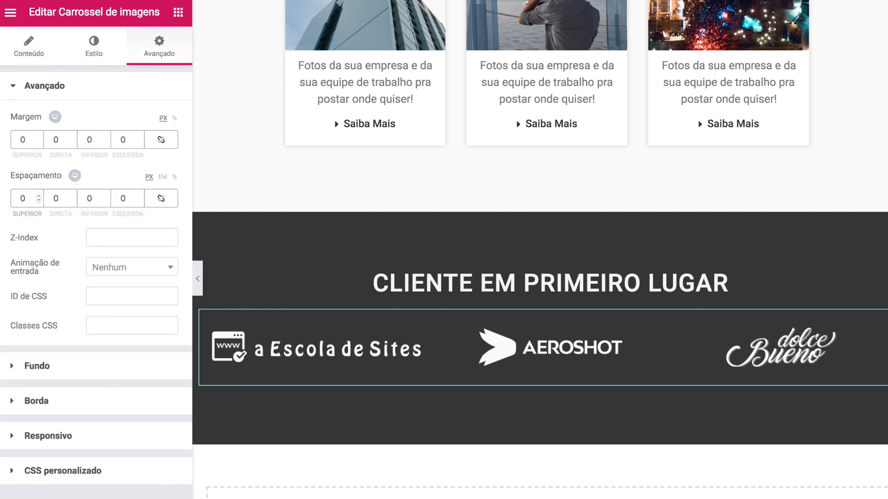
{"action": "type", "text": "20"}
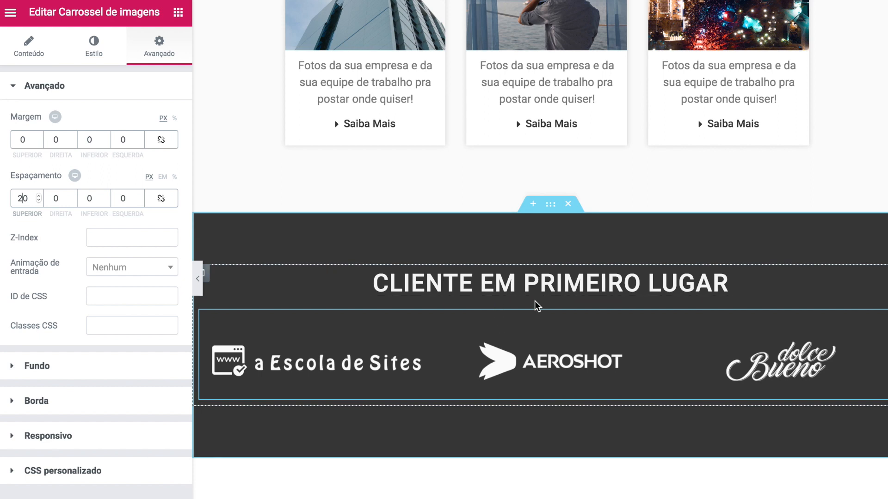
{"action": "scroll", "coordinate": [534, 301], "scroll_direction": "down", "scroll_amount": 1}
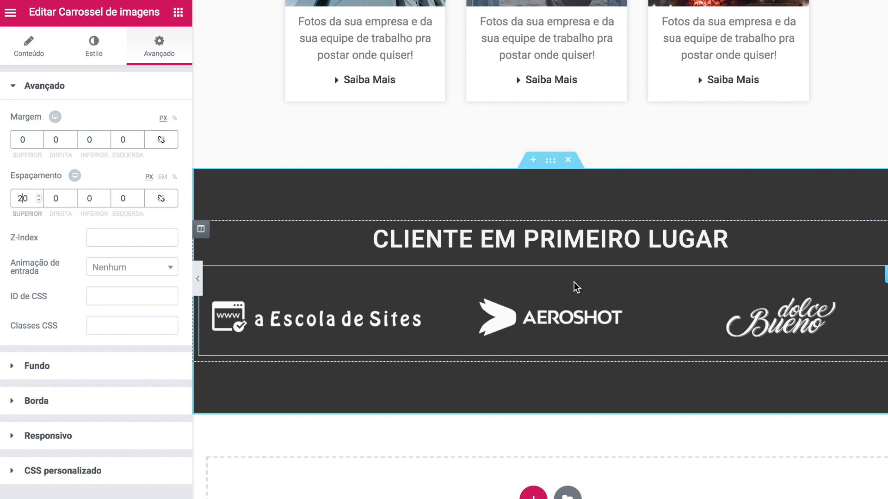
- Set the dark section's Inferior shape divider Tipo to Foco com transparência
{"action": "left_click", "coordinate": [550, 161]}
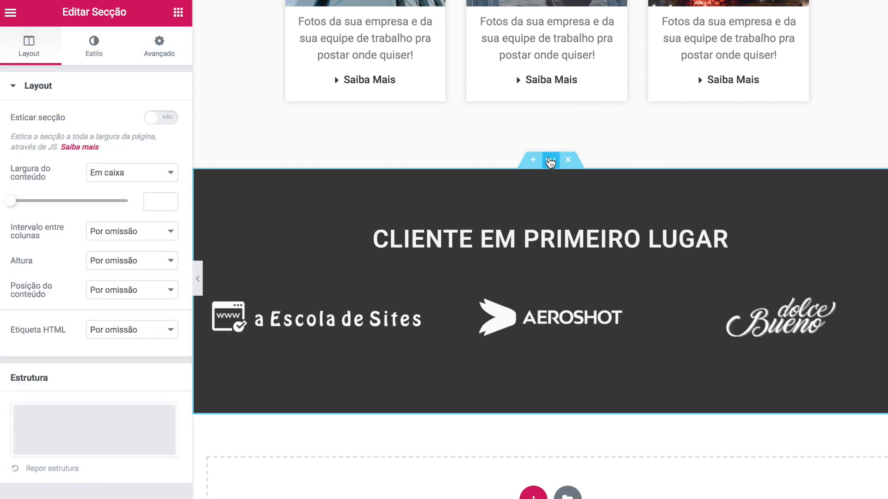
{"action": "left_click", "coordinate": [101, 44]}
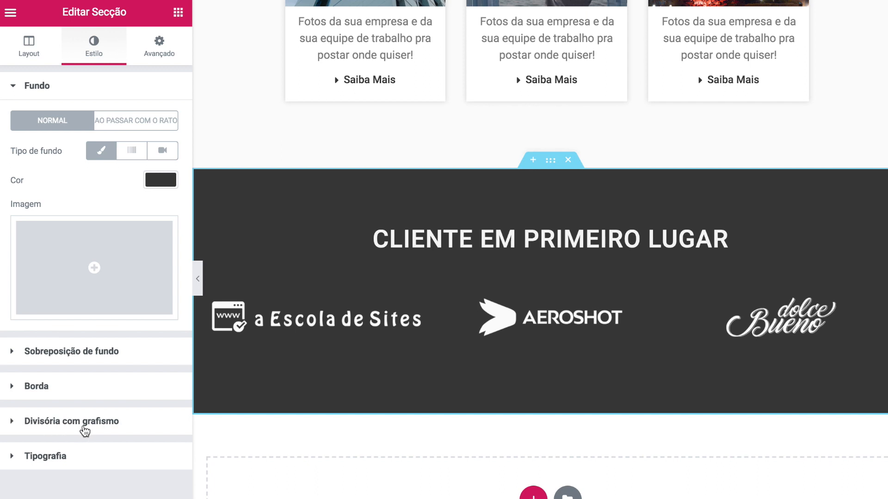
{"action": "left_click", "coordinate": [17, 424]}
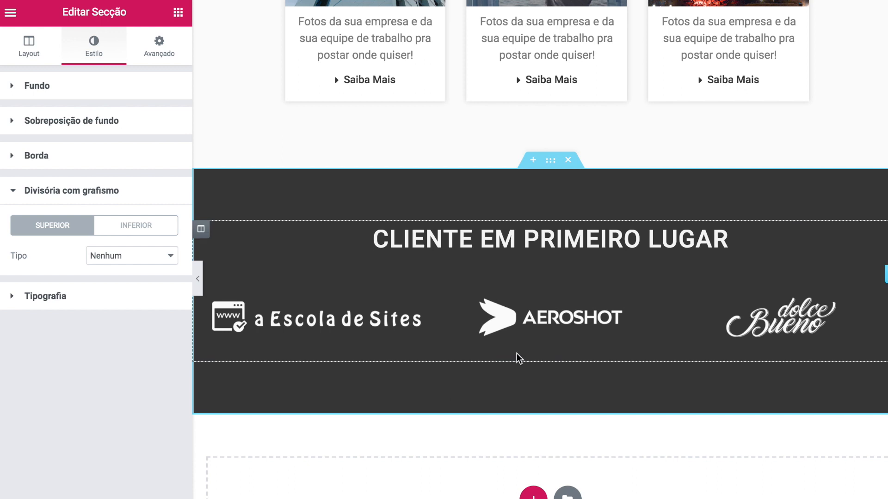
{"action": "left_click", "coordinate": [144, 229]}
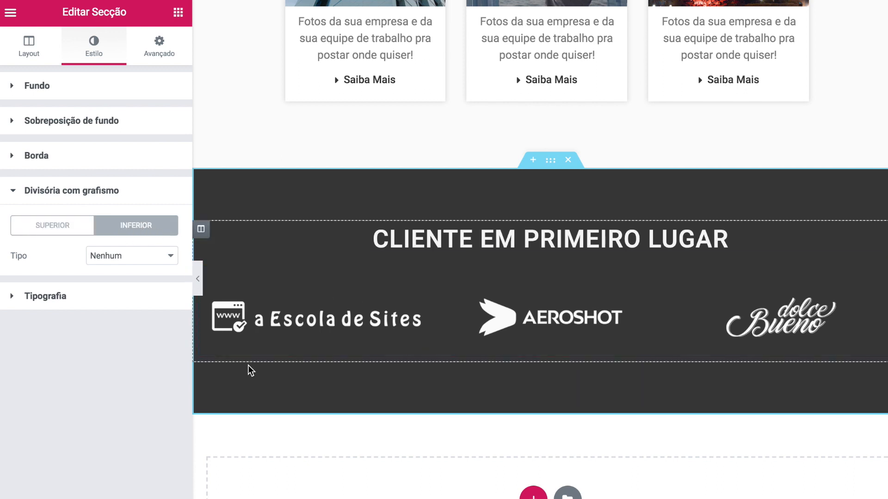
{"action": "left_click", "coordinate": [123, 256]}
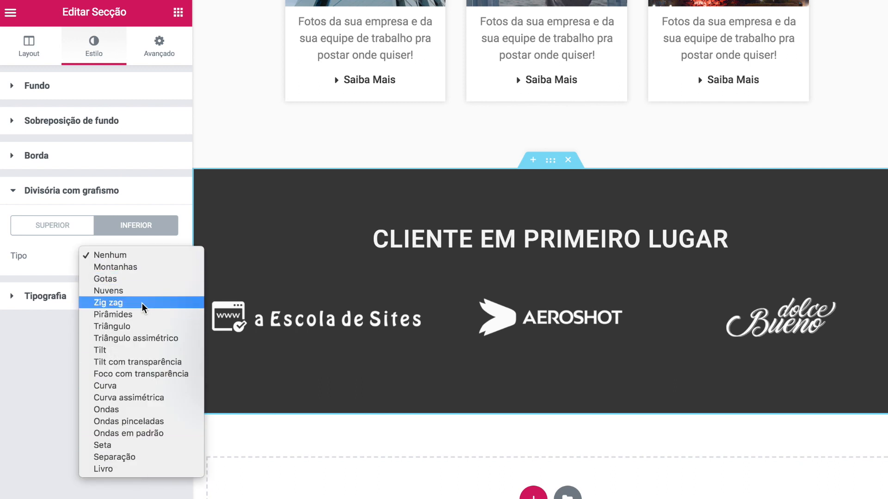
{"action": "left_click", "coordinate": [136, 374]}
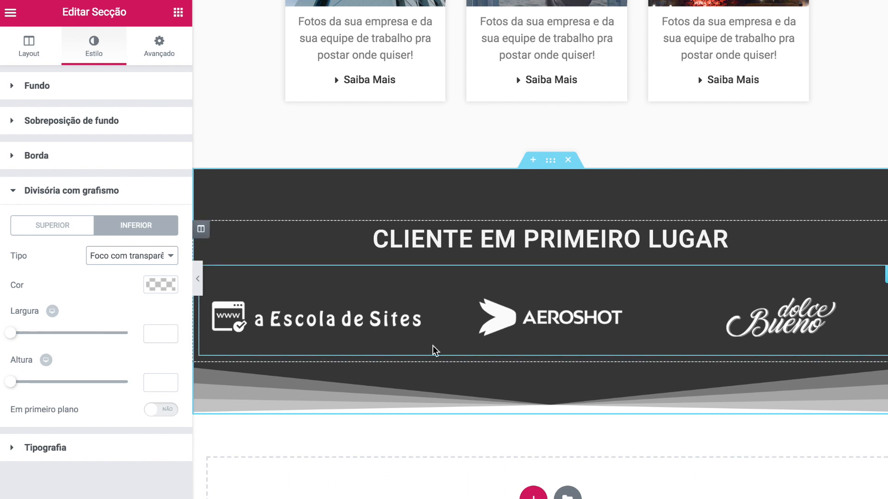
{"action": "scroll", "coordinate": [433, 346], "scroll_direction": "up", "scroll_amount": 1}
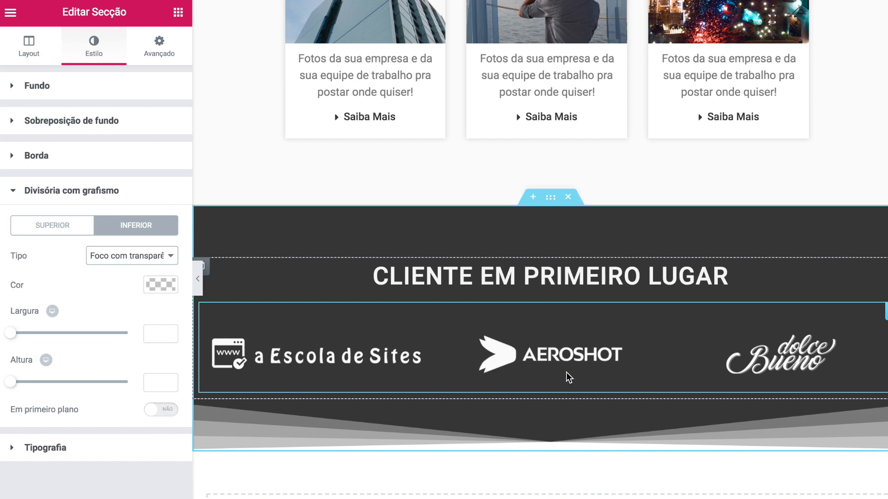
{"action": "scroll", "coordinate": [566, 373], "scroll_direction": "down", "scroll_amount": 2}
- Add an empty one-column section below the client logos
{"action": "left_click", "coordinate": [536, 448]}
{"action": "scroll", "coordinate": [390, 397], "scroll_direction": "down", "scroll_amount": 2}
{"action": "left_click", "coordinate": [368, 414]}
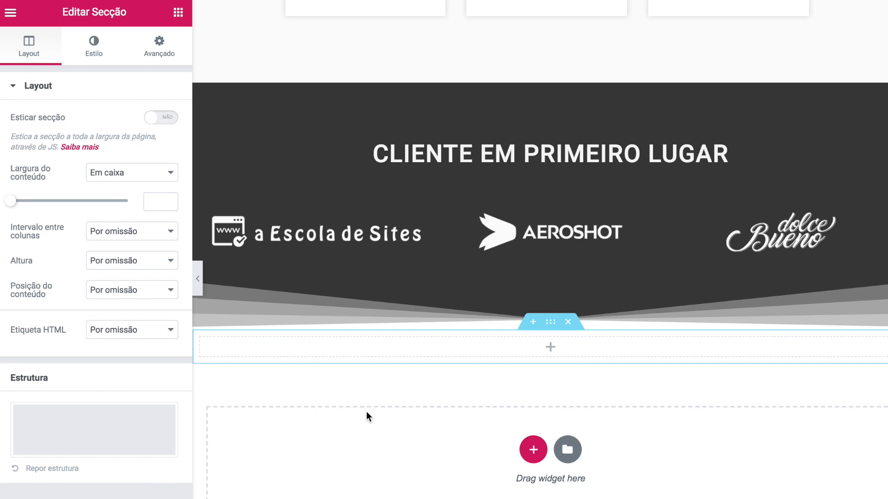
- Place a Testemunho widget in the new section and paste the photographer quote as its content
{"action": "left_click", "coordinate": [178, 12]}
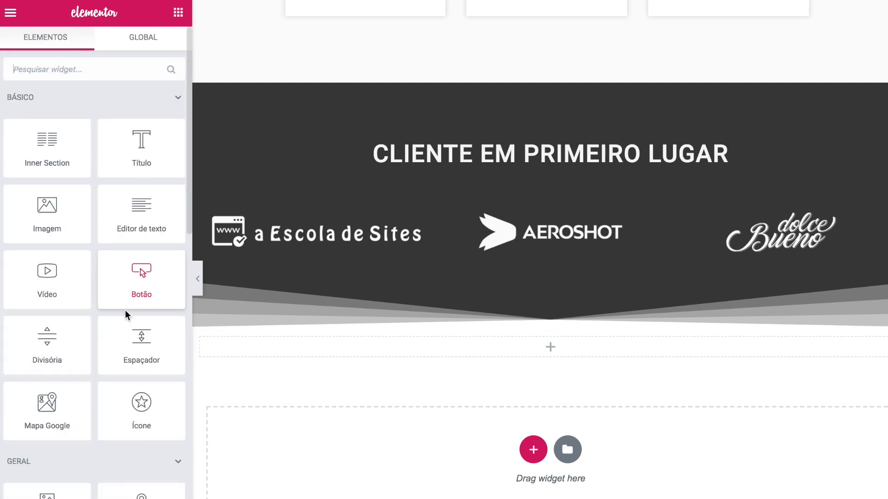
{"action": "scroll", "coordinate": [126, 314], "scroll_direction": "down", "scroll_amount": 5}
{"action": "scroll", "coordinate": [126, 314], "scroll_direction": "down", "scroll_amount": 5}
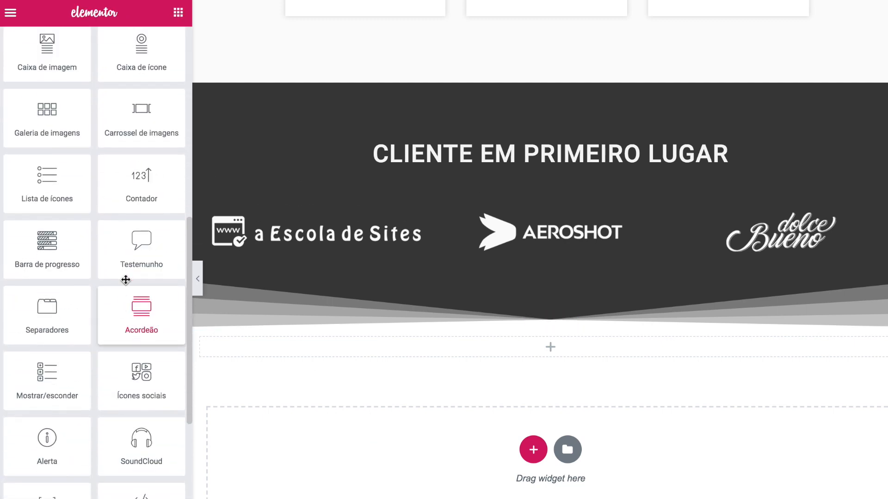
{"action": "left_click_drag", "start_coordinate": [141, 245], "coordinate": [451, 343]}
{"action": "left_click_drag", "start_coordinate": [107, 177], "coordinate": [2, 82]}
{"action": "type", "text": "\"Esse cara é, com certeza, o melhor fotógrafo que eu já conheci! Fotos incríveis e excelente profissional! Recomendo demais!\""}
{"action": "key", "text": "ctrl+a"}
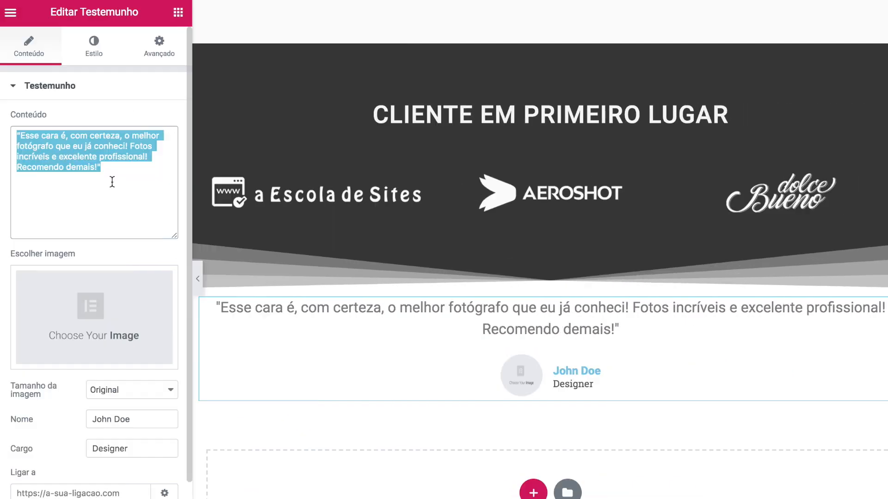
{"action": "left_click", "coordinate": [112, 182]}
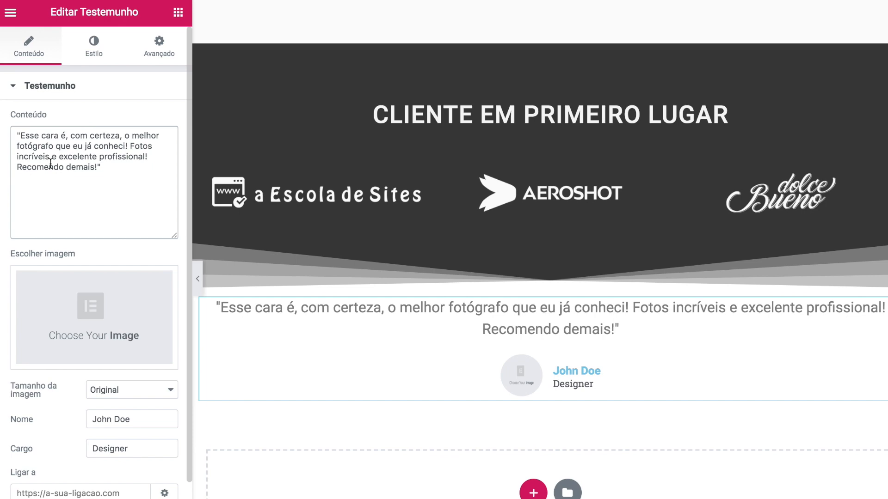
- Upload IMG06_perfil.png and insert it as the testimonial's profile photo
{"action": "left_click", "coordinate": [118, 324]}
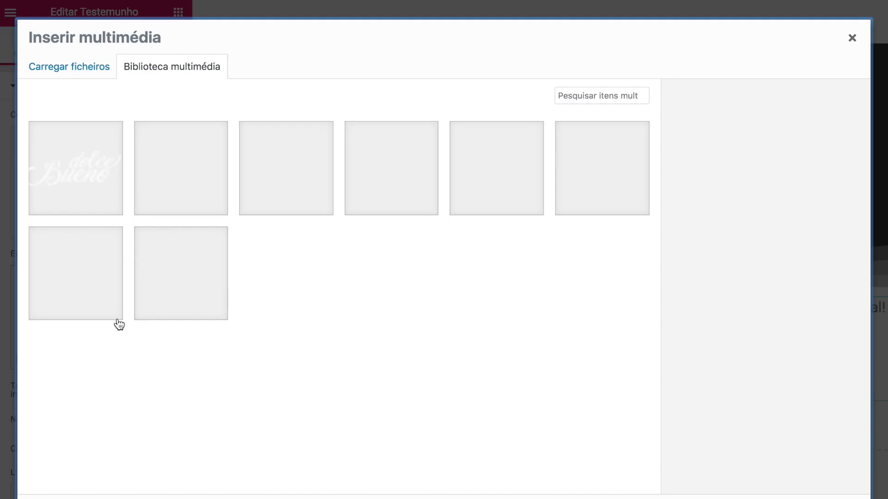
{"action": "left_click", "coordinate": [96, 70]}
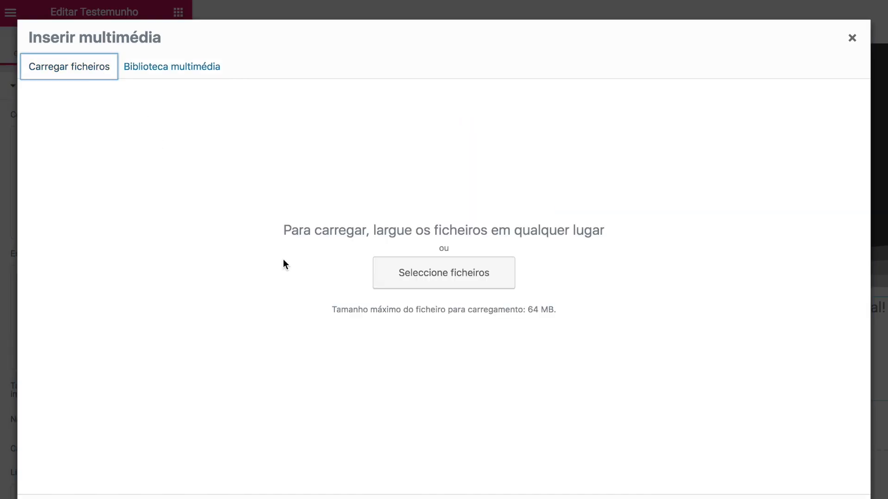
{"action": "left_click", "coordinate": [406, 283]}
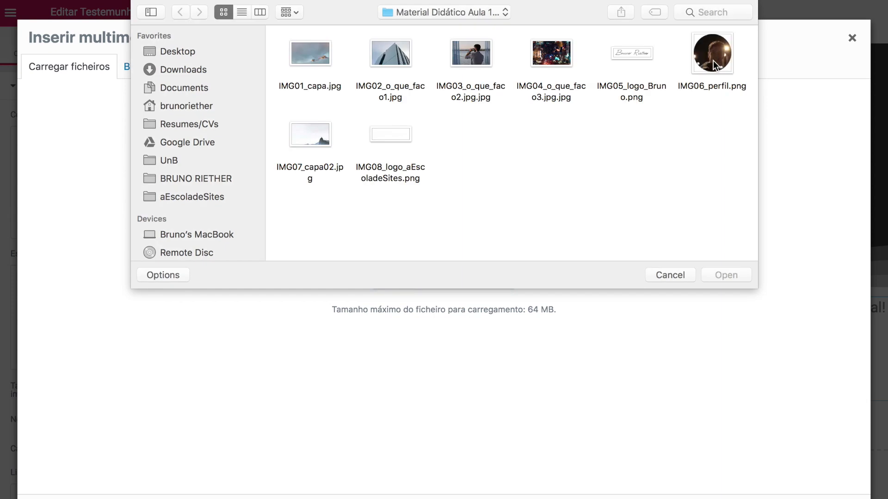
{"action": "left_click", "coordinate": [712, 64]}
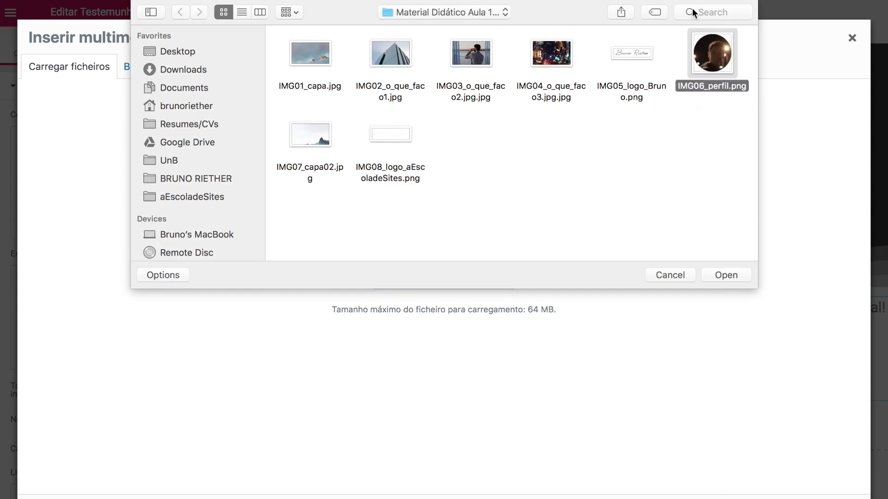
{"action": "left_click", "coordinate": [727, 278]}
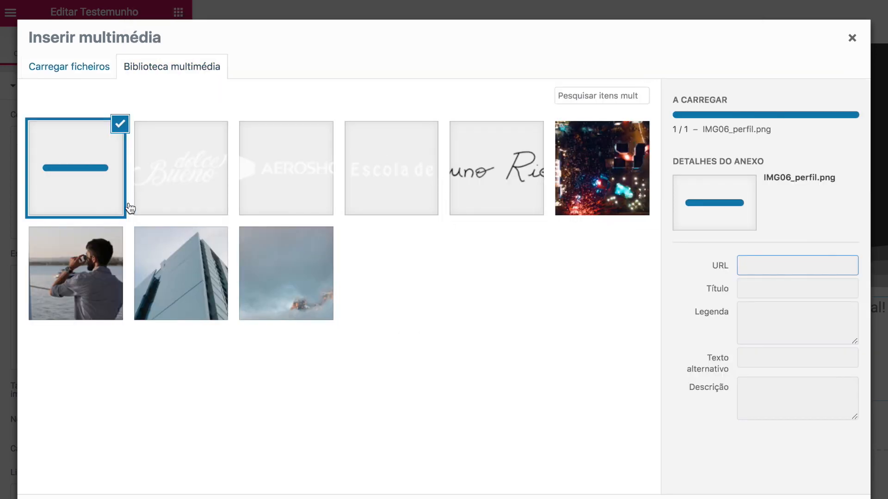
{"action": "left_click", "coordinate": [822, 498]}
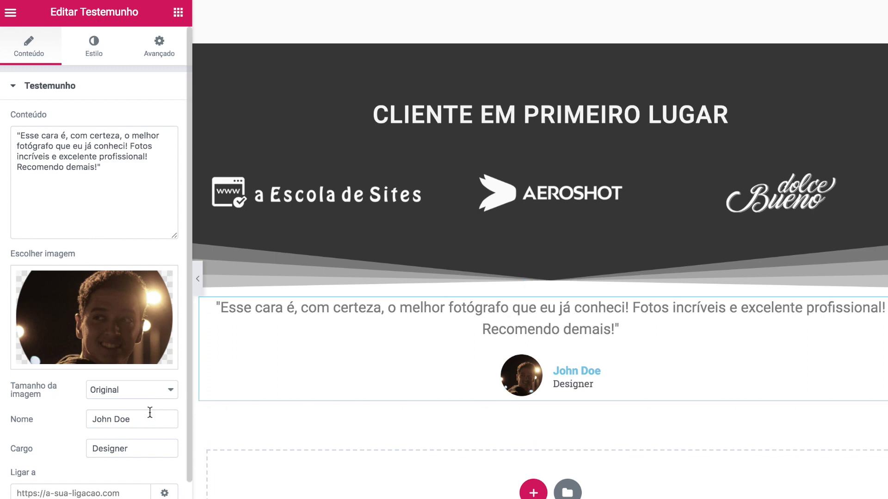
- Enter the person's full name and the job title 'Co-Fundador aEscoldeSites' in the testimonial
{"action": "left_click_drag", "start_coordinate": [148, 419], "coordinate": [71, 420]}
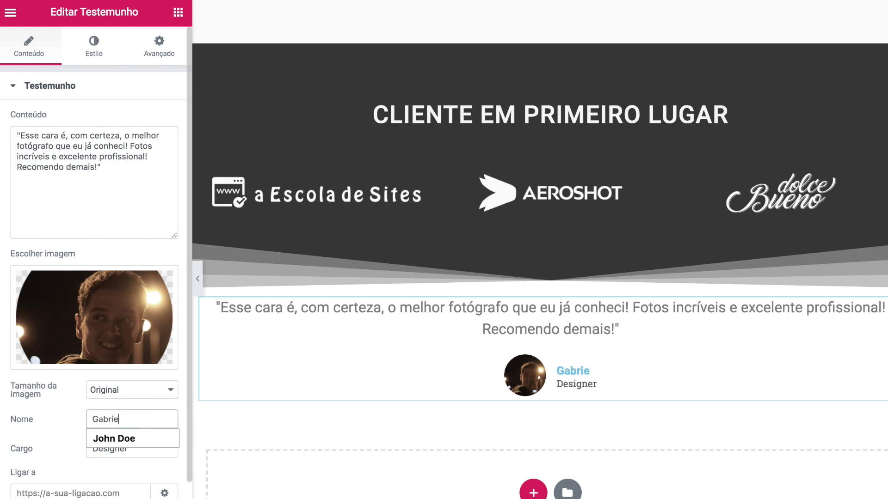
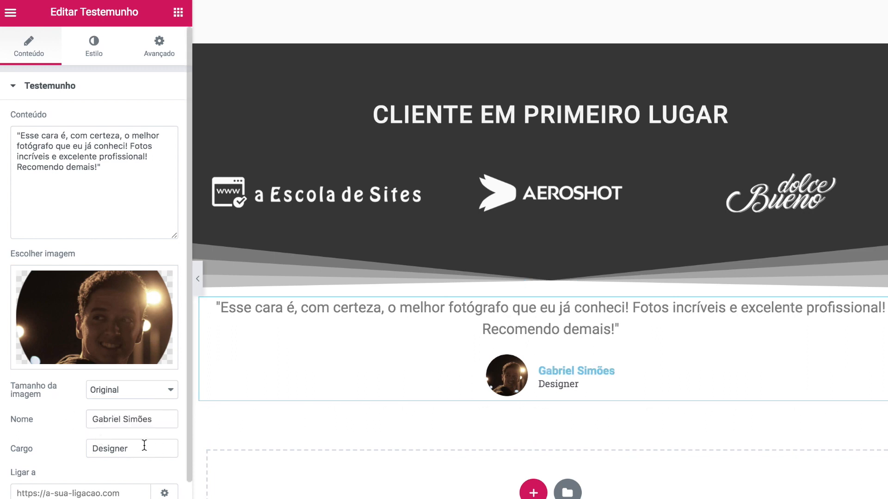
{"action": "left_click_drag", "start_coordinate": [144, 445], "coordinate": [16, 448]}
{"action": "type", "text": "Co-F"}
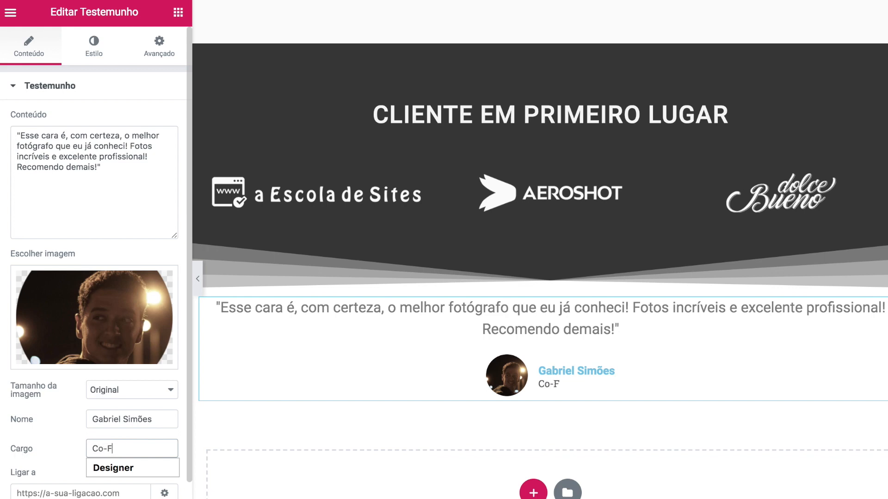
{"action": "type", "text": "undador aEscoldeSites"}
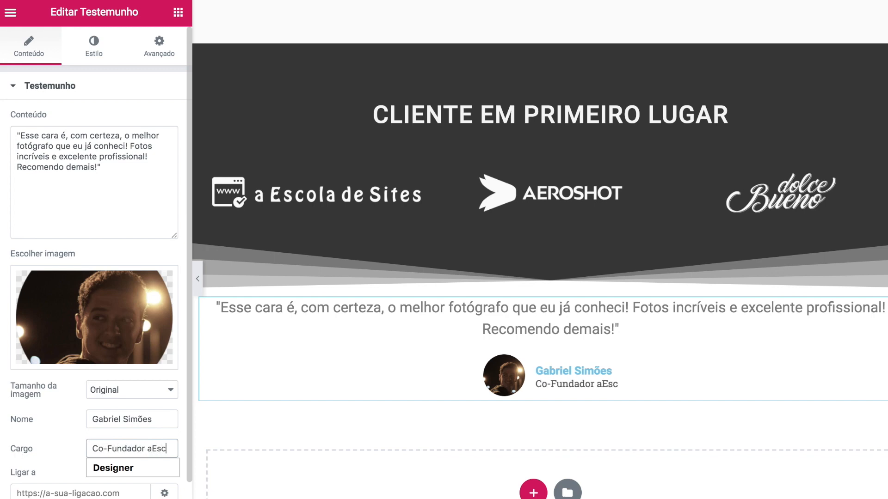
{"action": "left_click", "coordinate": [66, 442]}
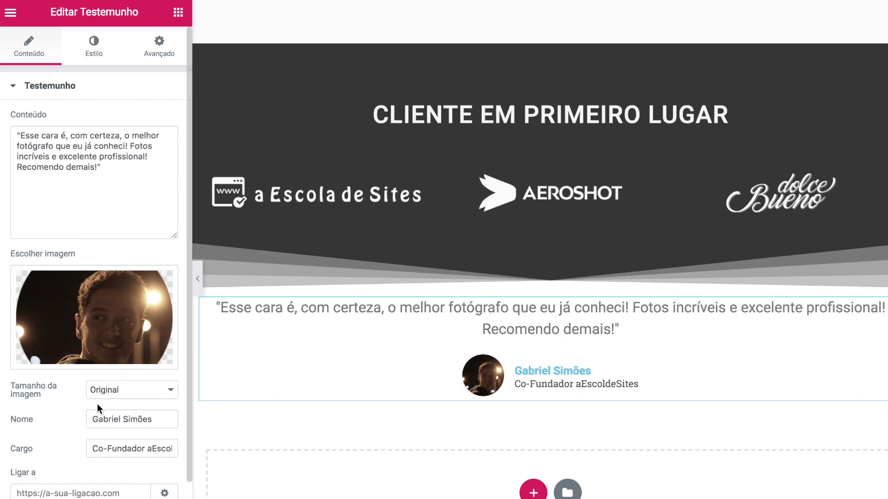
{"action": "left_click", "coordinate": [104, 58]}
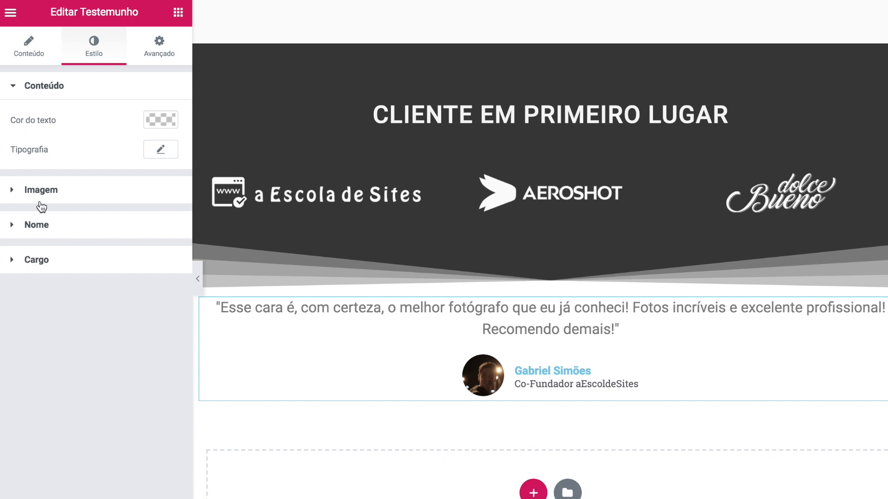
- Set the testimonial image size to 80
{"action": "left_click", "coordinate": [16, 192]}
{"action": "left_click_drag", "start_coordinate": [24, 169], "coordinate": [54, 174]}
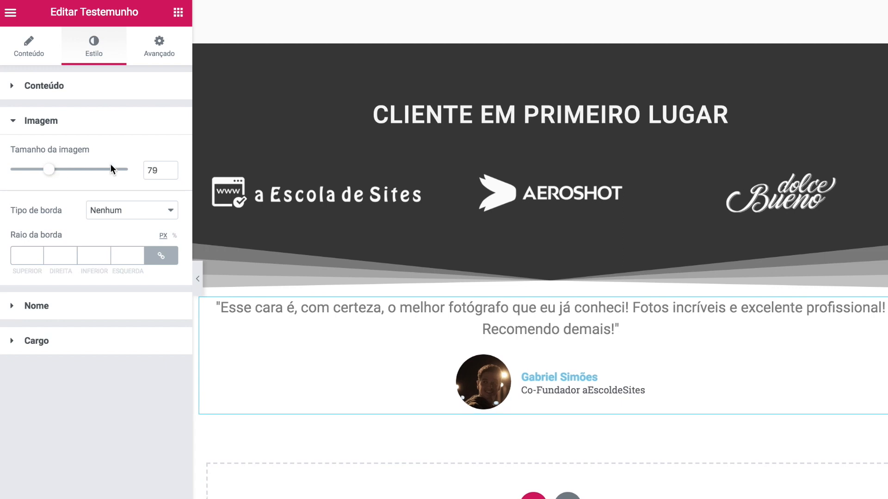
{"action": "double_click", "coordinate": [157, 164]}
{"action": "type", "text": "80"}
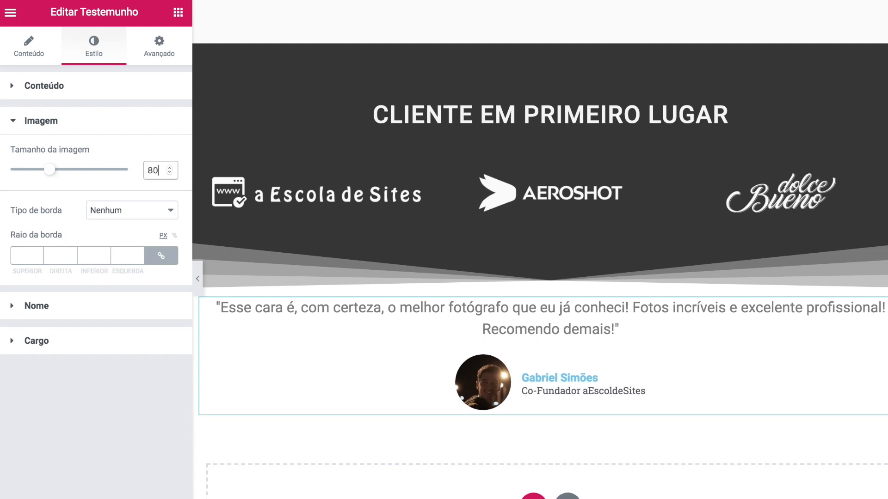
- Colour the testimonial name text dark grey #363636
{"action": "left_click", "coordinate": [12, 124]}
{"action": "left_click", "coordinate": [13, 157]}
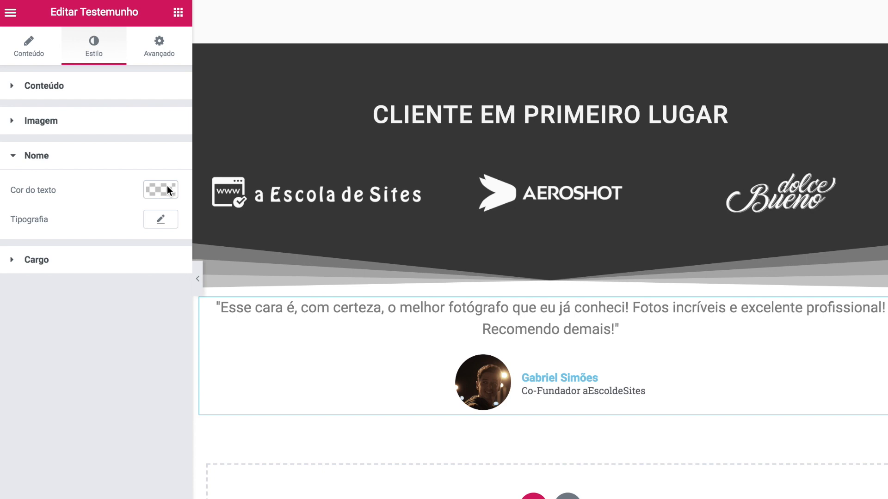
{"action": "left_click", "coordinate": [167, 185]}
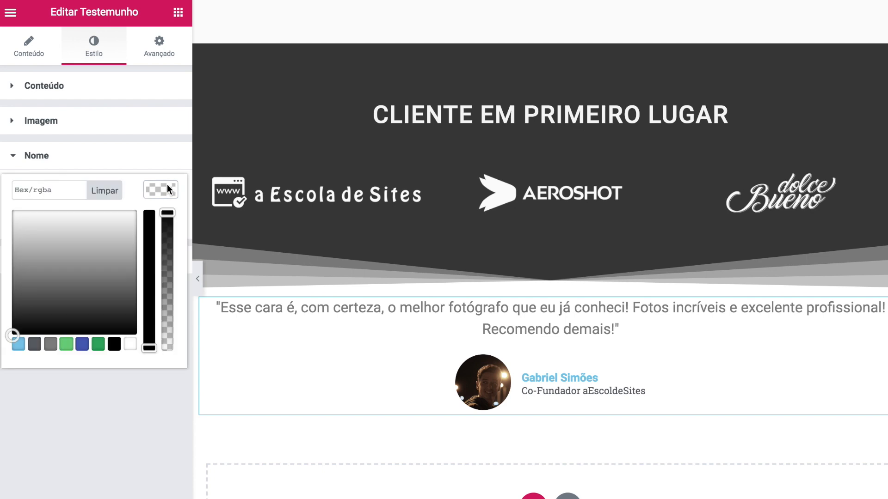
{"action": "left_click", "coordinate": [44, 195]}
{"action": "type", "text": "#363636"}
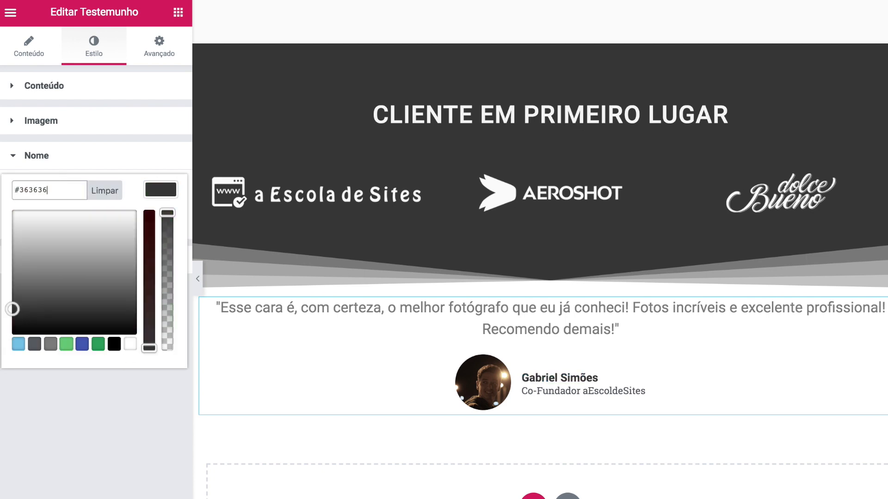
{"action": "left_click", "coordinate": [161, 188]}
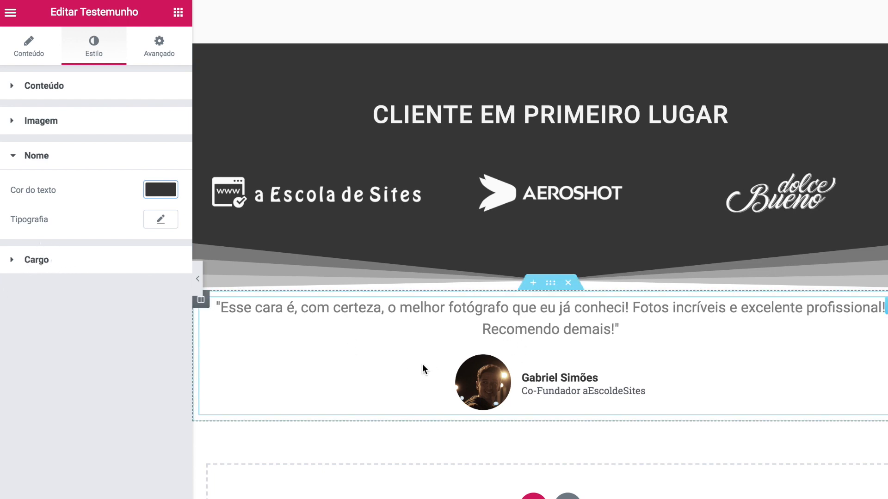
- Set Posição da imagem to Superior so the photo sits above the name
{"action": "left_click", "coordinate": [33, 57]}
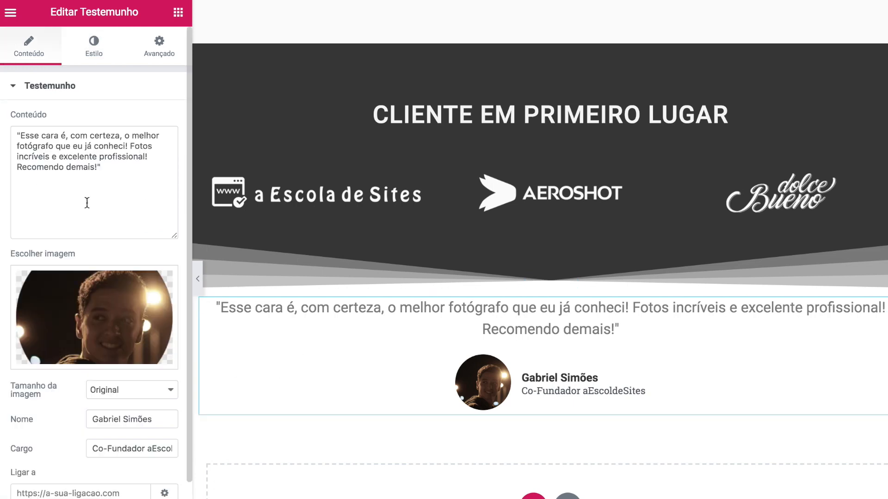
{"action": "left_click", "coordinate": [107, 55]}
{"action": "left_click", "coordinate": [30, 49]}
{"action": "scroll", "coordinate": [92, 281], "scroll_direction": "down", "scroll_amount": 2}
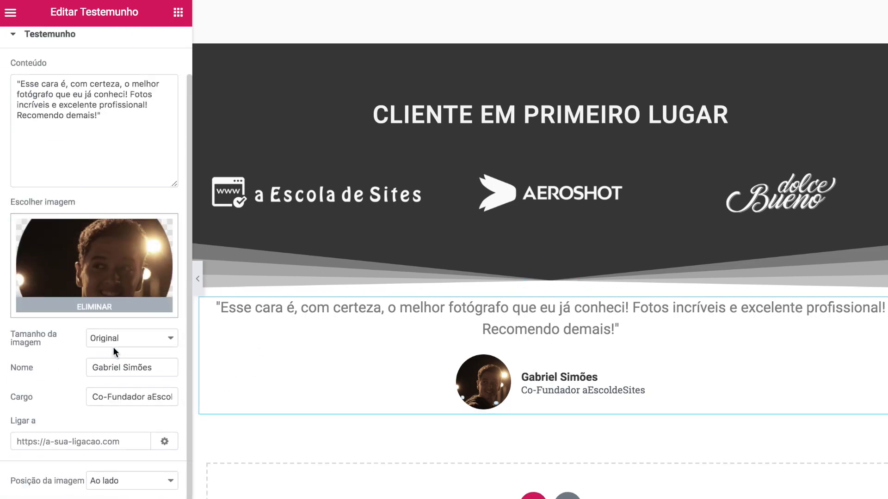
{"action": "left_click", "coordinate": [92, 483]}
{"action": "left_click", "coordinate": [123, 493]}
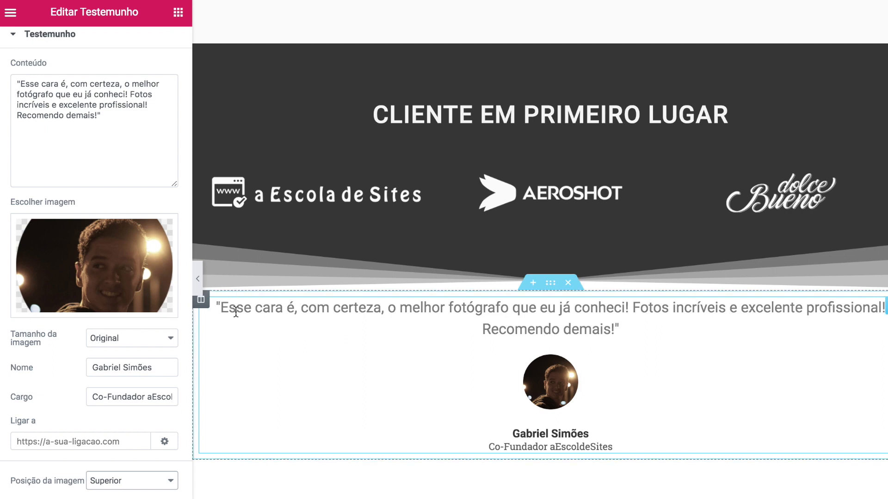
{"action": "left_click", "coordinate": [551, 284]}
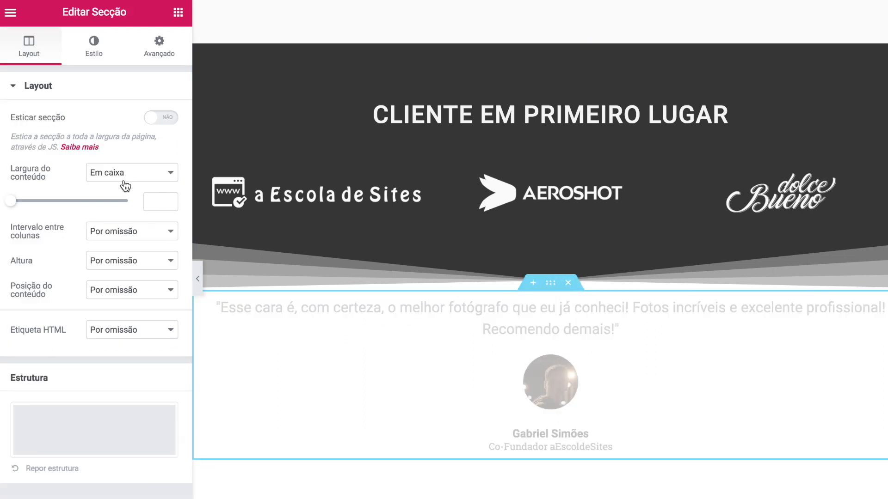
- Narrow the section's Largura do conteúdo to 550
{"action": "left_click_drag", "start_coordinate": [12, 202], "coordinate": [15, 203]}
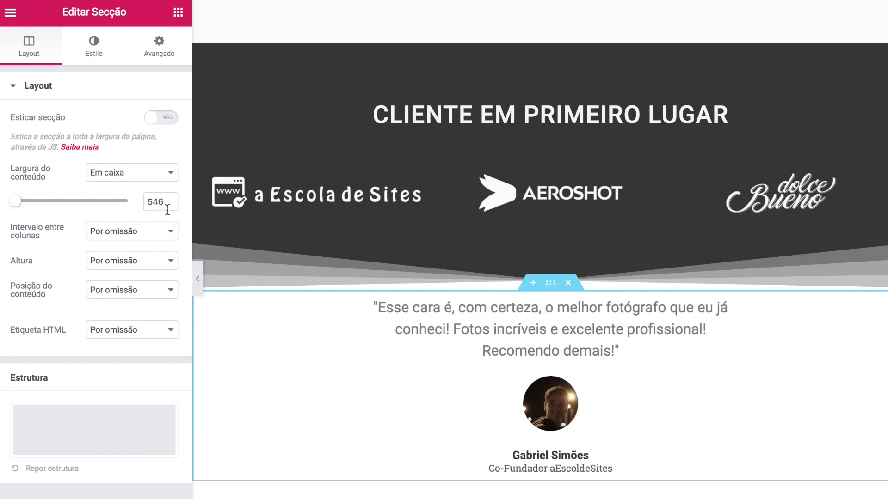
{"action": "left_click_drag", "start_coordinate": [152, 201], "coordinate": [164, 201]}
{"action": "type", "text": "50"}
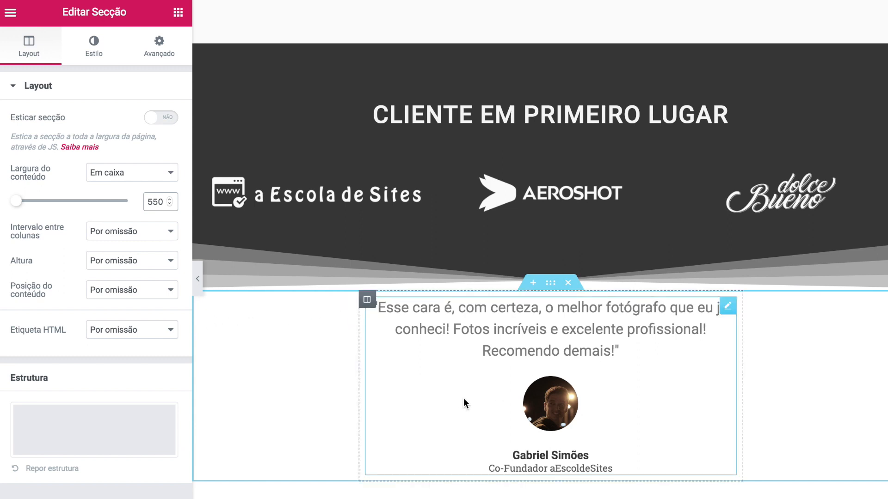
- Unlink the section padding and set Superior and Inferior to 75 px
{"action": "left_click", "coordinate": [158, 46]}
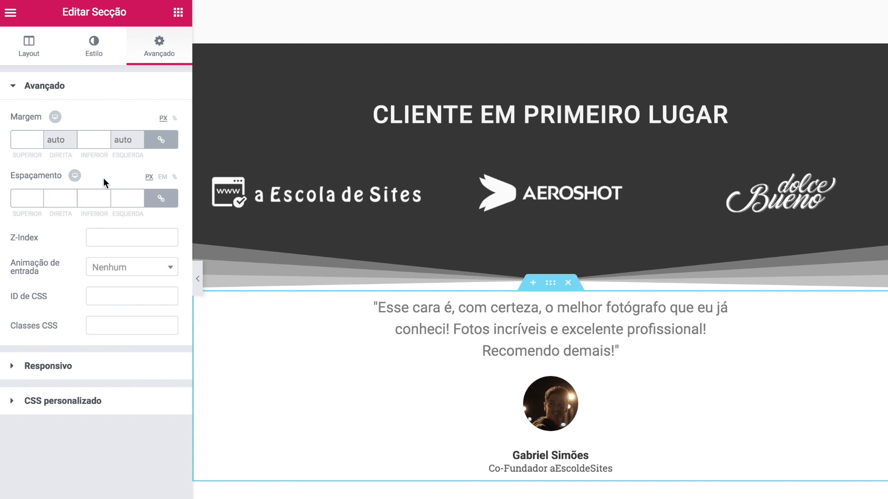
{"action": "left_click", "coordinate": [160, 198]}
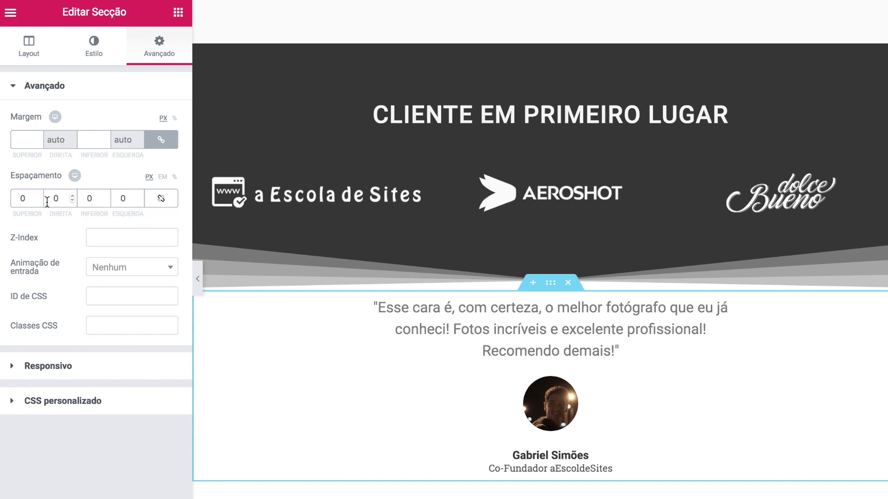
{"action": "double_click", "coordinate": [22, 199]}
{"action": "type", "text": "75"}
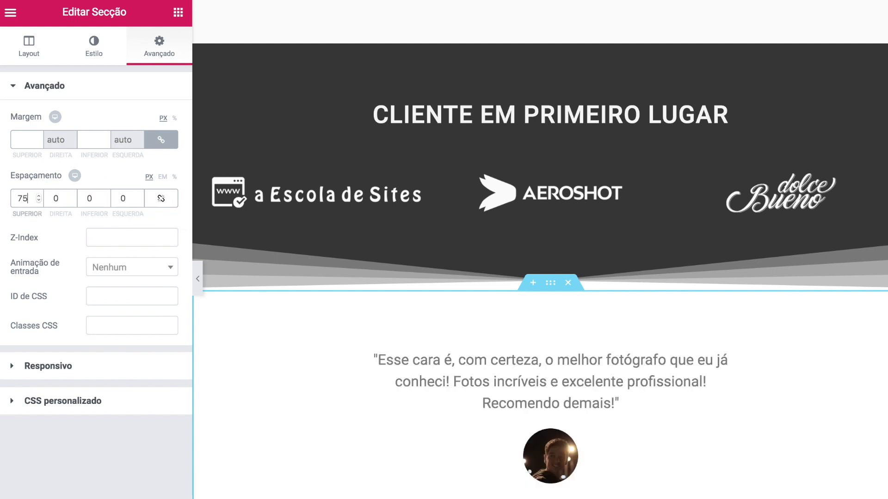
{"action": "double_click", "coordinate": [91, 198]}
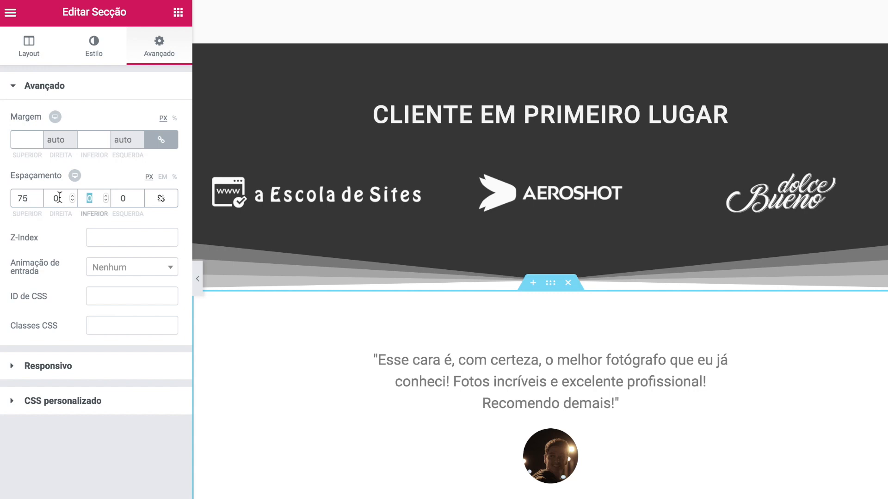
{"action": "scroll", "coordinate": [481, 355], "scroll_direction": "down", "scroll_amount": 2}
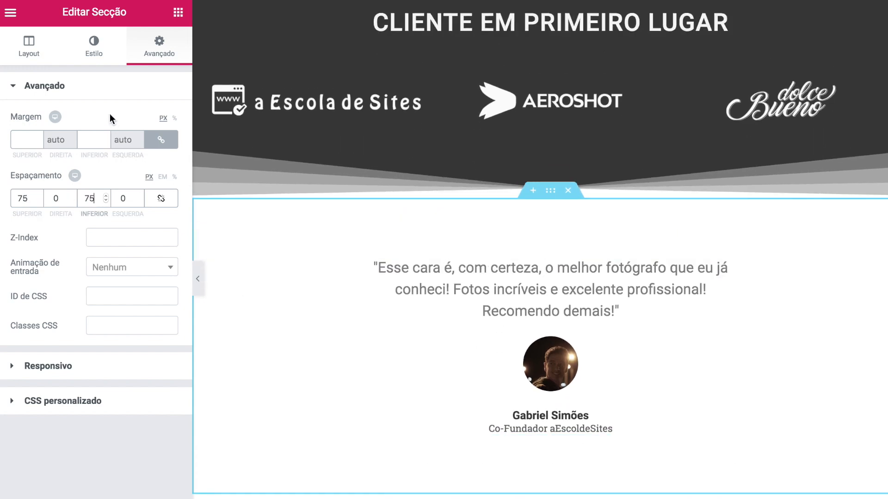
{"action": "left_click", "coordinate": [95, 55]}
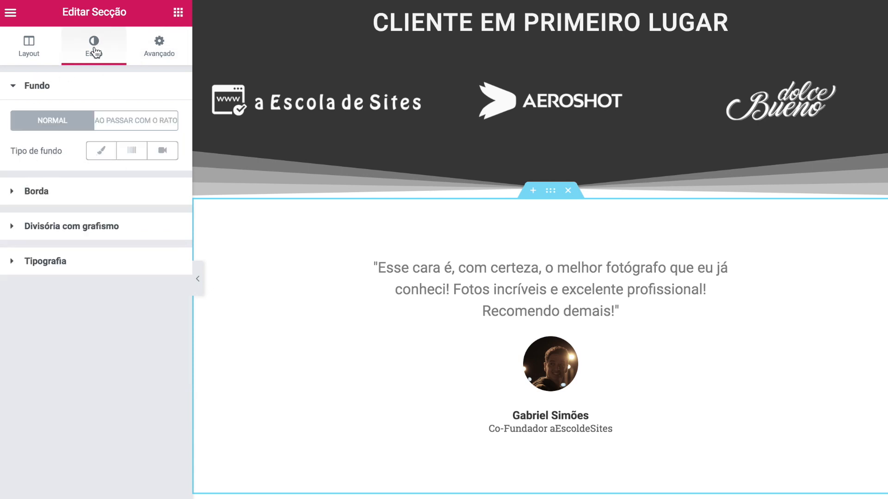
- Give the section a classic background using the uploaded IMG07_capa02.jpg
{"action": "left_click", "coordinate": [101, 150]}
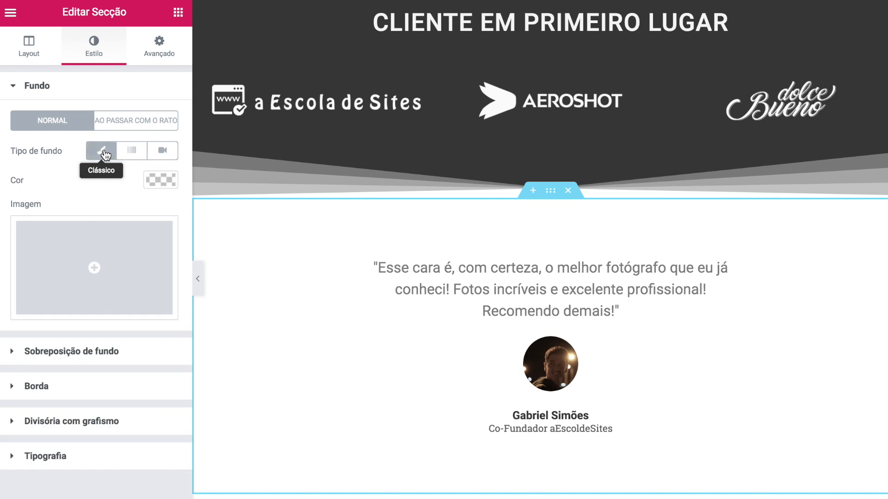
{"action": "left_click", "coordinate": [112, 277]}
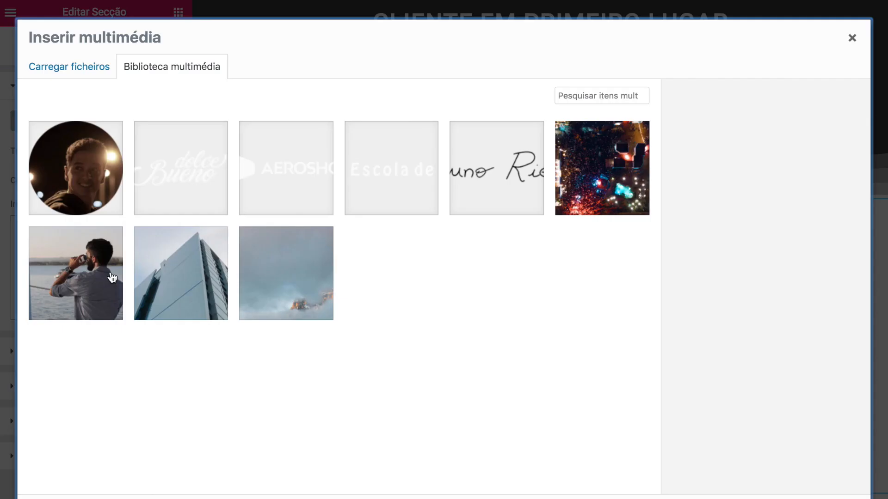
{"action": "left_click", "coordinate": [102, 68]}
{"action": "left_click", "coordinate": [434, 270]}
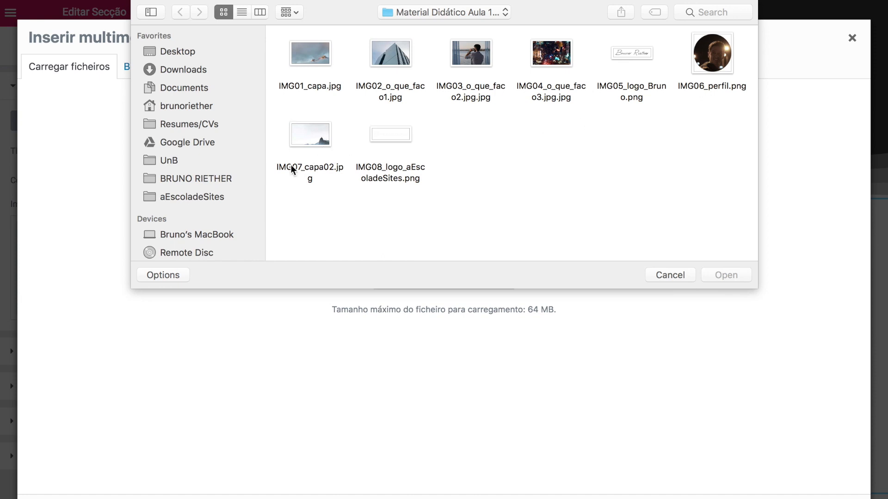
{"action": "left_click", "coordinate": [314, 166]}
{"action": "left_click", "coordinate": [714, 274]}
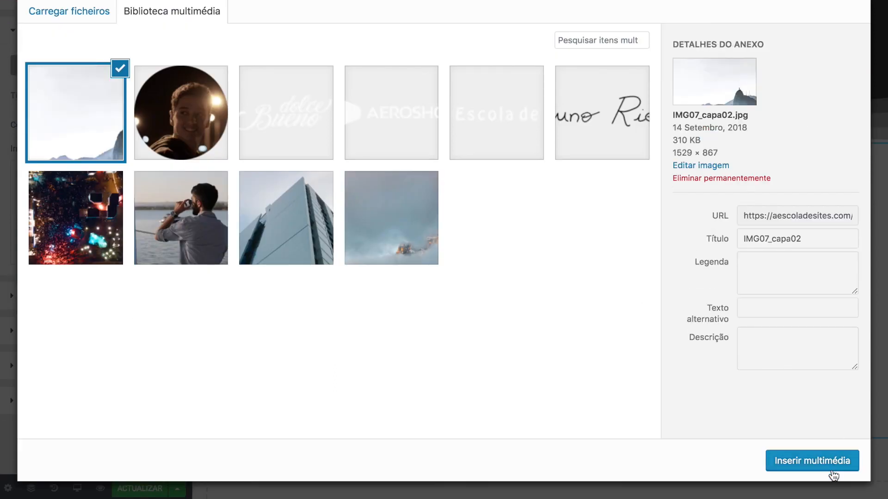
{"action": "left_click", "coordinate": [810, 460]}
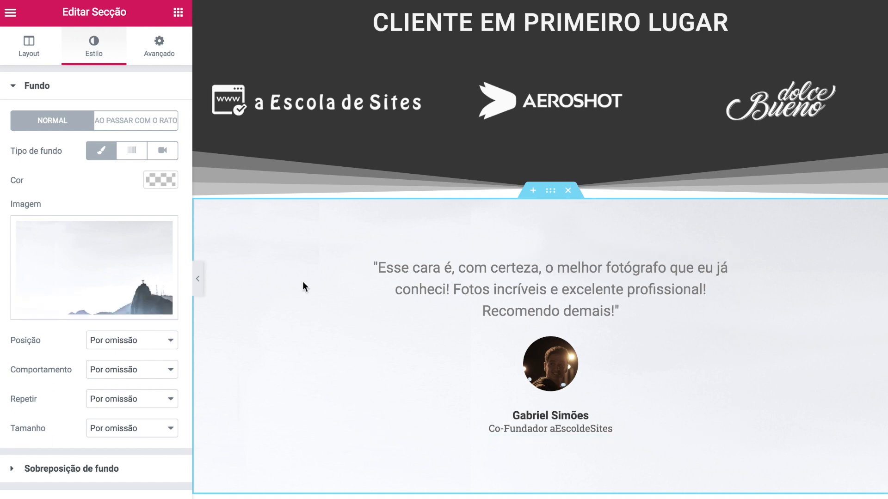
- Set the background to Inferior ao centro, Fixo, Não repetir and Capa size
{"action": "scroll", "coordinate": [303, 281], "scroll_direction": "down", "scroll_amount": 2}
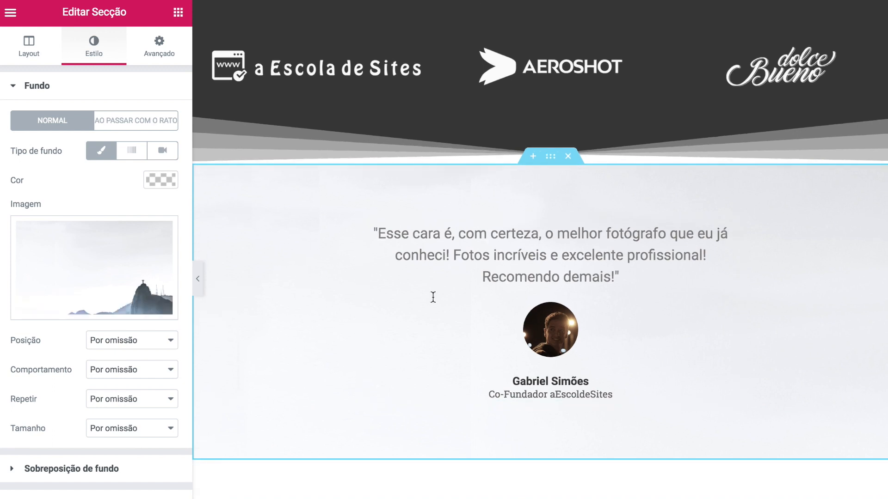
{"action": "left_click", "coordinate": [134, 342]}
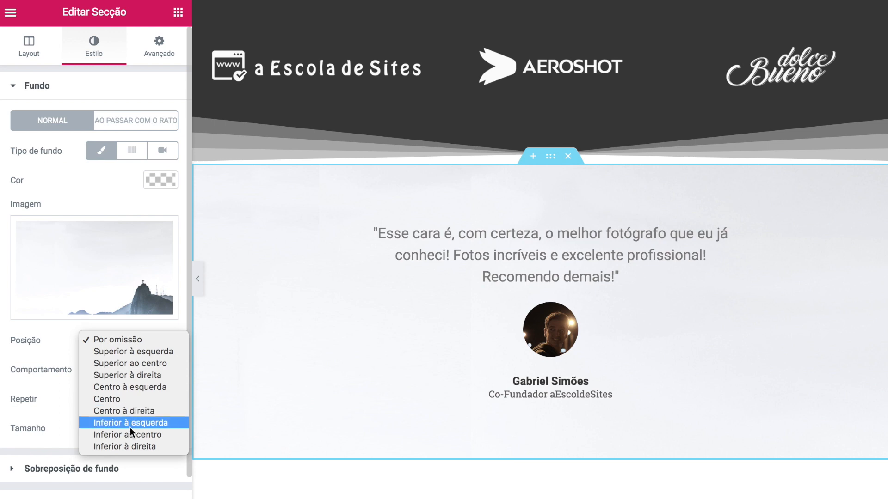
{"action": "left_click", "coordinate": [143, 434]}
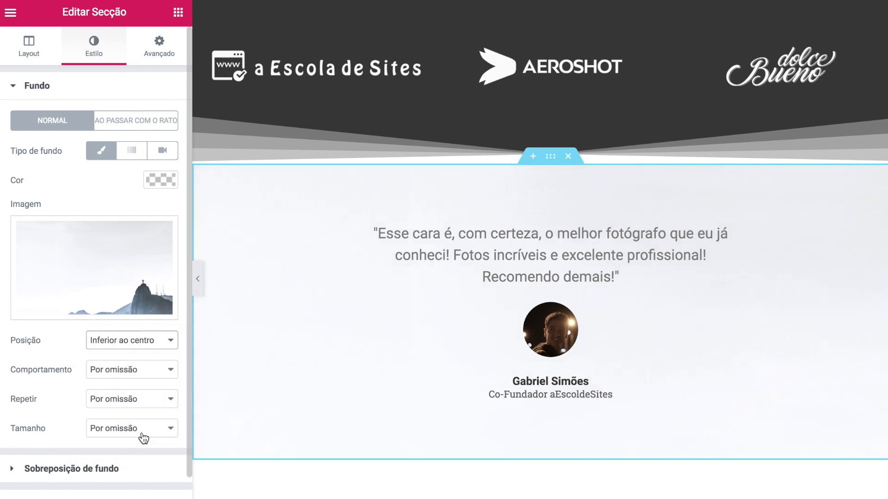
{"action": "left_click", "coordinate": [165, 373]}
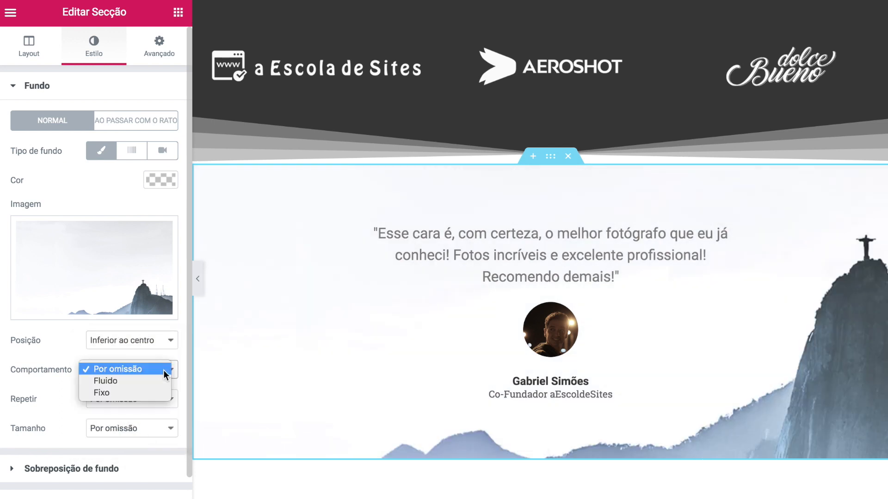
{"action": "left_click", "coordinate": [133, 393]}
{"action": "scroll", "coordinate": [342, 342], "scroll_direction": "up", "scroll_amount": 3}
{"action": "scroll", "coordinate": [342, 342], "scroll_direction": "down", "scroll_amount": 3}
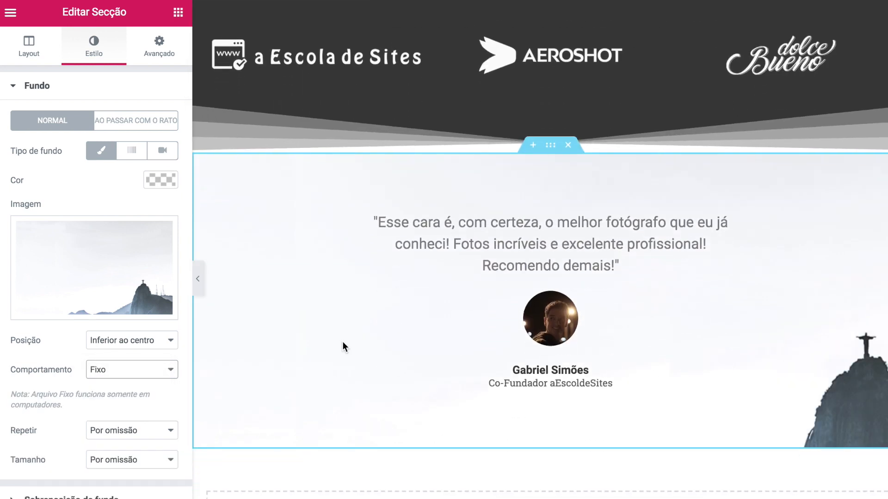
{"action": "left_click", "coordinate": [136, 434]}
{"action": "left_click", "coordinate": [132, 445]}
{"action": "left_click", "coordinate": [116, 460]}
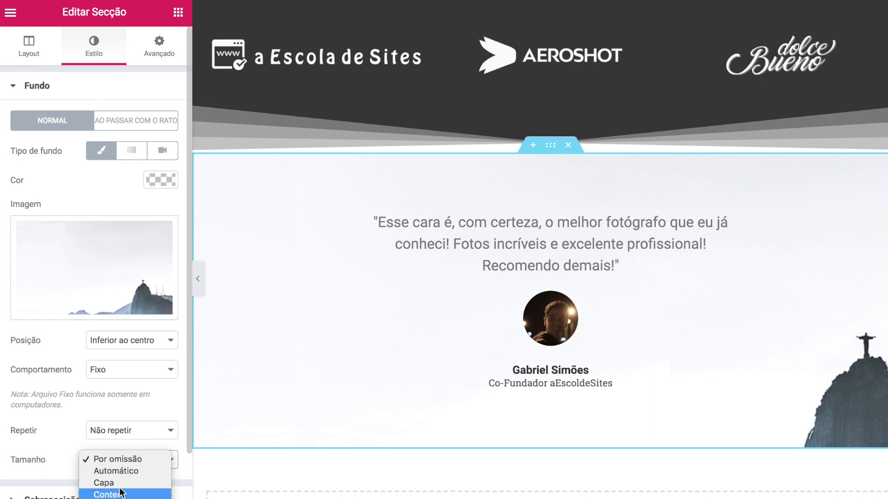
{"action": "left_click", "coordinate": [116, 483]}
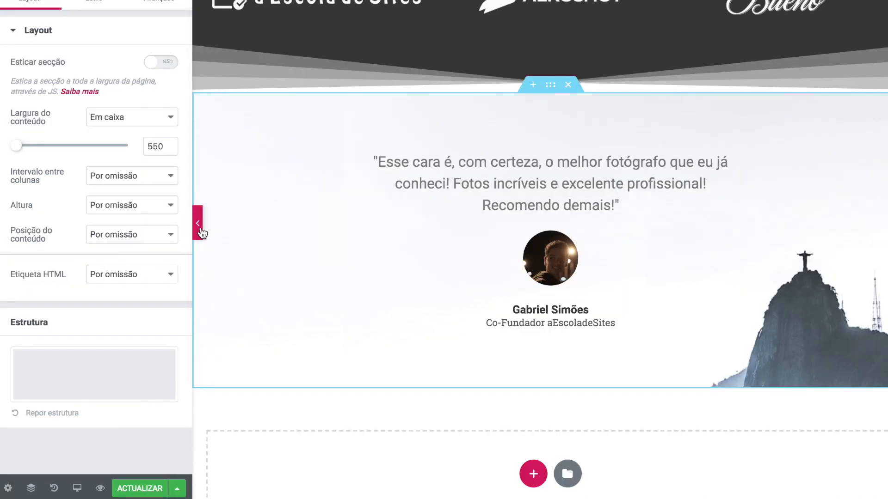
{"action": "left_click", "coordinate": [202, 229]}
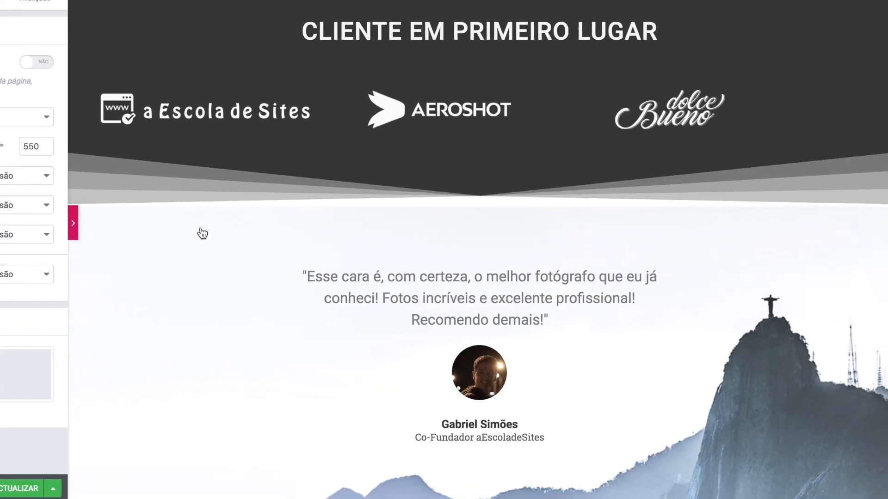
- Scroll the preview over the mountain background, then reopen the editor panel
{"action": "scroll", "coordinate": [203, 233], "scroll_direction": "up", "scroll_amount": 2}
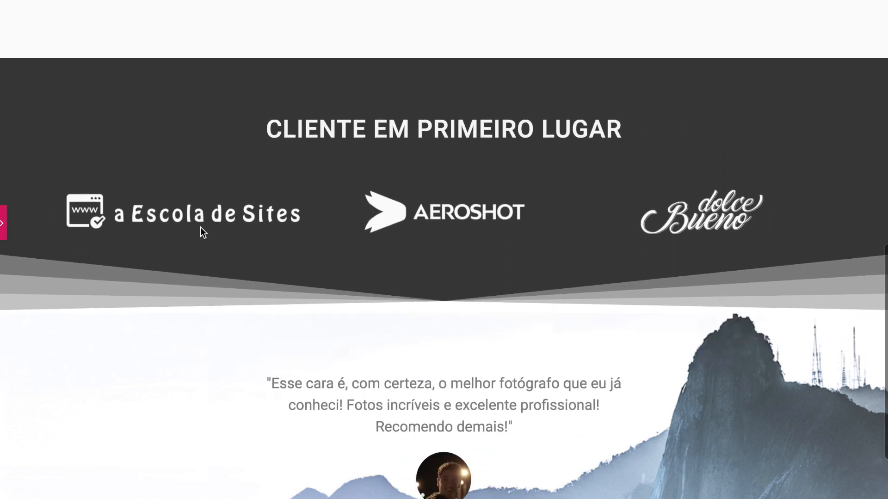
{"action": "scroll", "coordinate": [201, 226], "scroll_direction": "down", "scroll_amount": 2}
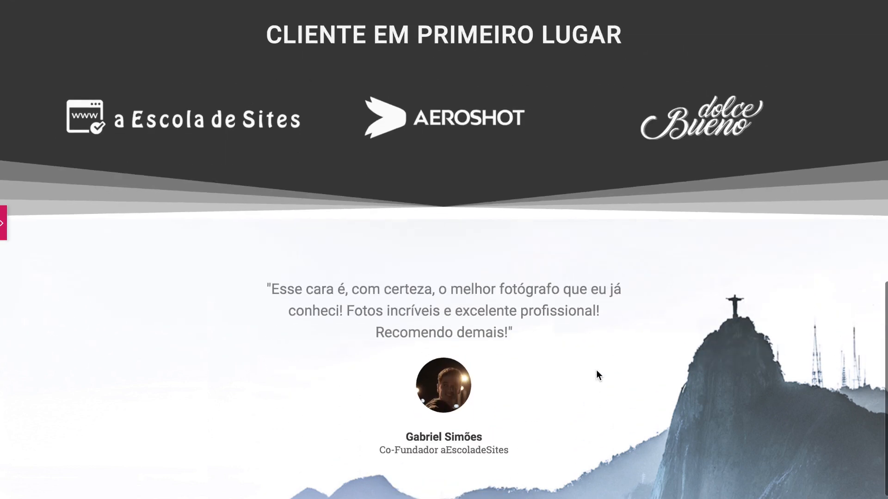
{"action": "scroll", "coordinate": [595, 370], "scroll_direction": "up", "scroll_amount": 1}
{"action": "scroll", "coordinate": [595, 370], "scroll_direction": "down", "scroll_amount": 1}
{"action": "scroll", "coordinate": [574, 260], "scroll_direction": "up", "scroll_amount": 1}
{"action": "scroll", "coordinate": [574, 259], "scroll_direction": "down", "scroll_amount": 1}
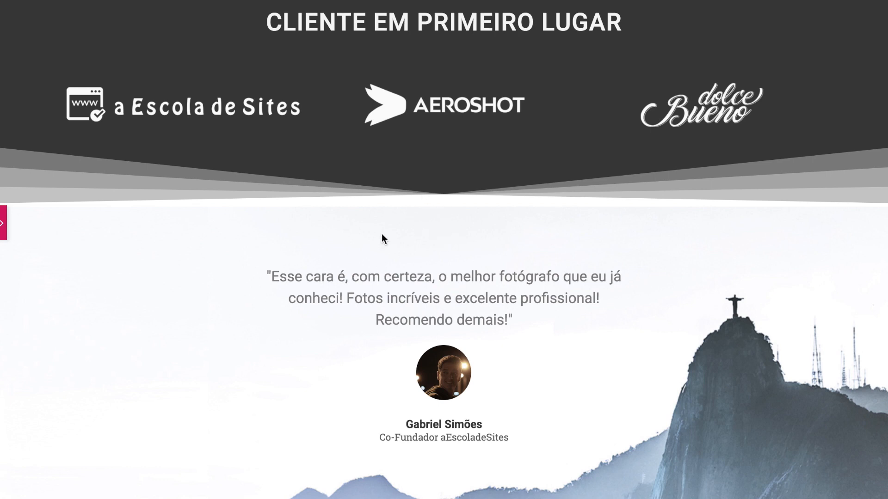
{"action": "left_click", "coordinate": [2, 226]}
{"action": "scroll", "coordinate": [551, 196], "scroll_direction": "up", "scroll_amount": 1}
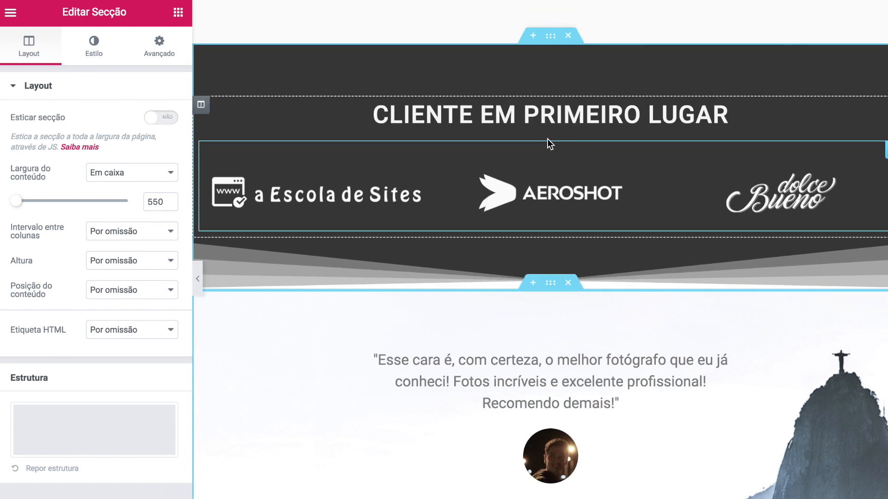
- Set the client-logos section's bottom divider colour to #f2f3f7
{"action": "left_click", "coordinate": [551, 42]}
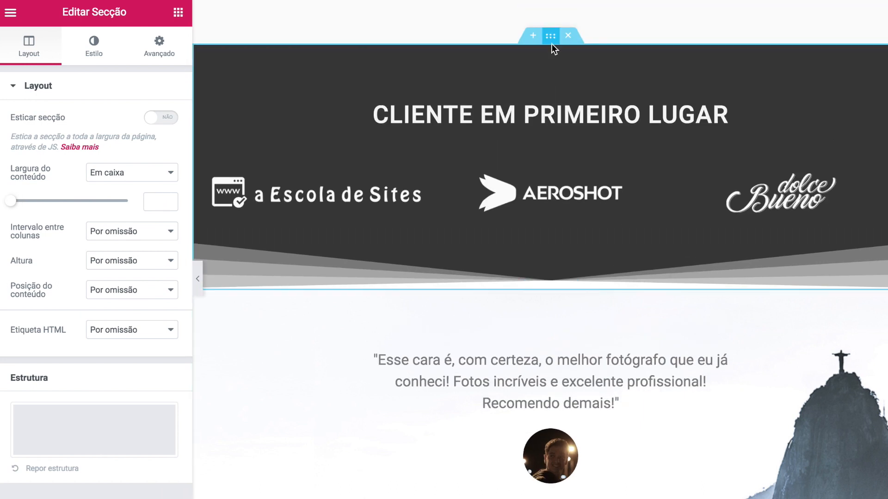
{"action": "left_click", "coordinate": [99, 59]}
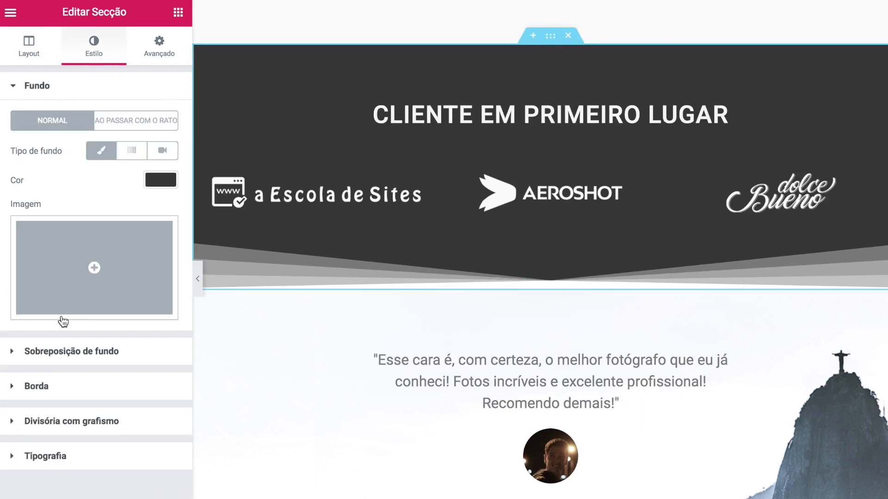
{"action": "left_click", "coordinate": [21, 418]}
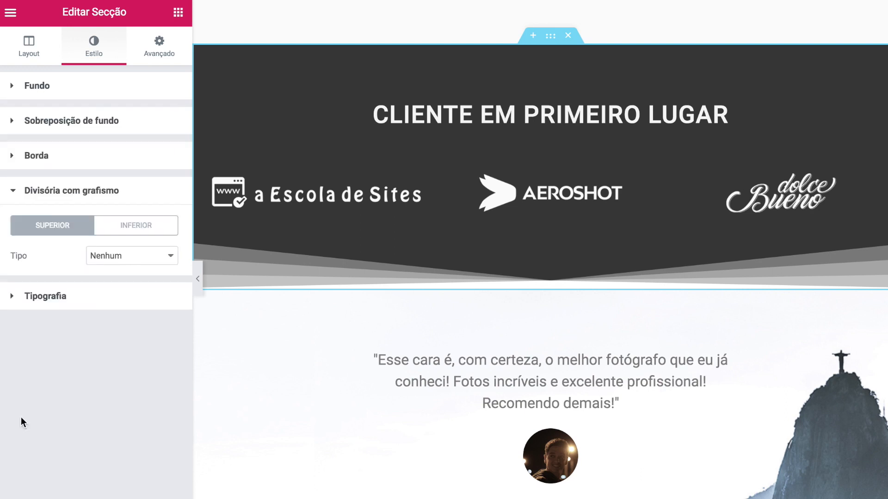
{"action": "left_click", "coordinate": [143, 225]}
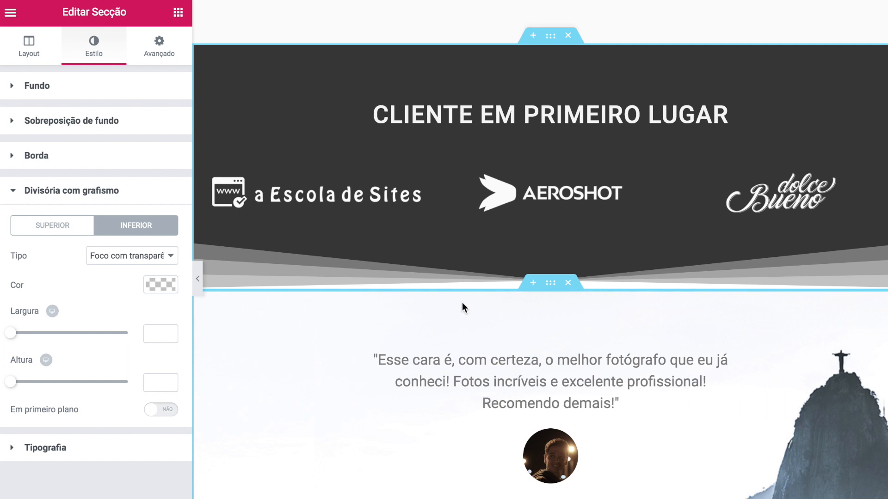
{"action": "left_click", "coordinate": [156, 284]}
{"action": "left_click", "coordinate": [54, 279]}
{"action": "type", "text": "#f2f3f7"}
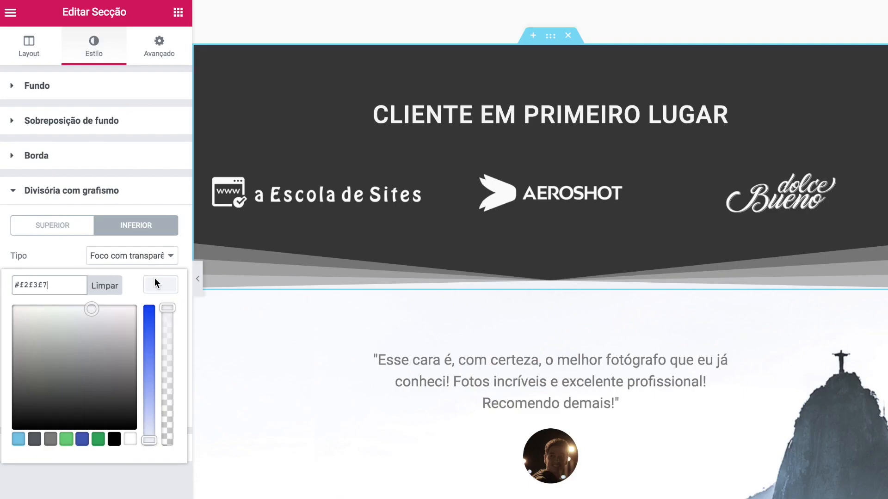
{"action": "left_click", "coordinate": [158, 283]}
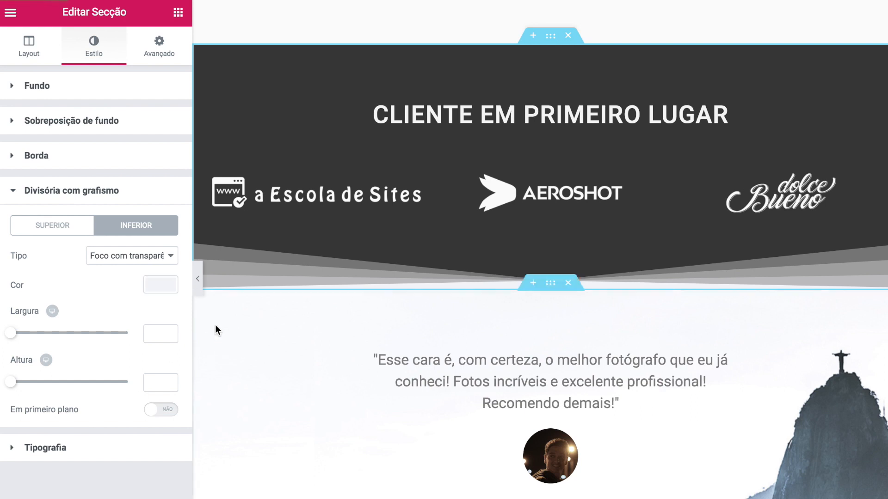
- Preview the page, restore the panel, and start a new section below the testimonial
{"action": "scroll", "coordinate": [199, 291], "scroll_direction": "down", "scroll_amount": 1}
{"action": "left_click", "coordinate": [200, 292]}
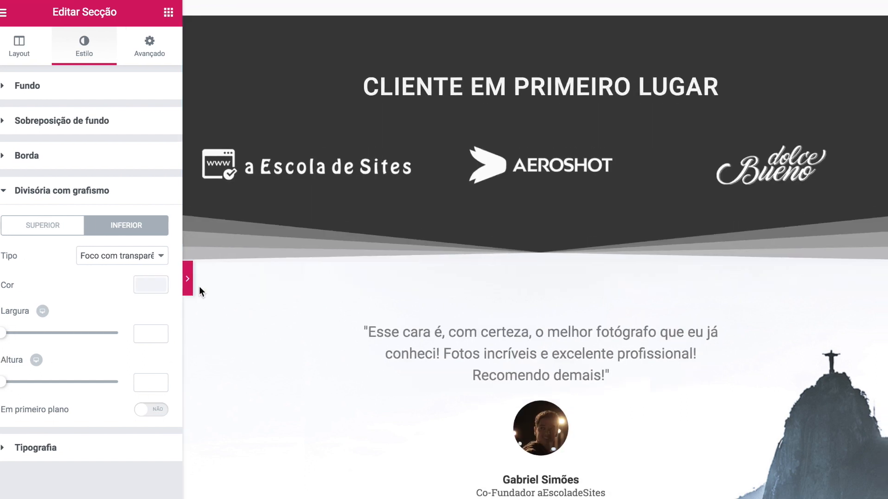
{"action": "scroll", "coordinate": [273, 301], "scroll_direction": "up", "scroll_amount": 2}
{"action": "scroll", "coordinate": [273, 301], "scroll_direction": "down", "scroll_amount": 2}
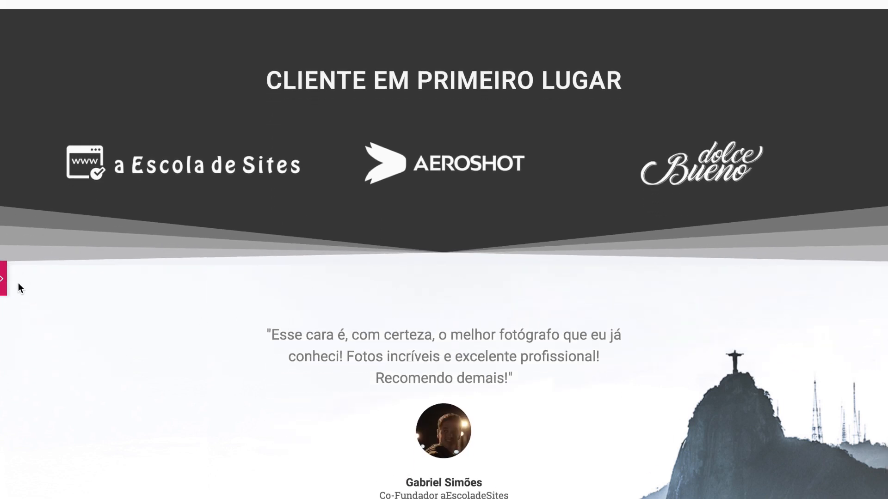
{"action": "left_click", "coordinate": [6, 290]}
{"action": "scroll", "coordinate": [372, 327], "scroll_direction": "down", "scroll_amount": 4}
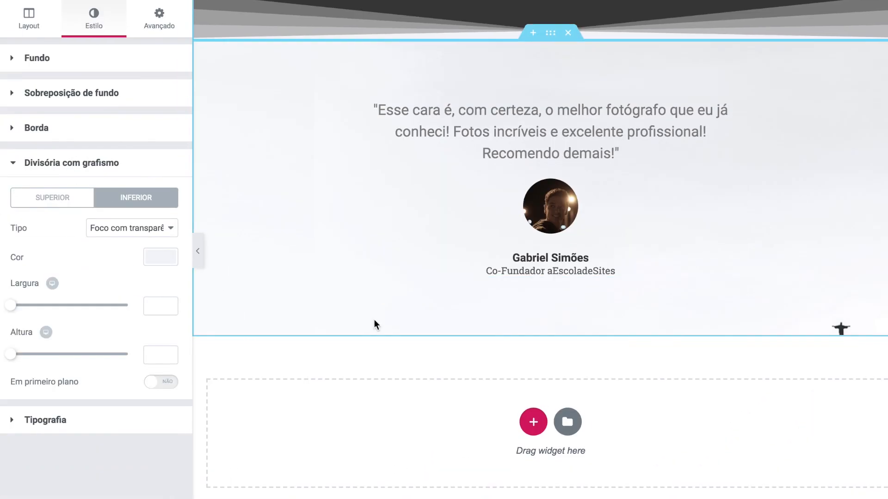
{"action": "left_click", "coordinate": [532, 420]}
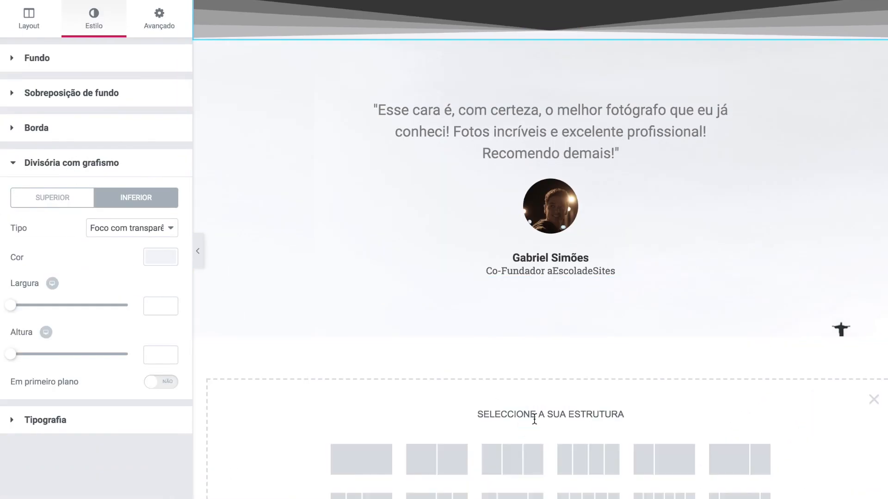
- Insert a three-column section below the testimonial with a classic #363636 background
{"action": "scroll", "coordinate": [534, 419], "scroll_direction": "down", "scroll_amount": 2}
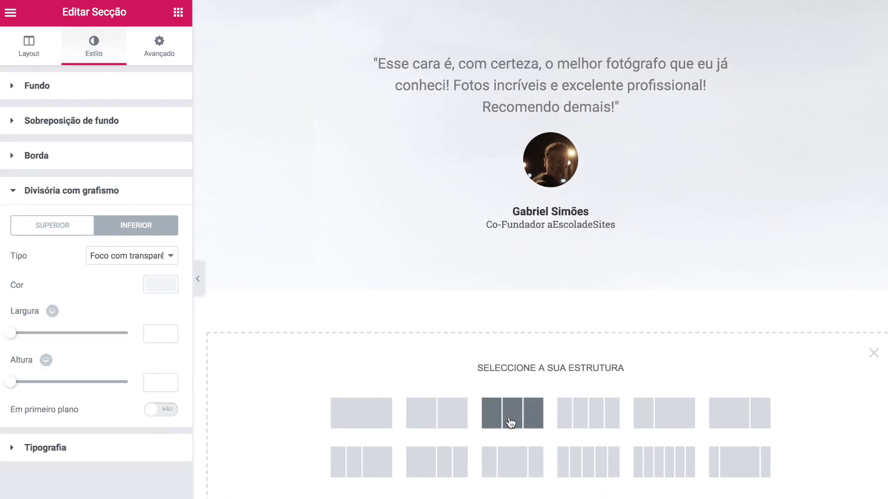
{"action": "left_click", "coordinate": [510, 423]}
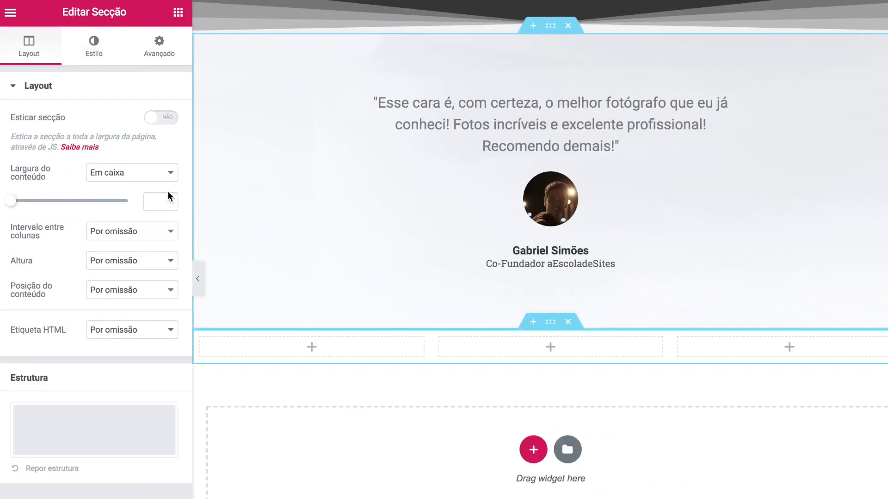
{"action": "left_click", "coordinate": [95, 50]}
{"action": "left_click", "coordinate": [101, 150]}
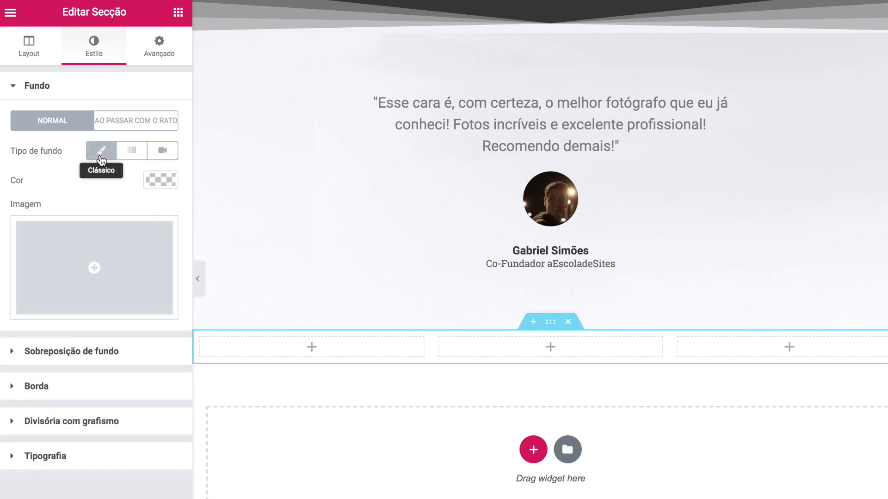
{"action": "left_click", "coordinate": [158, 179]}
{"action": "type", "text": "#363636"}
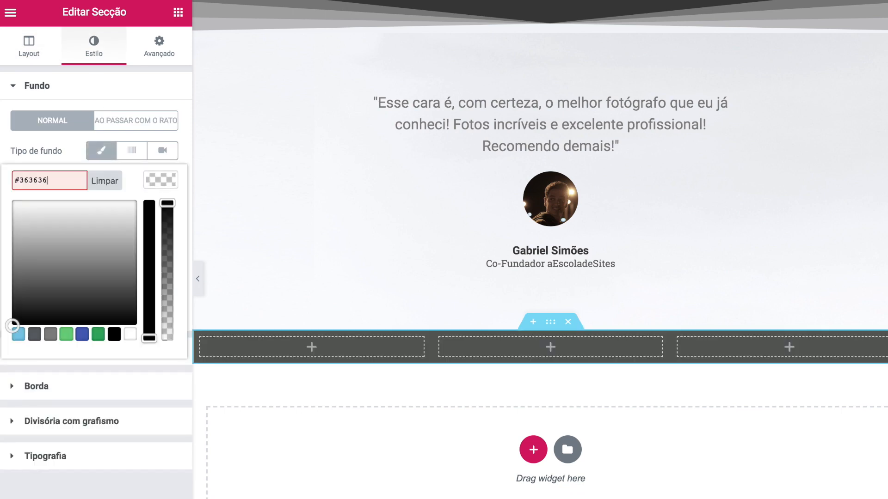
- Place an angle-up icon in the middle column and colour it light grey #e8e8e8
{"action": "left_click", "coordinate": [178, 13]}
{"action": "left_click_drag", "start_coordinate": [137, 438], "coordinate": [481, 351]}
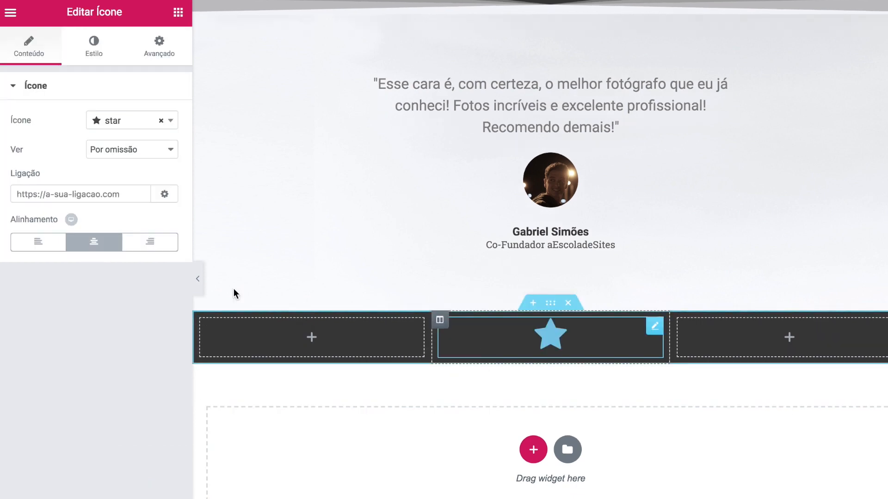
{"action": "left_click", "coordinate": [162, 121]}
{"action": "left_click", "coordinate": [170, 122]}
{"action": "scroll", "coordinate": [124, 245], "scroll_direction": "down", "scroll_amount": 5}
{"action": "scroll", "coordinate": [125, 248], "scroll_direction": "down", "scroll_amount": 4}
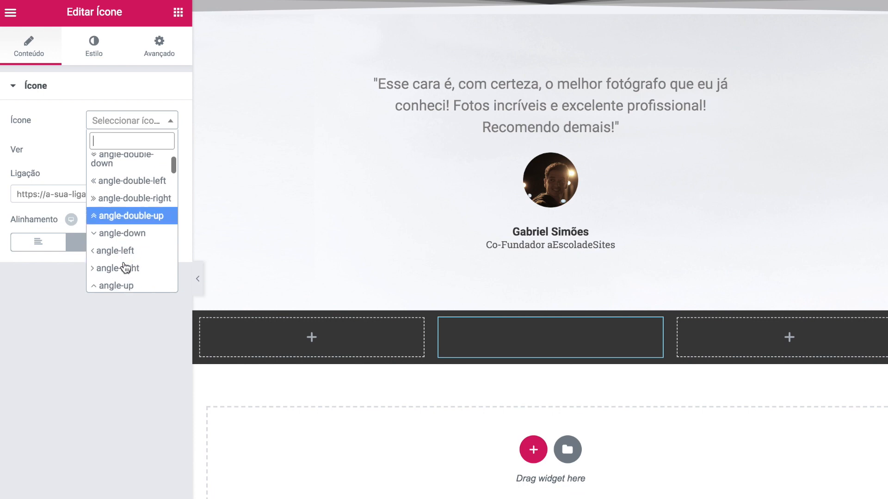
{"action": "left_click", "coordinate": [118, 236]}
{"action": "left_click", "coordinate": [94, 46]}
{"action": "left_click", "coordinate": [162, 150]}
{"action": "mouse_move", "coordinate": [28, 196]}
{"action": "left_mouse_down"}
{"action": "mouse_move", "coordinate": [2, 183]}
{"action": "mouse_move", "coordinate": [26, 194]}
{"action": "left_mouse_up"}
{"action": "left_click", "coordinate": [2, 183]}
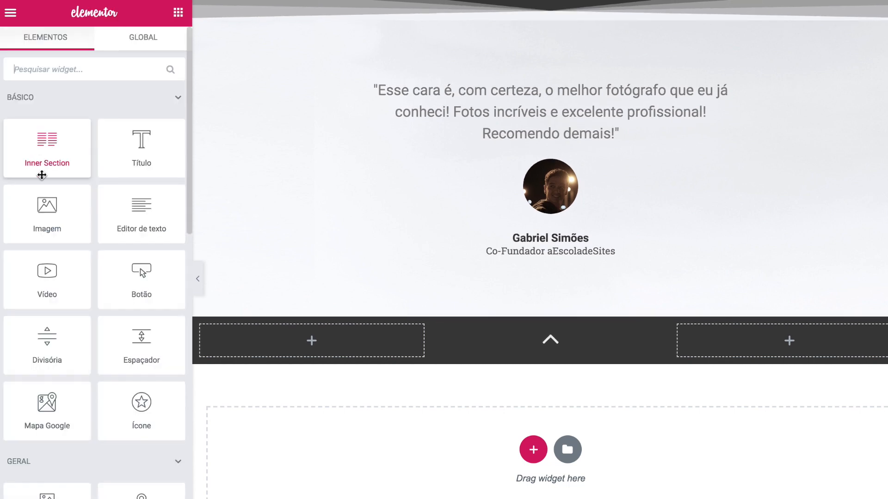
- Add the signature image to the dark section, centred, at width 33
{"action": "left_click_drag", "start_coordinate": [40, 210], "coordinate": [491, 346]}
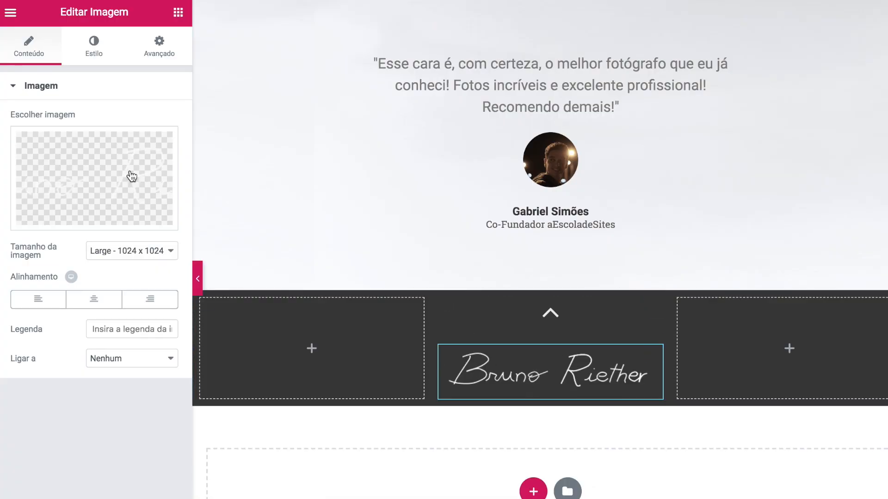
{"action": "left_click", "coordinate": [95, 302]}
{"action": "left_click", "coordinate": [95, 54]}
{"action": "left_click_drag", "start_coordinate": [18, 138], "coordinate": [64, 144]}
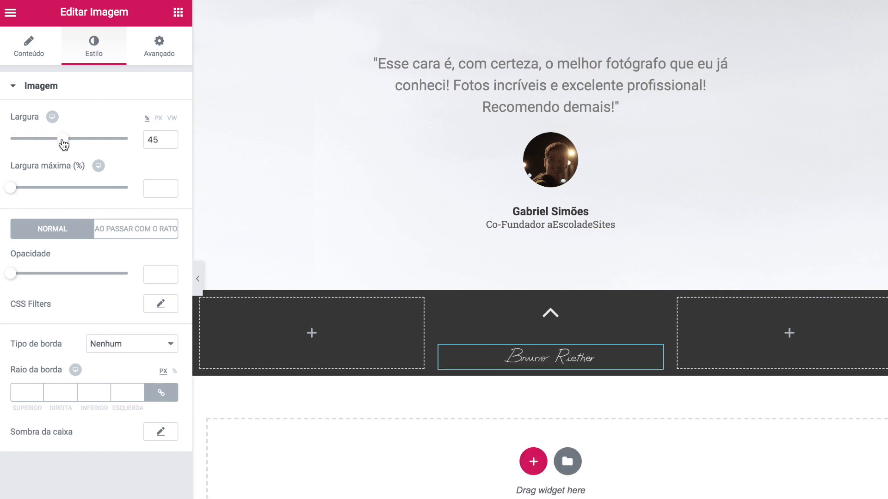
- Lift the signature with a -20 px top margin and widen it to 55%
{"action": "left_click", "coordinate": [157, 58]}
{"action": "left_click", "coordinate": [161, 139]}
{"action": "left_click", "coordinate": [38, 141]}
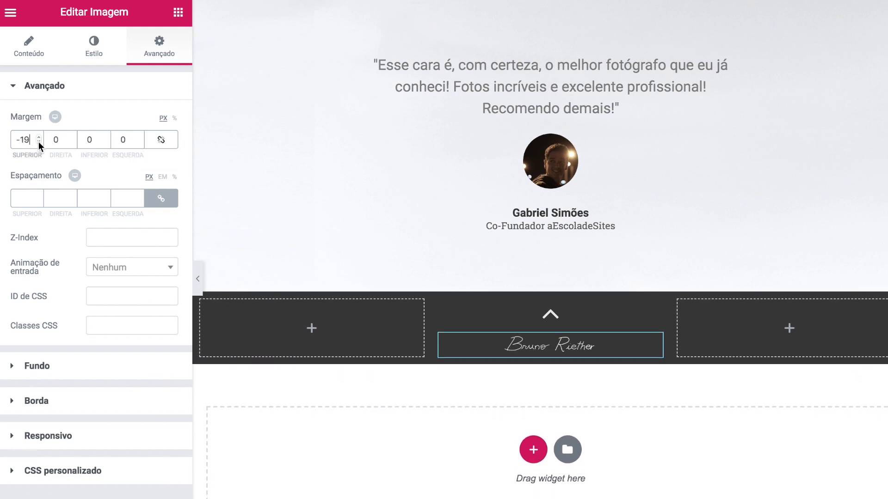
{"action": "left_click", "coordinate": [38, 141]}
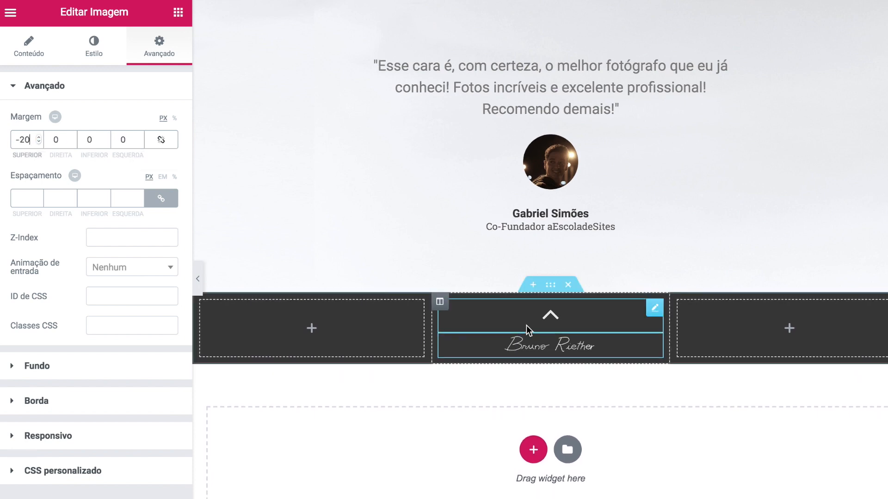
{"action": "left_click", "coordinate": [103, 52]}
{"action": "type", "text": "55"}
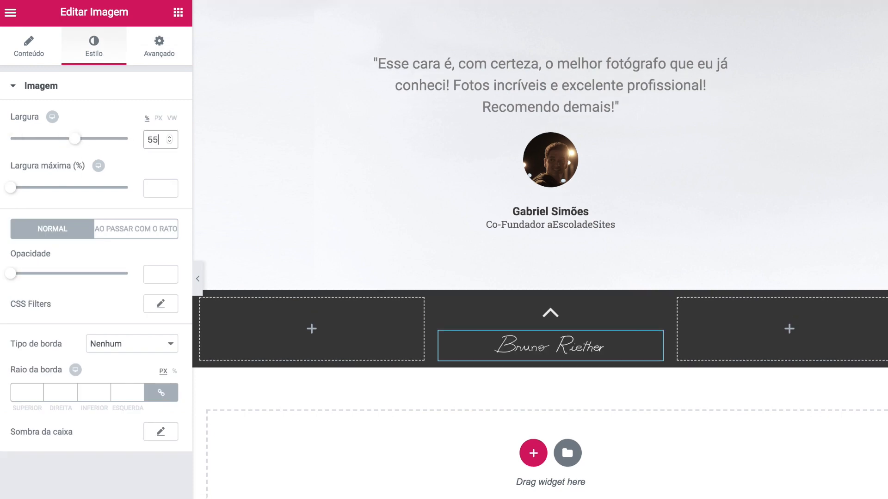
- Drop a Social Icons widget below the signature in the middle column
{"action": "left_click", "coordinate": [178, 16]}
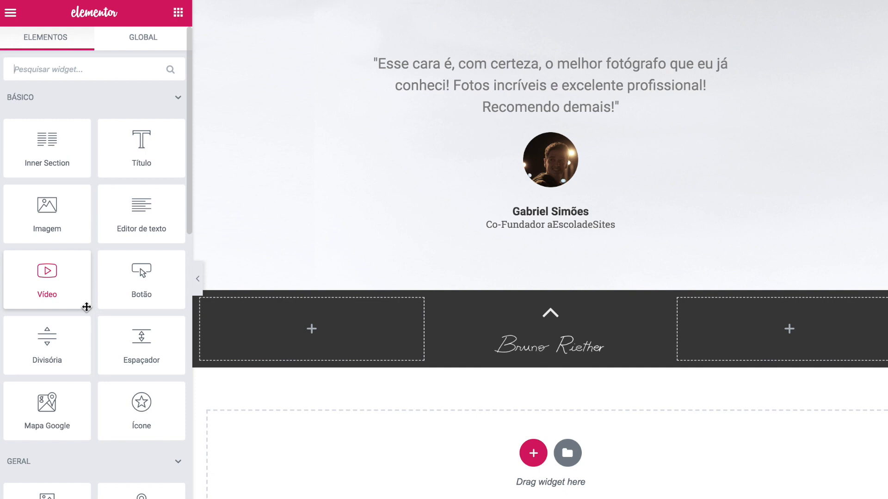
{"action": "scroll", "coordinate": [99, 299], "scroll_direction": "down", "scroll_amount": 8}
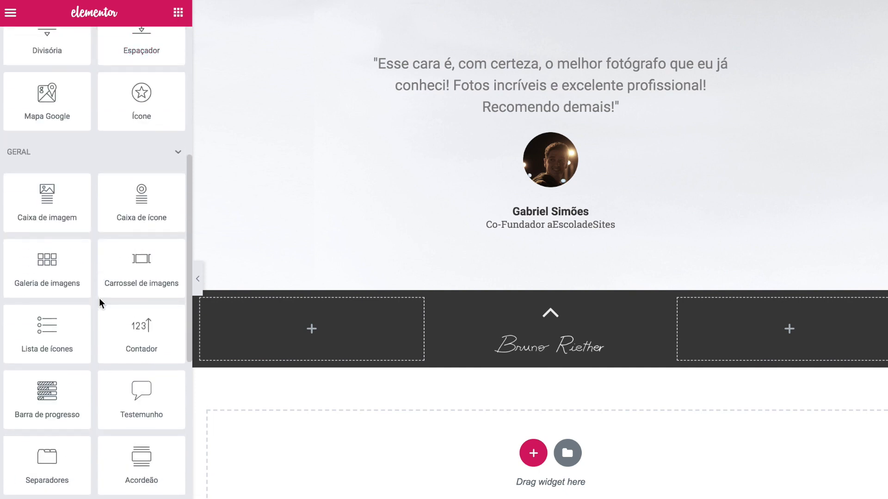
{"action": "left_click_drag", "start_coordinate": [135, 460], "coordinate": [518, 348]}
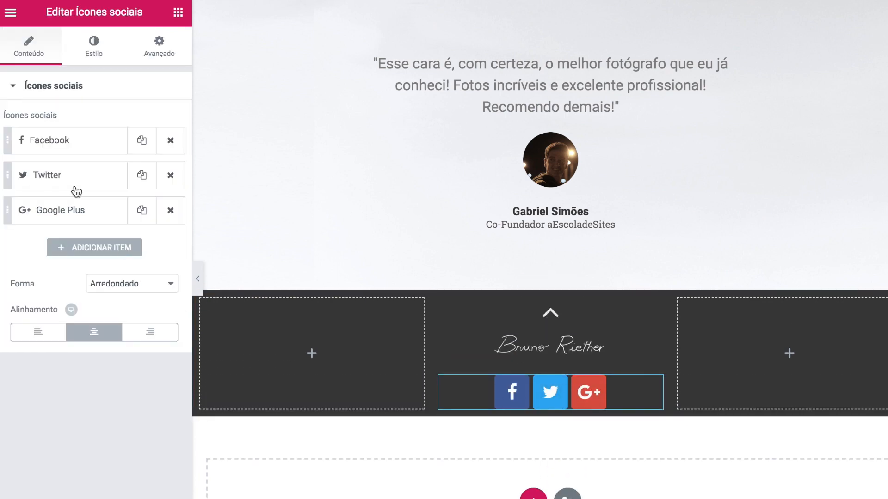
- Replace the Twitter and Google Plus icons with Instagram and YouTube, keeping Facebook
{"action": "left_click", "coordinate": [104, 144]}
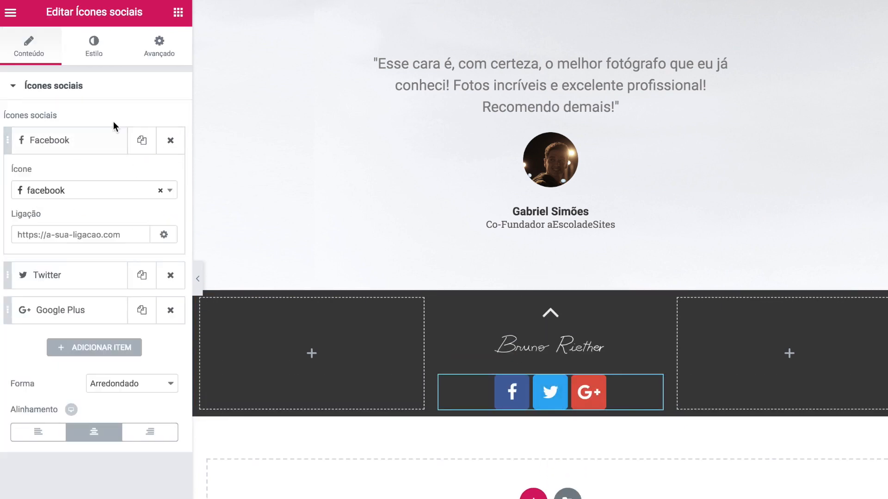
{"action": "left_click", "coordinate": [91, 319]}
{"action": "left_click", "coordinate": [170, 210]}
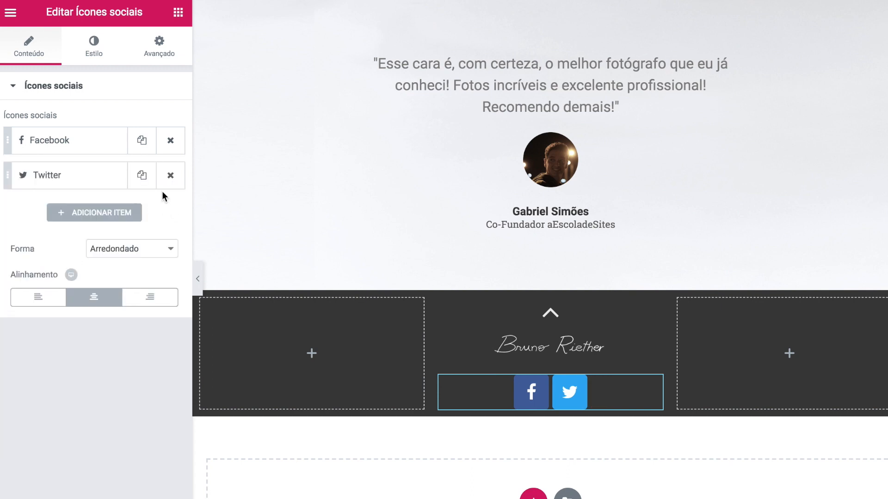
{"action": "left_click", "coordinate": [170, 175]}
{"action": "left_click", "coordinate": [94, 176]}
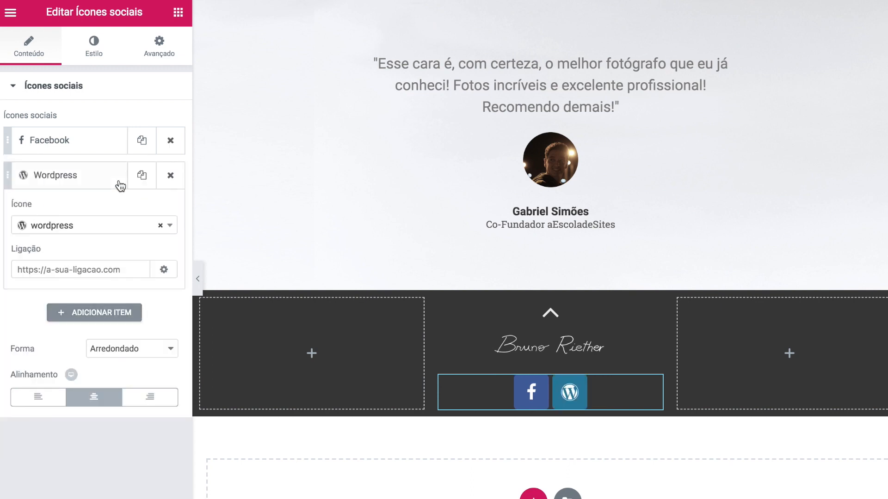
{"action": "left_click", "coordinate": [71, 231]}
{"action": "type", "text": "in"}
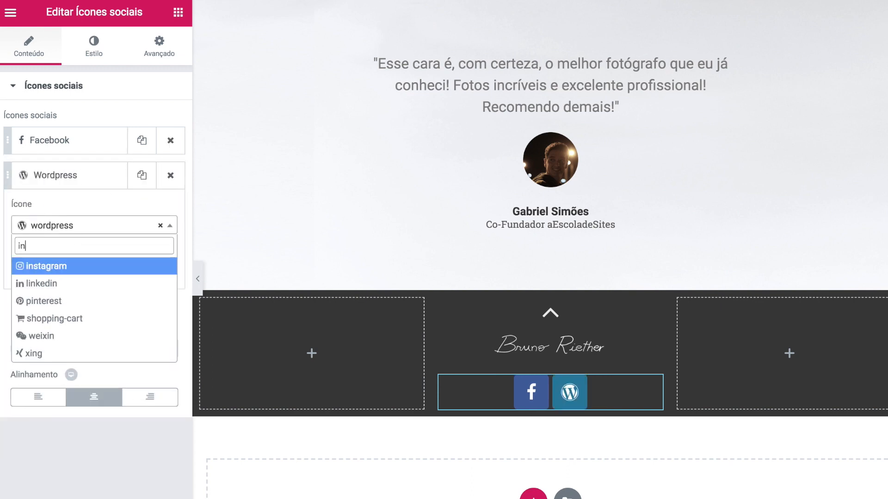
{"action": "left_click", "coordinate": [79, 266]}
{"action": "left_click", "coordinate": [97, 266]}
{"action": "type", "text": "you"}
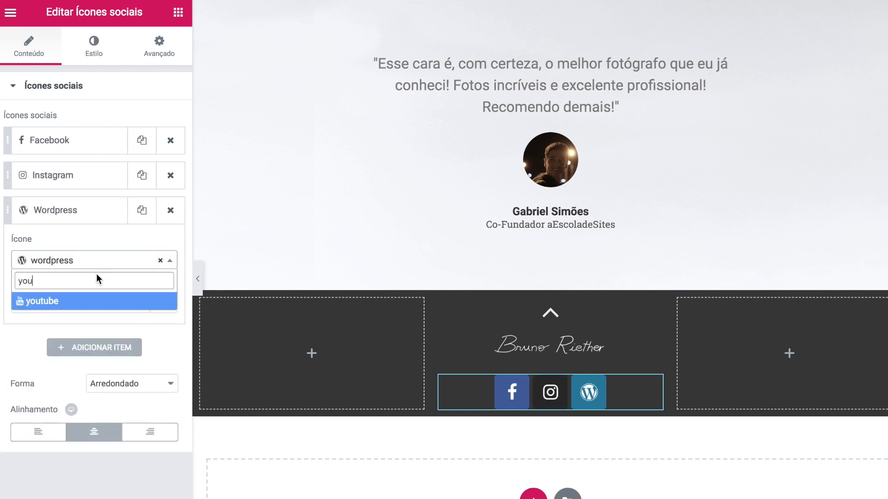
{"action": "left_click", "coordinate": [96, 306]}
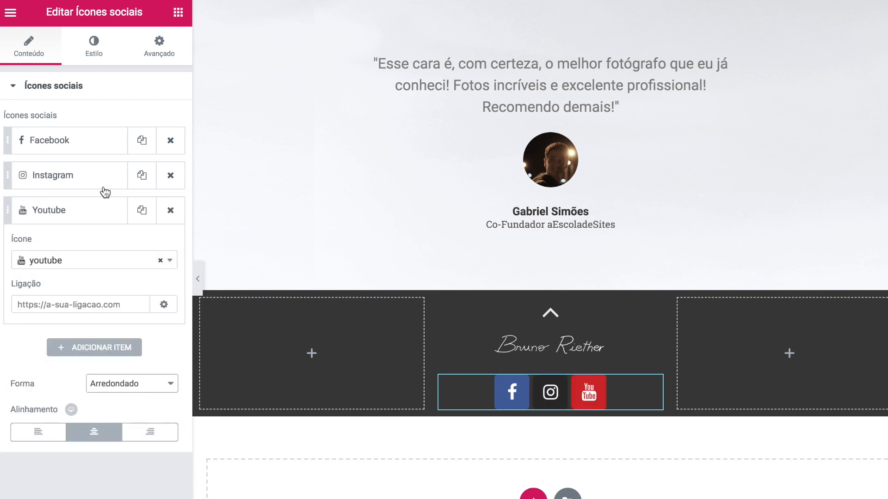
- Switch the icons to a custom colour with transparent backgrounds, including on hover
{"action": "left_click", "coordinate": [95, 49]}
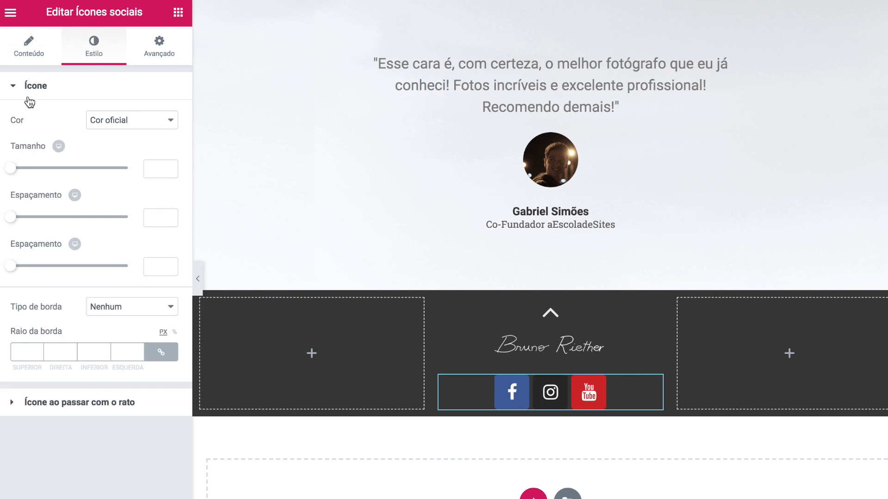
{"action": "left_click", "coordinate": [131, 132]}
{"action": "left_click", "coordinate": [121, 134]}
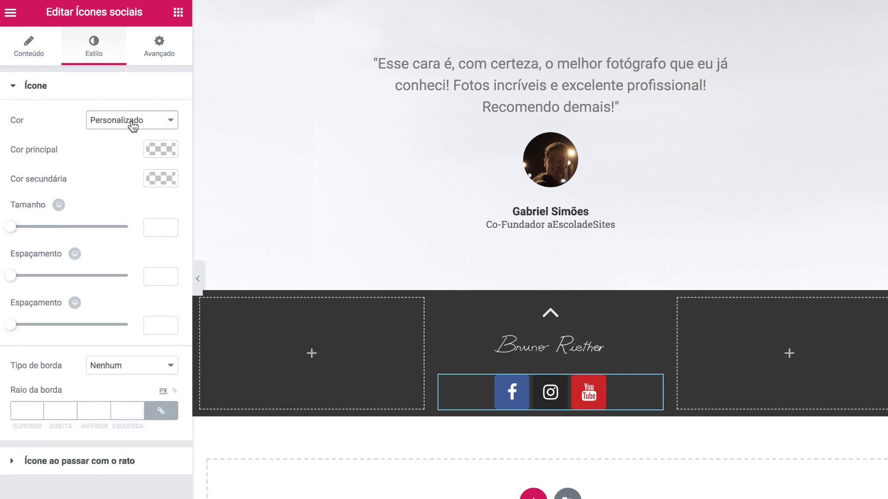
{"action": "left_click", "coordinate": [154, 149]}
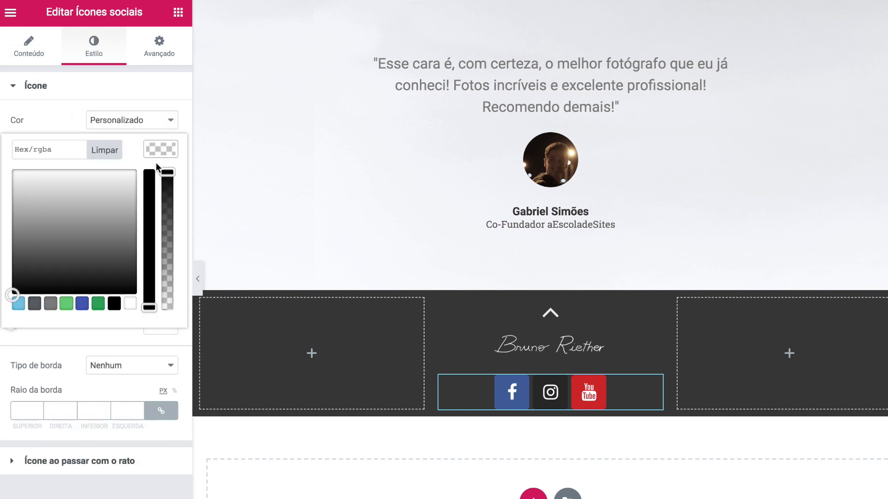
{"action": "left_click", "coordinate": [167, 384]}
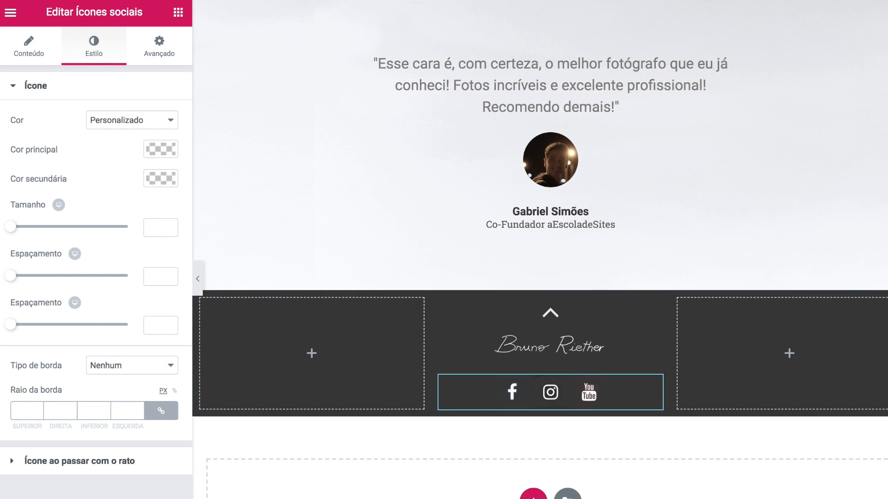
{"action": "left_click", "coordinate": [16, 464]}
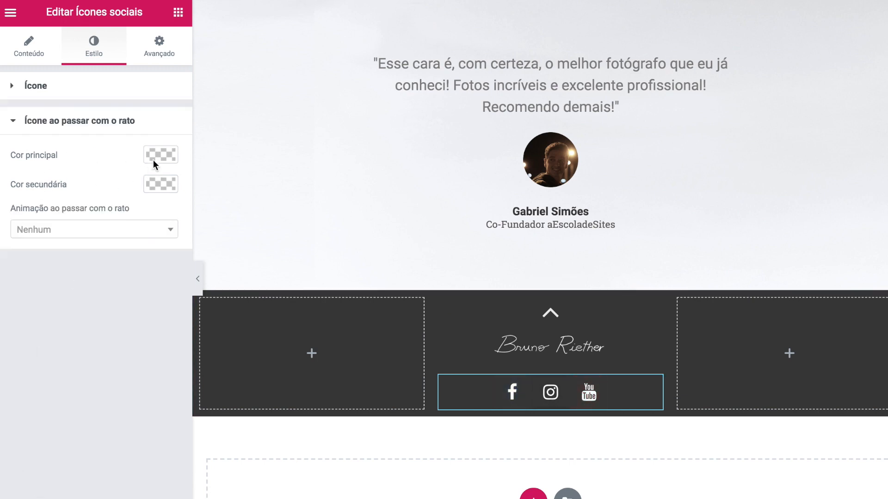
{"action": "left_click", "coordinate": [160, 156]}
{"action": "left_click_drag", "start_coordinate": [168, 177], "coordinate": [168, 314]}
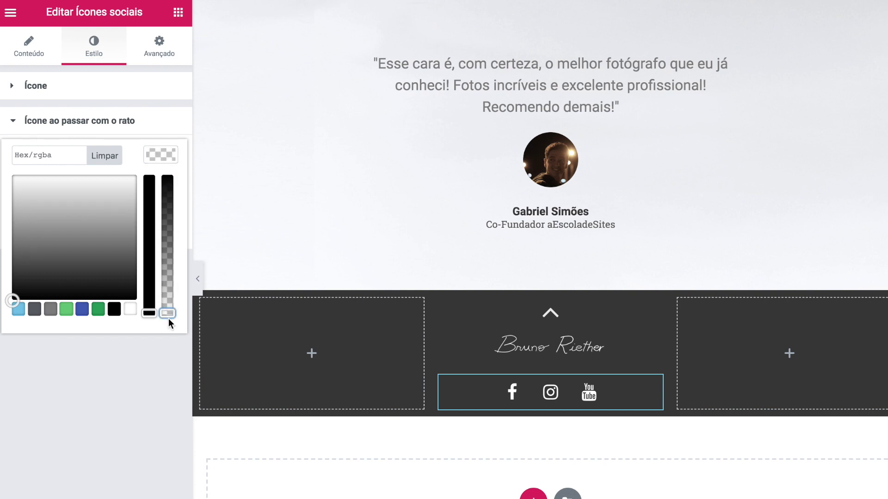
{"action": "left_click", "coordinate": [119, 407]}
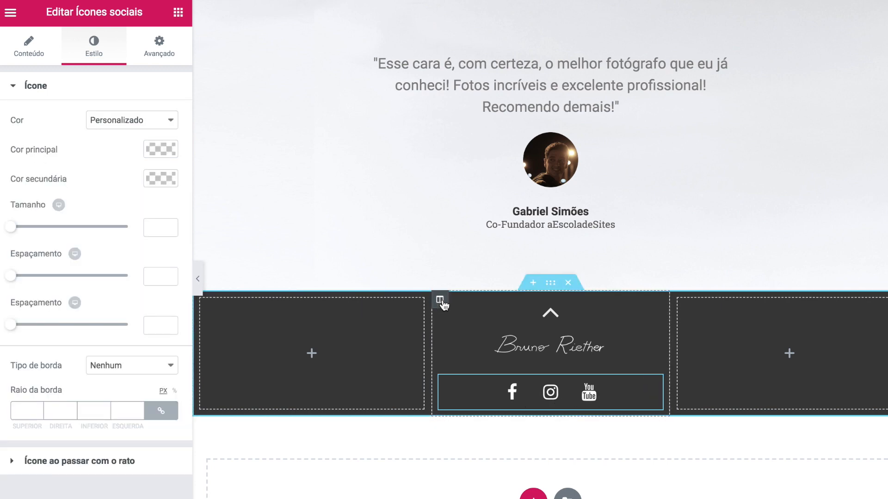
- Give the middle footer column top and bottom padding of 3
{"action": "left_click", "coordinate": [440, 300]}
{"action": "left_click", "coordinate": [167, 57]}
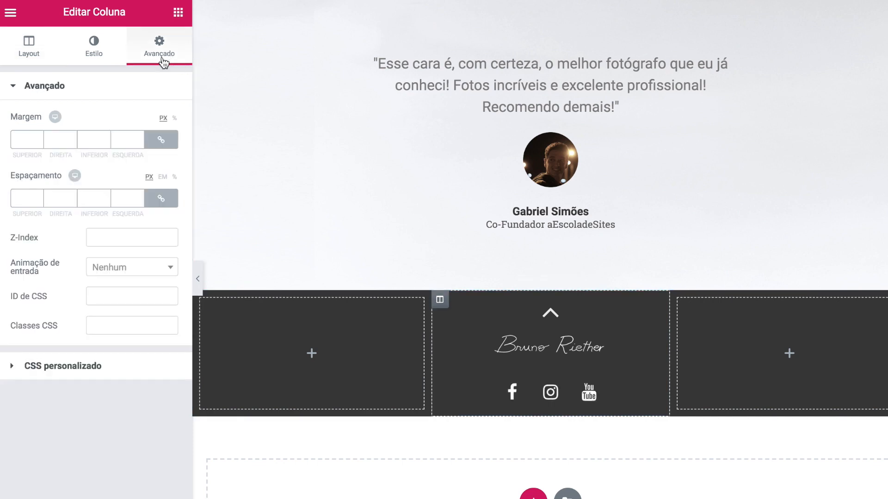
{"action": "left_click", "coordinate": [160, 199]}
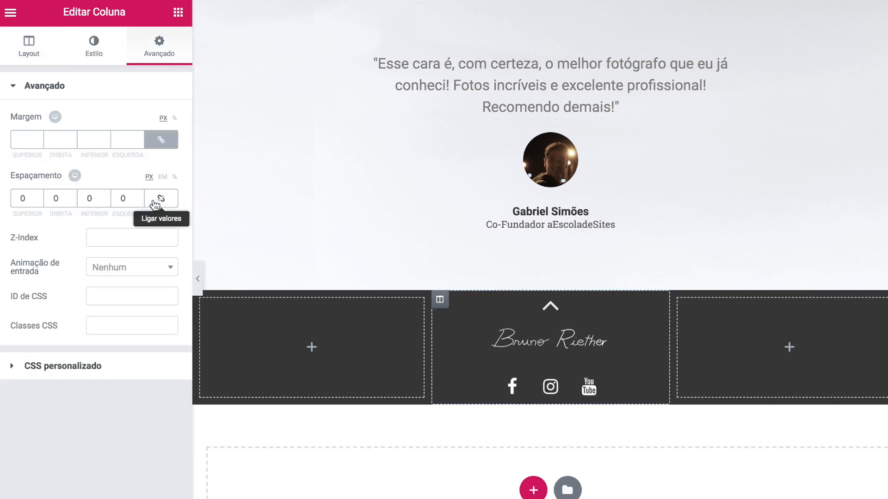
{"action": "left_click", "coordinate": [17, 198]}
{"action": "type", "text": "3"}
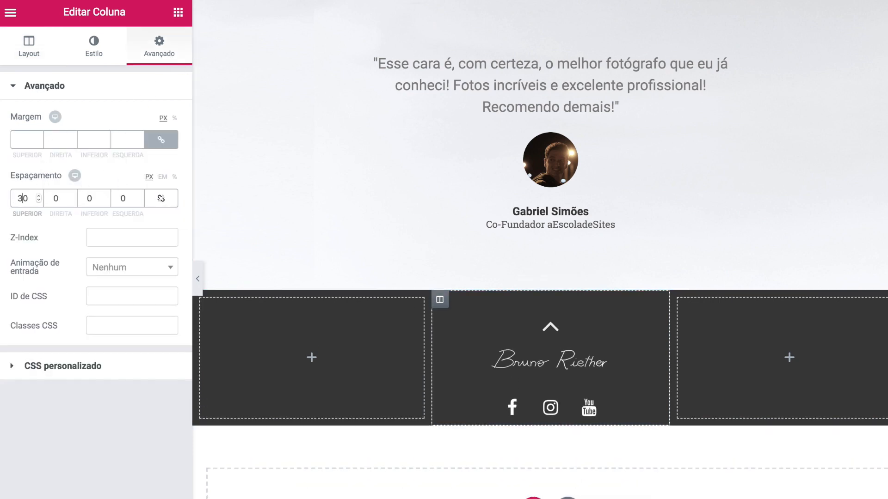
{"action": "left_click", "coordinate": [87, 197]}
{"action": "type", "text": "3"}
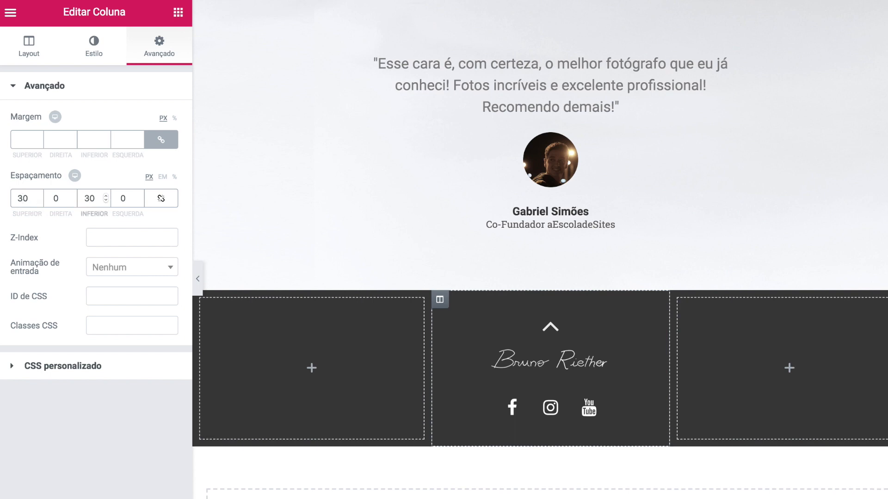
- Add a text block to the left footer column containing the pasted copyright notice
{"action": "left_click", "coordinate": [178, 13]}
{"action": "left_click_drag", "start_coordinate": [141, 215], "coordinate": [302, 373]}
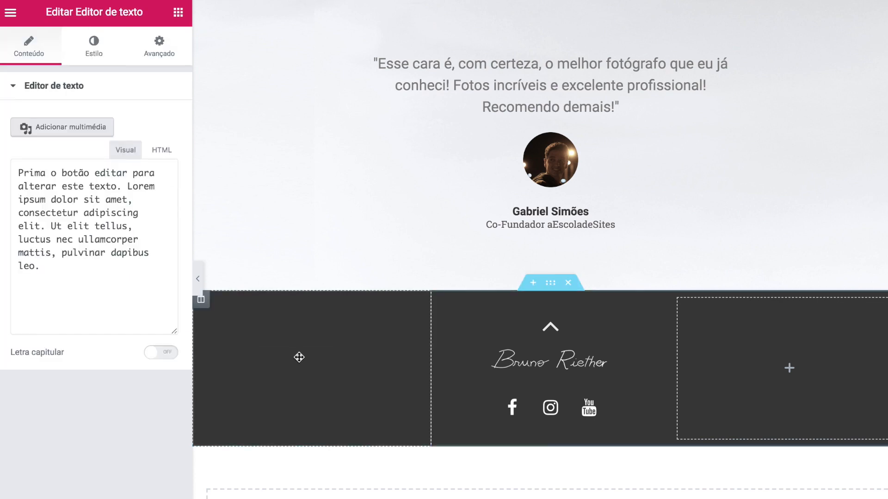
{"action": "key", "text": "ctrl+a"}
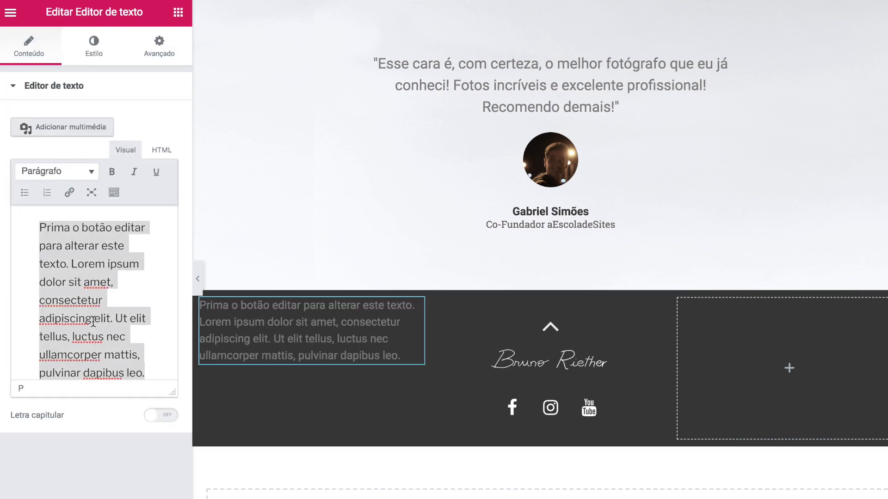
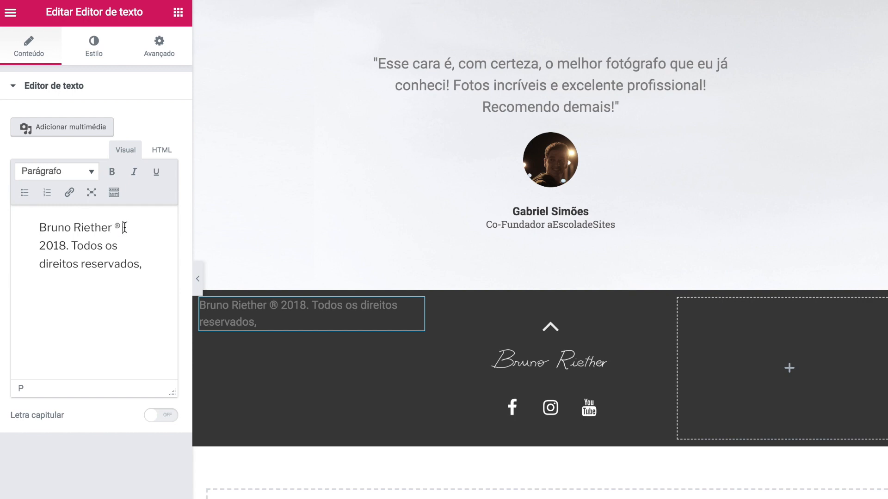
{"action": "left_click_drag", "start_coordinate": [40, 246], "coordinate": [62, 246]}
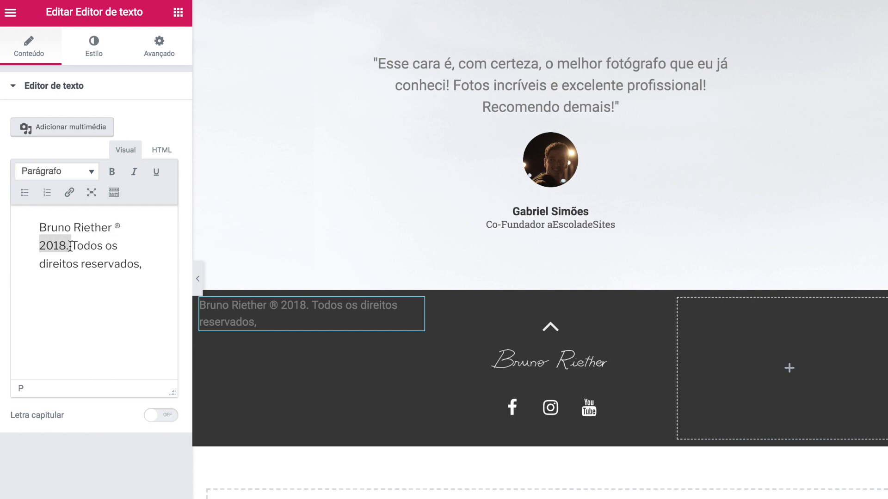
{"action": "left_click", "coordinate": [85, 245]}
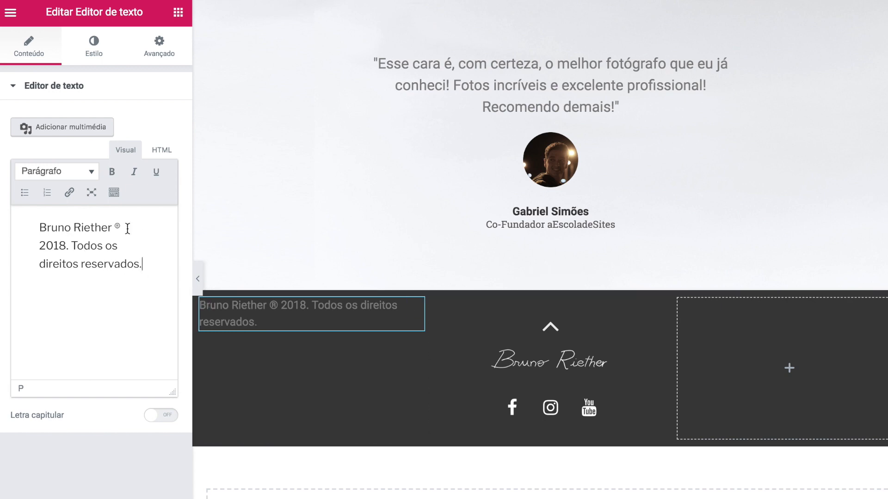
- Left-align the copyright text and colour it a semi-transparent light grey
{"action": "left_click", "coordinate": [81, 46]}
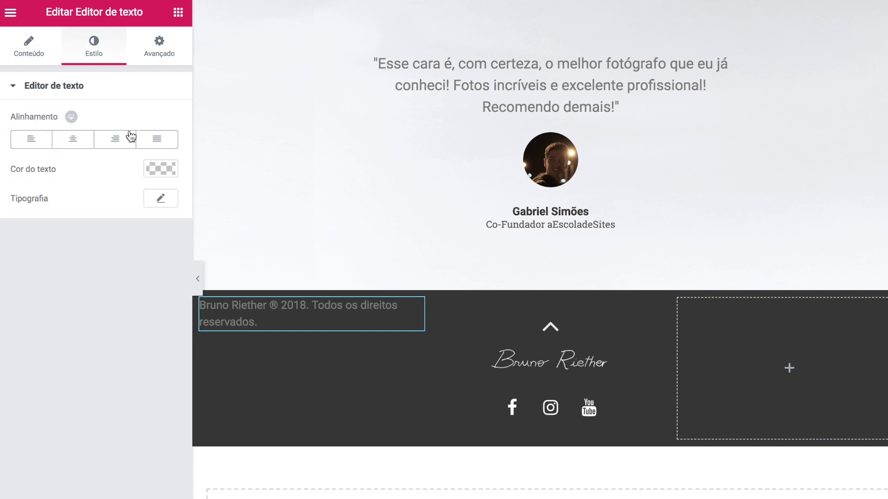
{"action": "left_click", "coordinate": [44, 146]}
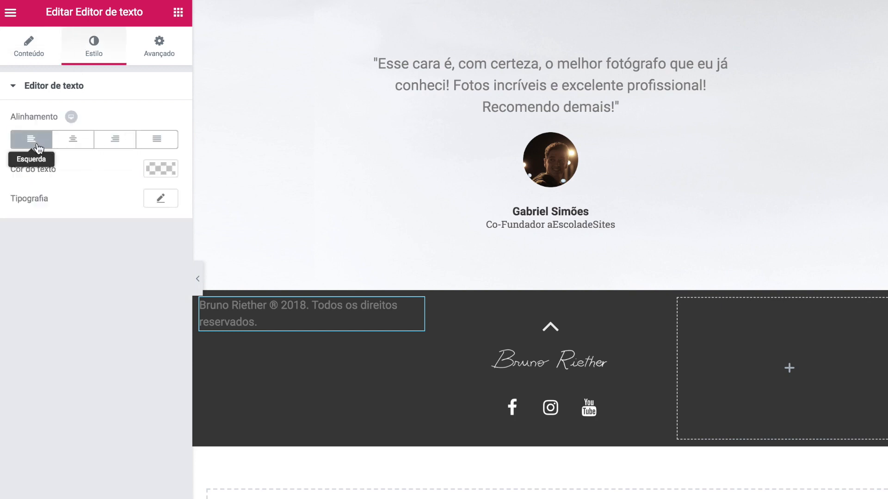
{"action": "left_click", "coordinate": [149, 167]}
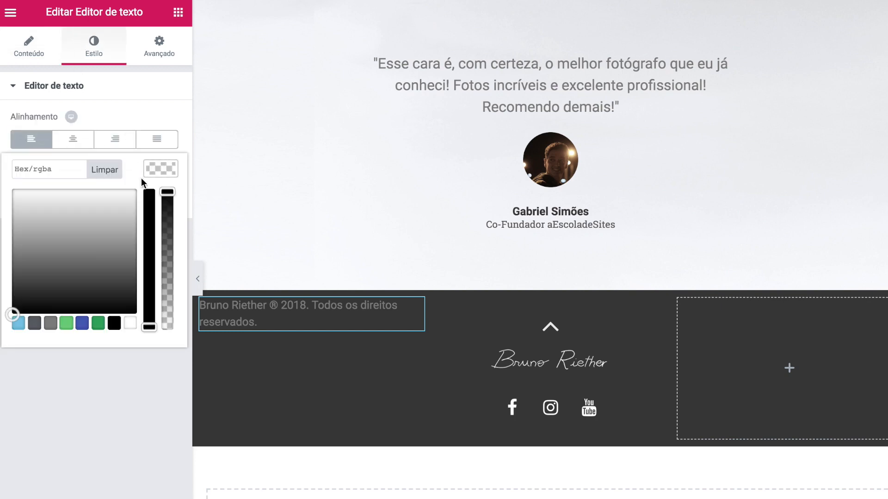
{"action": "left_click_drag", "start_coordinate": [32, 210], "coordinate": [1, 200]}
{"action": "left_click", "coordinate": [159, 169]}
{"action": "left_click_drag", "start_coordinate": [168, 191], "coordinate": [168, 218]}
{"action": "left_click", "coordinate": [96, 402]}
- Set the copyright typography to size 13 and font weight 300
{"action": "left_click", "coordinate": [153, 200]}
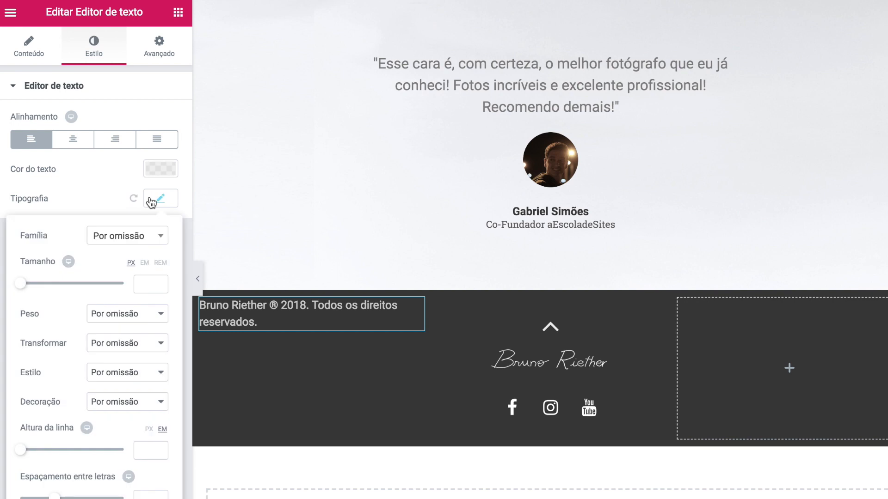
{"action": "left_click_drag", "start_coordinate": [24, 291], "coordinate": [29, 290]}
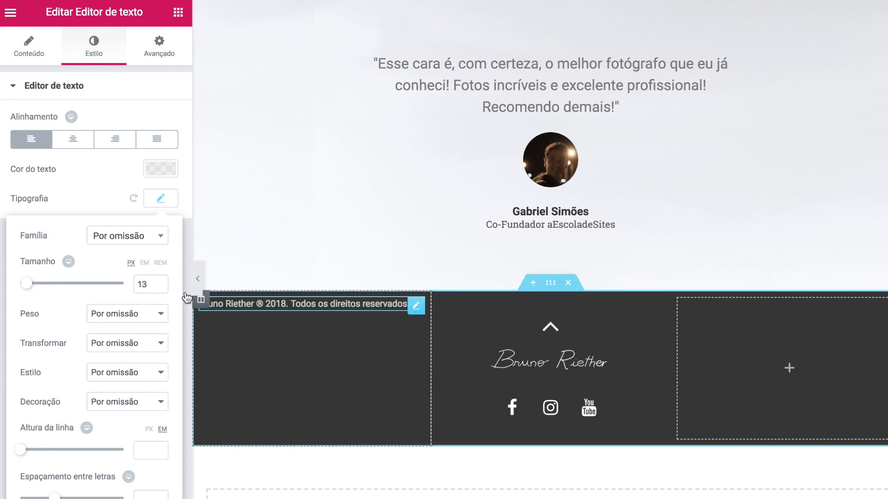
{"action": "left_click", "coordinate": [132, 313]}
{"action": "left_click", "coordinate": [116, 241]}
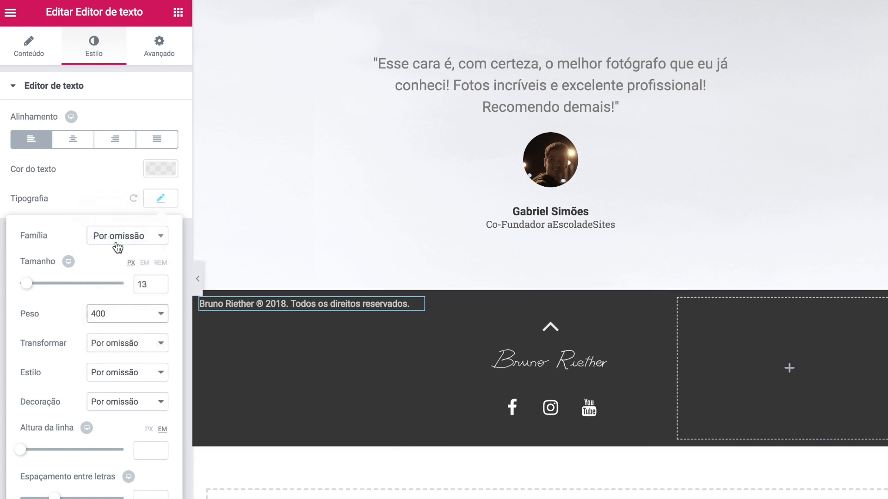
{"action": "left_click", "coordinate": [107, 309]}
{"action": "left_click", "coordinate": [108, 301]}
{"action": "left_click", "coordinate": [198, 292]}
- Position the left column's content at the bottom and add a text block to the right column
{"action": "left_click", "coordinate": [201, 299]}
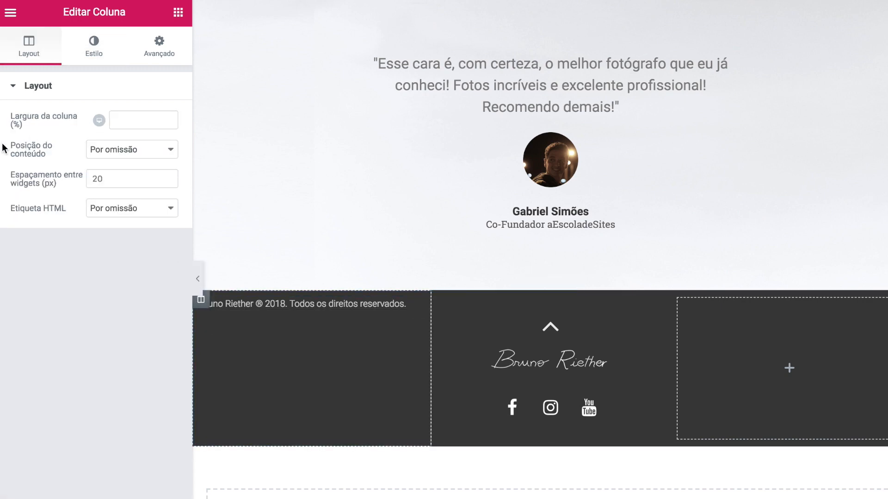
{"action": "left_click", "coordinate": [123, 149]}
{"action": "left_click", "coordinate": [115, 185]}
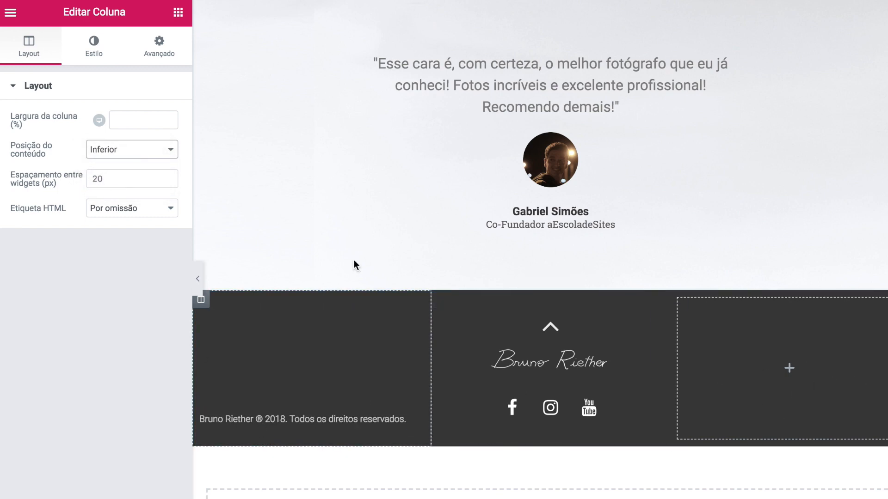
{"action": "left_click", "coordinate": [177, 12]}
{"action": "left_click_drag", "start_coordinate": [135, 216], "coordinate": [716, 340]}
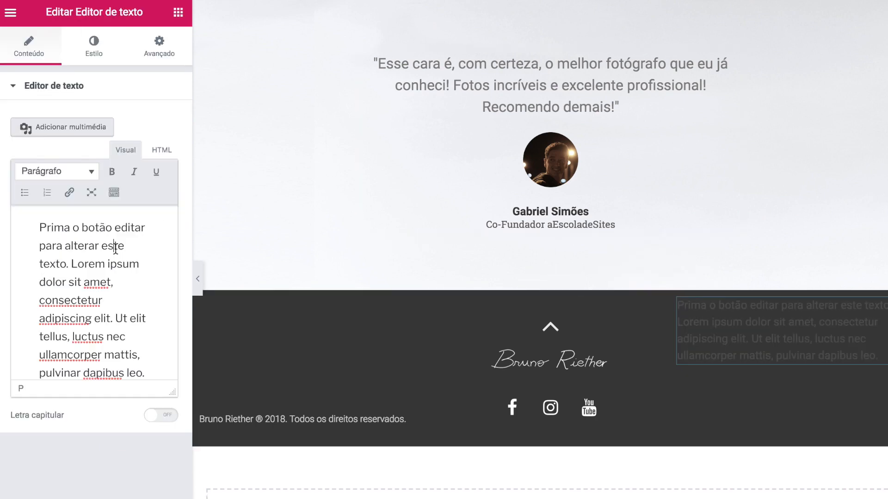
- Write 'Feito por:' in the right-column text block and give it the copyright text's style
{"action": "key", "text": "ctrl+a"}
{"action": "type", "text": "Feito por:"}
{"action": "right_click", "coordinate": [301, 420]}
{"action": "left_click", "coordinate": [324, 403]}
{"action": "right_click", "coordinate": [736, 309]}
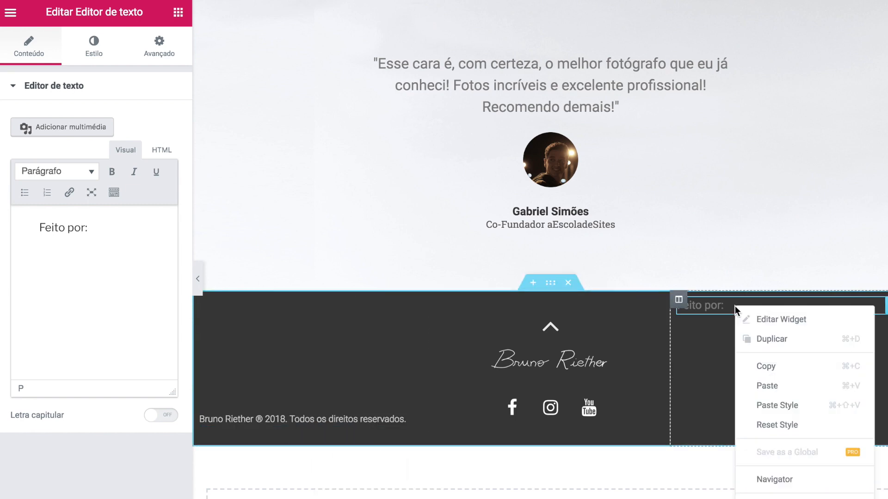
{"action": "left_click", "coordinate": [834, 407]}
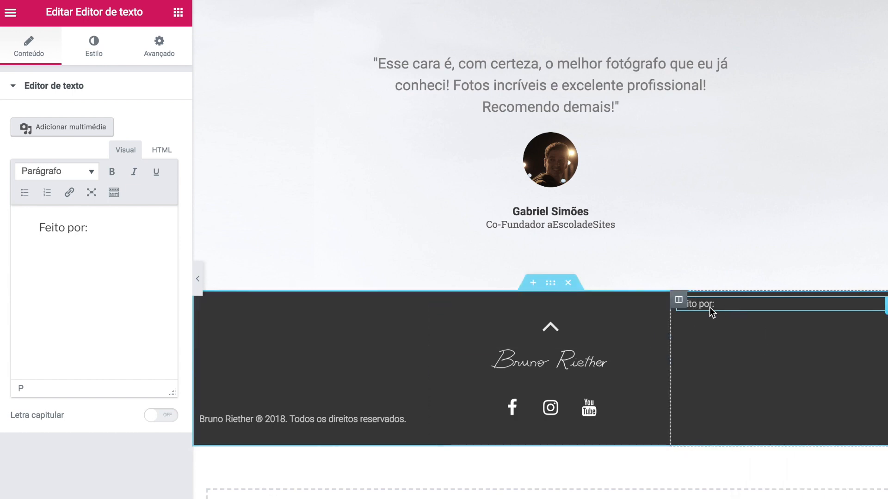
- Right-align 'Feito por:' with a 30 px right margin and add an Image widget below it
{"action": "left_click", "coordinate": [97, 54]}
{"action": "left_click", "coordinate": [113, 139]}
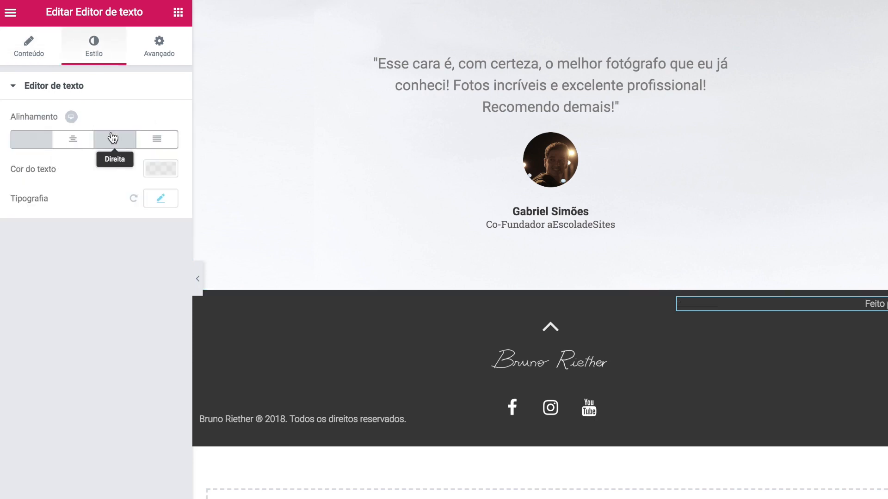
{"action": "left_click", "coordinate": [169, 43]}
{"action": "left_click", "coordinate": [162, 139]}
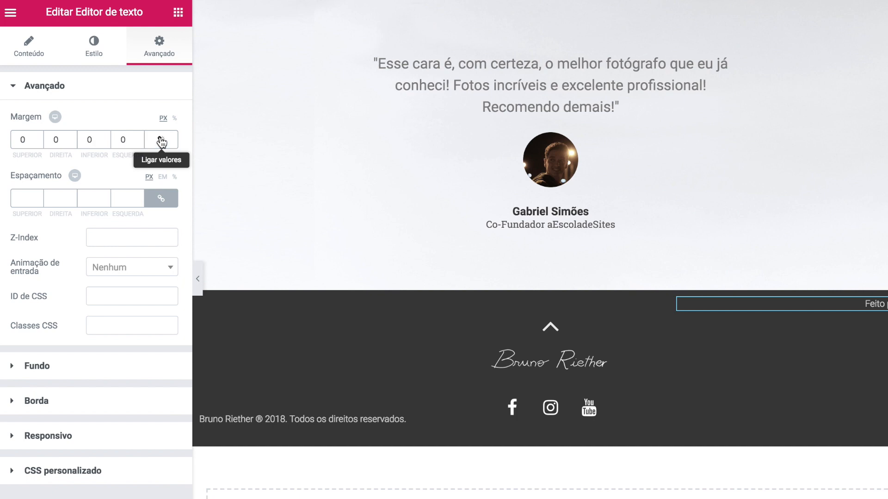
{"action": "left_click", "coordinate": [52, 139]}
{"action": "type", "text": "3"}
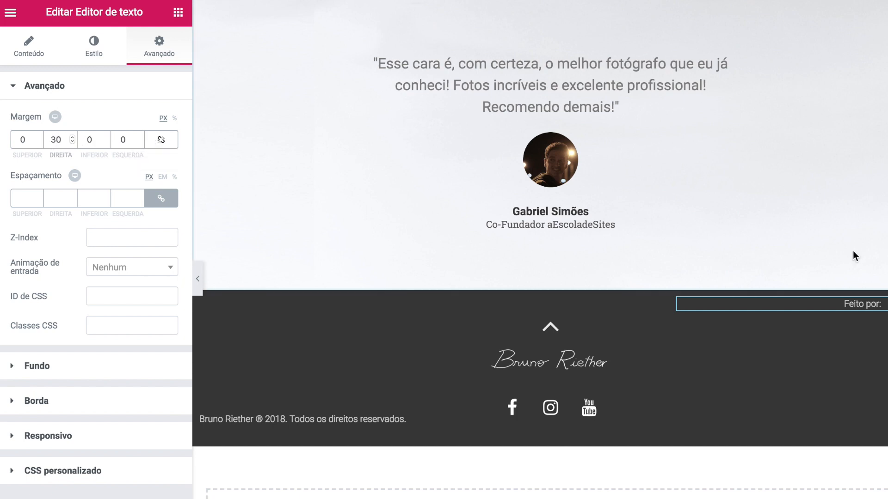
{"action": "left_click", "coordinate": [178, 13]}
{"action": "left_click_drag", "start_coordinate": [69, 214], "coordinate": [822, 316]}
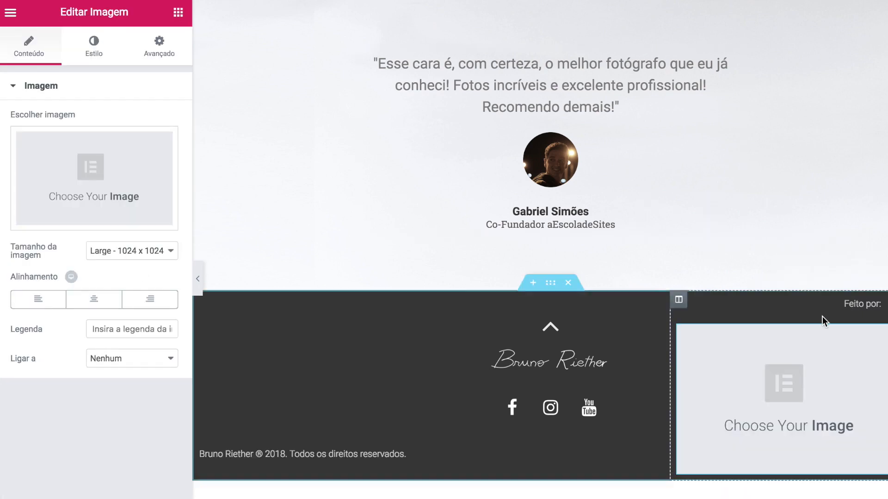
- Upload IMG08_logo_aEscoladeSites.png as the image under 'Feito por:'
{"action": "left_click", "coordinate": [93, 184]}
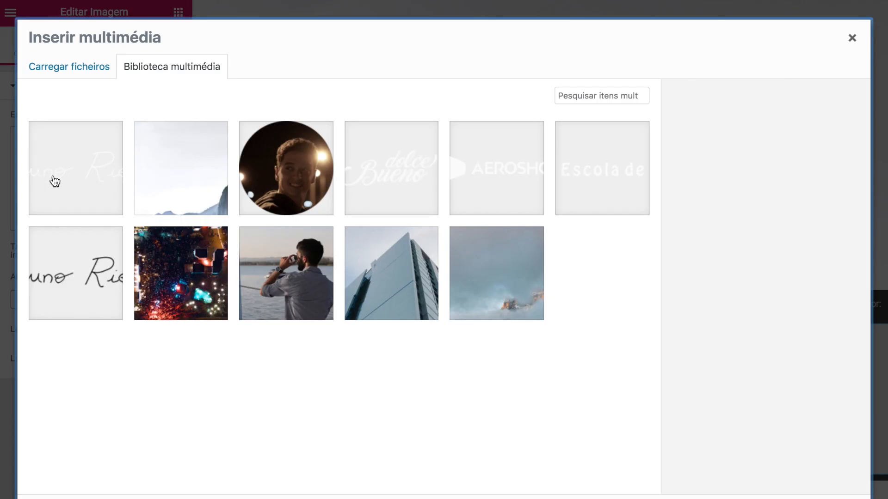
{"action": "left_click", "coordinate": [70, 66]}
{"action": "left_click", "coordinate": [418, 274]}
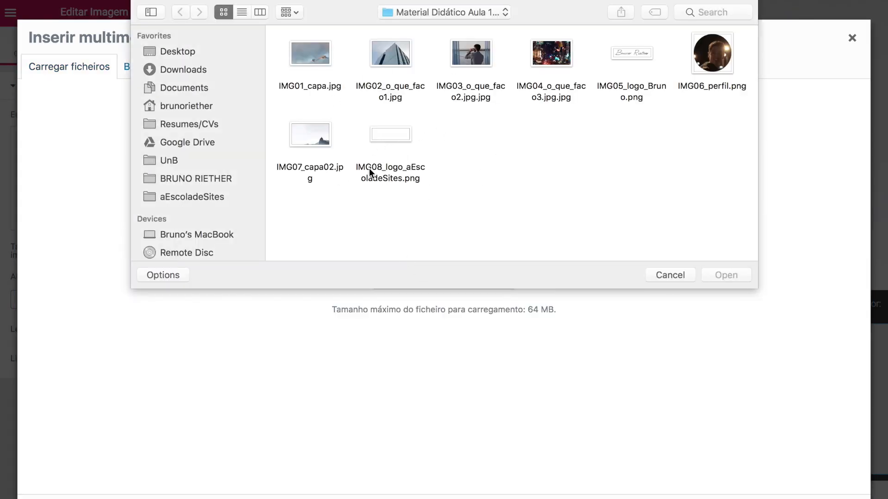
{"action": "left_click", "coordinate": [392, 136]}
{"action": "left_click", "coordinate": [727, 274]}
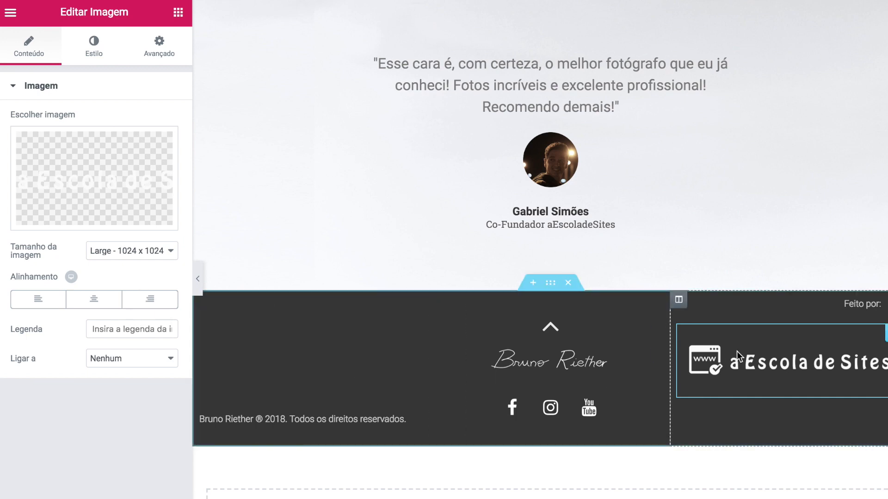
{"action": "left_click", "coordinate": [147, 304]}
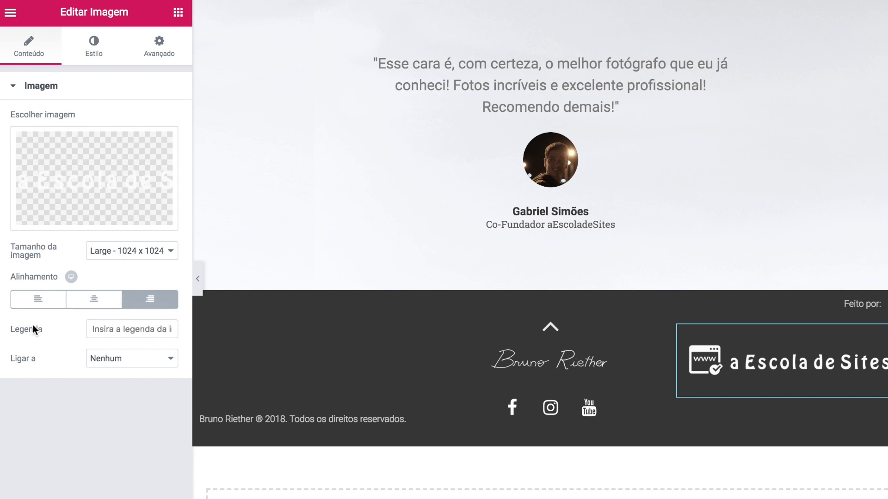
{"action": "left_click", "coordinate": [156, 363]}
{"action": "left_click", "coordinate": [145, 382]}
{"action": "left_click", "coordinate": [81, 385]}
{"action": "type", "text": "https://www.aescoladesit"}
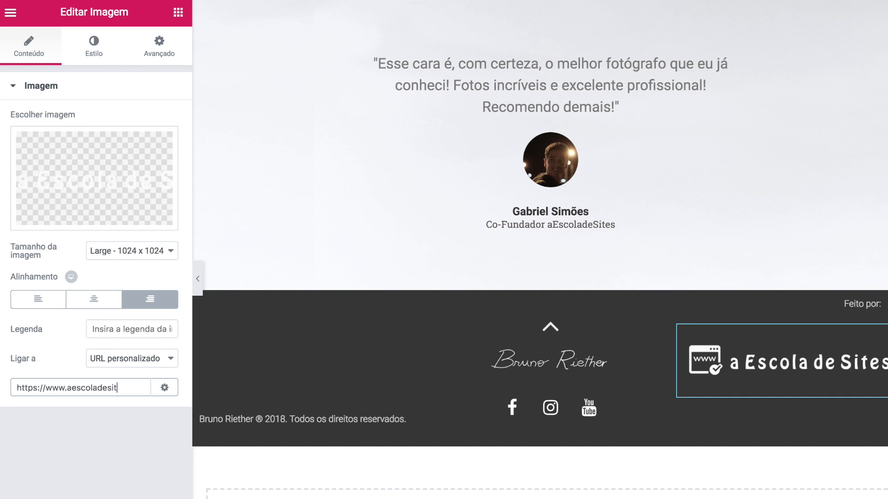
{"action": "type", "text": "com"}
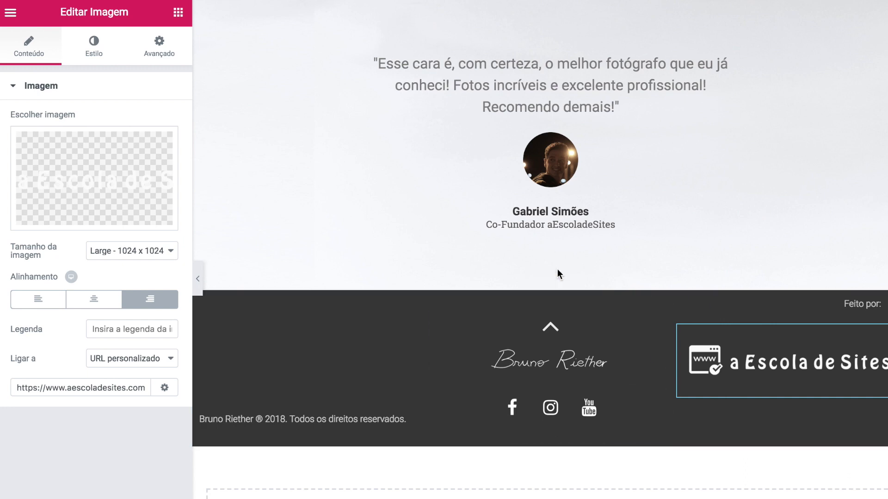
{"action": "left_click", "coordinate": [164, 387]}
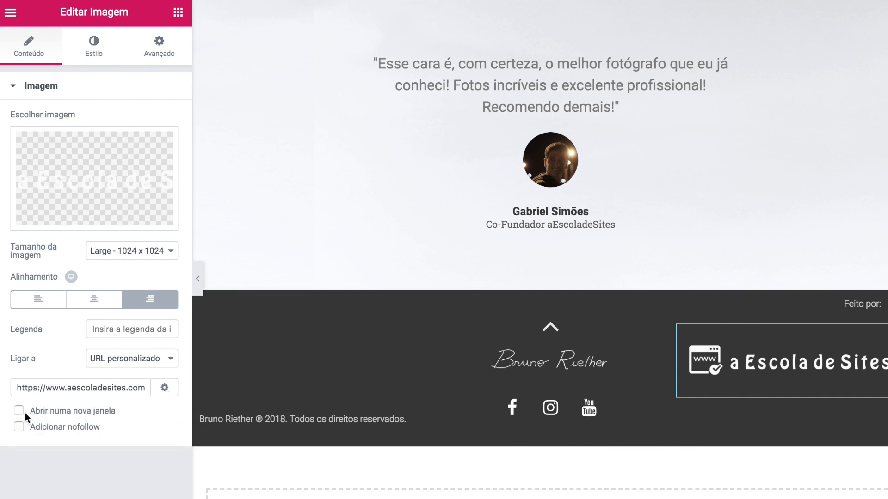
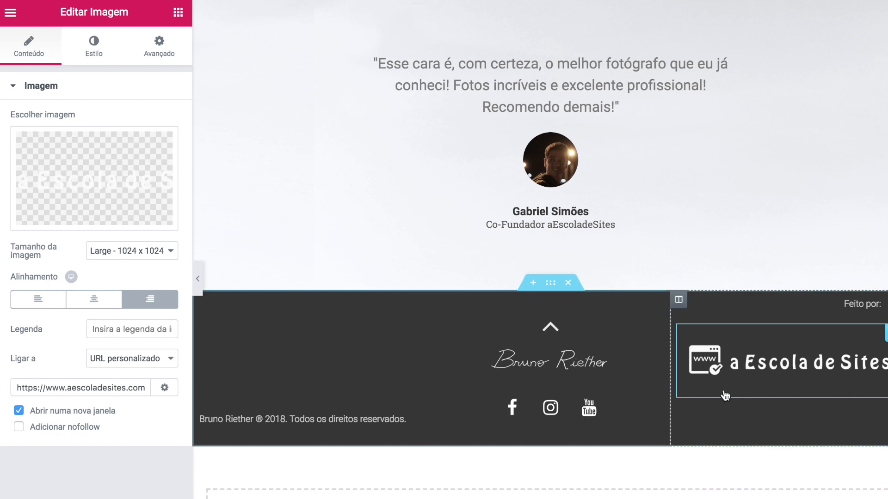
- Set the Escola de Sites footer logo to 70% width with an unlinked 30 px right margin
{"action": "left_click", "coordinate": [90, 49]}
{"action": "left_click_drag", "start_coordinate": [11, 141], "coordinate": [92, 144]}
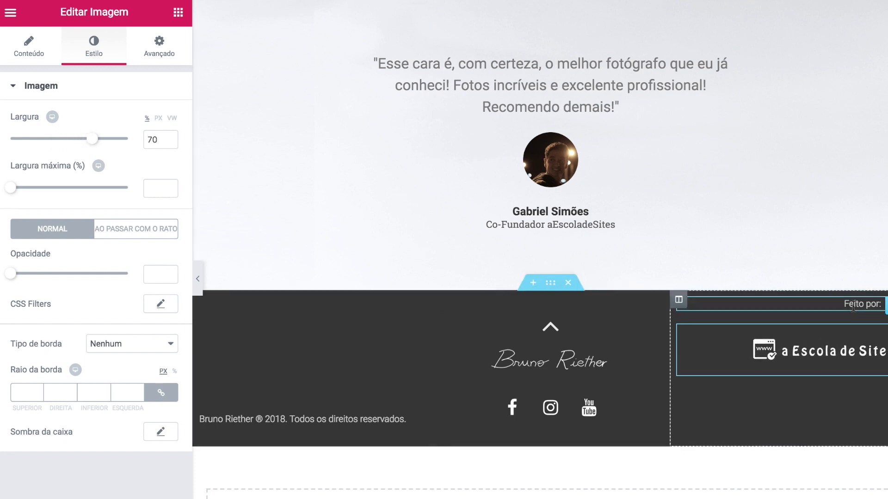
{"action": "left_click", "coordinate": [159, 51]}
{"action": "left_click", "coordinate": [162, 141]}
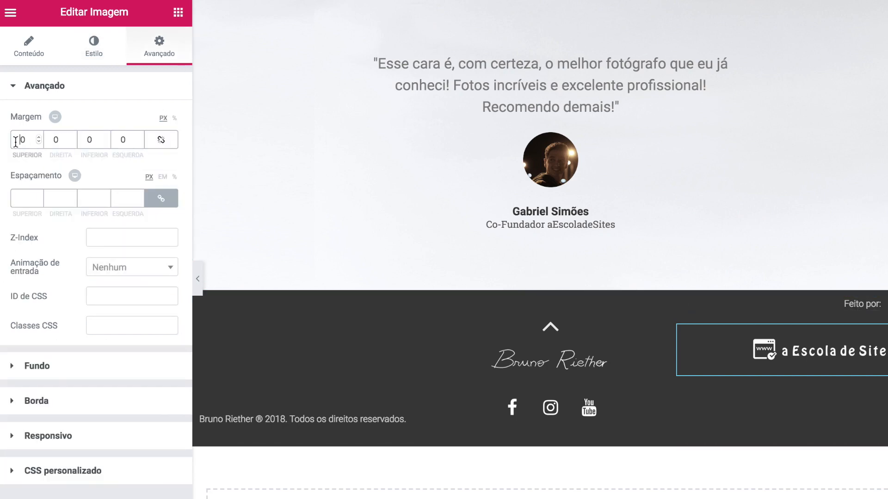
{"action": "type", "text": "3"}
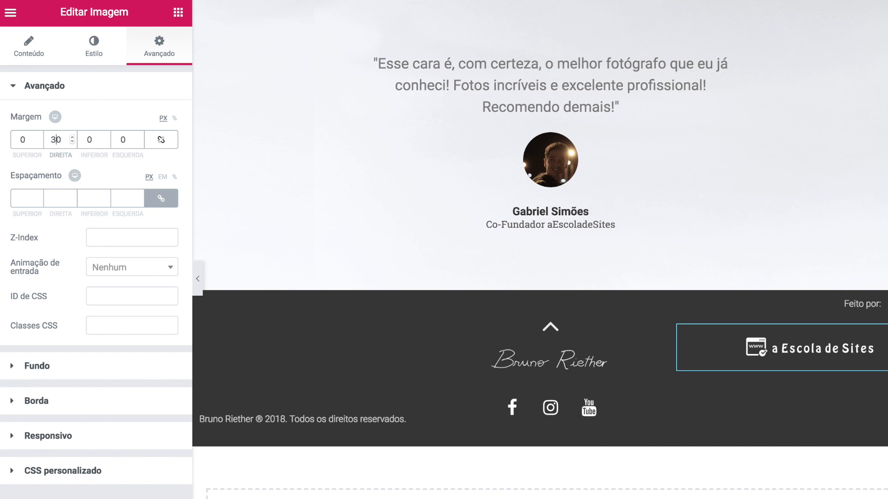
{"action": "left_click", "coordinate": [781, 344]}
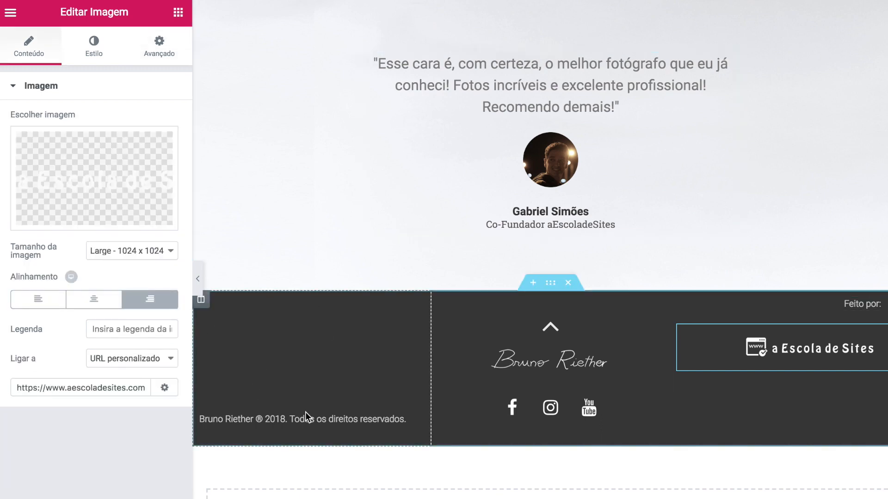
- Set the footer's right column content position to Inferior (bottom)
{"action": "left_click", "coordinate": [679, 300]}
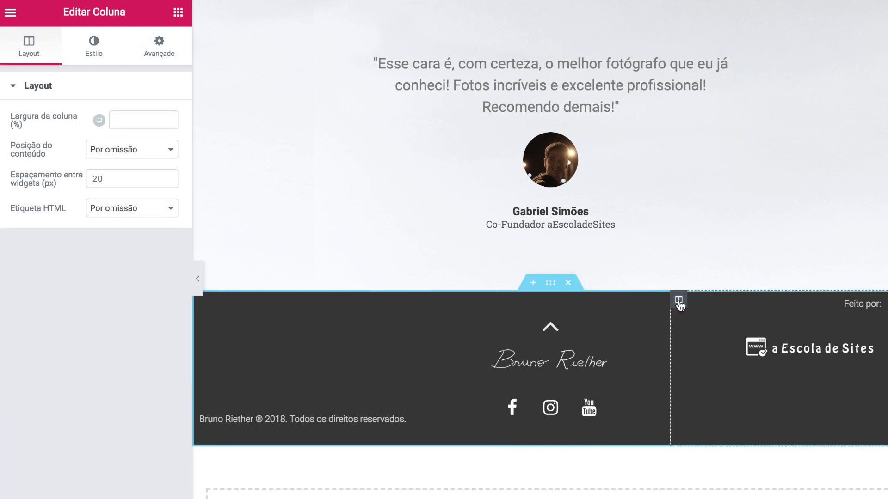
{"action": "left_click", "coordinate": [138, 147]}
{"action": "left_click", "coordinate": [121, 183]}
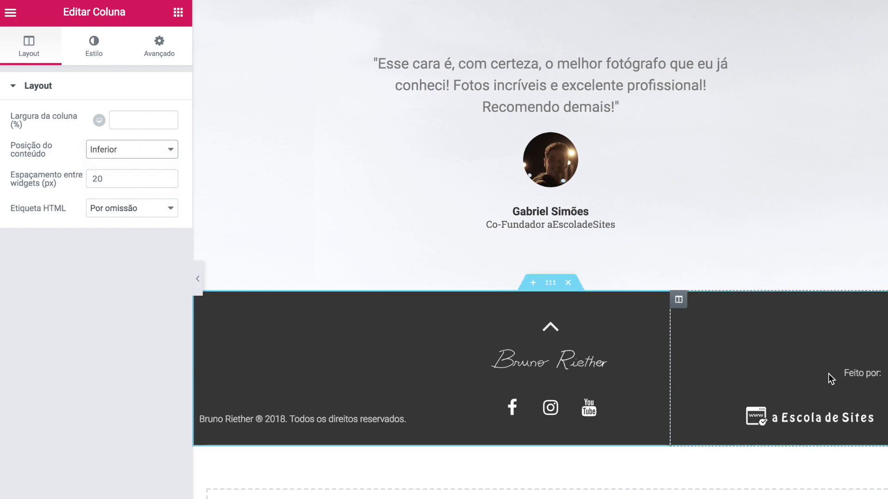
- Give the 'Feito por:' text a -30 px bottom margin and hide the panel to preview
{"action": "left_click", "coordinate": [831, 379]}
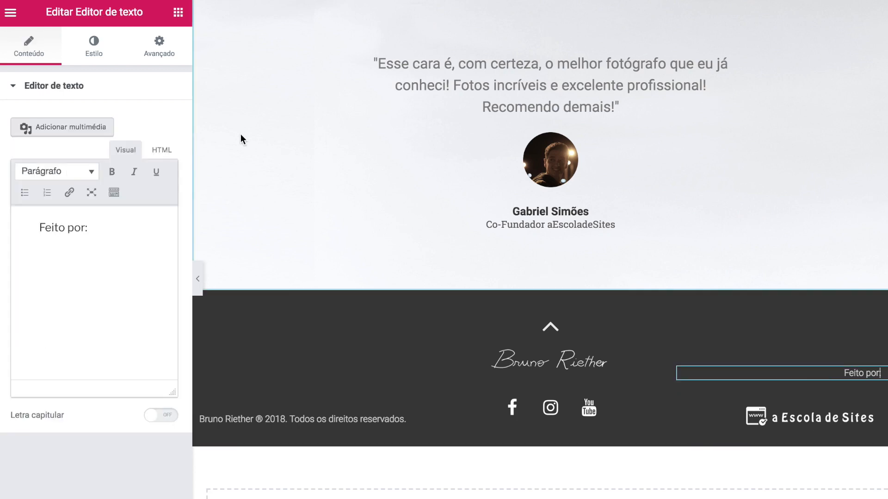
{"action": "left_click", "coordinate": [162, 51]}
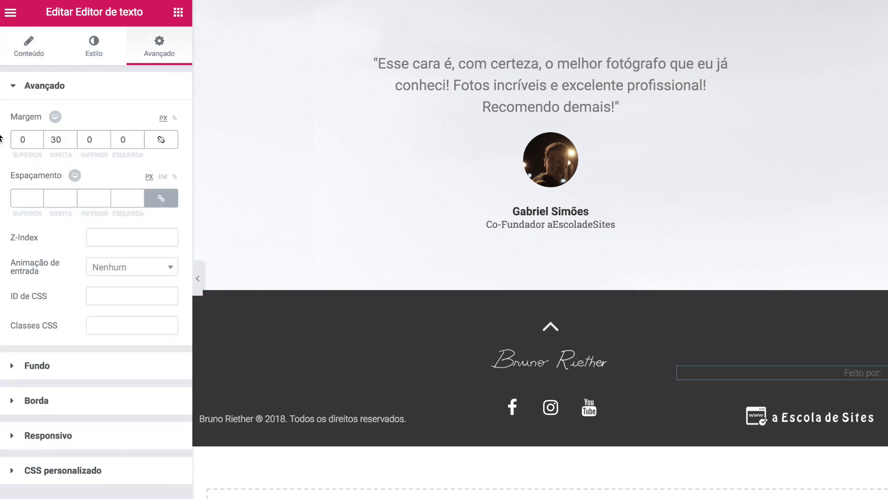
{"action": "left_click", "coordinate": [106, 141]}
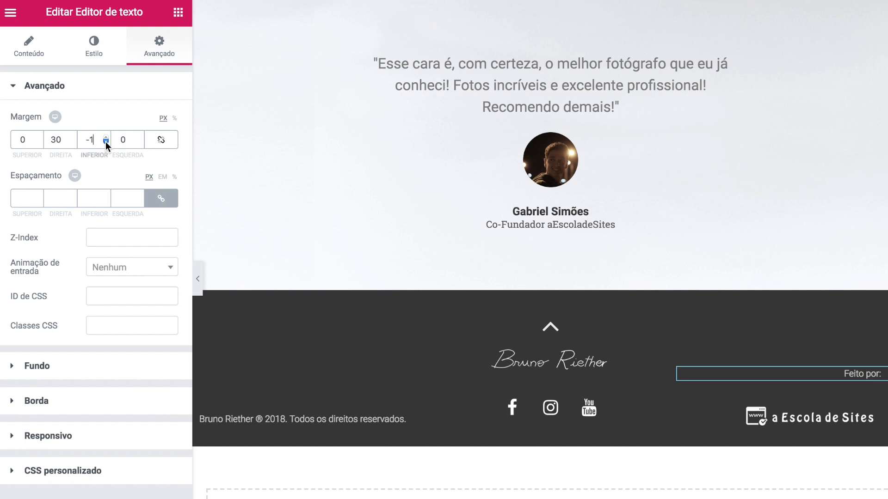
{"action": "left_click", "coordinate": [105, 141]}
{"action": "left_click", "coordinate": [106, 142]}
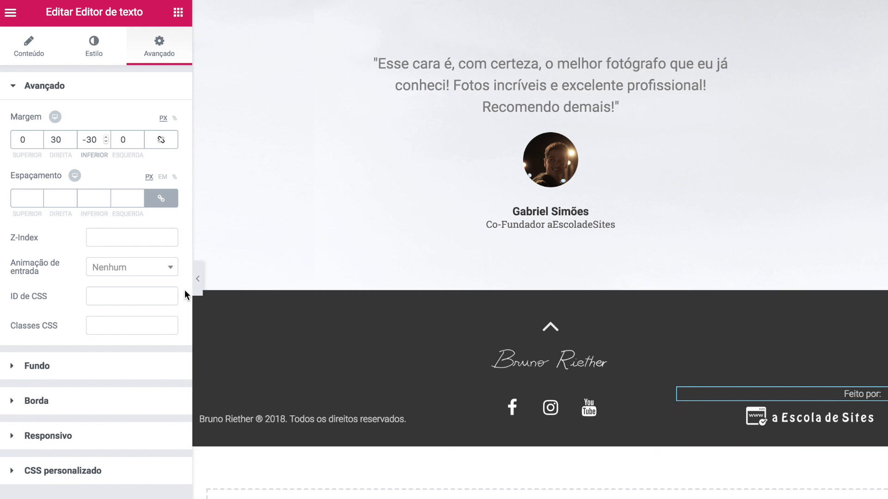
{"action": "left_click", "coordinate": [198, 277]}
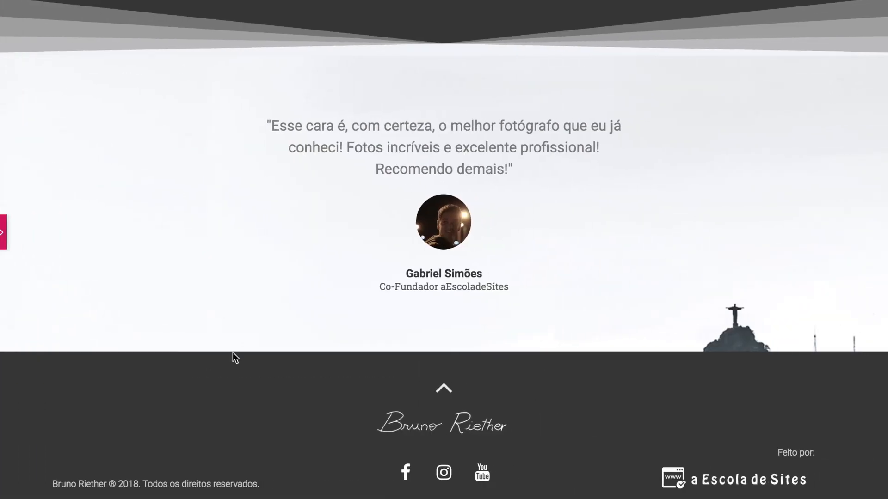
{"action": "scroll", "coordinate": [232, 352], "scroll_direction": "up", "scroll_amount": 10}
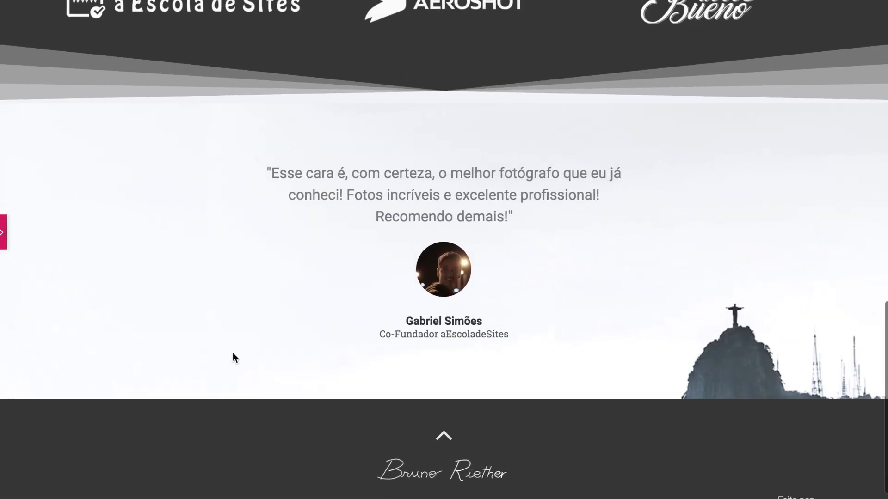
{"action": "scroll", "coordinate": [232, 353], "scroll_direction": "up", "scroll_amount": 8}
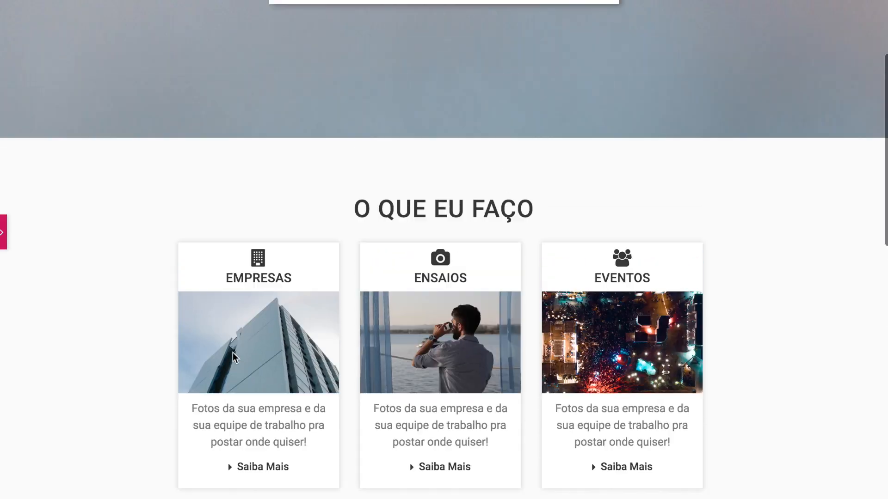
{"action": "scroll", "coordinate": [232, 353], "scroll_direction": "down", "scroll_amount": 12}
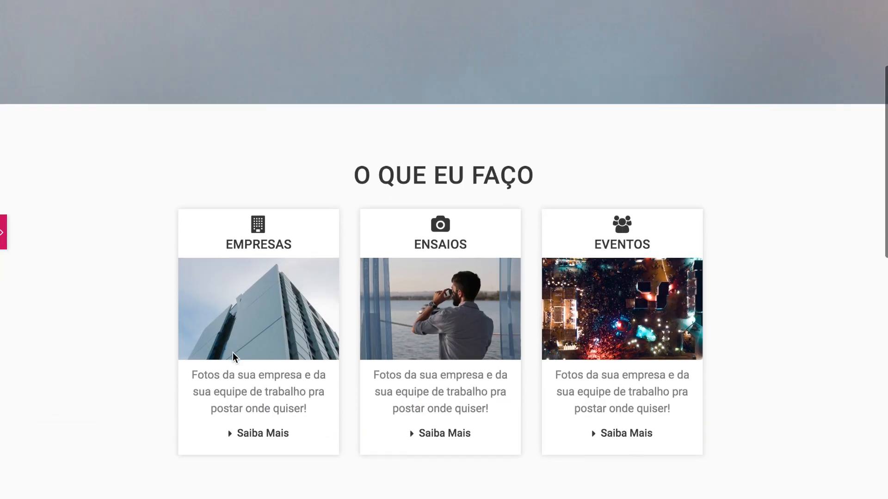
{"action": "scroll", "coordinate": [233, 352], "scroll_direction": "down", "scroll_amount": 1}
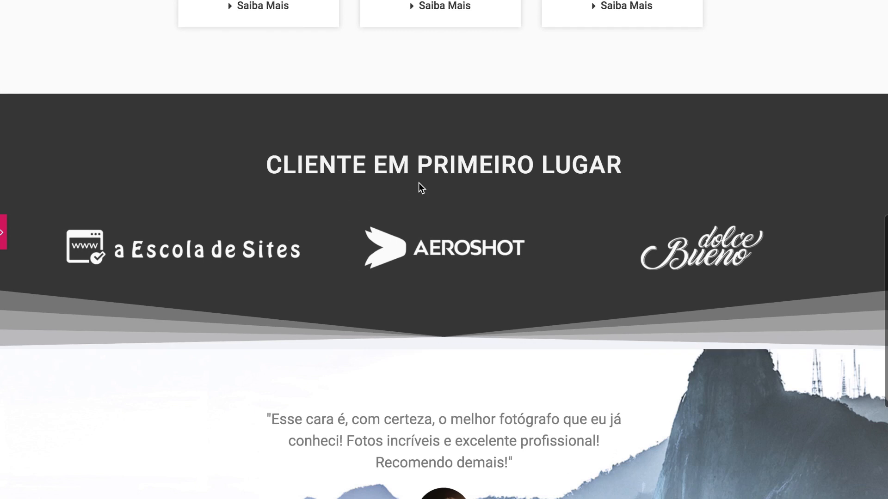
{"action": "scroll", "coordinate": [286, 319], "scroll_direction": "down", "scroll_amount": 5}
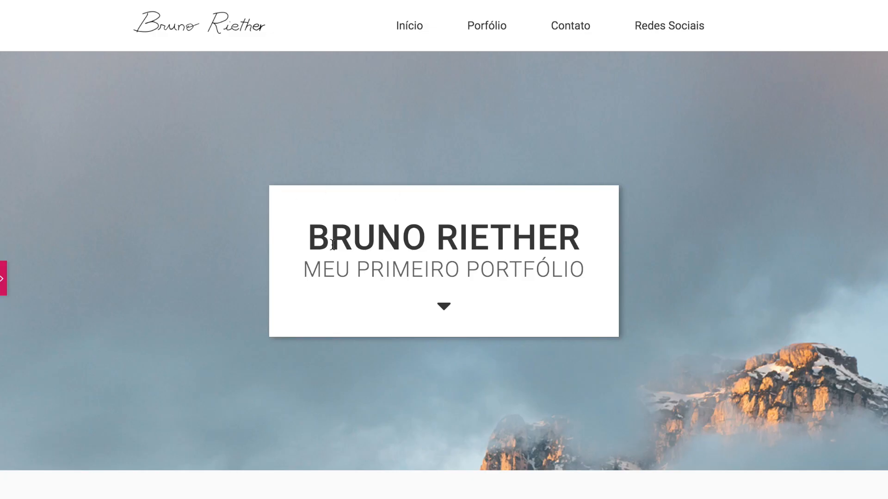
{"action": "scroll", "coordinate": [513, 386], "scroll_direction": "down", "scroll_amount": 3}
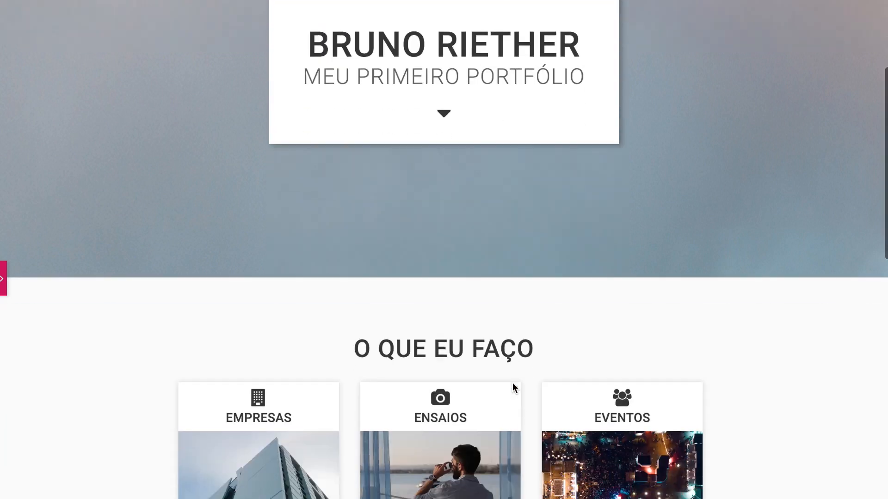
{"action": "scroll", "coordinate": [249, 305], "scroll_direction": "down", "scroll_amount": 1}
{"action": "scroll", "coordinate": [248, 301], "scroll_direction": "down", "scroll_amount": 1}
{"action": "left_click_drag", "start_coordinate": [354, 226], "coordinate": [549, 226]}
{"action": "left_click", "coordinate": [548, 226]}
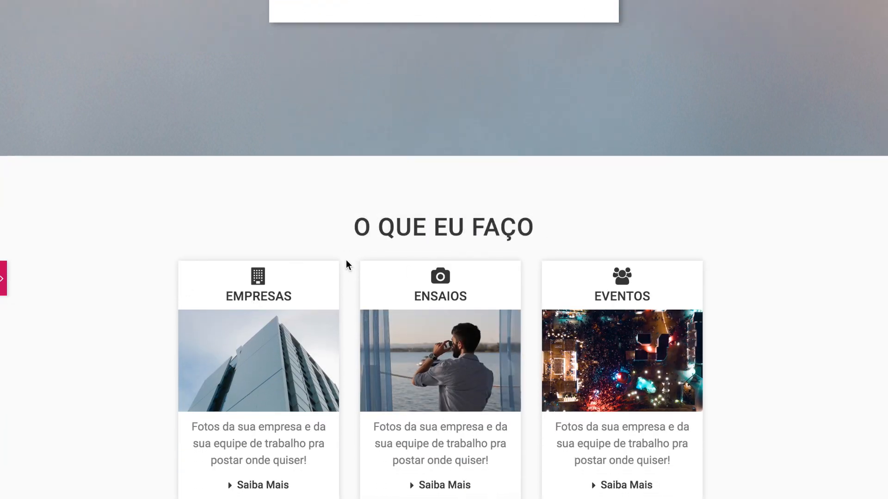
{"action": "scroll", "coordinate": [346, 264], "scroll_direction": "down", "scroll_amount": 10}
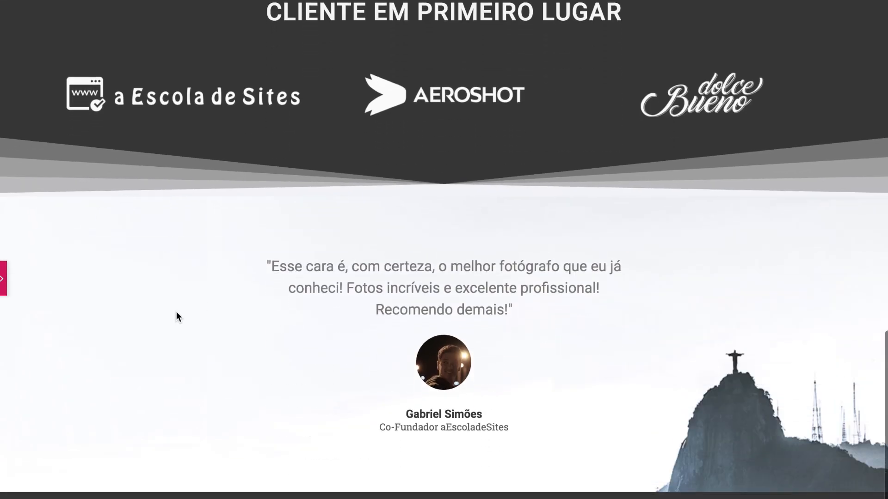
{"action": "scroll", "coordinate": [273, 351], "scroll_direction": "down", "scroll_amount": 2}
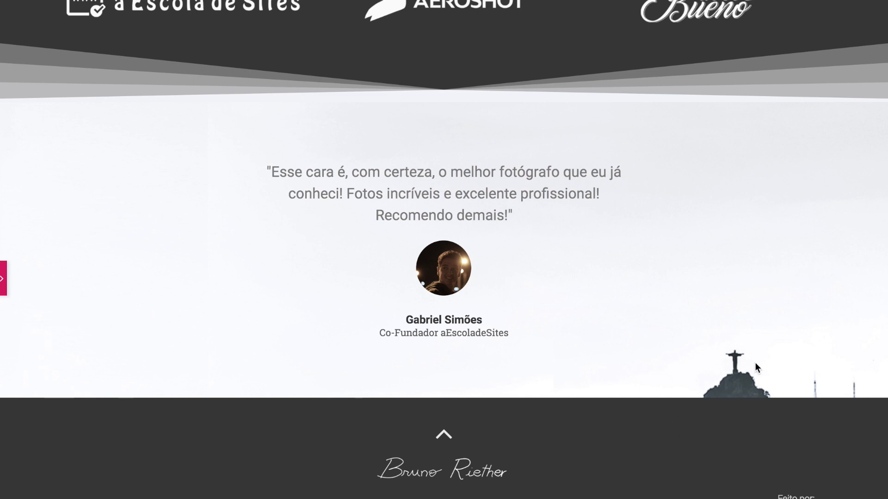
{"action": "left_click", "coordinate": [2, 281]}
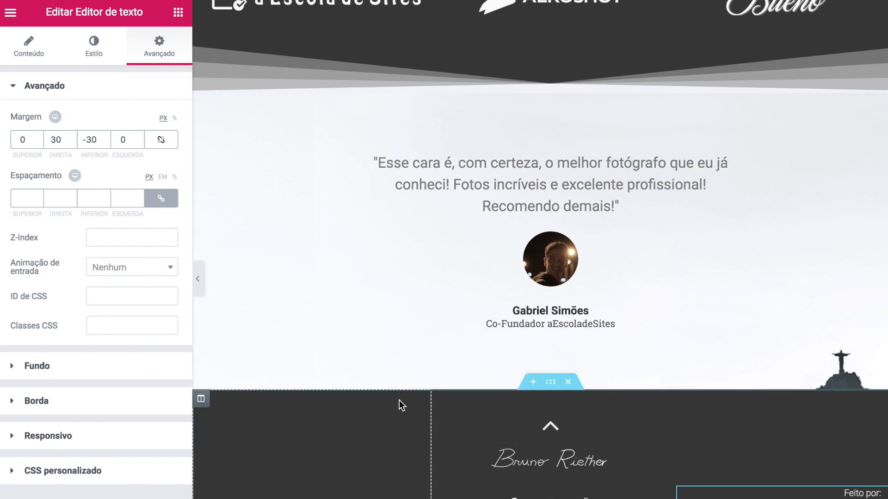
{"action": "scroll", "coordinate": [398, 400], "scroll_direction": "up", "scroll_amount": 5}
{"action": "scroll", "coordinate": [398, 401], "scroll_direction": "up", "scroll_amount": 10}
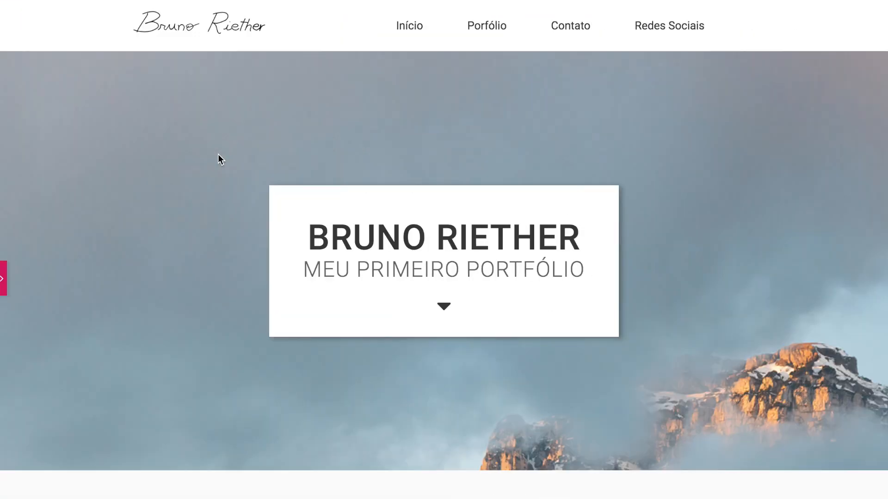
{"action": "scroll", "coordinate": [218, 154], "scroll_direction": "down", "scroll_amount": 1}
{"action": "scroll", "coordinate": [218, 154], "scroll_direction": "up", "scroll_amount": 1}
{"action": "scroll", "coordinate": [392, 88], "scroll_direction": "down", "scroll_amount": 10}
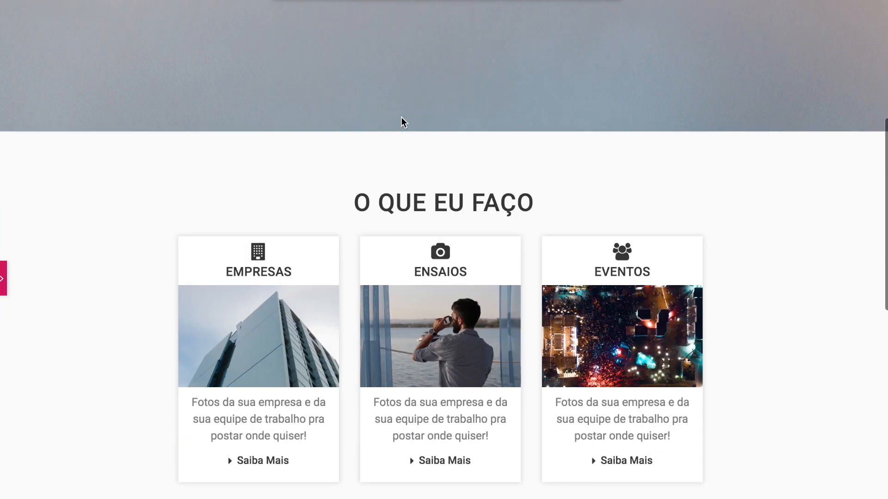
{"action": "scroll", "coordinate": [401, 117], "scroll_direction": "up", "scroll_amount": 10}
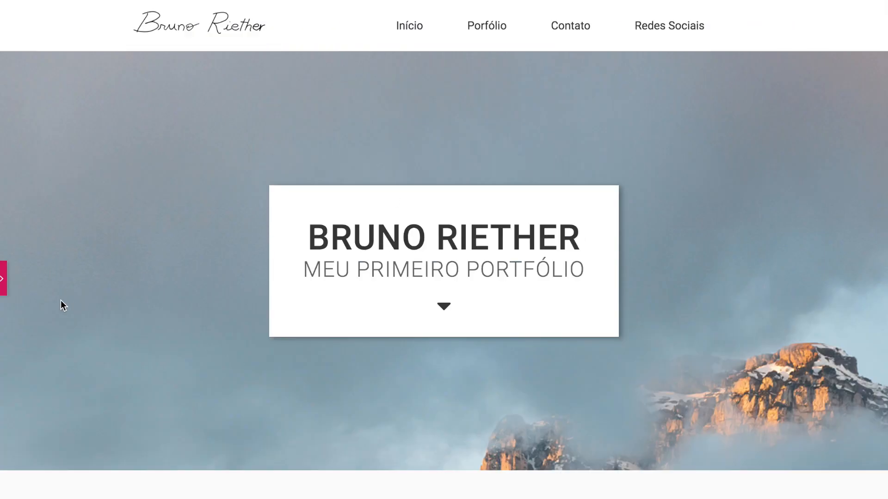
{"action": "left_click", "coordinate": [4, 279]}
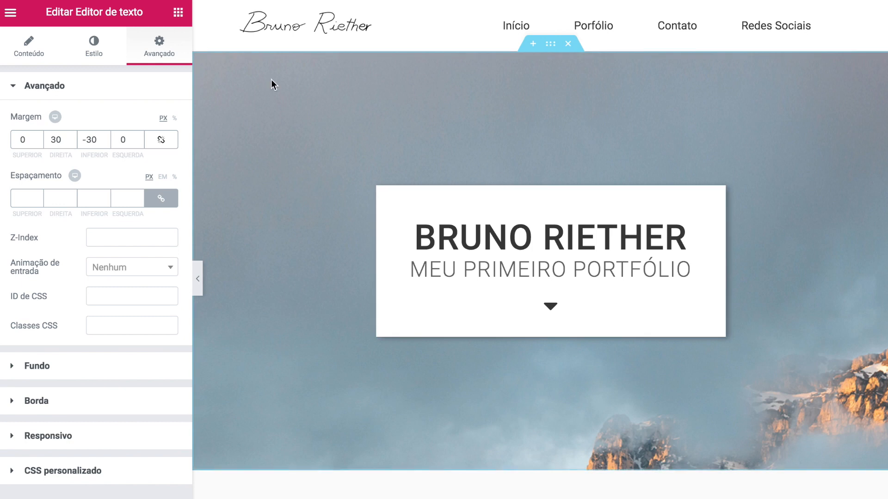
{"action": "left_click", "coordinate": [176, 19]}
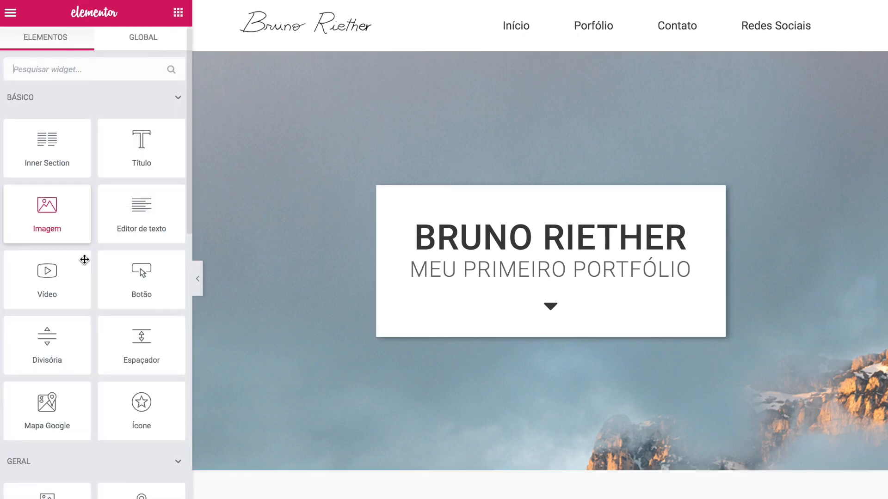
{"action": "scroll", "coordinate": [87, 269], "scroll_direction": "down", "scroll_amount": 12}
{"action": "scroll", "coordinate": [84, 260], "scroll_direction": "down", "scroll_amount": 1}
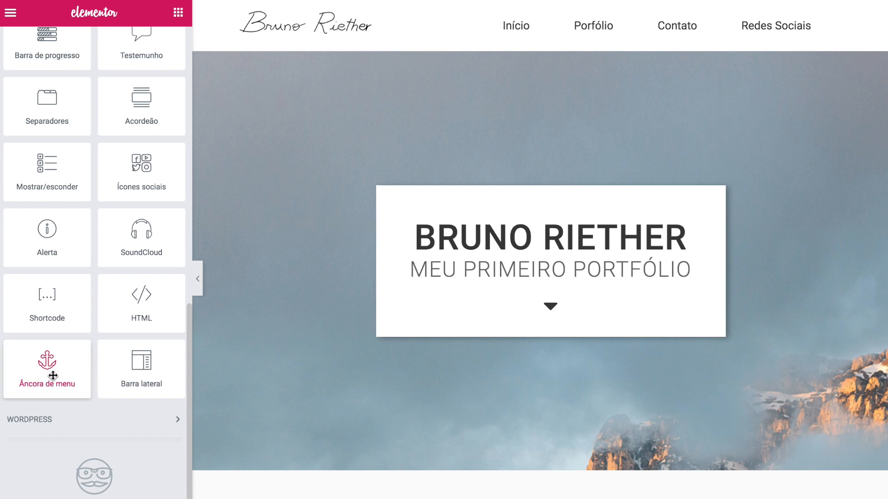
{"action": "left_click_drag", "start_coordinate": [39, 377], "coordinate": [444, 218]}
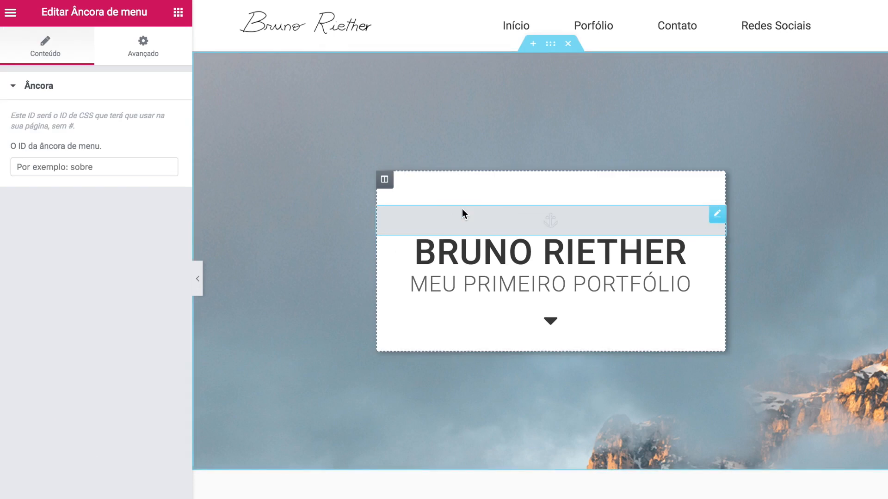
{"action": "scroll", "coordinate": [381, 336], "scroll_direction": "down", "scroll_amount": 15}
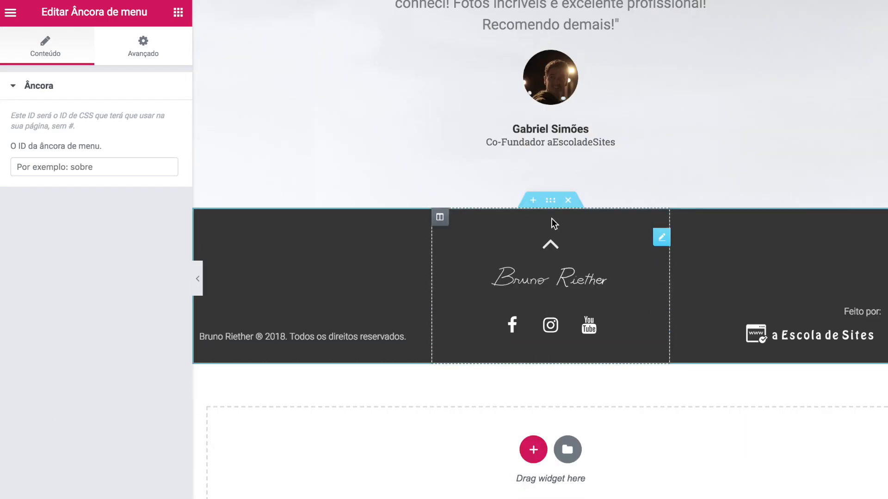
{"action": "left_click", "coordinate": [548, 244]}
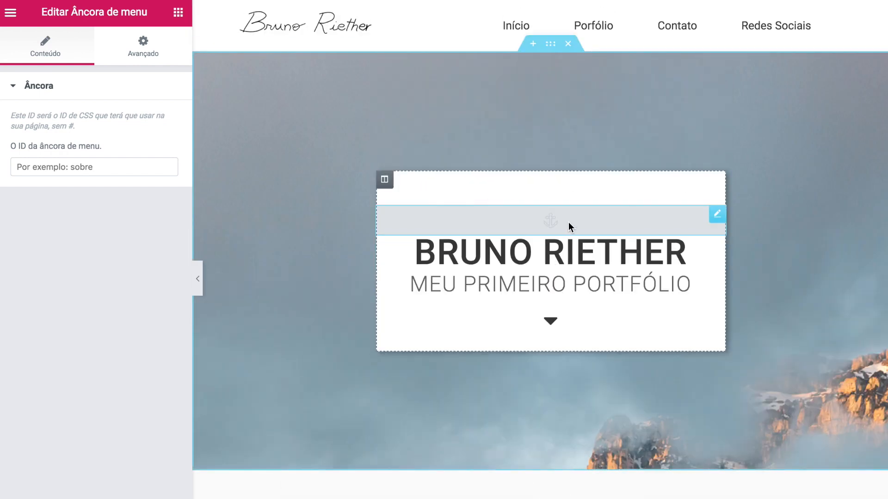
{"action": "left_click", "coordinate": [102, 173]}
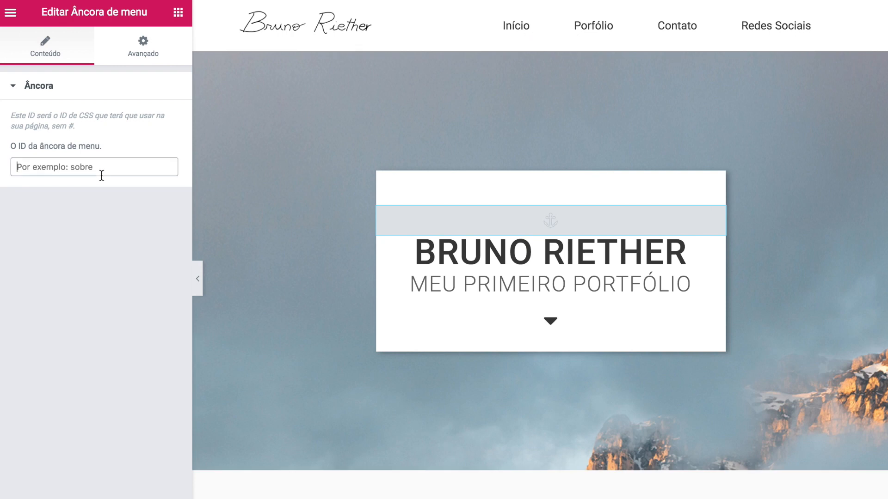
{"action": "type", "text": "inicio"}
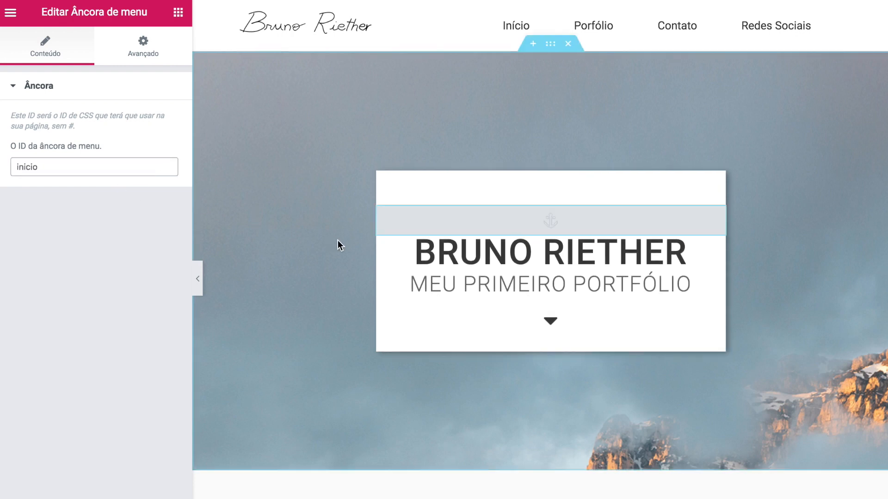
{"action": "scroll", "coordinate": [384, 256], "scroll_direction": "down", "scroll_amount": 15}
- Set the footer angle-up icon's Ligação to #inicio
{"action": "left_click", "coordinate": [559, 243]}
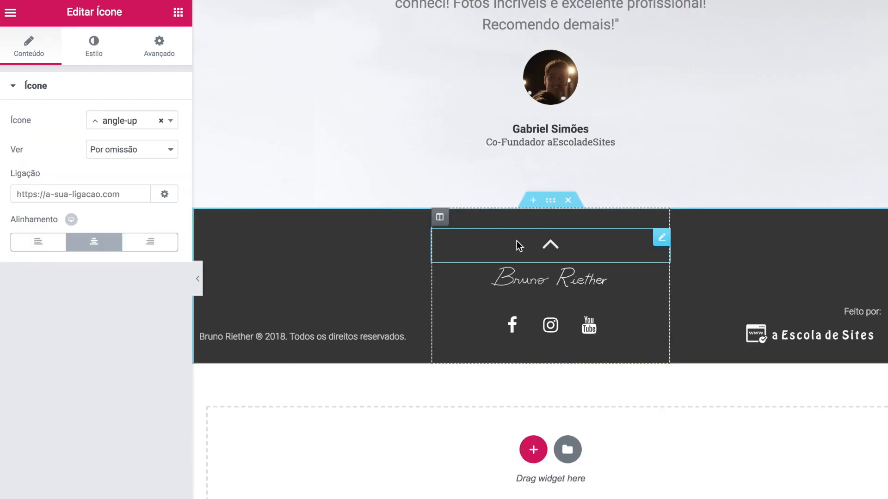
{"action": "left_click", "coordinate": [47, 194]}
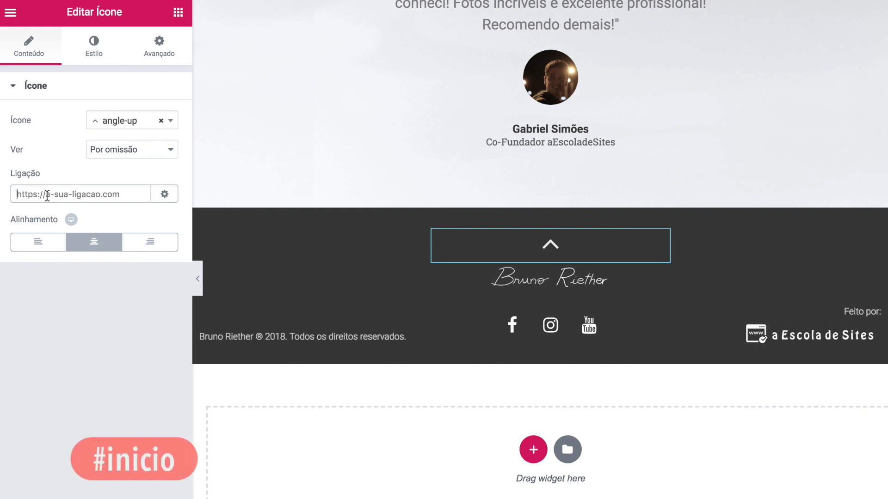
{"action": "type", "text": "#inicio"}
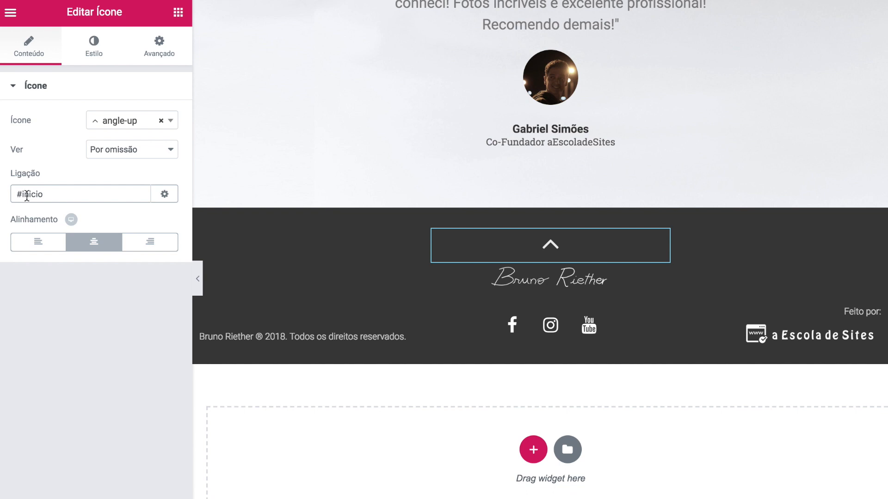
{"action": "scroll", "coordinate": [371, 318], "scroll_direction": "up", "scroll_amount": 20}
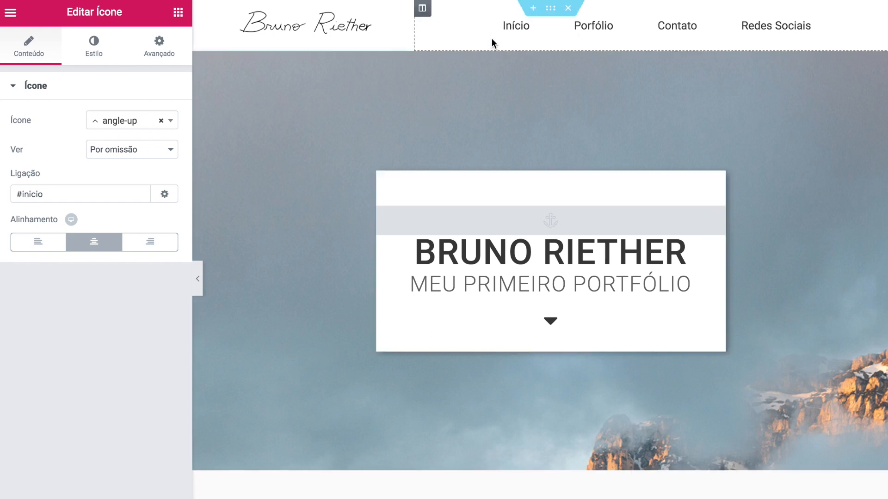
- Return to the Elementos widget panel and scroll through the page to review it
{"action": "left_click", "coordinate": [18, 194]}
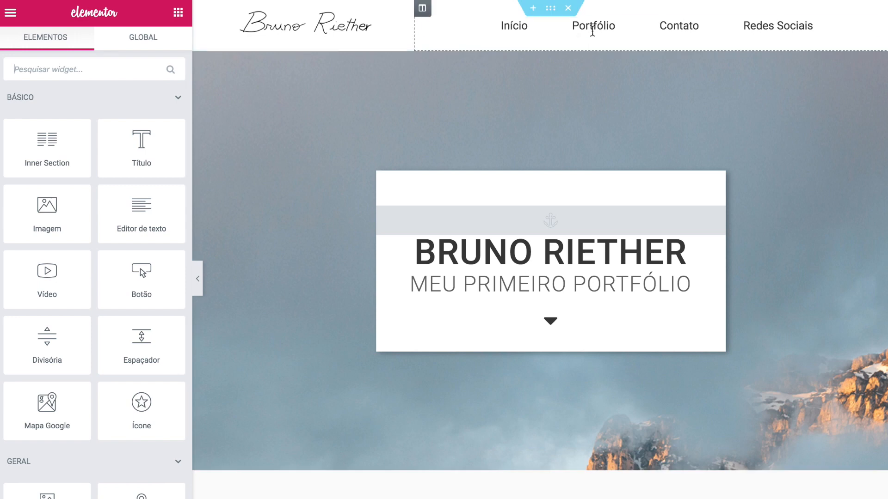
{"action": "scroll", "coordinate": [578, 109], "scroll_direction": "down", "scroll_amount": 5}
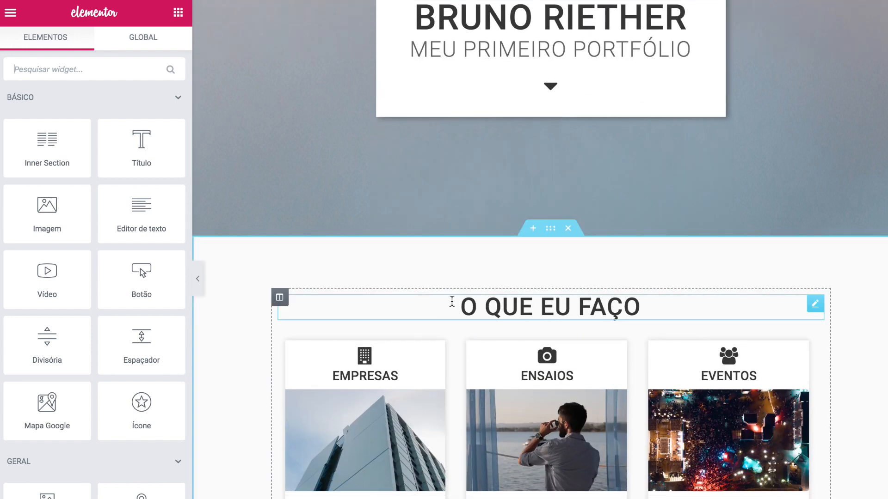
{"action": "scroll", "coordinate": [528, 303], "scroll_direction": "up", "scroll_amount": 5}
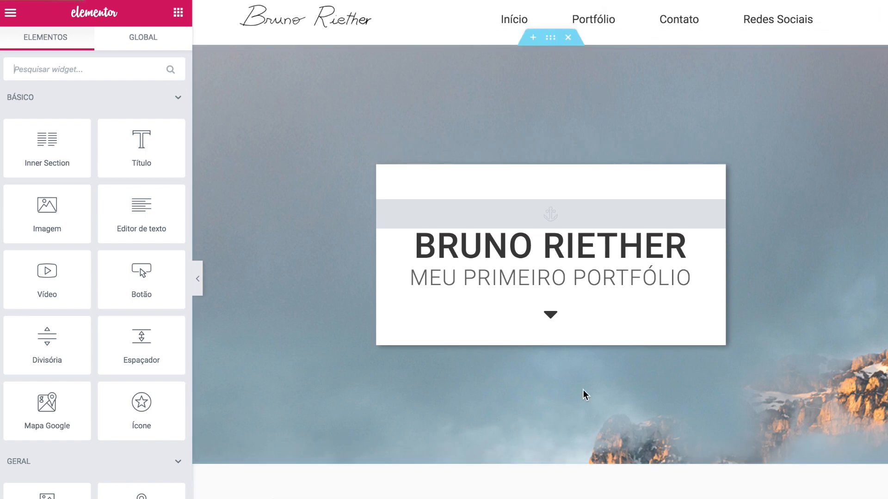
- Drop an Âncora de menu above the 'O QUE EU FAÇO' heading with ID 'portfolio'
{"action": "scroll", "coordinate": [652, 54], "scroll_direction": "up", "scroll_amount": 1}
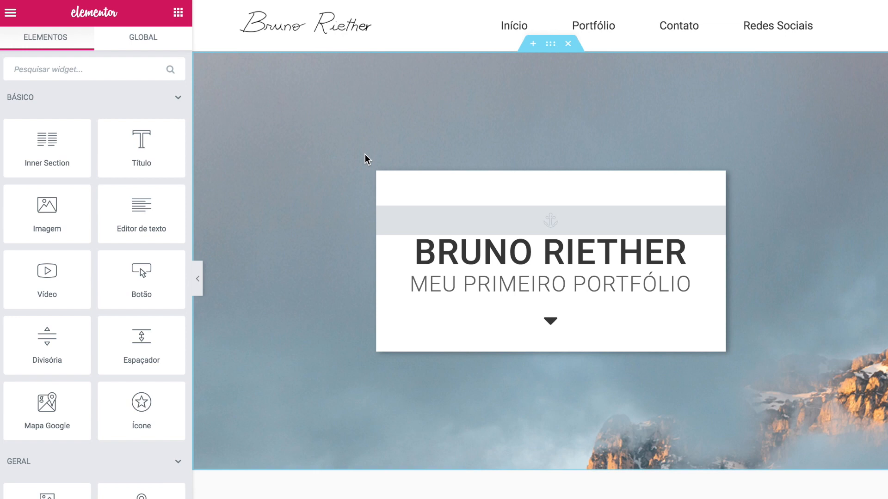
{"action": "scroll", "coordinate": [365, 159], "scroll_direction": "down", "scroll_amount": 3}
{"action": "scroll", "coordinate": [105, 343], "scroll_direction": "down", "scroll_amount": 10}
{"action": "scroll", "coordinate": [106, 343], "scroll_direction": "down", "scroll_amount": 5}
{"action": "left_click_drag", "start_coordinate": [47, 324], "coordinate": [536, 401]}
{"action": "type", "text": "po"}
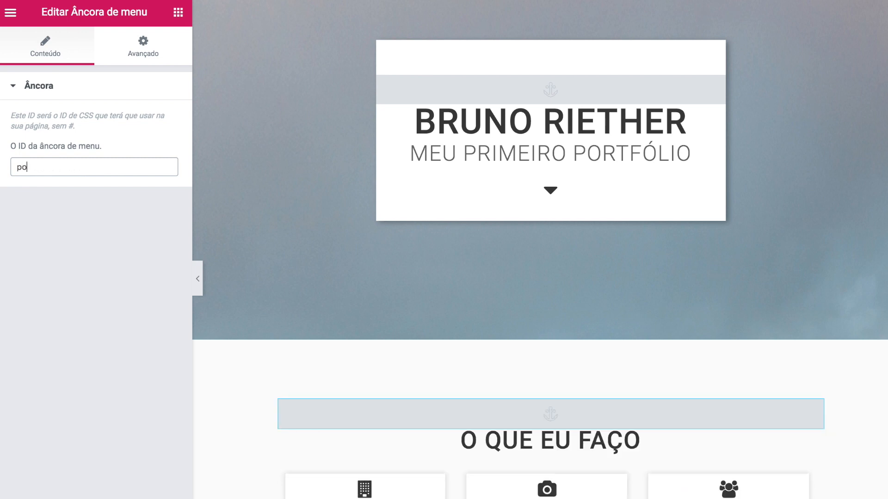
{"action": "type", "text": "rtfolio"}
{"action": "scroll", "coordinate": [509, 204], "scroll_direction": "up", "scroll_amount": 3}
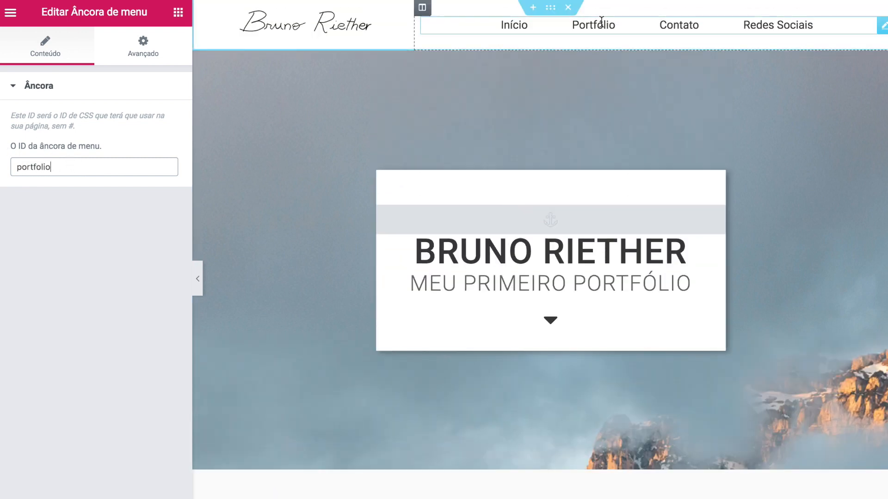
- Link the word 'Portfólio' in the header menu text to #portfolio
{"action": "left_click", "coordinate": [601, 22]}
{"action": "left_click_drag", "start_coordinate": [86, 246], "coordinate": [41, 246]}
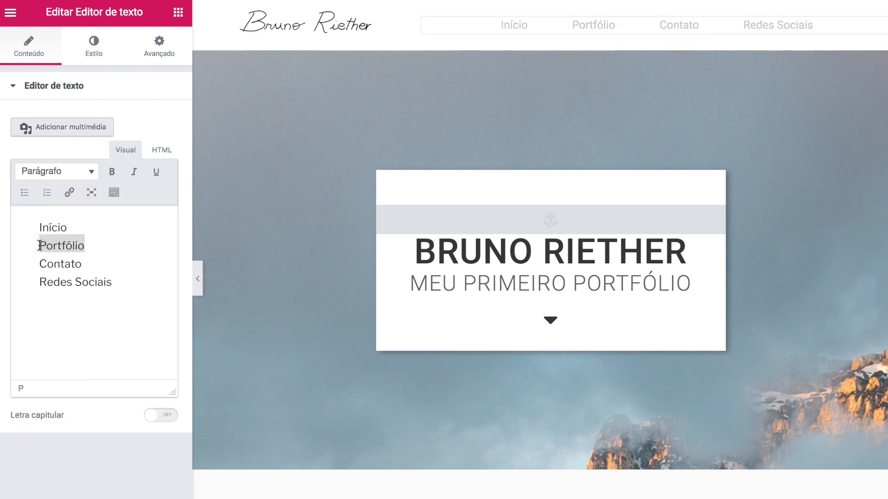
{"action": "left_click", "coordinate": [69, 194]}
{"action": "type", "text": "#portfolio"}
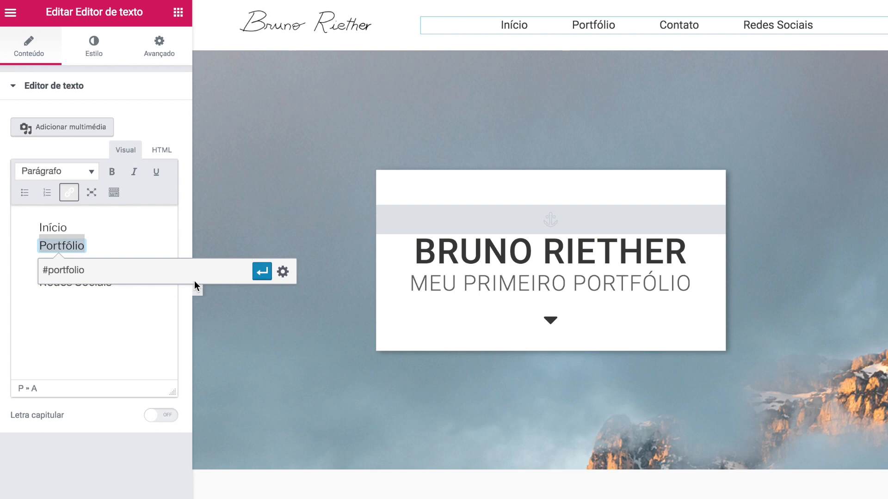
{"action": "left_click", "coordinate": [261, 272]}
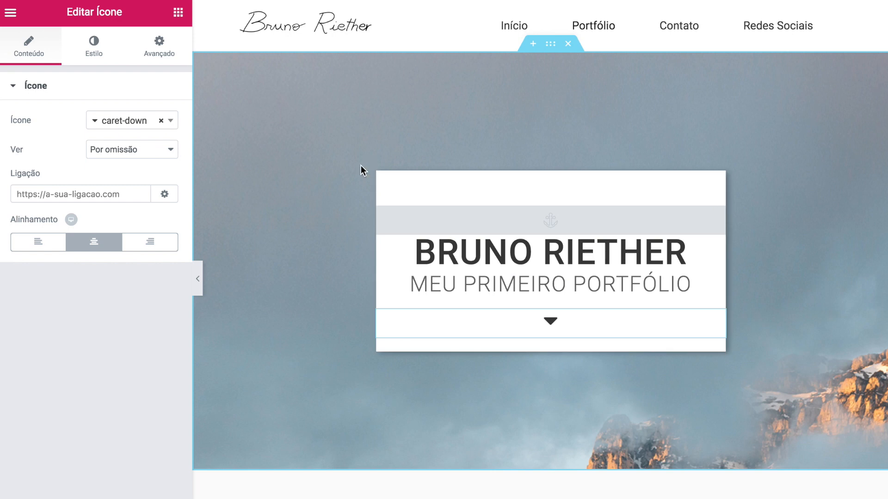
{"action": "scroll", "coordinate": [353, 201], "scroll_direction": "down", "scroll_amount": 1}
{"action": "scroll", "coordinate": [372, 260], "scroll_direction": "up", "scroll_amount": 1}
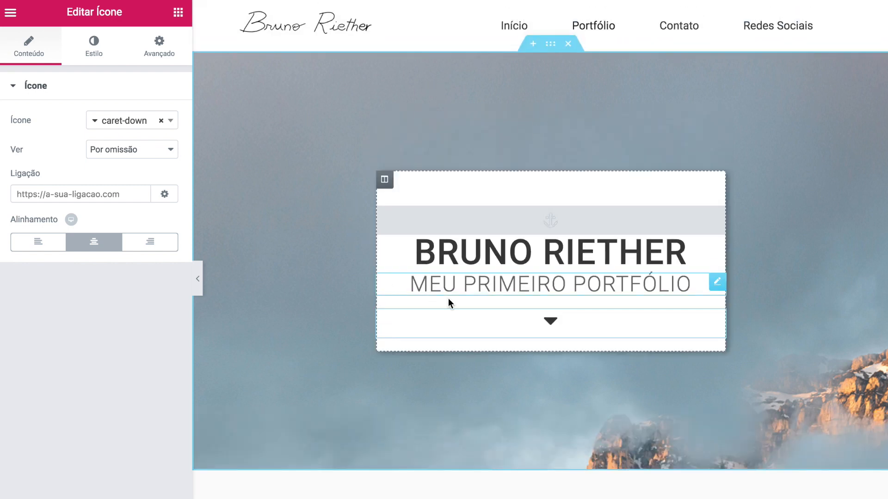
- Set the hero down arrow's link to #portfolio and test that it jumps to O QUE EU FAÇO
{"action": "left_click", "coordinate": [104, 196]}
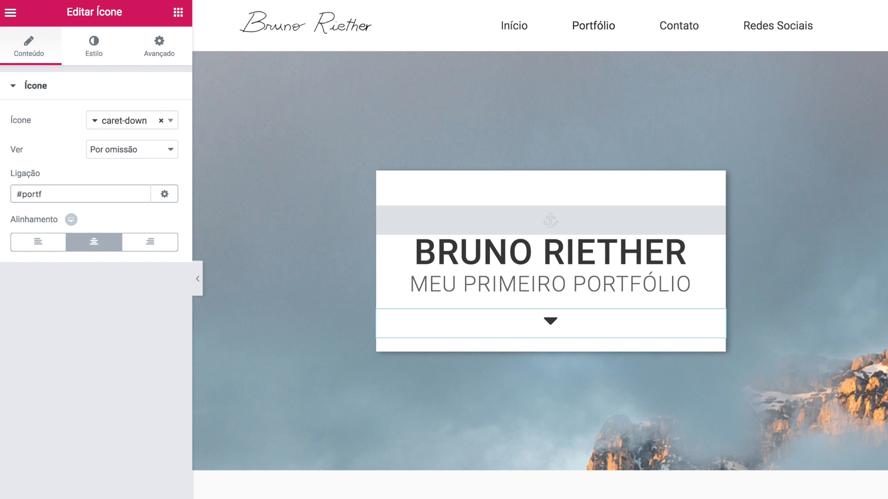
{"action": "type", "text": "olio"}
{"action": "left_click", "coordinate": [550, 325]}
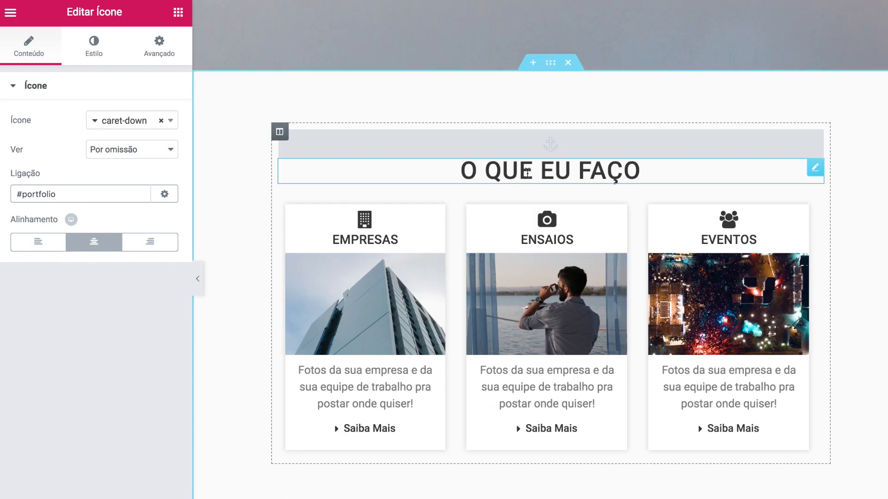
{"action": "scroll", "coordinate": [443, 244], "scroll_direction": "up", "scroll_amount": 9}
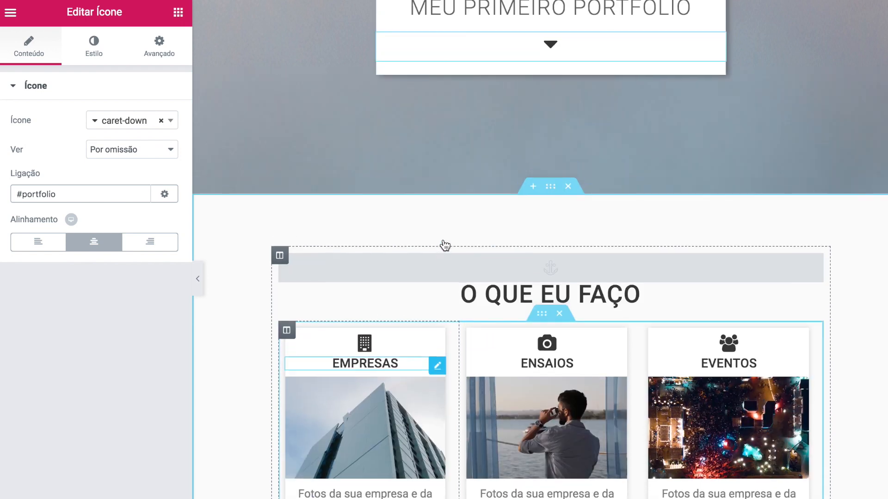
- Load aescoladesites.com.br in a new browser tab to check the live homepage
{"action": "key", "text": "super+t"}
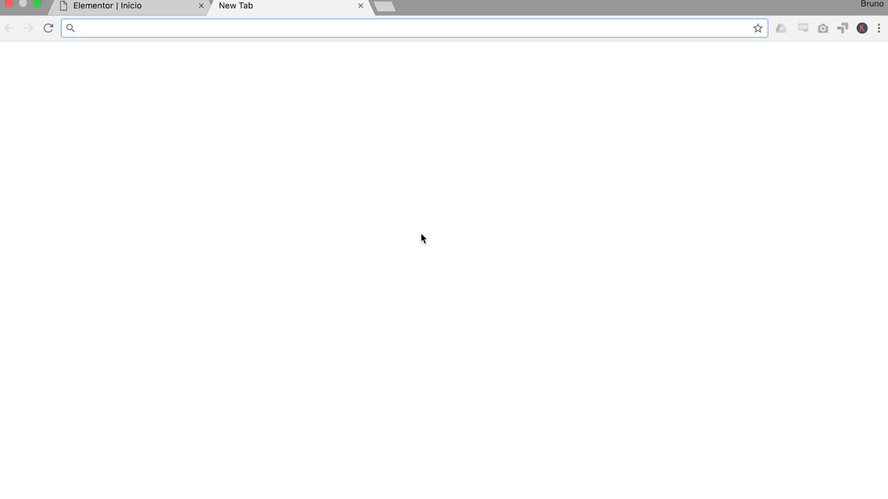
{"action": "type", "text": "aescoladesites.com.br"}
{"action": "key", "text": "Right"}
{"action": "key", "text": "BackSpace"}
{"action": "key", "text": "BackSpace"}
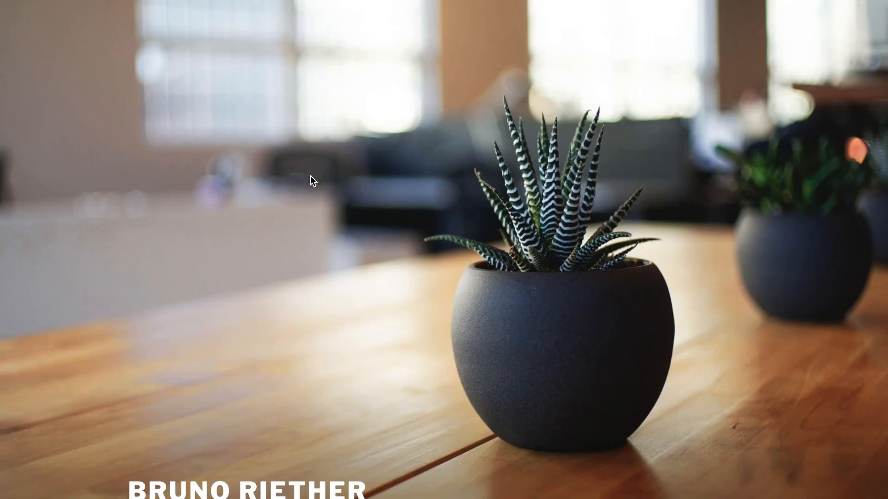
{"action": "scroll", "coordinate": [446, 340], "scroll_direction": "down", "scroll_amount": 10}
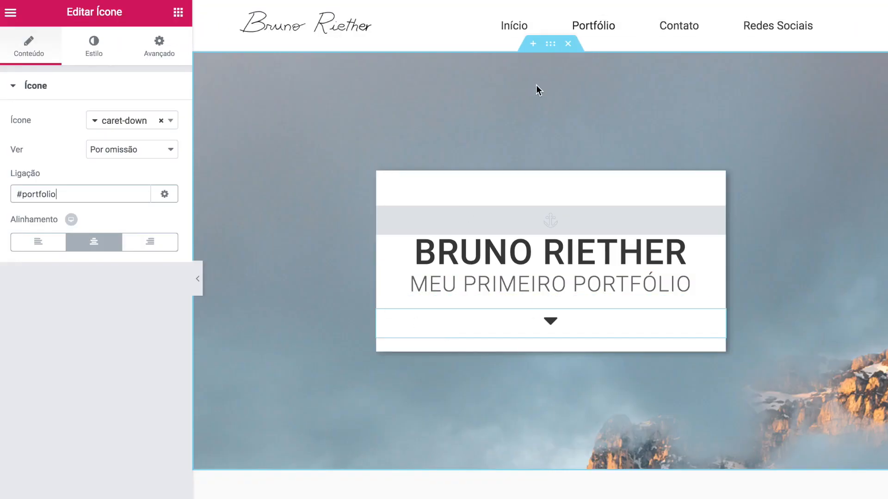
- Save the page with ACTUALIZAR and exit Elementor to the WordPress dashboard
{"action": "scroll", "coordinate": [242, 294], "scroll_direction": "down", "scroll_amount": 15}
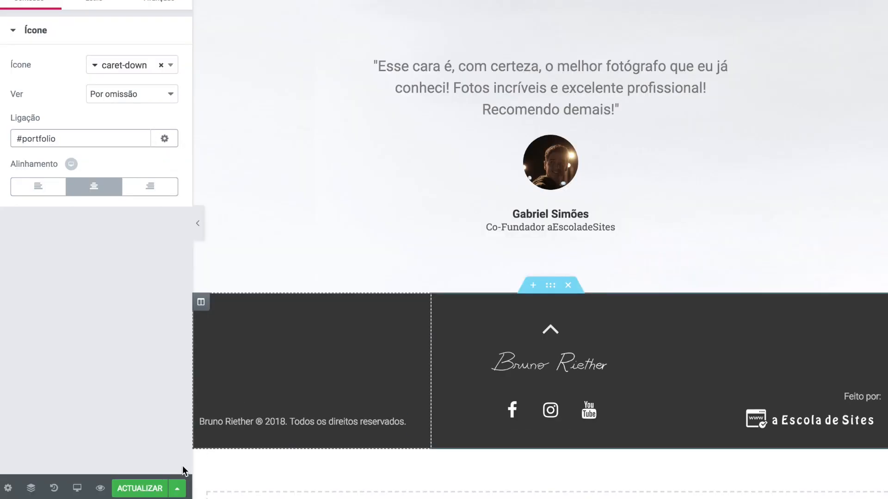
{"action": "left_click", "coordinate": [139, 489]}
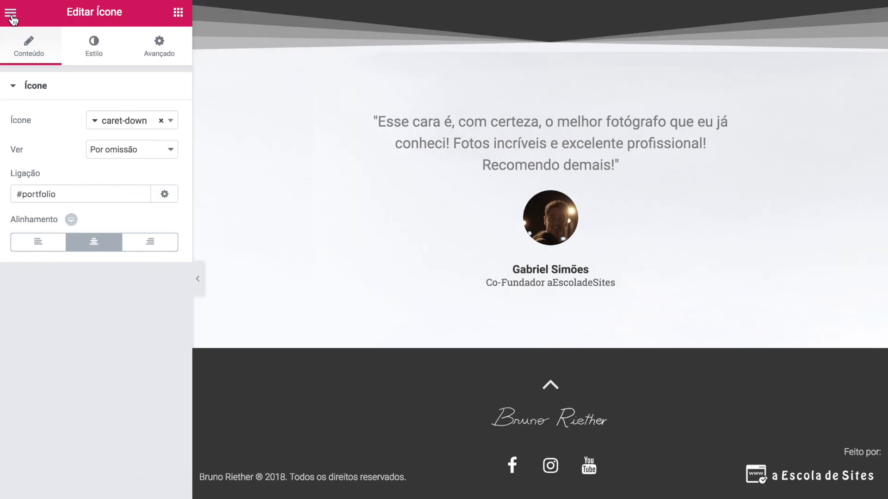
{"action": "left_click", "coordinate": [11, 14]}
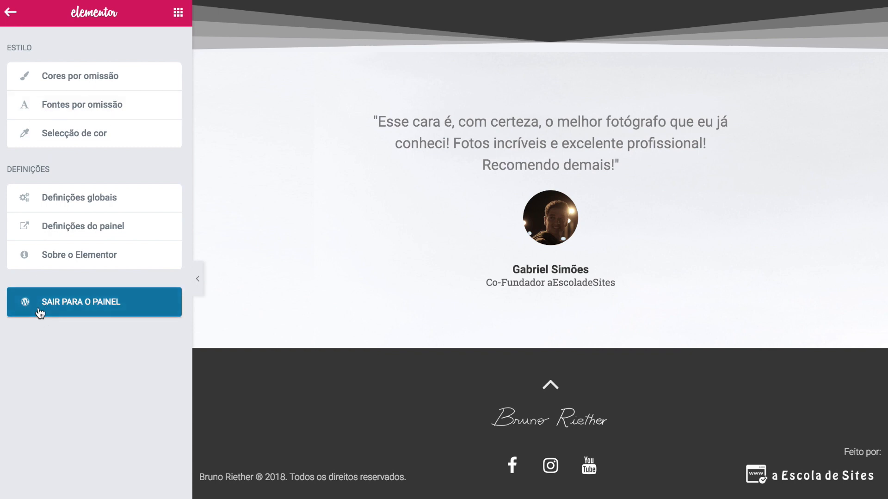
{"action": "left_click", "coordinate": [141, 316]}
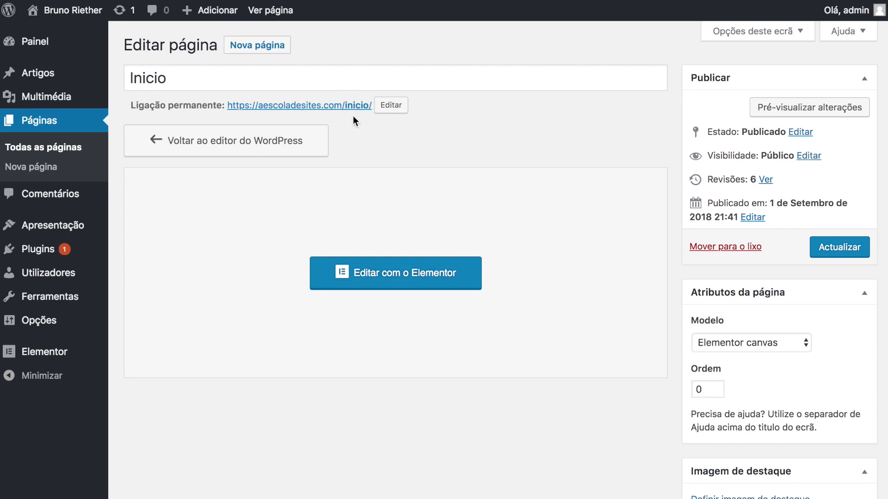
- In the Customizer, choose Uma página estática with Inicio as Página inicial and publish
{"action": "mouse_move", "coordinate": [65, 229]}
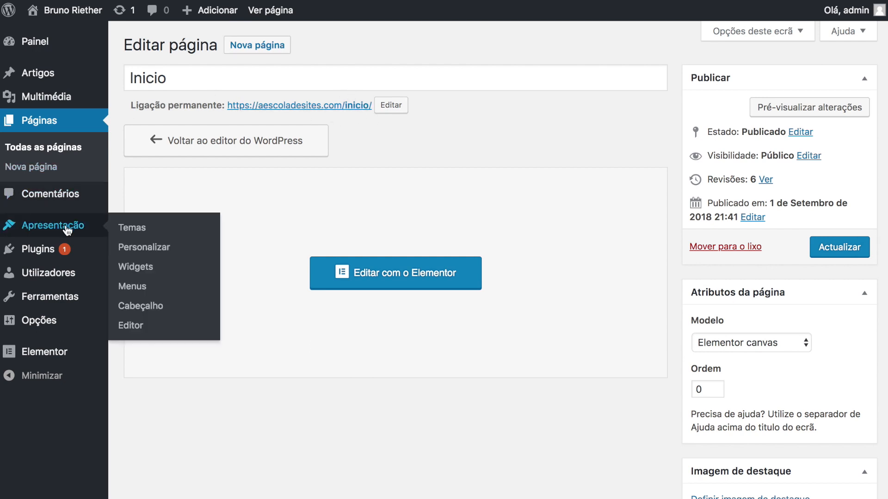
{"action": "left_click", "coordinate": [144, 248]}
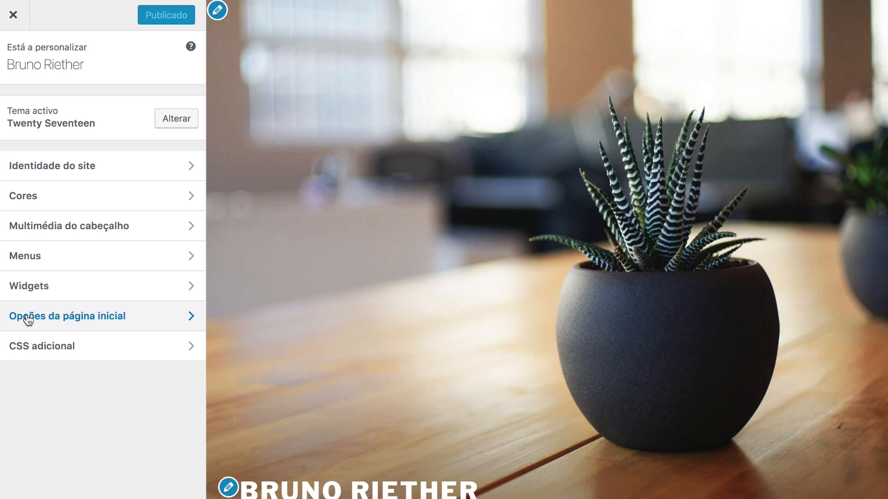
{"action": "left_click", "coordinate": [184, 319]}
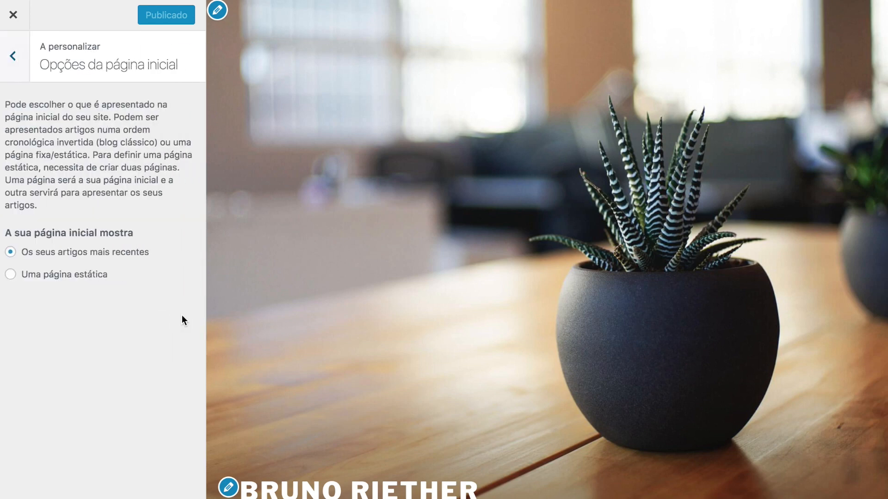
{"action": "left_click", "coordinate": [11, 274]}
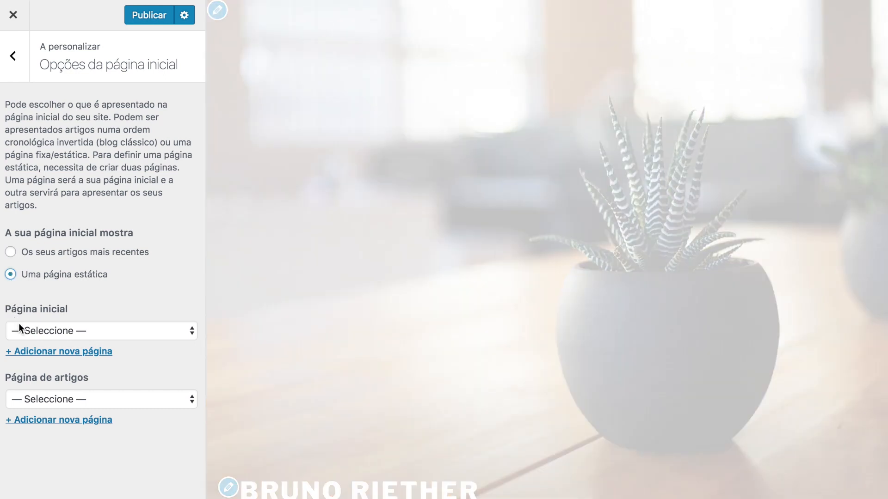
{"action": "left_click", "coordinate": [44, 331]}
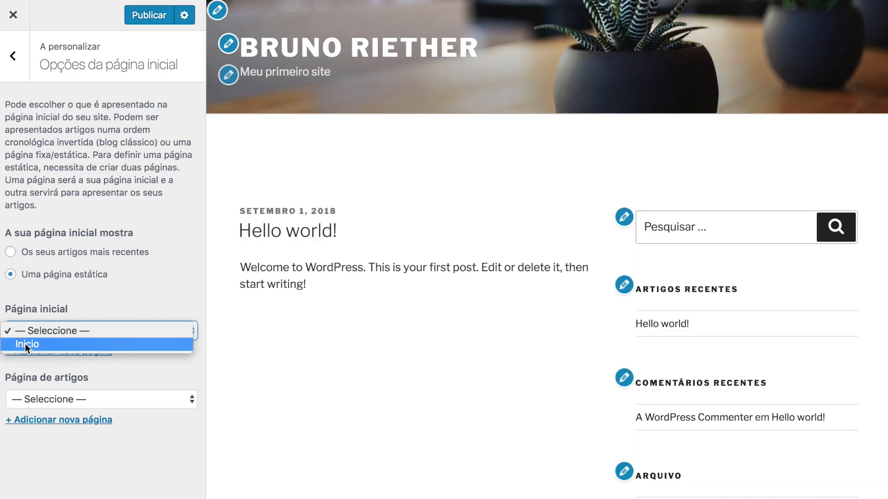
{"action": "left_click", "coordinate": [48, 345]}
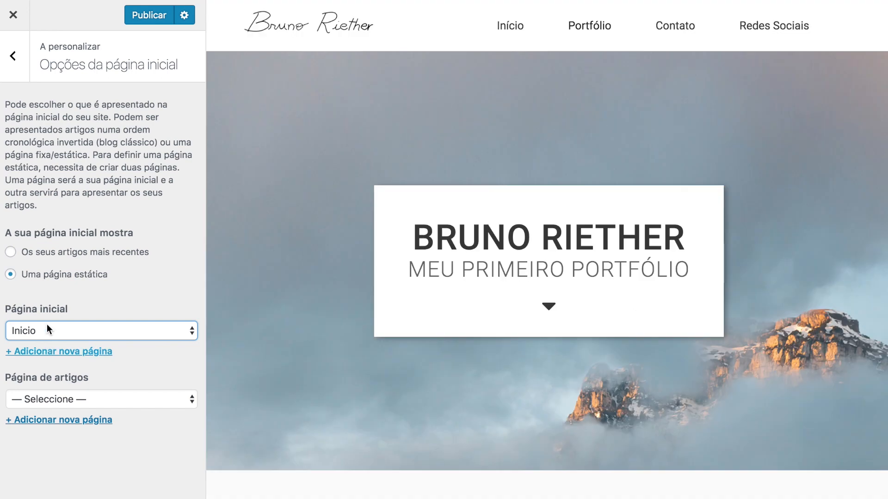
{"action": "left_click", "coordinate": [149, 21]}
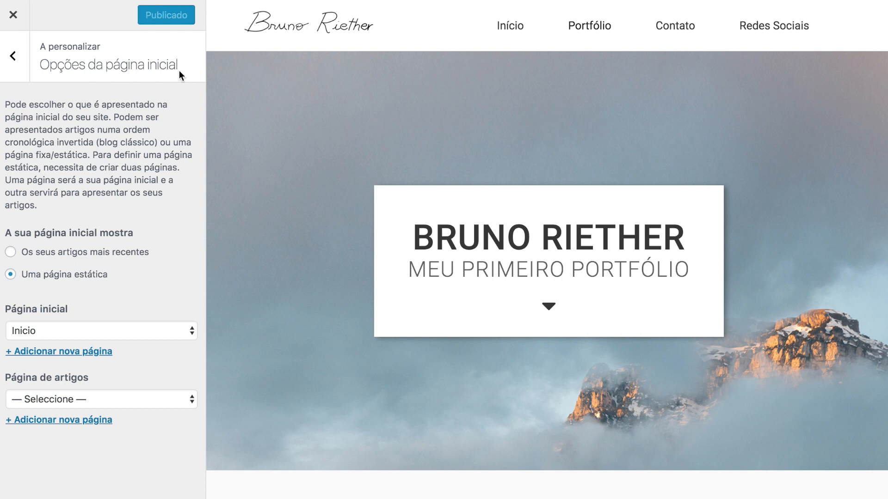
{"action": "key", "text": "Escape"}
- Load aescoladesites.com in Chrome to view the live homepage
{"action": "mouse_move", "coordinate": [232, 4]}
{"action": "left_click", "coordinate": [209, 53]}
{"action": "type", "text": "aescoladesites.com."}
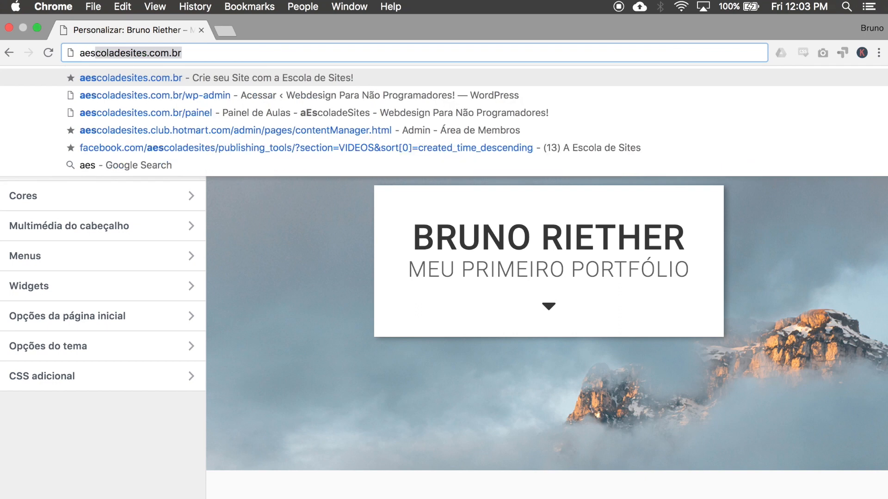
{"action": "key", "text": "BackSpace"}
{"action": "key", "text": "Return"}
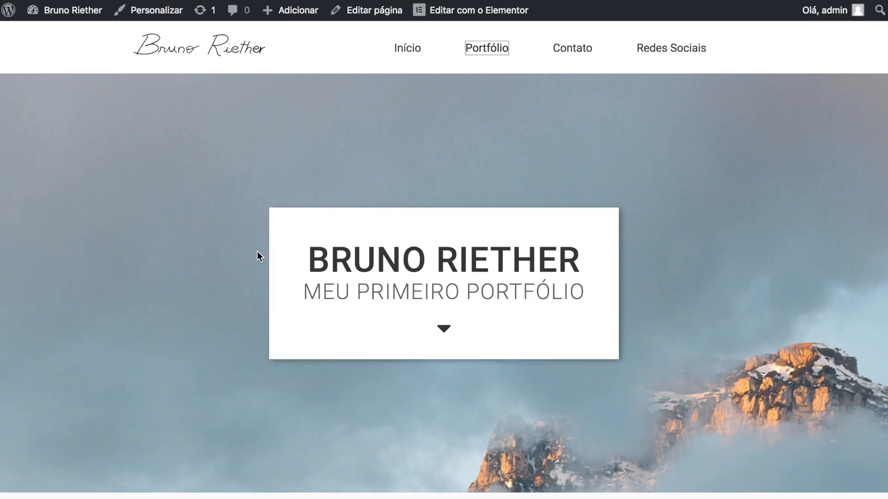
- Test the footer up-arrow, the Portfólio menu link and the hero down-arrow jumps on the live page
{"action": "scroll", "coordinate": [646, 224], "scroll_direction": "down", "scroll_amount": 8}
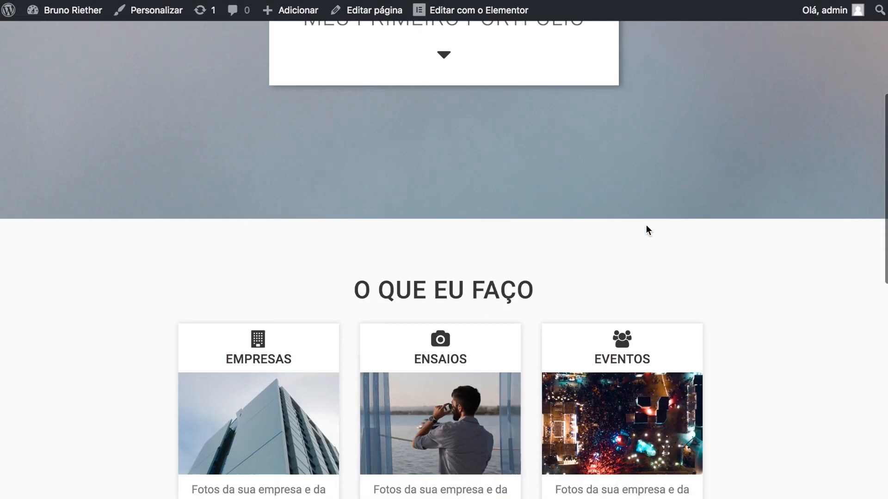
{"action": "scroll", "coordinate": [646, 226], "scroll_direction": "down", "scroll_amount": 13}
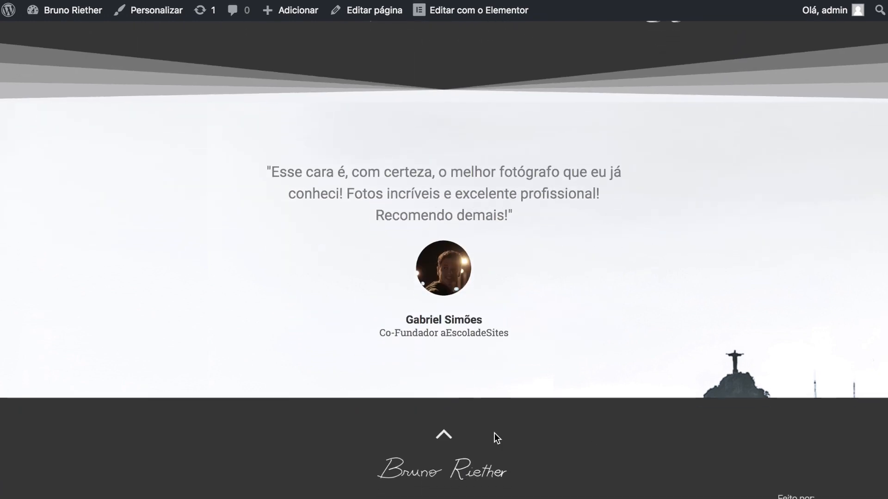
{"action": "left_click", "coordinate": [444, 434]}
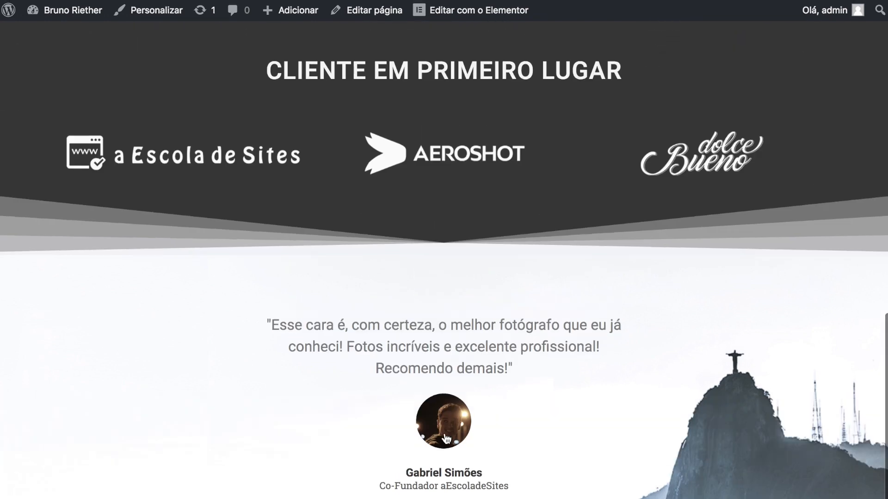
{"action": "scroll", "coordinate": [418, 246], "scroll_direction": "up", "scroll_amount": 5}
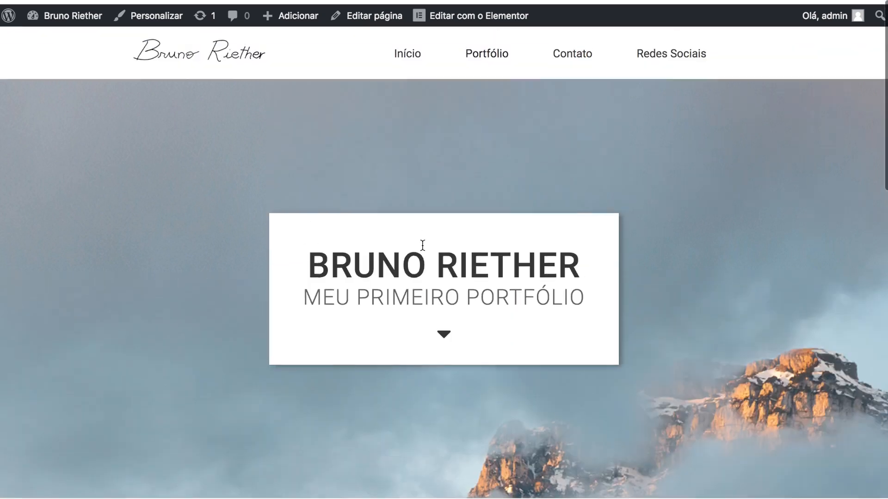
{"action": "left_click", "coordinate": [488, 49]}
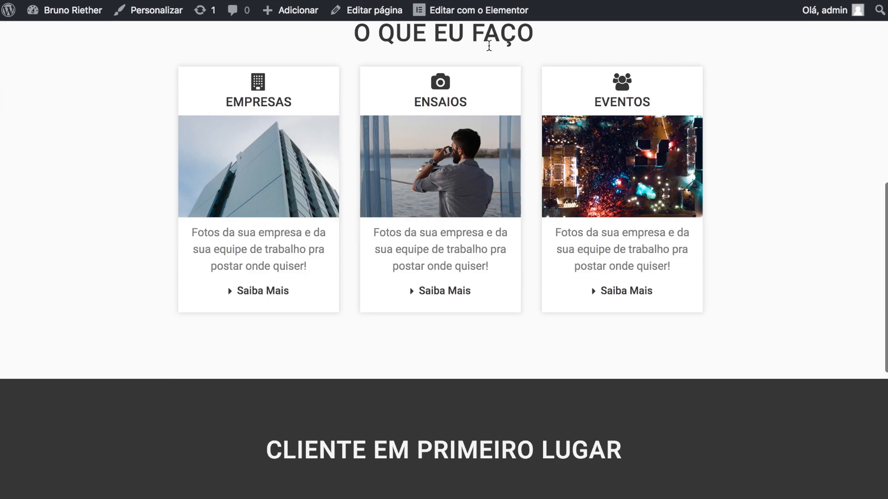
{"action": "scroll", "coordinate": [420, 118], "scroll_direction": "up", "scroll_amount": 9}
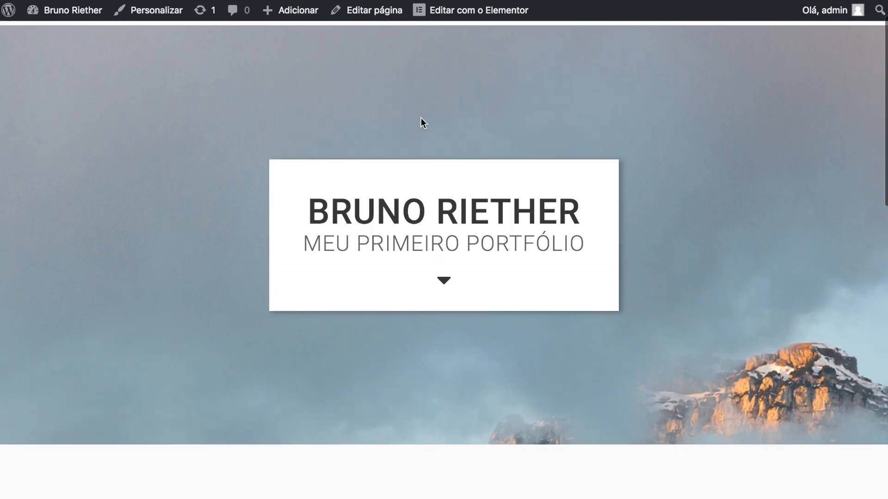
{"action": "left_click", "coordinate": [443, 278]}
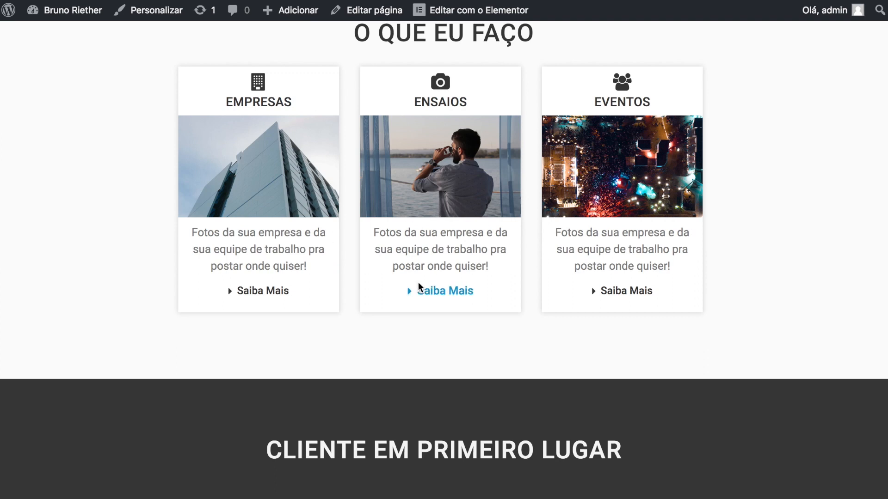
{"action": "scroll", "coordinate": [393, 283], "scroll_direction": "down", "scroll_amount": 2}
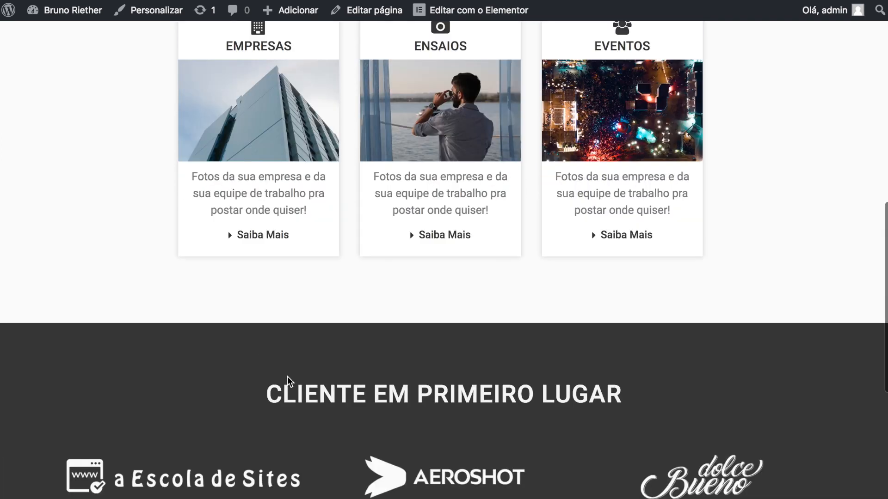
{"action": "scroll", "coordinate": [304, 370], "scroll_direction": "down", "scroll_amount": 8}
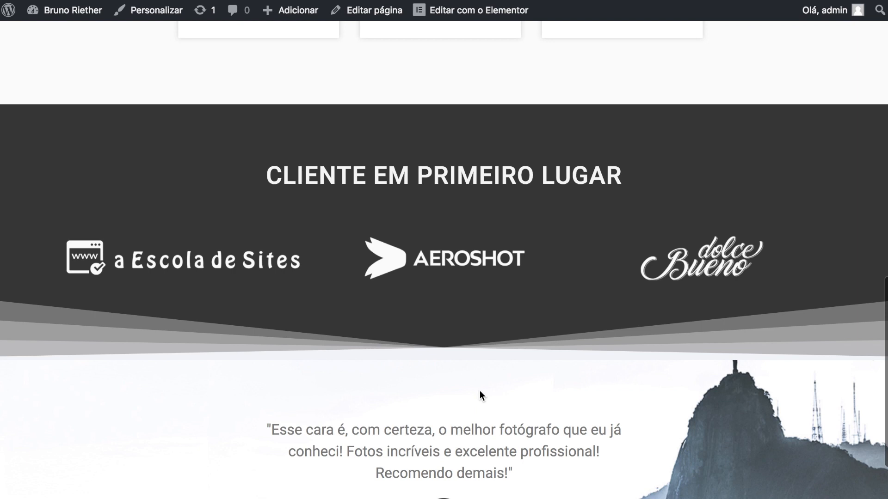
{"action": "scroll", "coordinate": [436, 287], "scroll_direction": "down", "scroll_amount": 3}
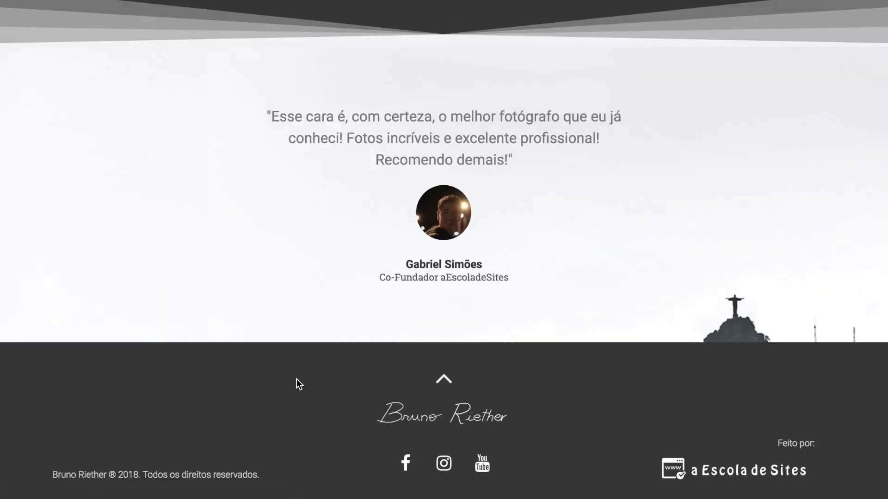
{"action": "scroll", "coordinate": [296, 379], "scroll_direction": "up", "scroll_amount": 5}
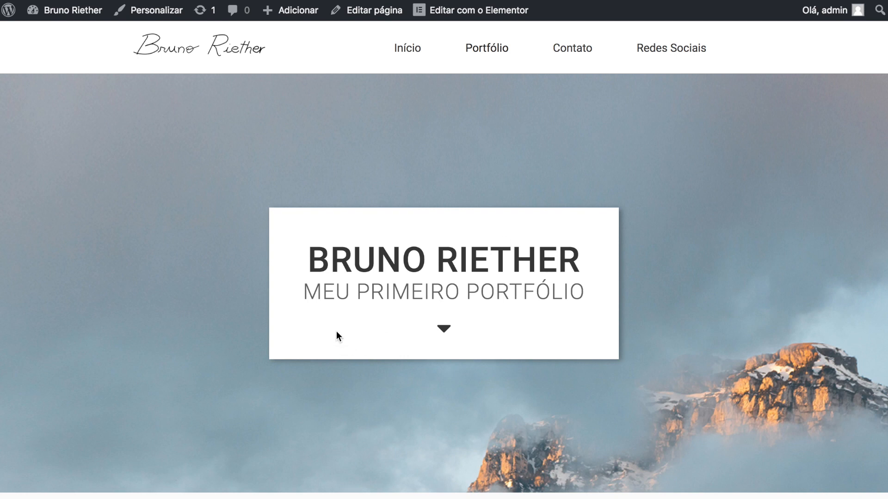